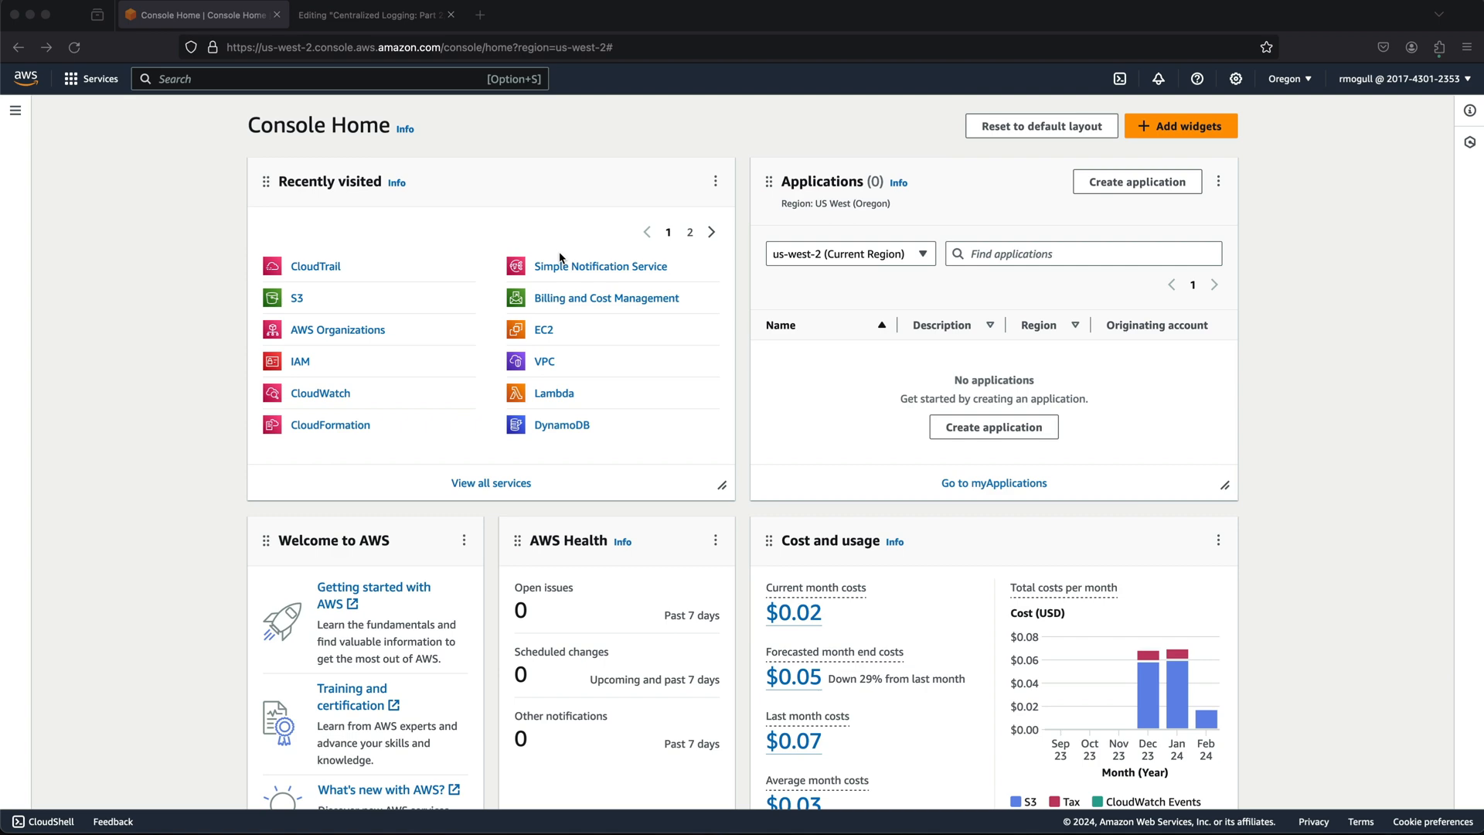
- Copy the four-item ID and ARN list under The Lab in the blog draft into the empty text editor file
click(390, 14)
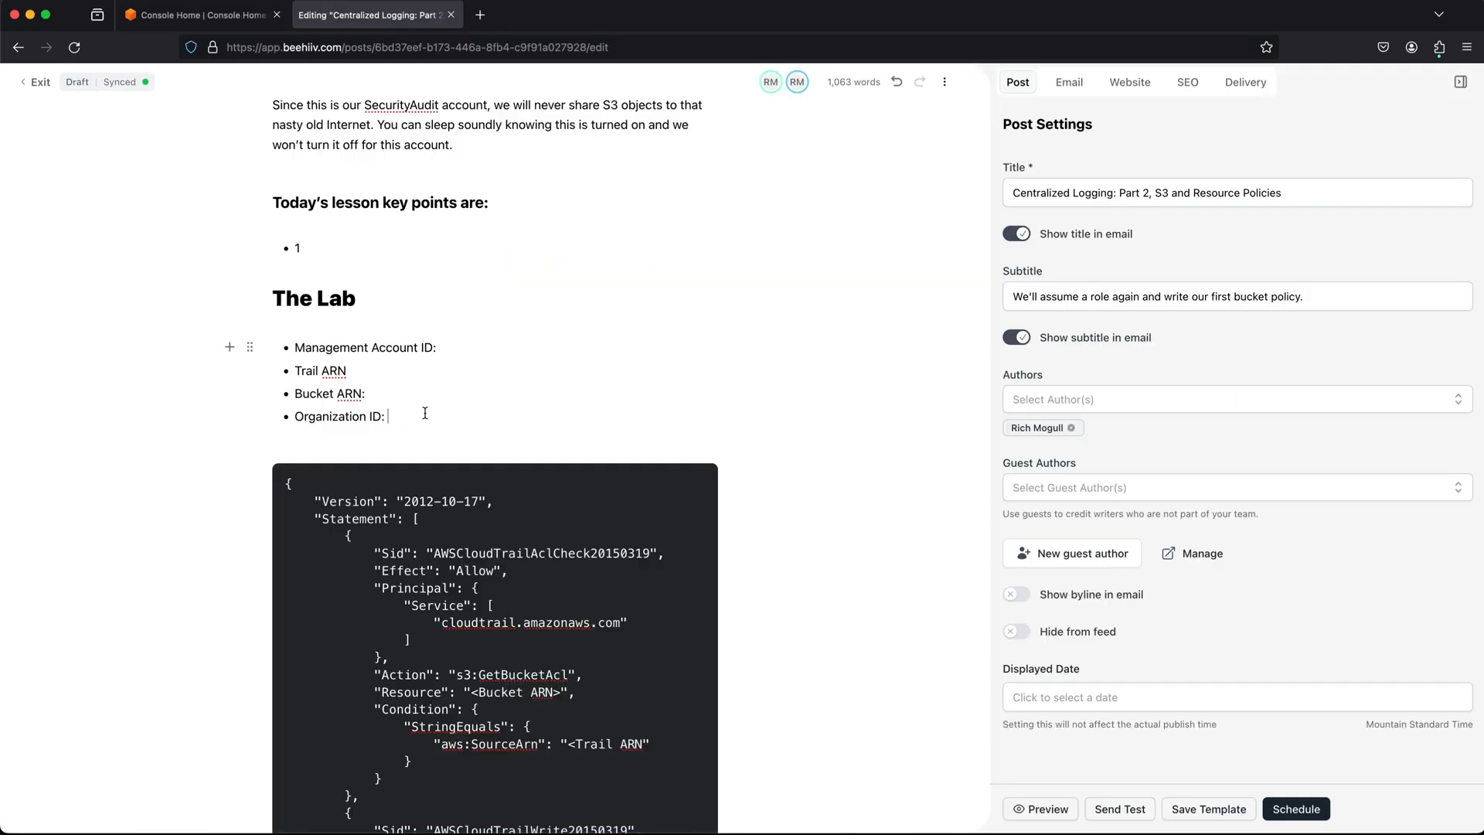
drag(425, 413, 290, 351)
key(super+c)
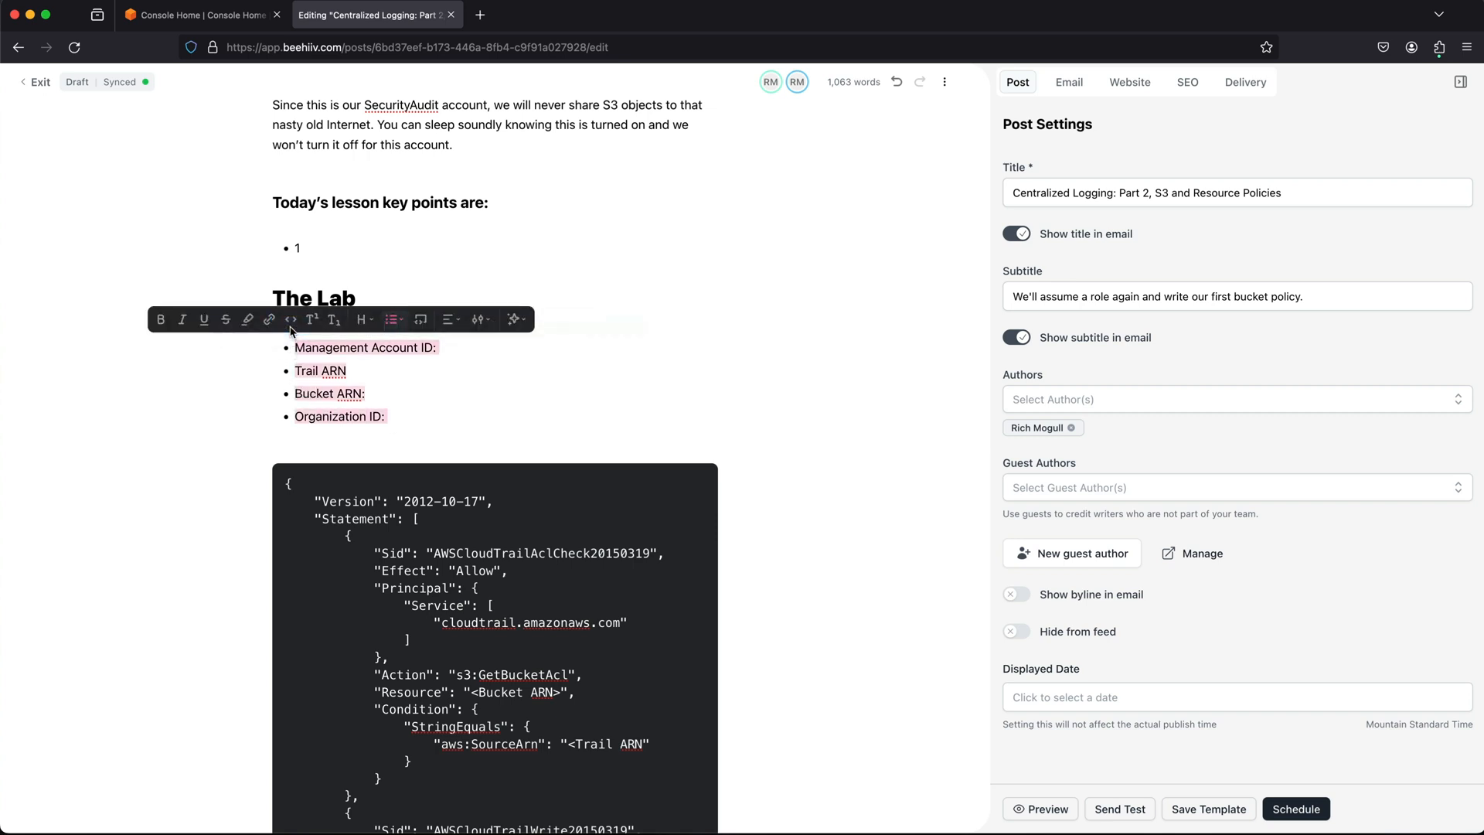
click(468, 392)
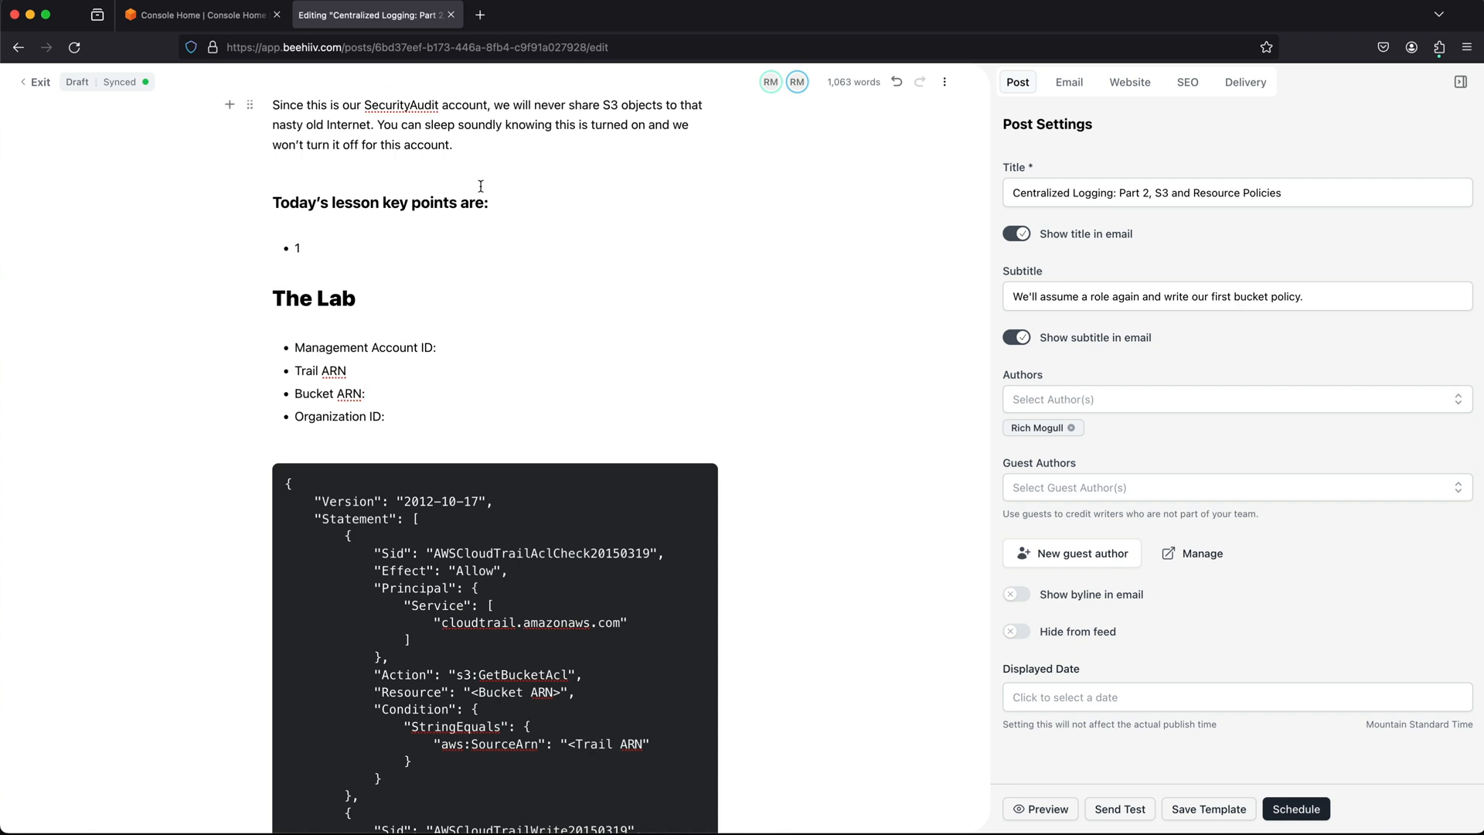
key(super+Tab)
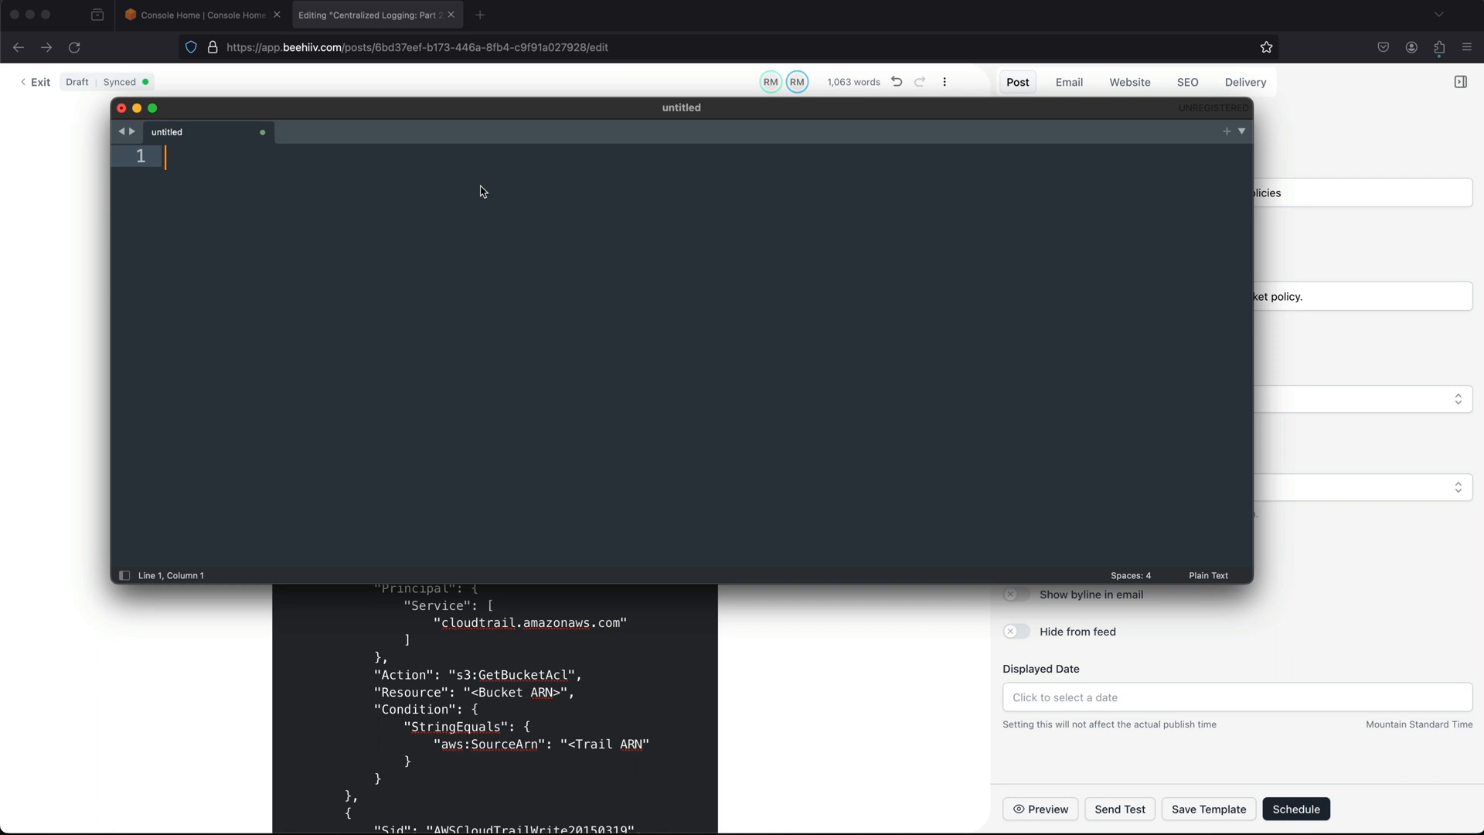
key(super+v)
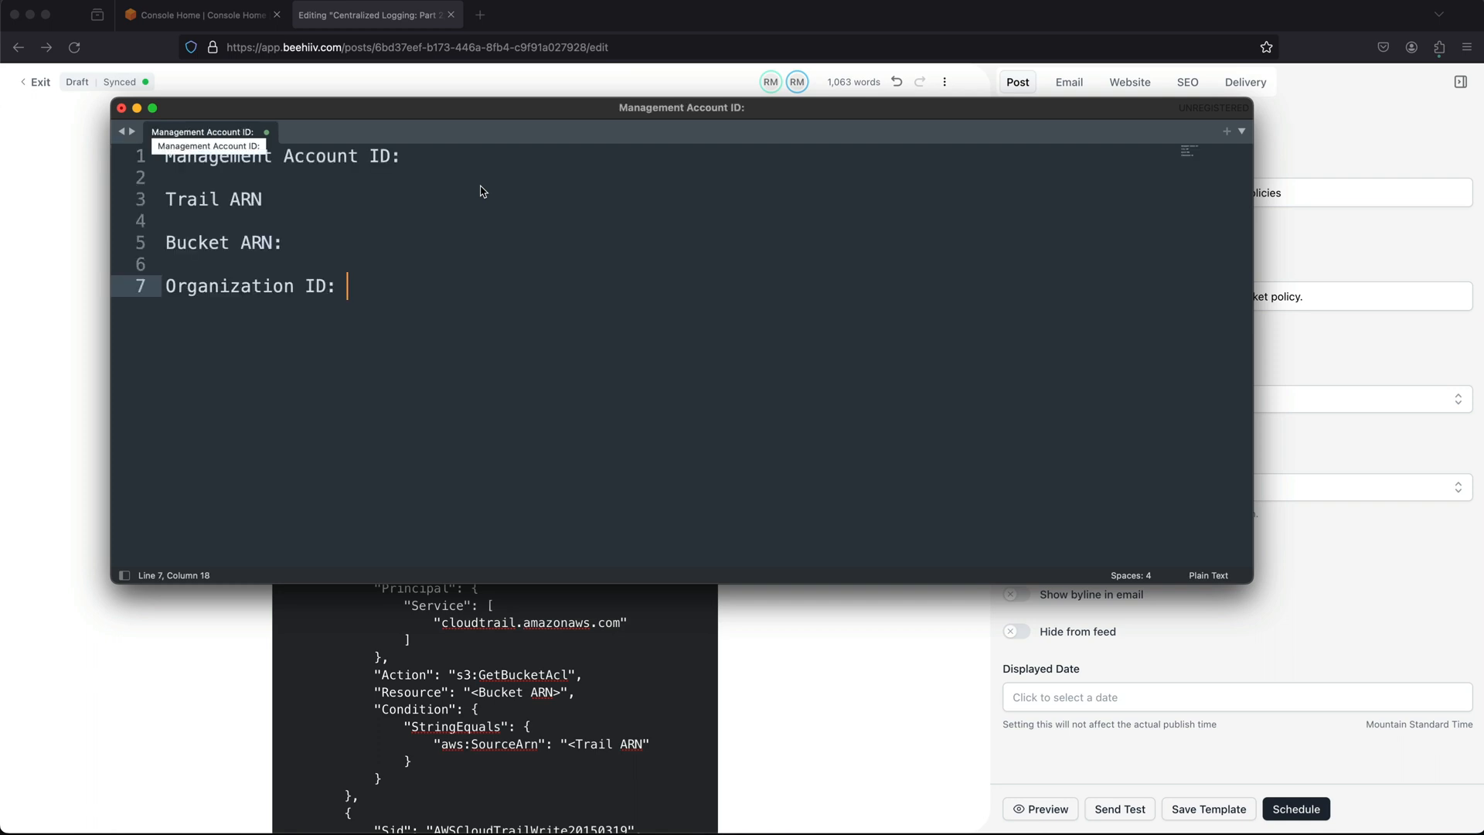
- Copy the account ID from the AWS console's account details into the Management Account ID line of the text editor notes
click(480, 154)
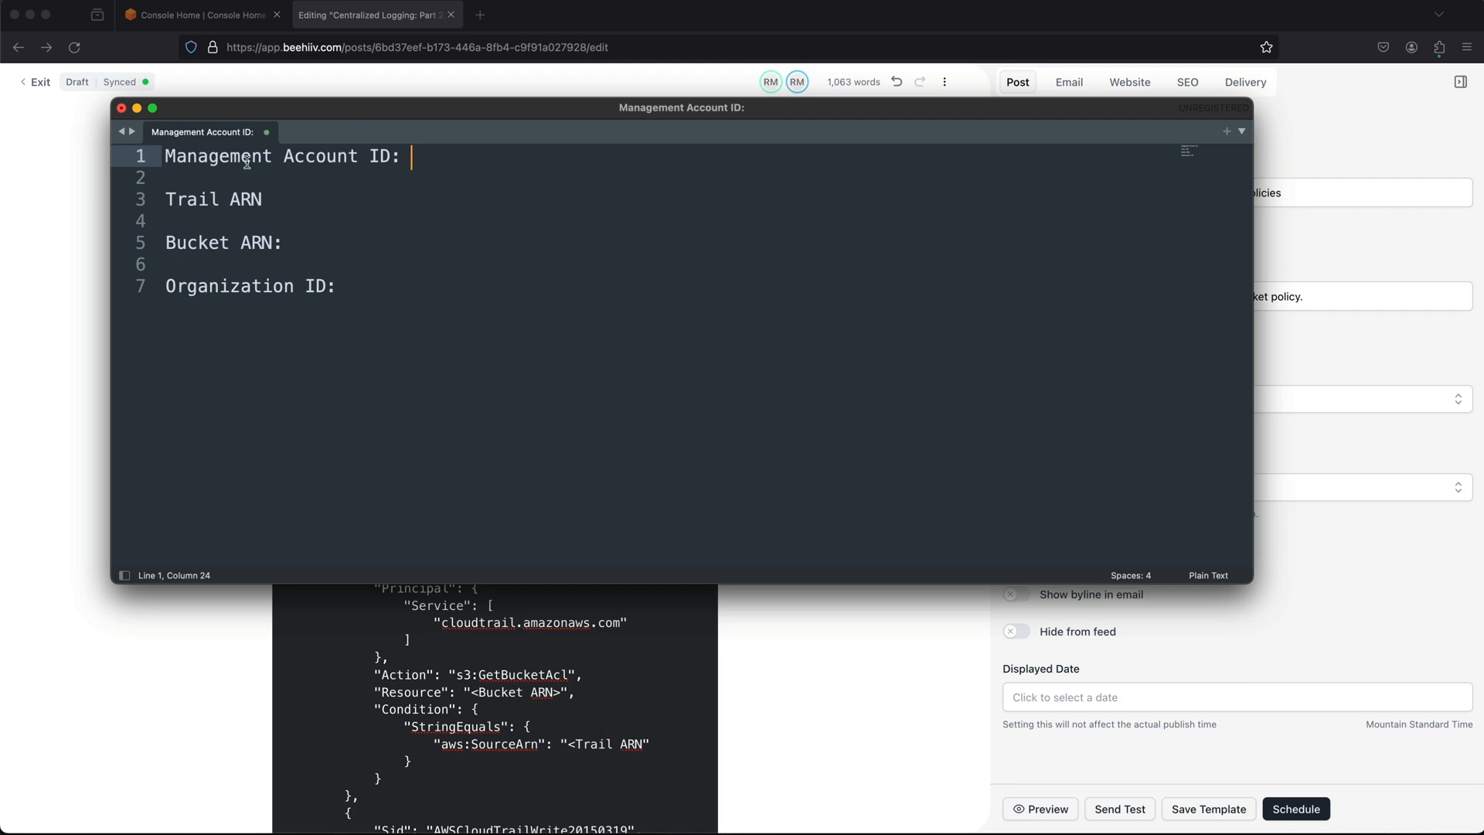
click(1140, 21)
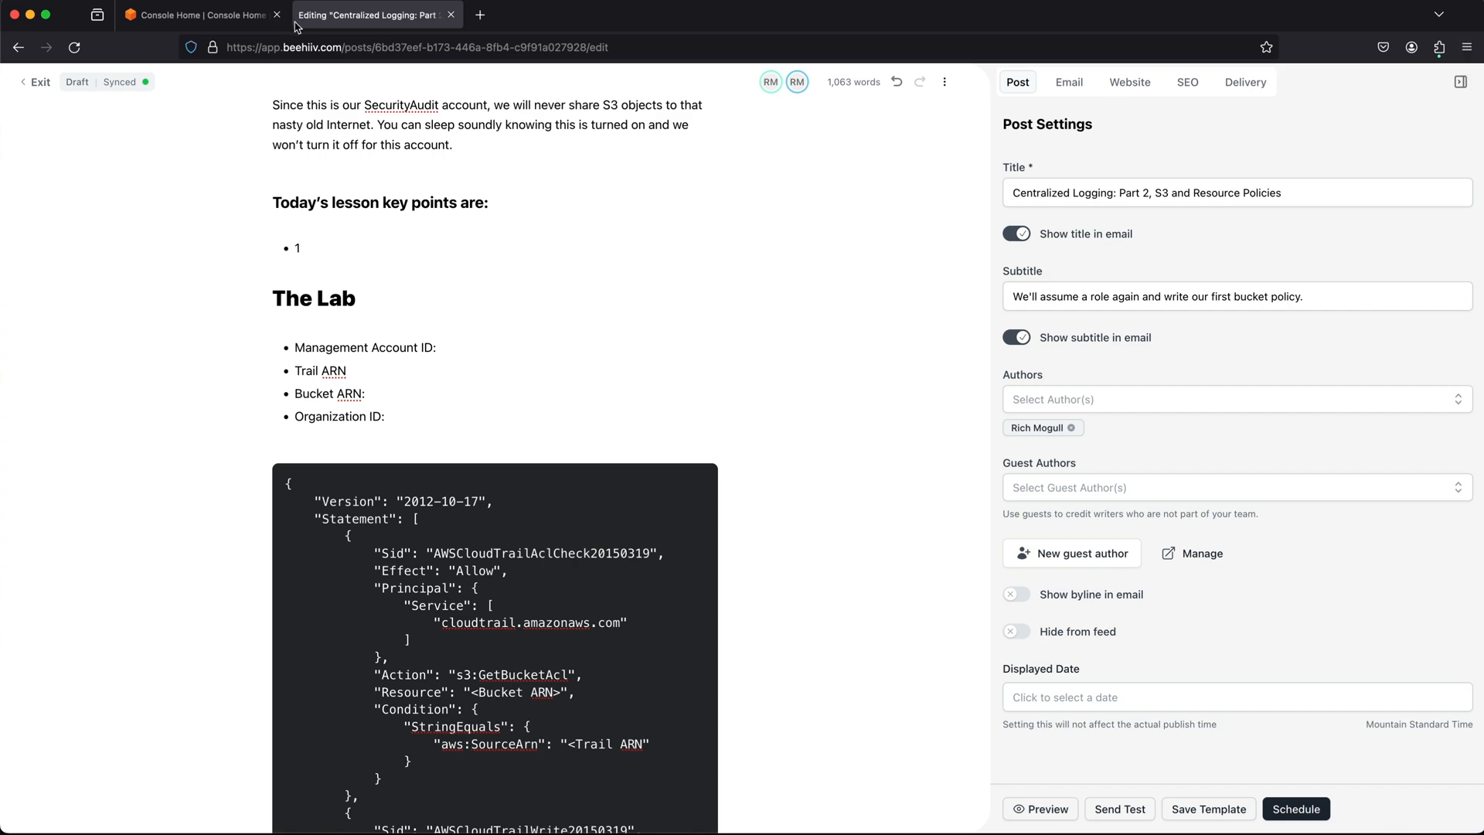
click(193, 20)
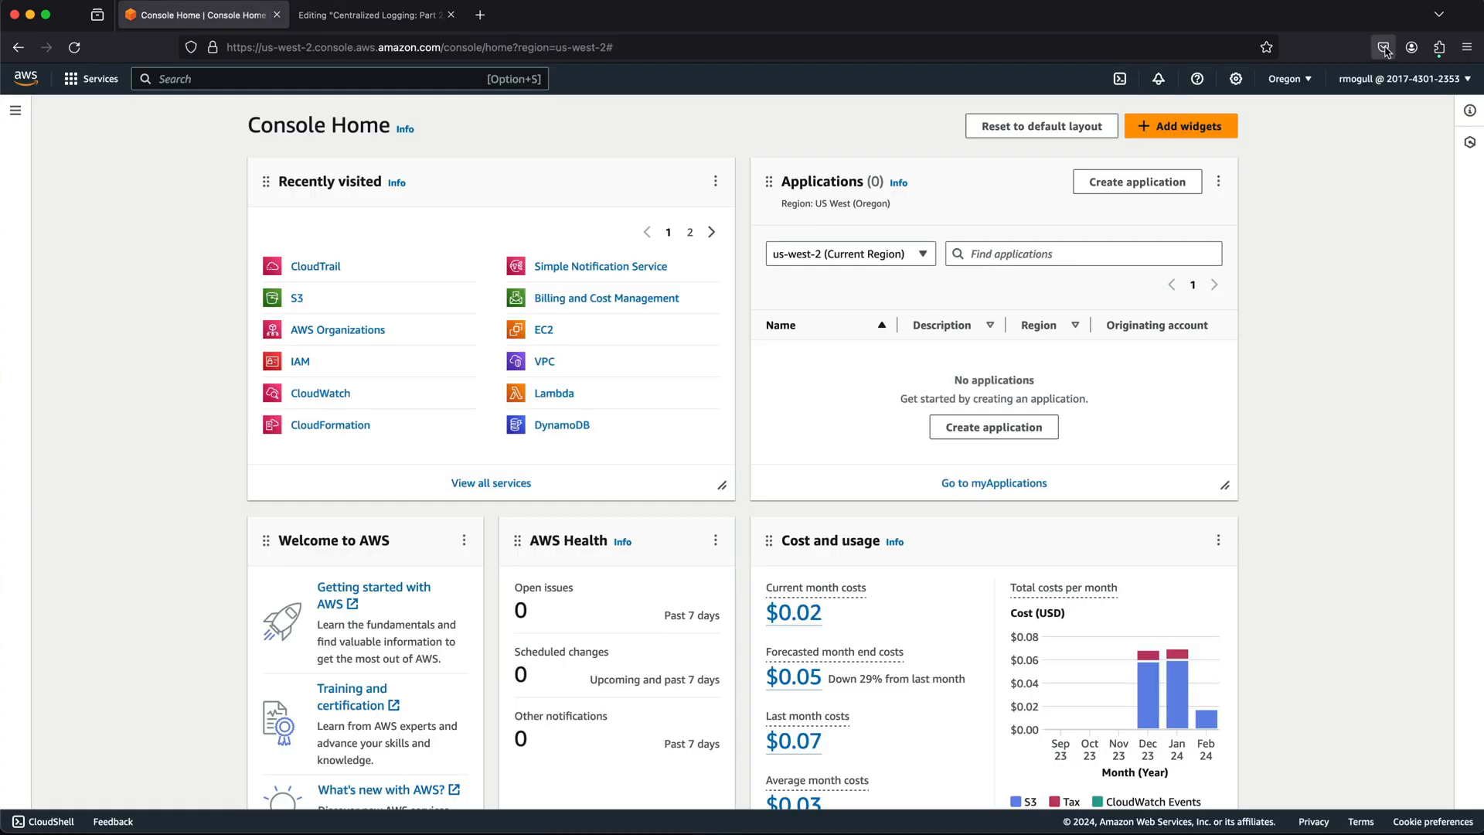
click(1430, 85)
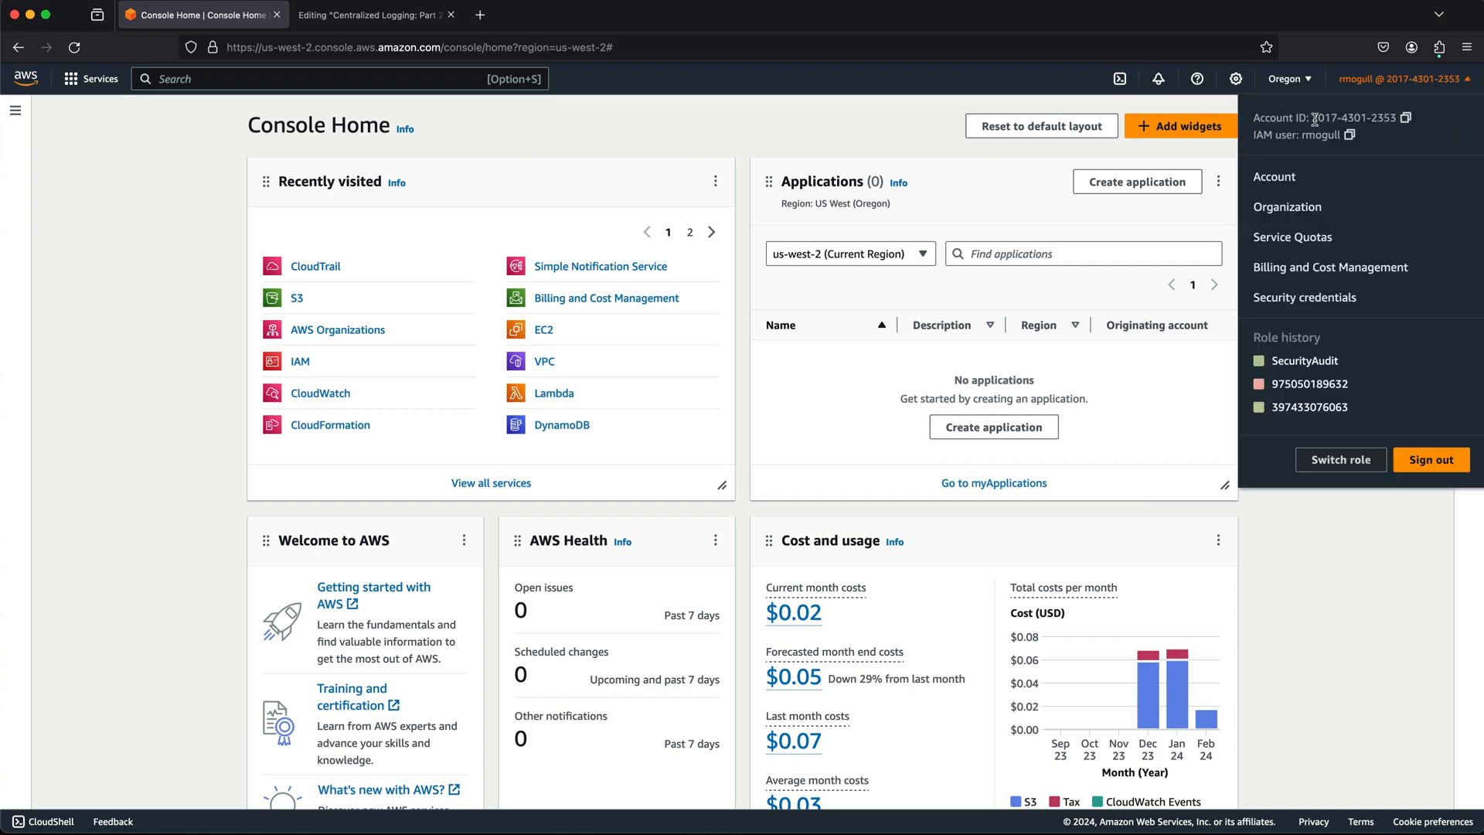
scroll(1314, 119, up, 5)
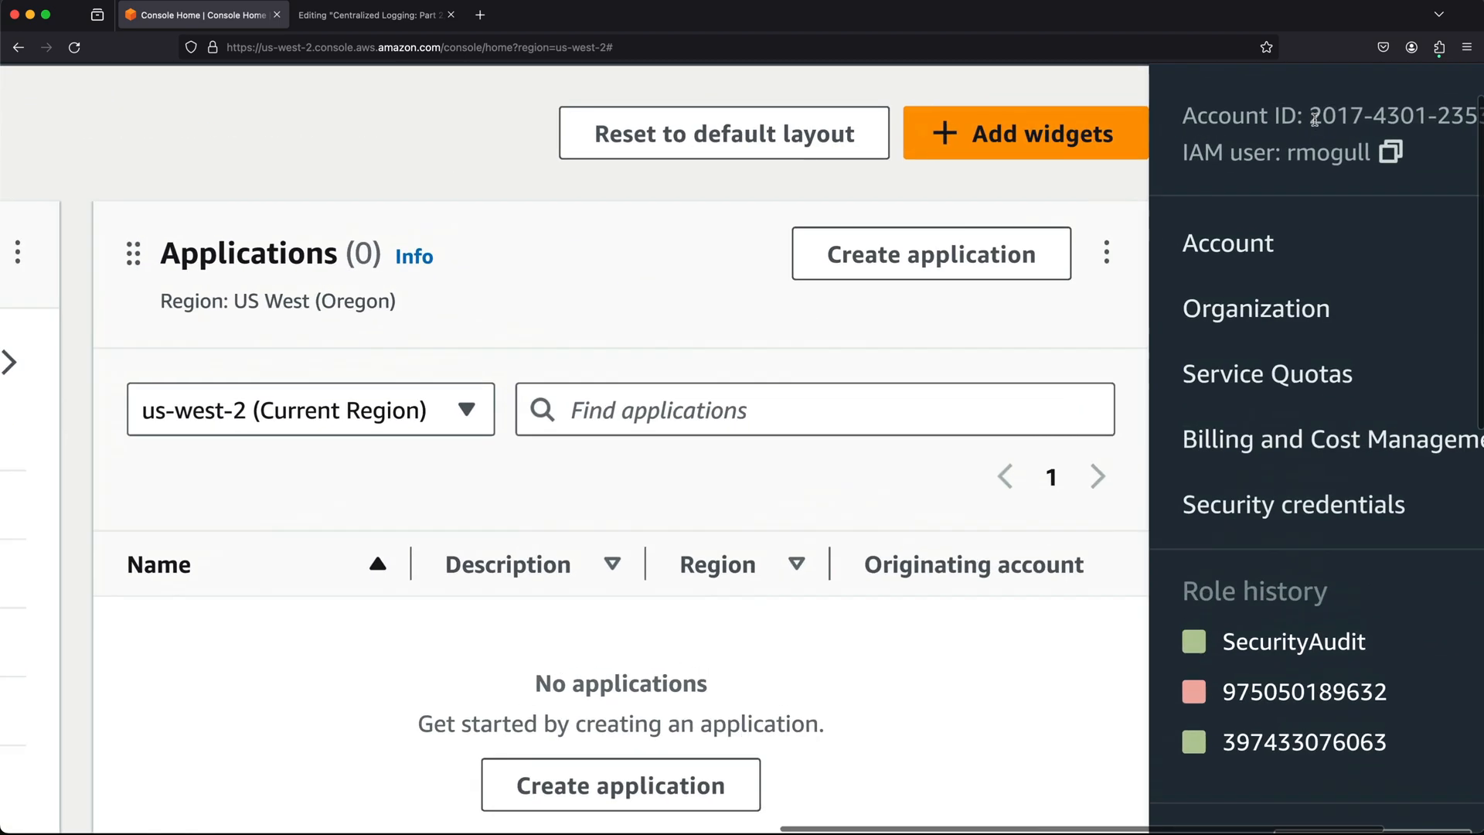
scroll(1314, 120, down, 5)
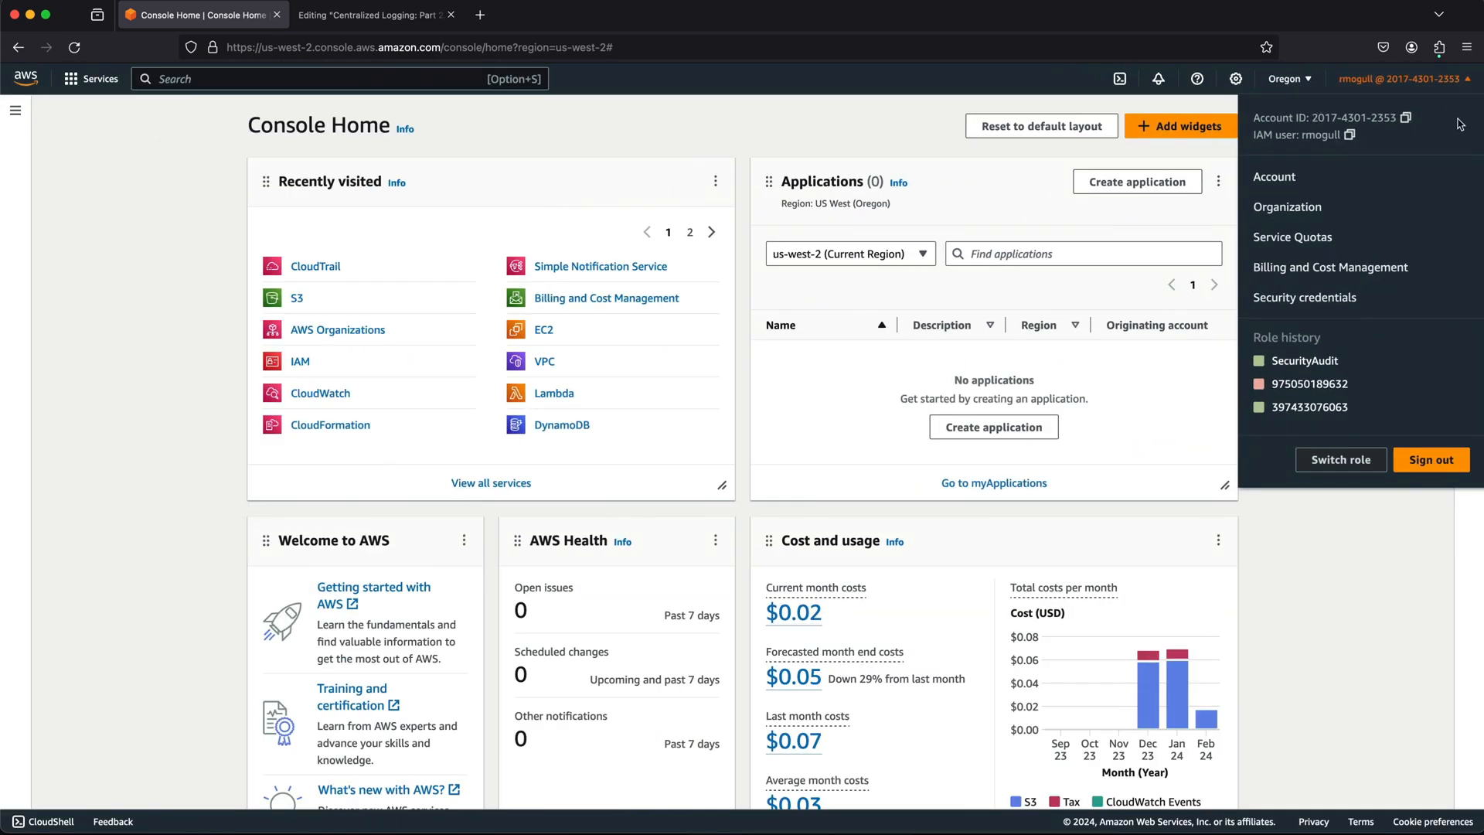
click(1406, 120)
key(super+Tab)
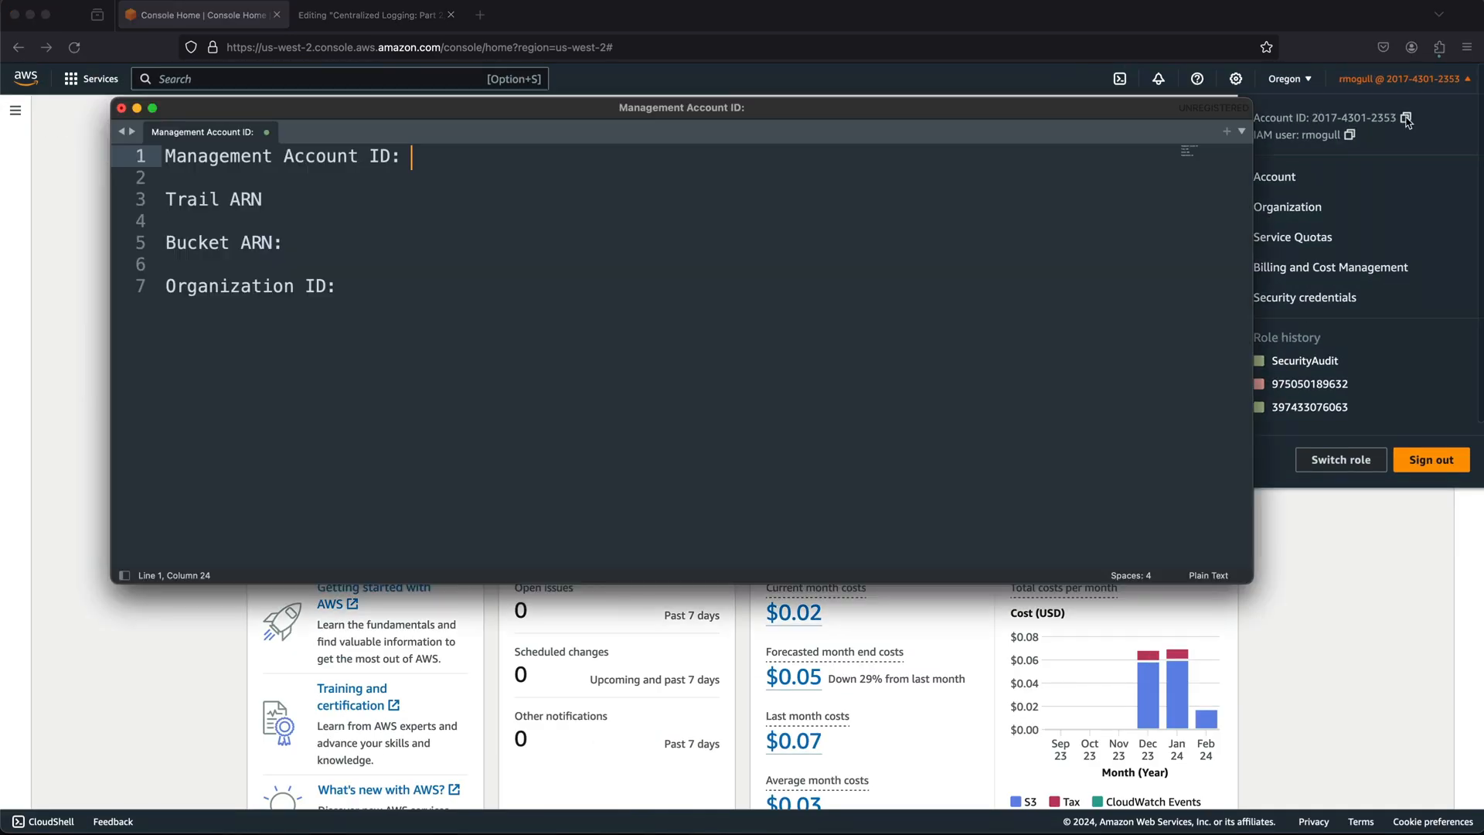
key(super+v)
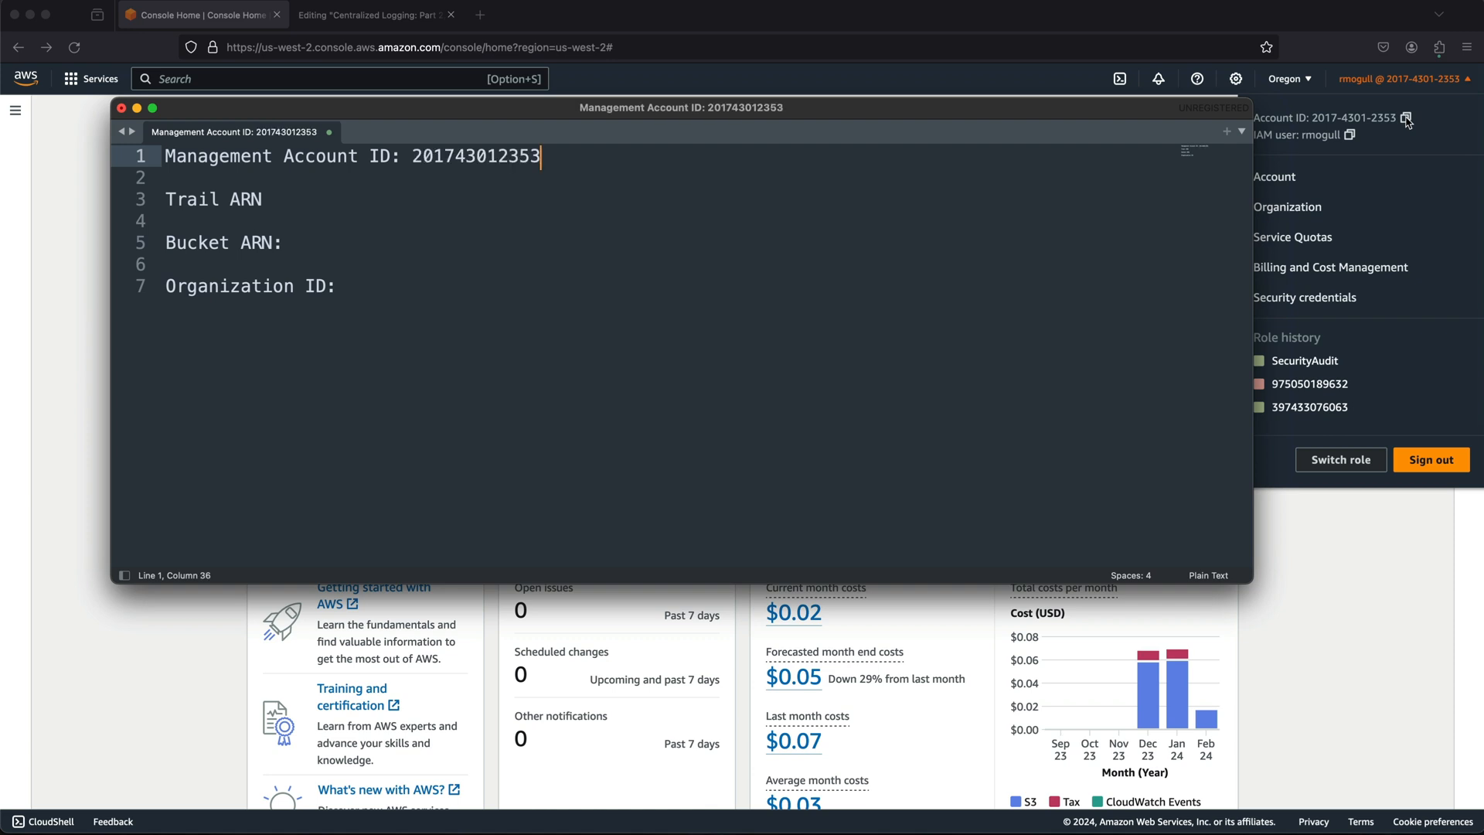
- Add a colon after the Trail ARN label in the notes
click(402, 200)
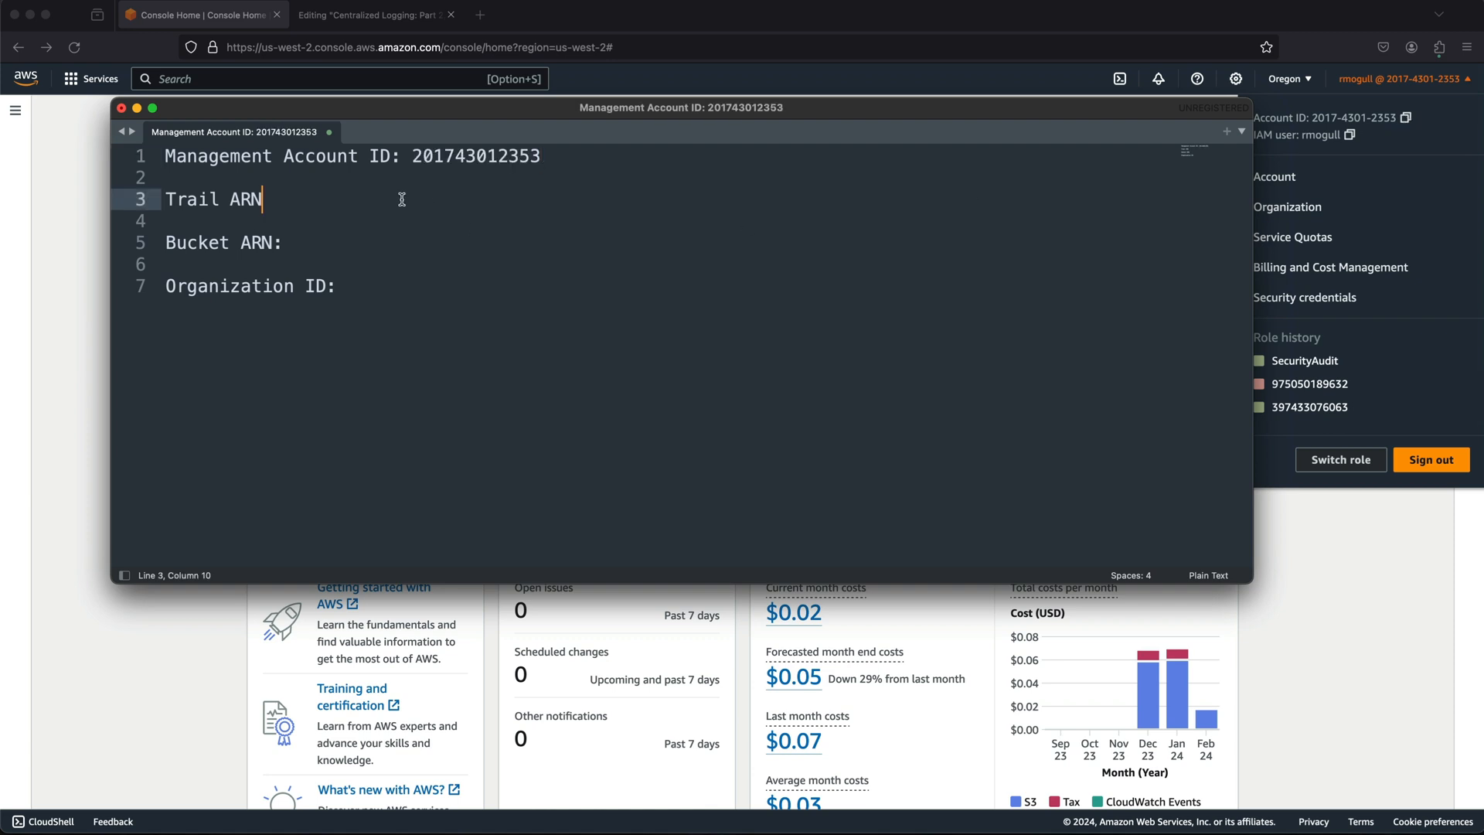
text(:)
click(233, 199)
click(263, 199)
- In the AWS console, find the CloudTrail service and open the details of the trail named default
click(1361, 592)
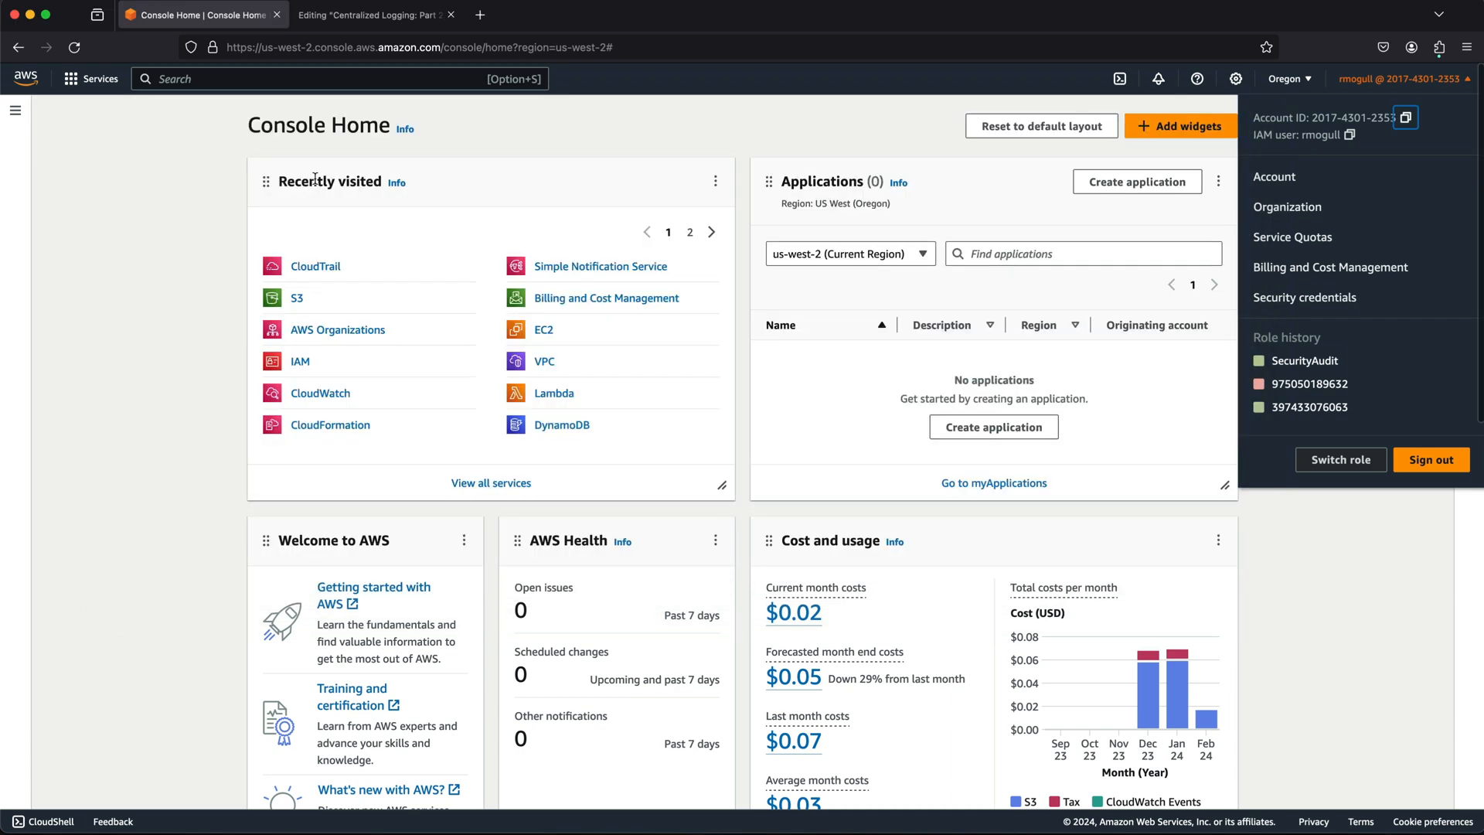
click(190, 78)
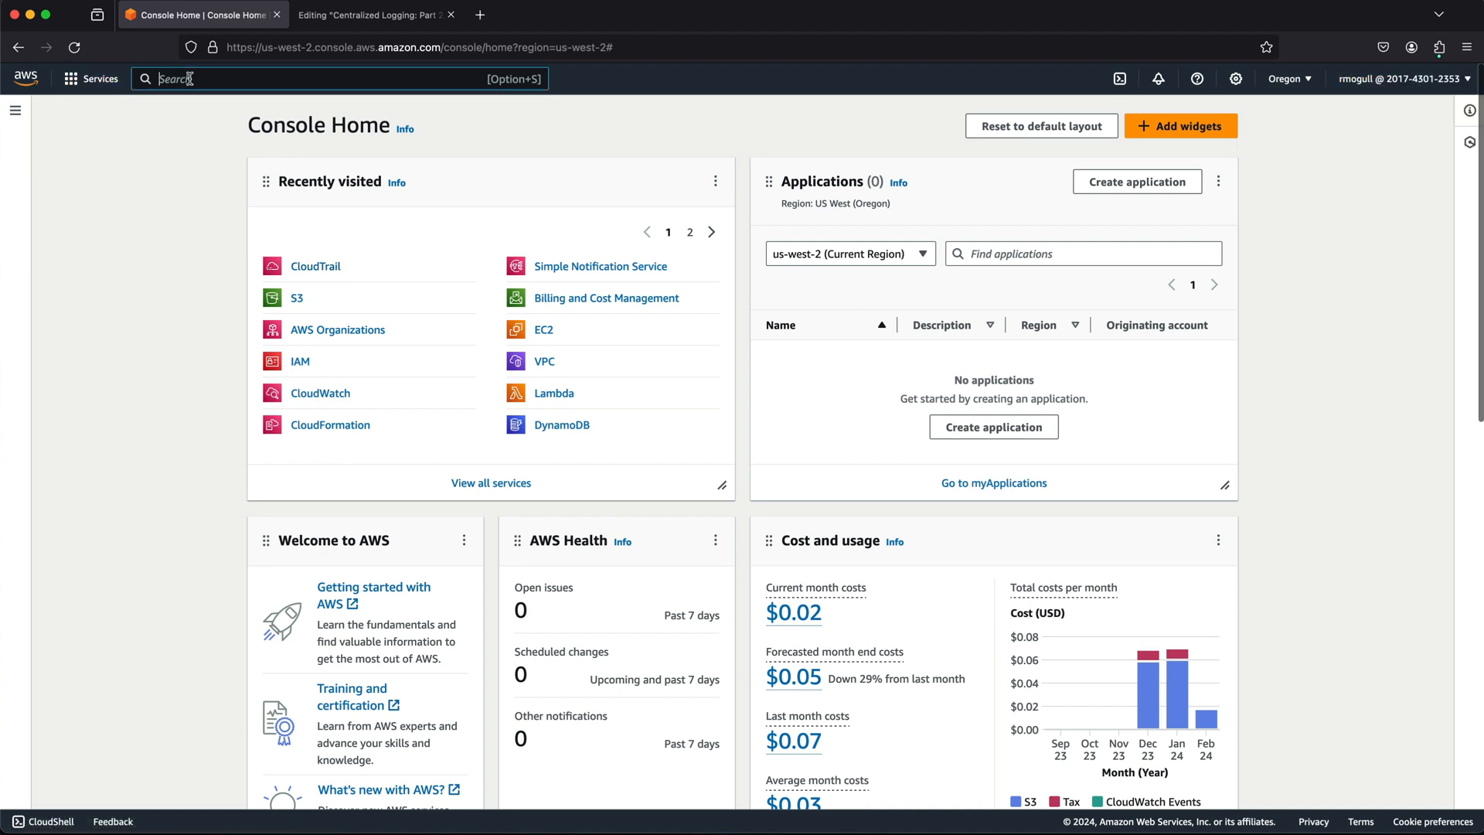
text(cloud)
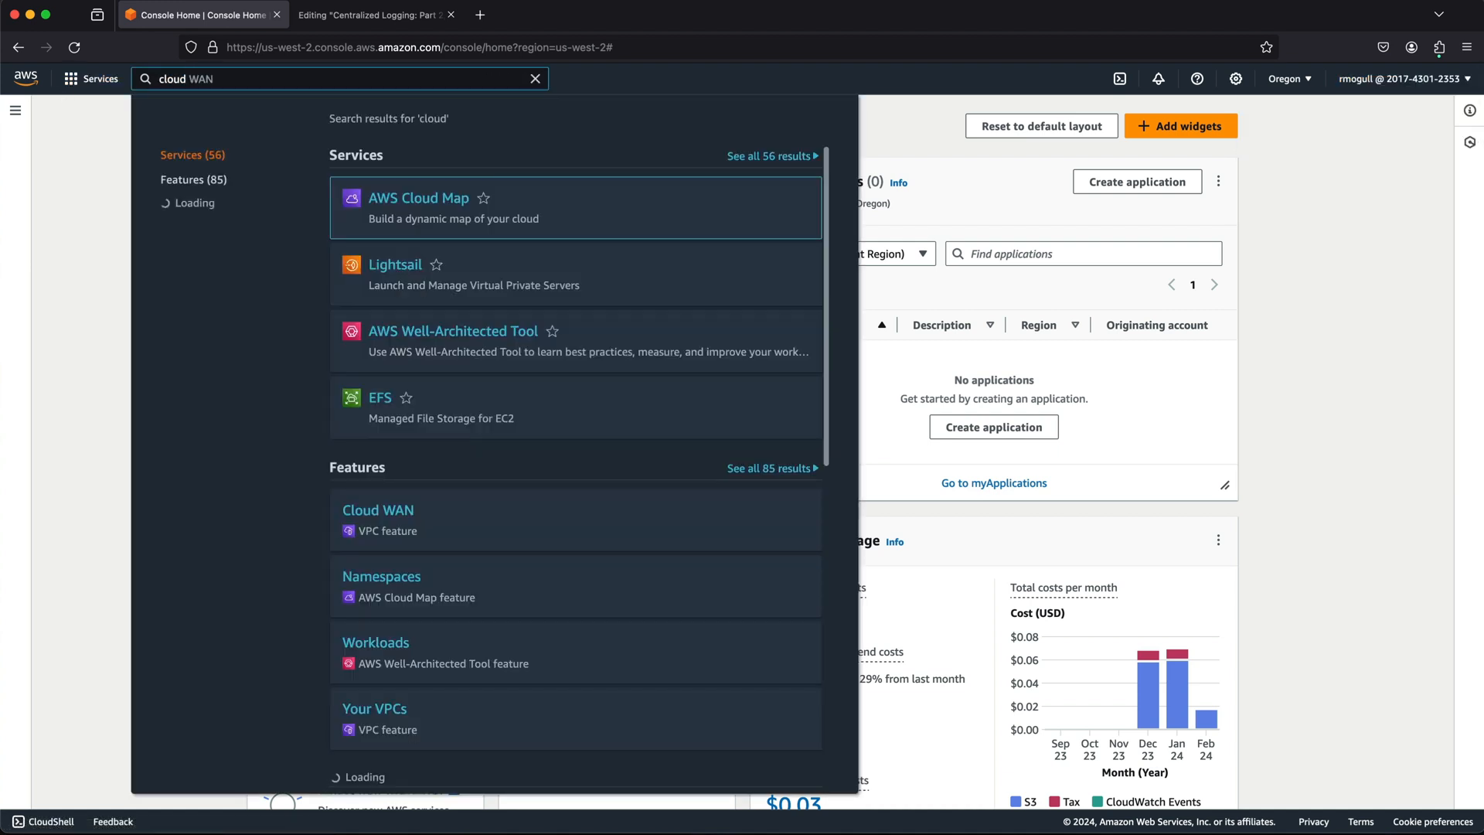
text(tr)
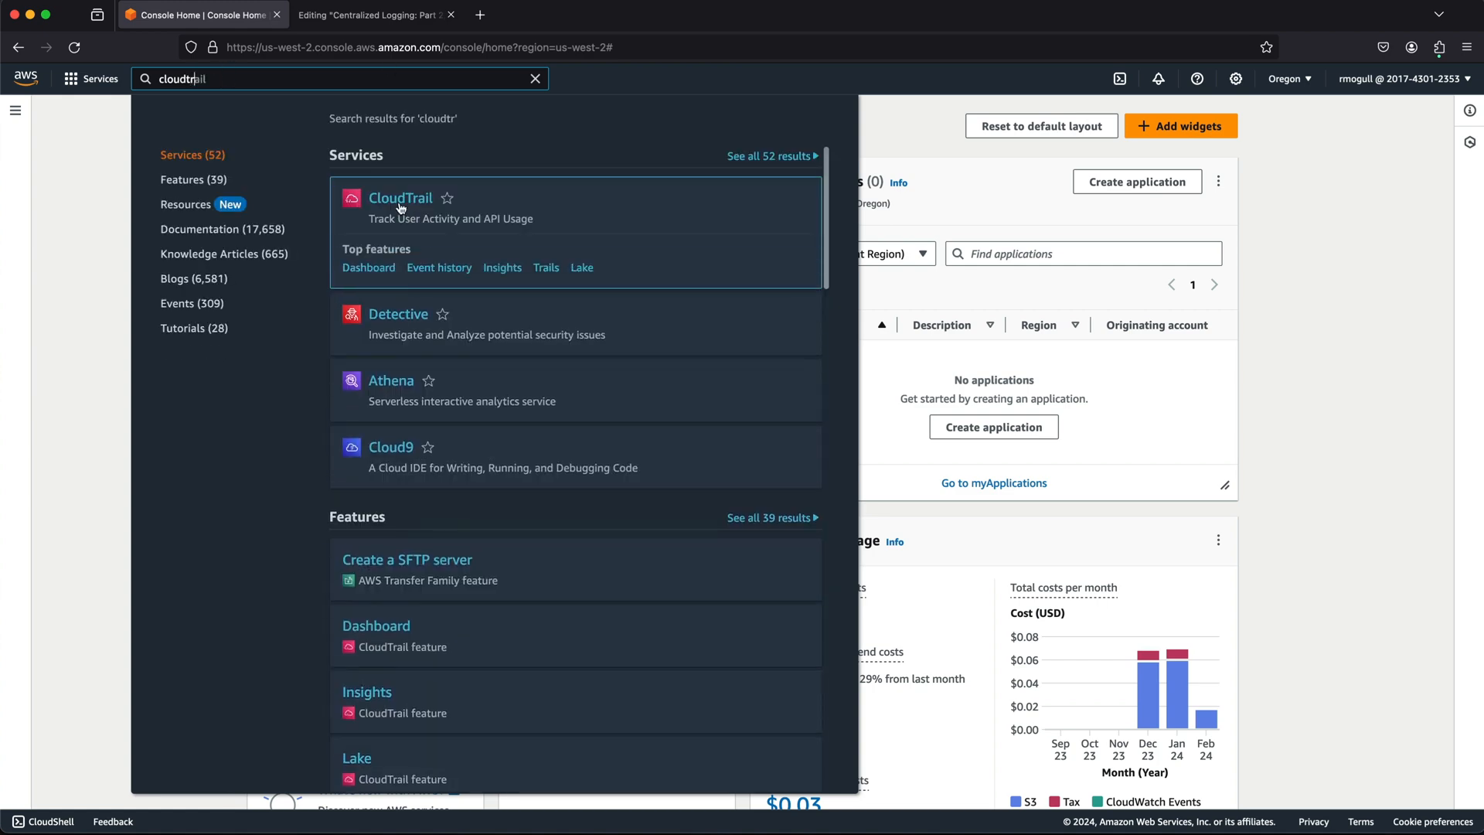
click(399, 201)
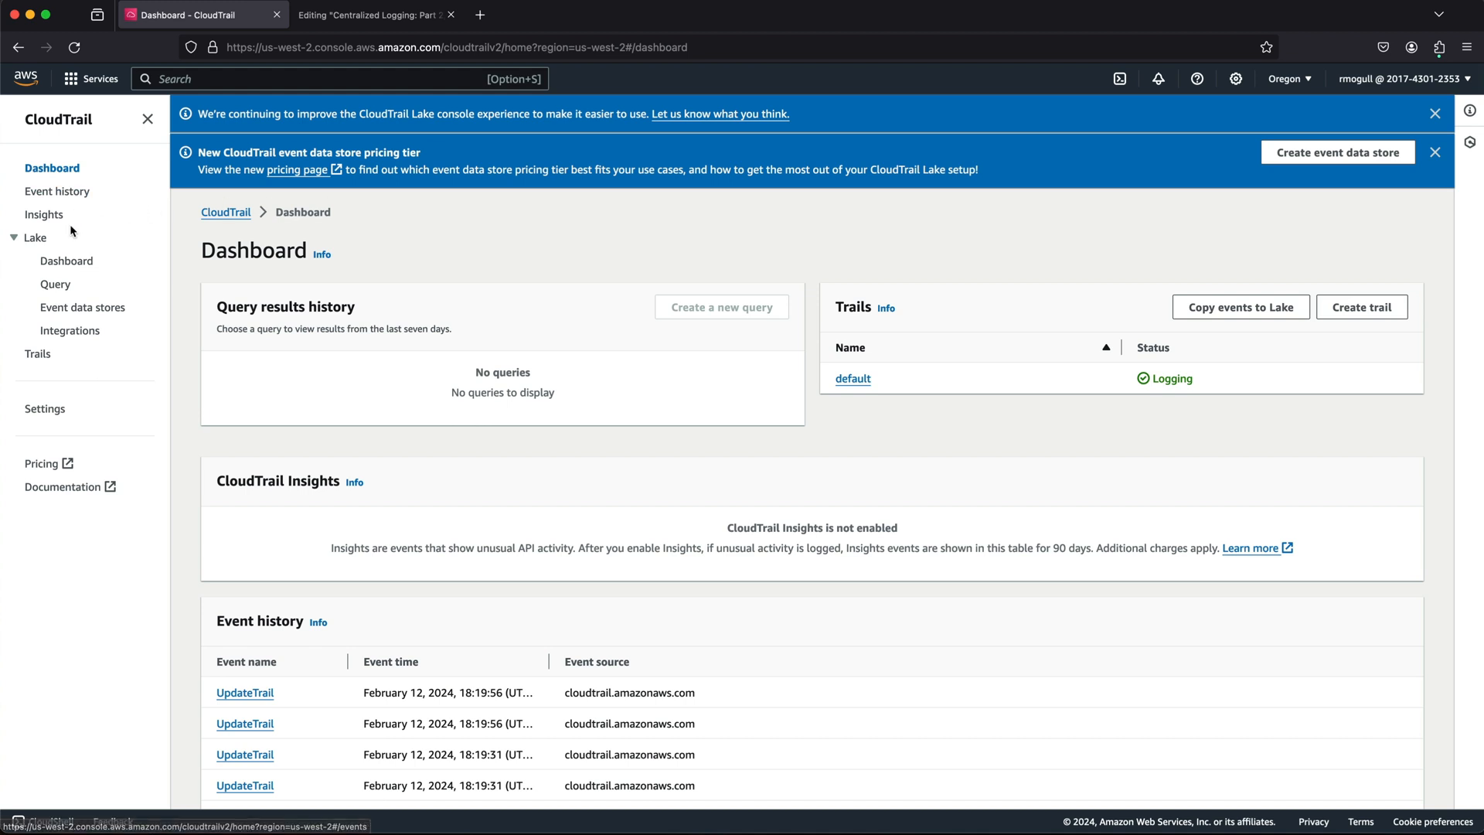
click(38, 355)
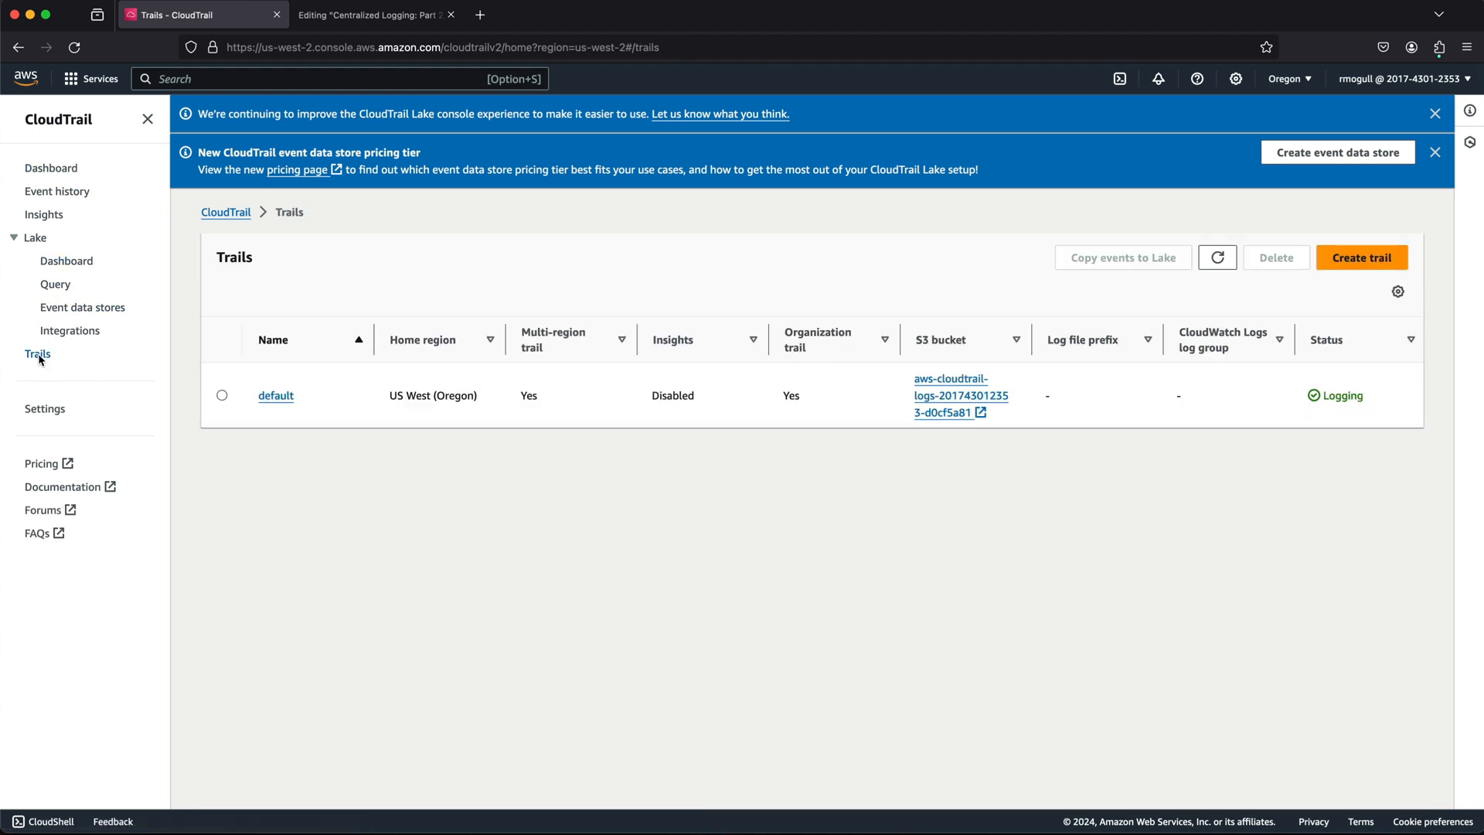
click(274, 399)
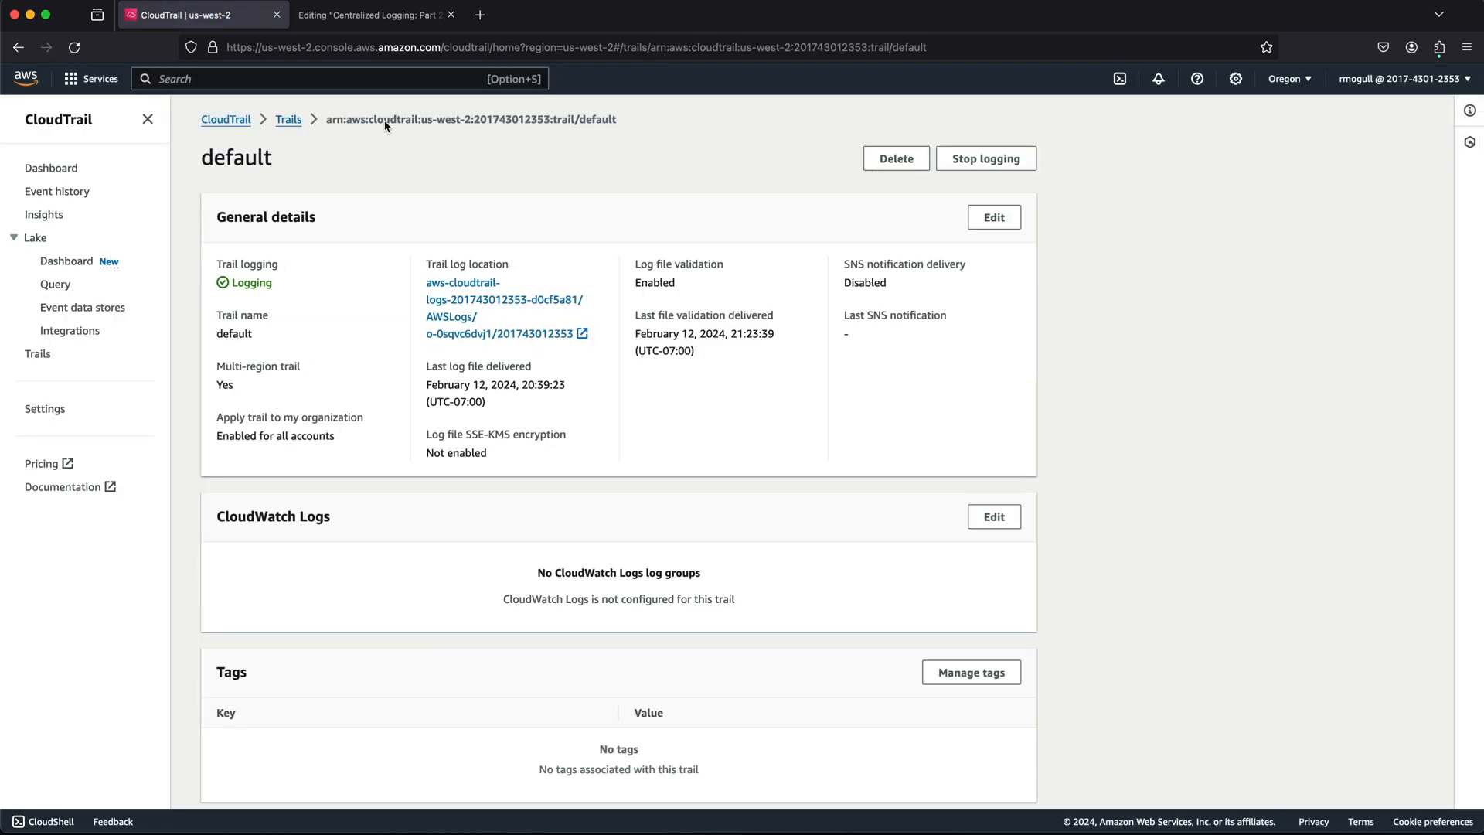
- Copy the default trail's full ARN from its details page into the Trail ARN line of the text editor notes
scroll(385, 126, up, 5)
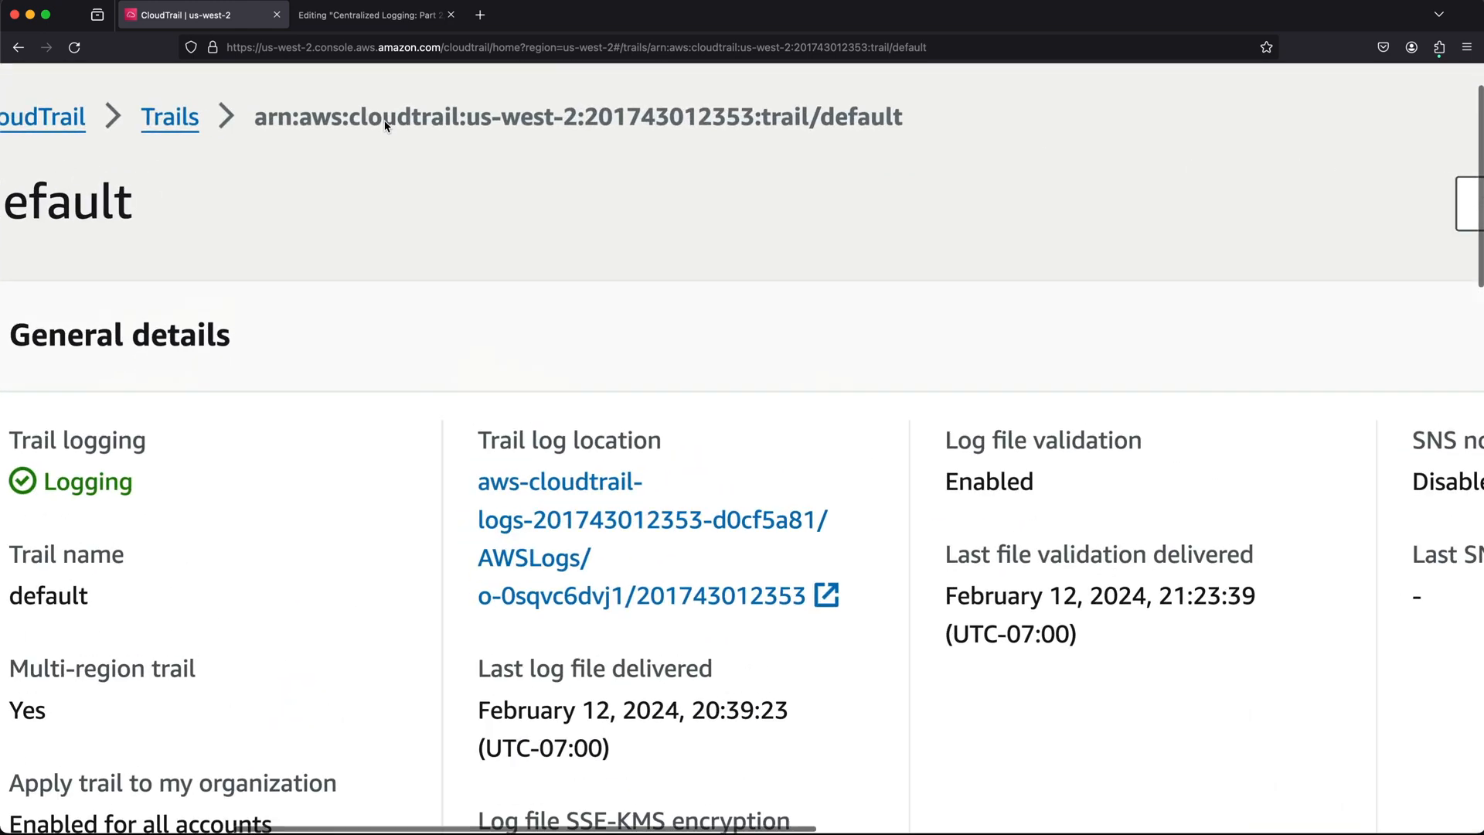
drag(260, 117, 918, 125)
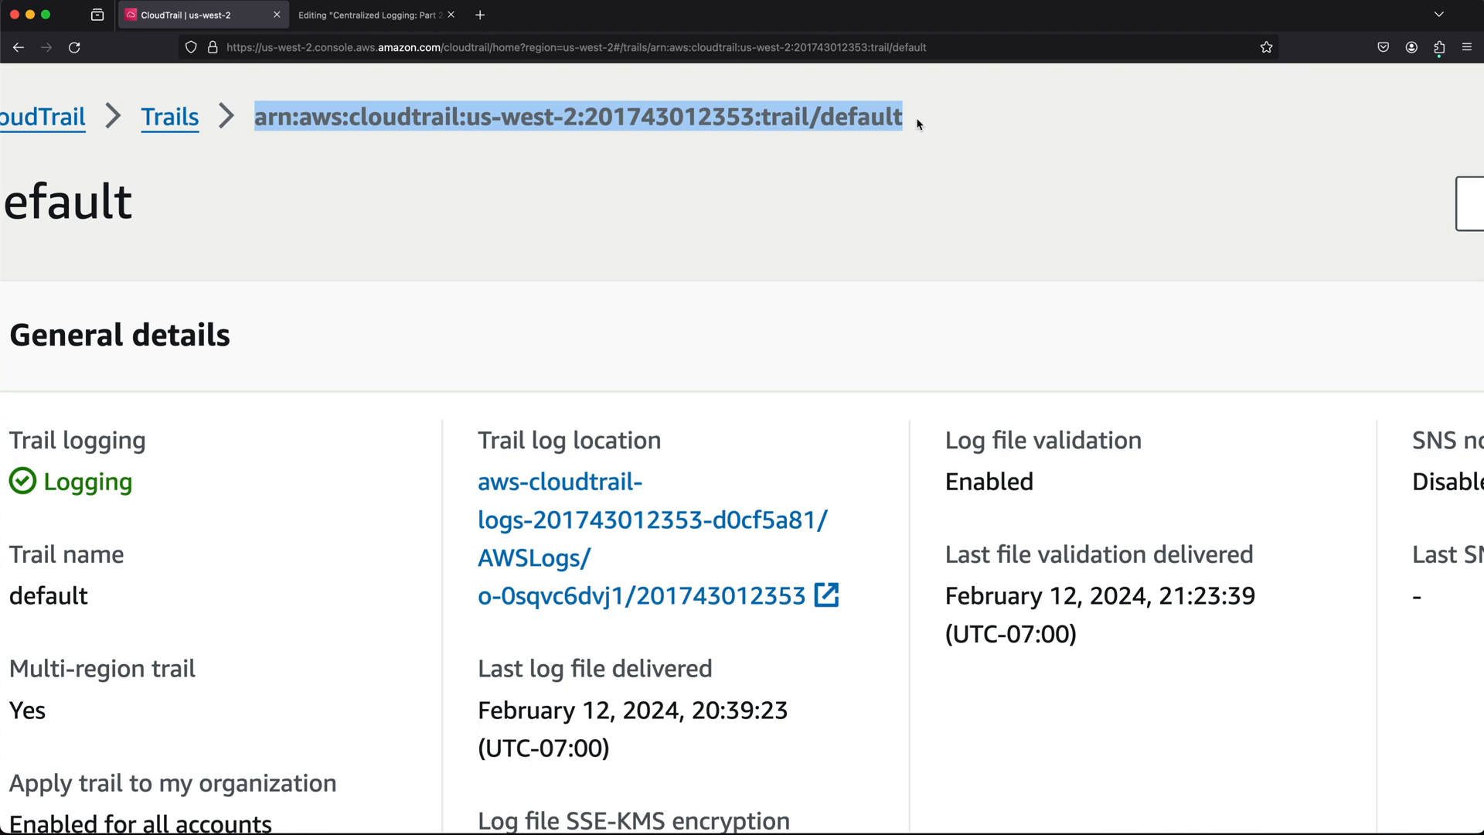
scroll(918, 125, down, 5)
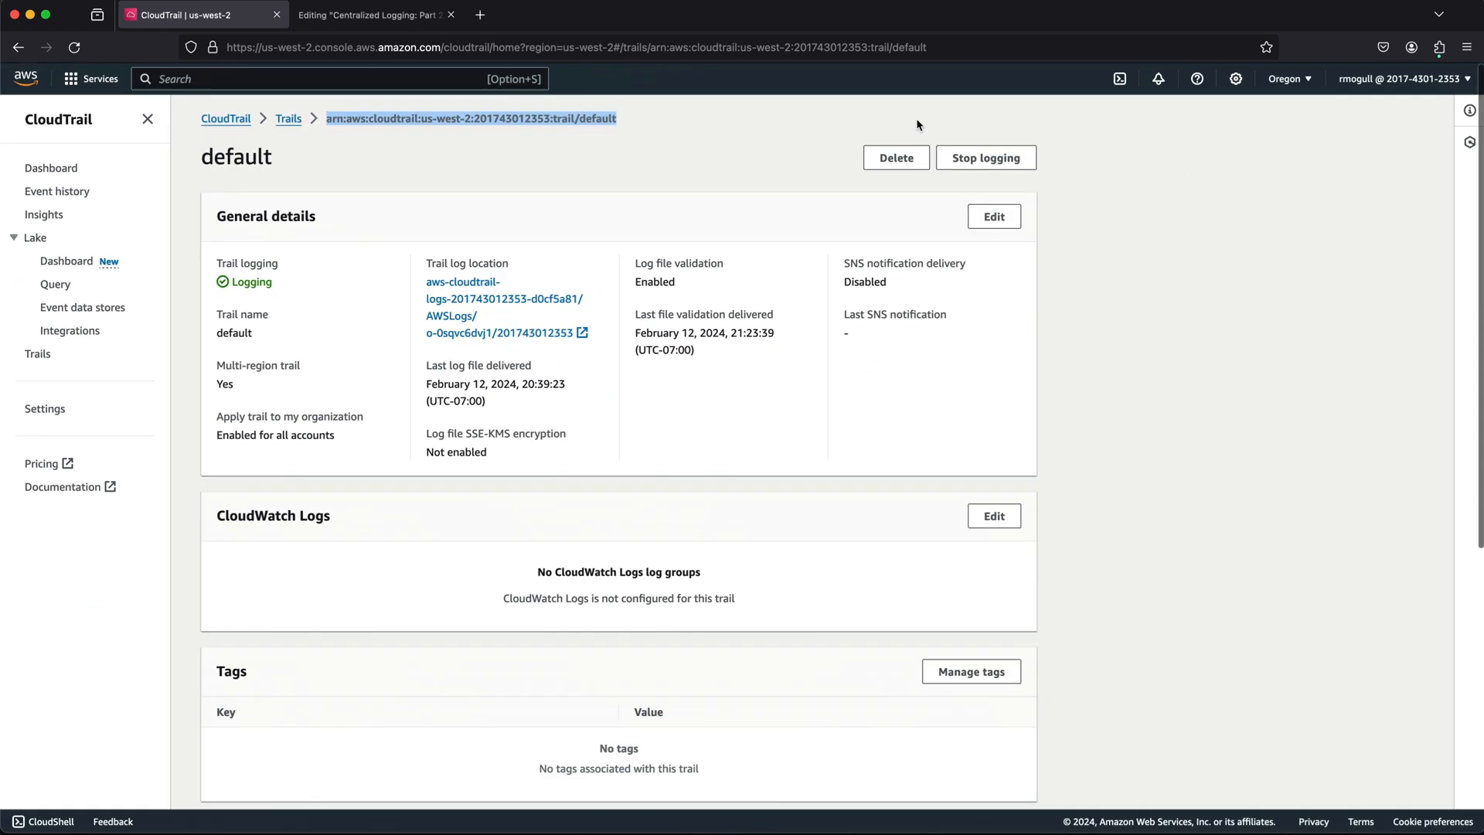
key(super+Tab)
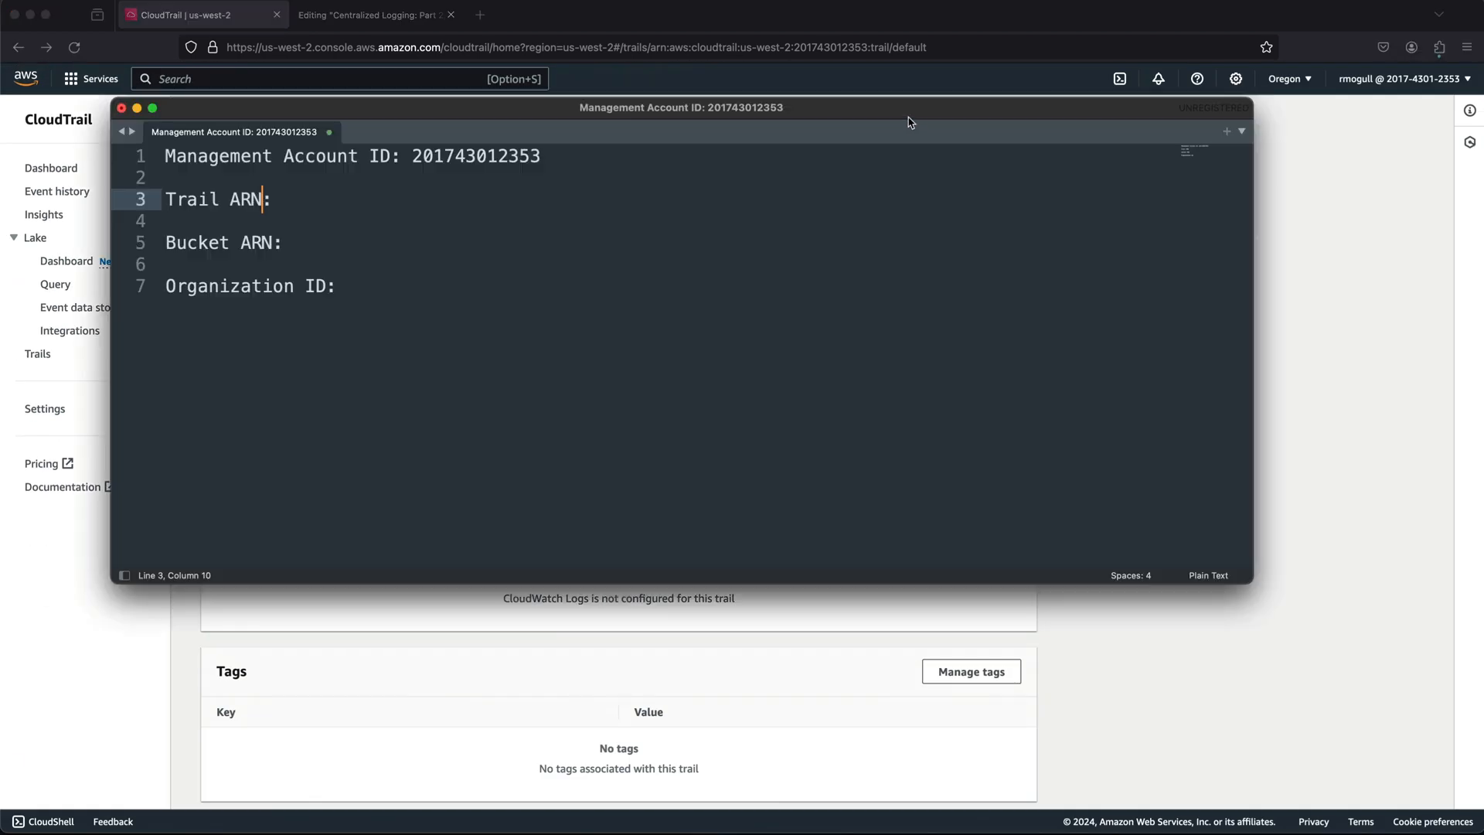
click(429, 198)
key(super+v)
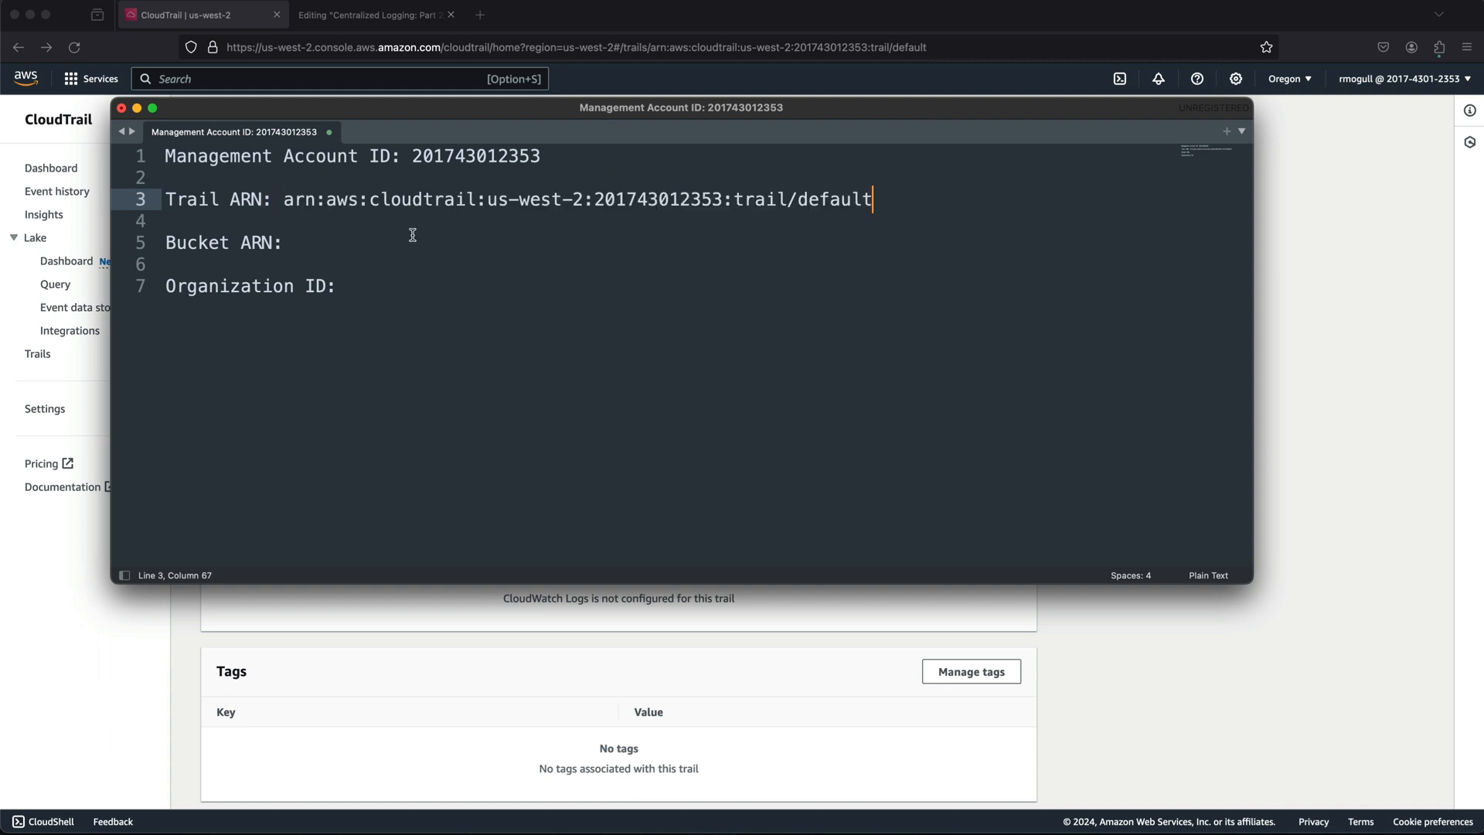
- Place the text cursor after the Organization ID label in the notes, and open the account's Organization page in the AWS console
click(393, 285)
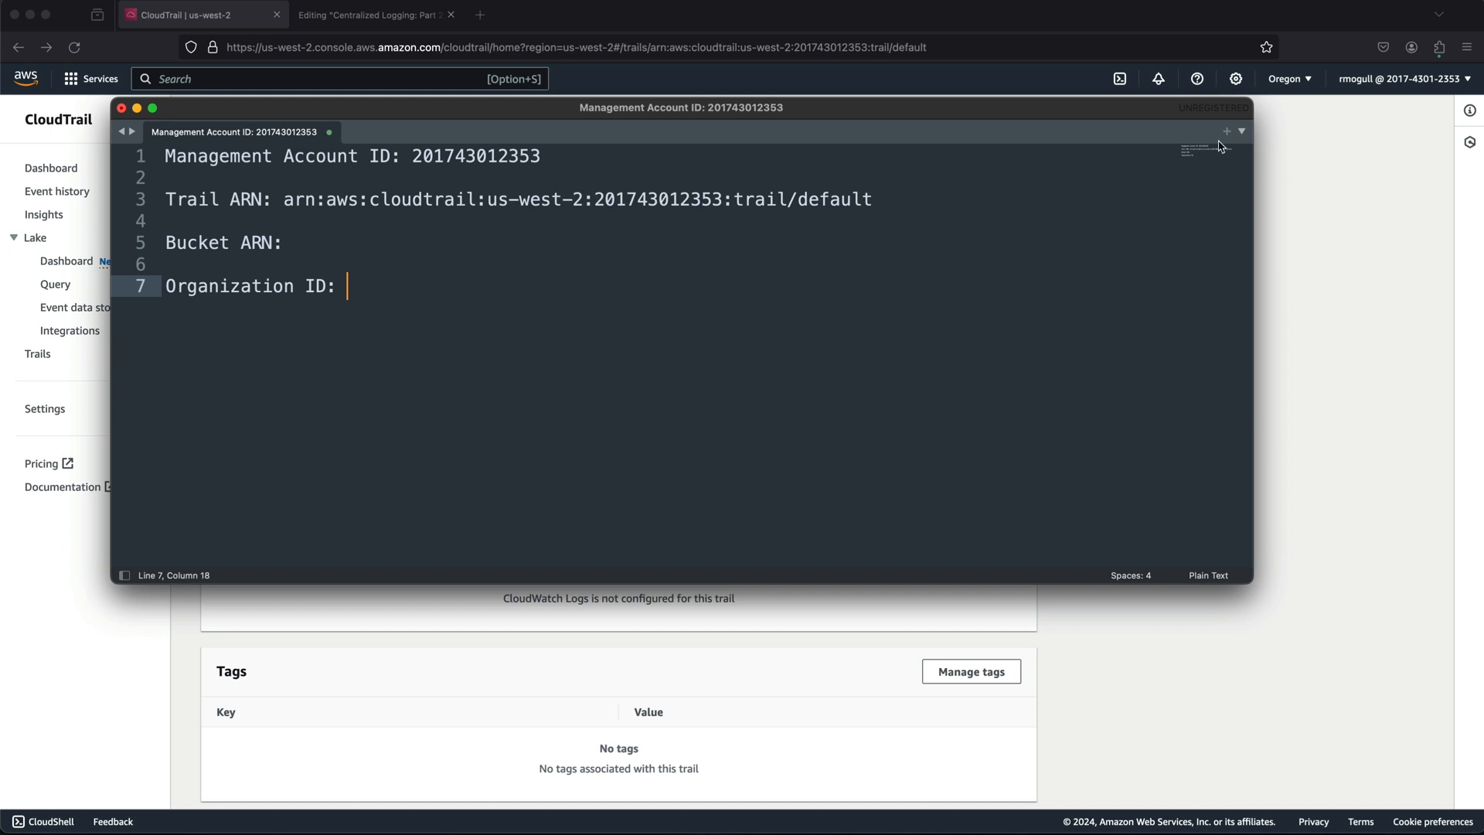
click(1366, 143)
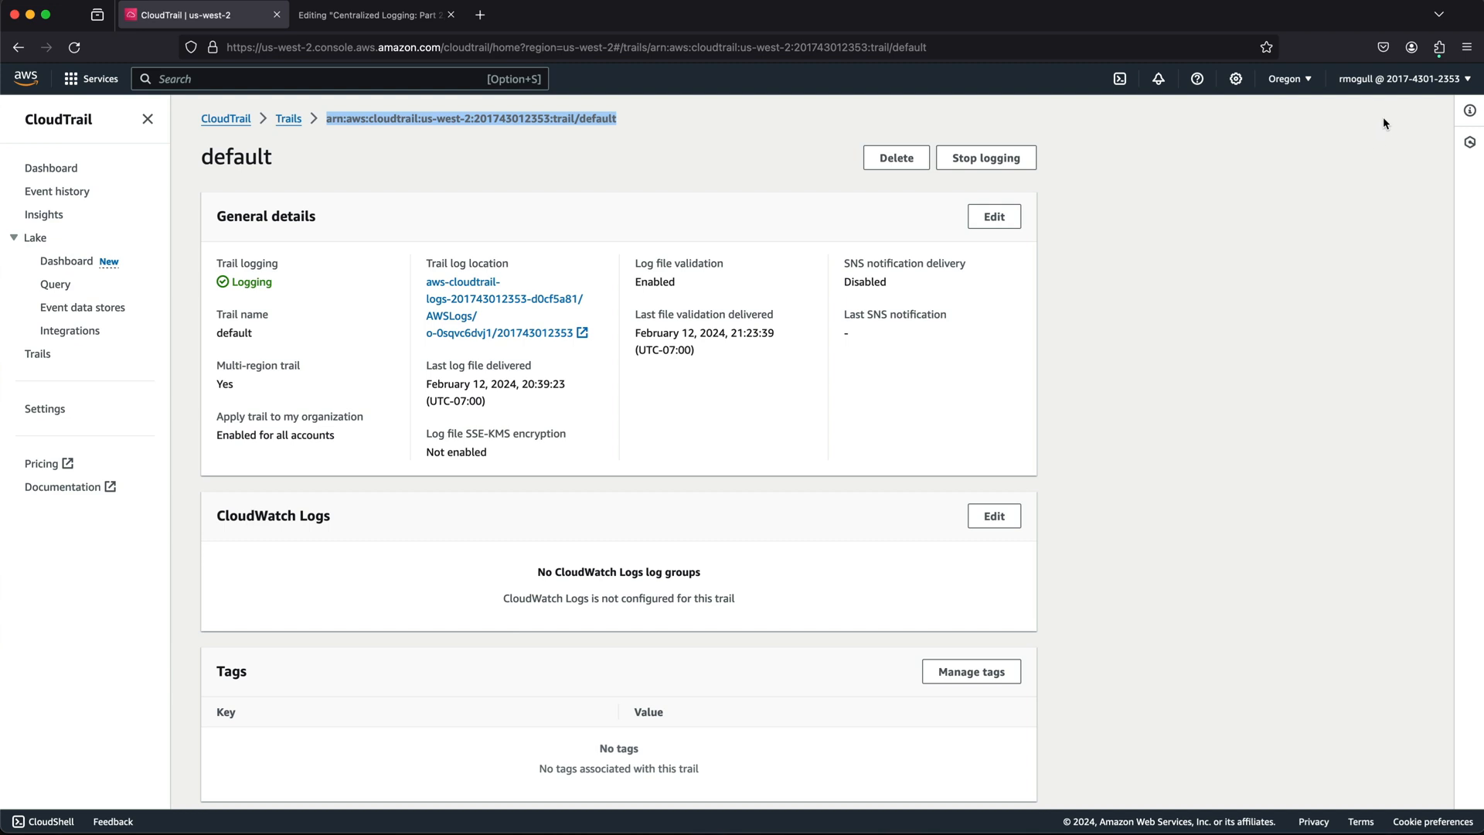
click(1380, 80)
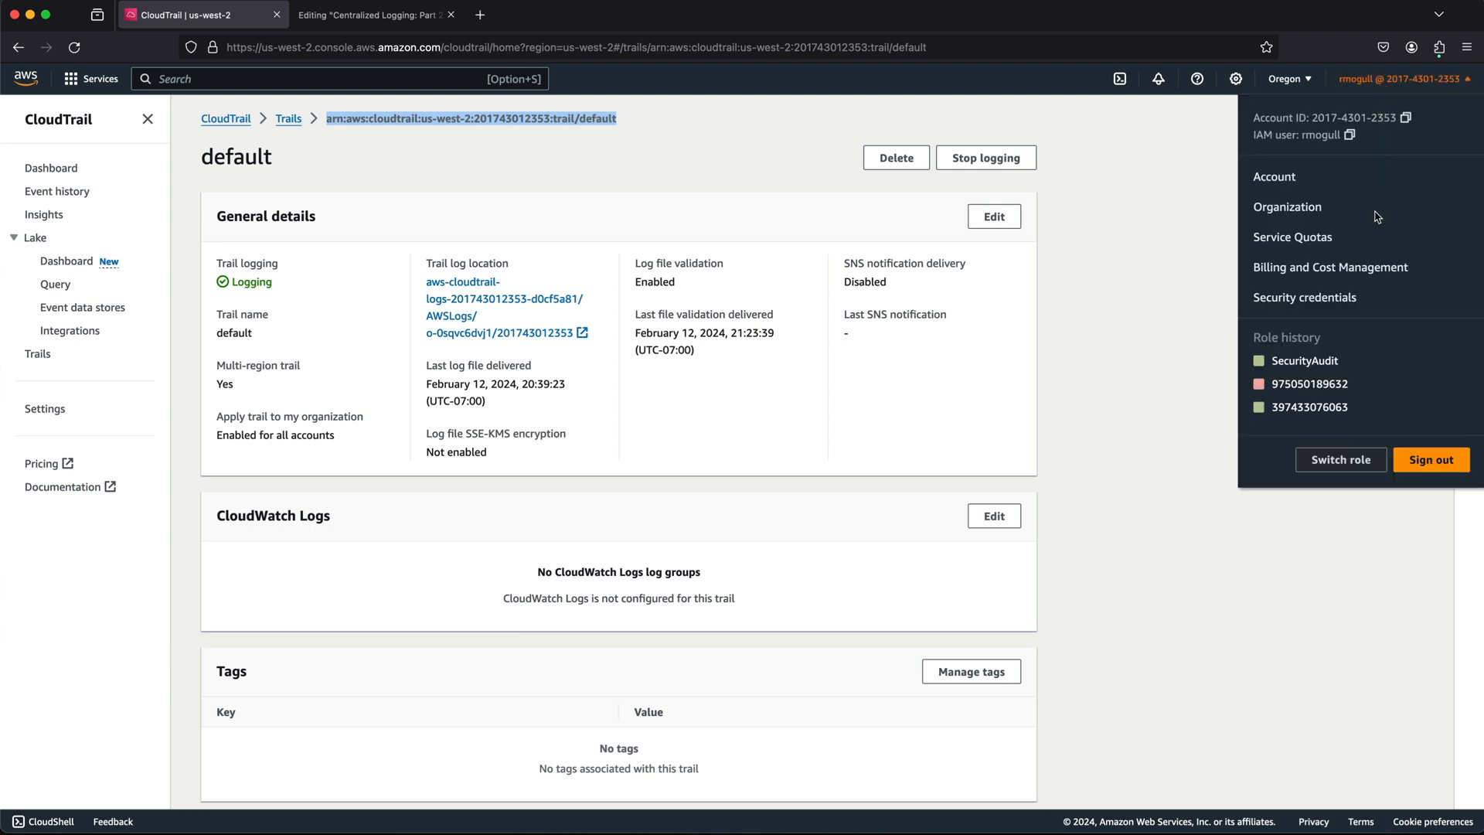
click(1305, 213)
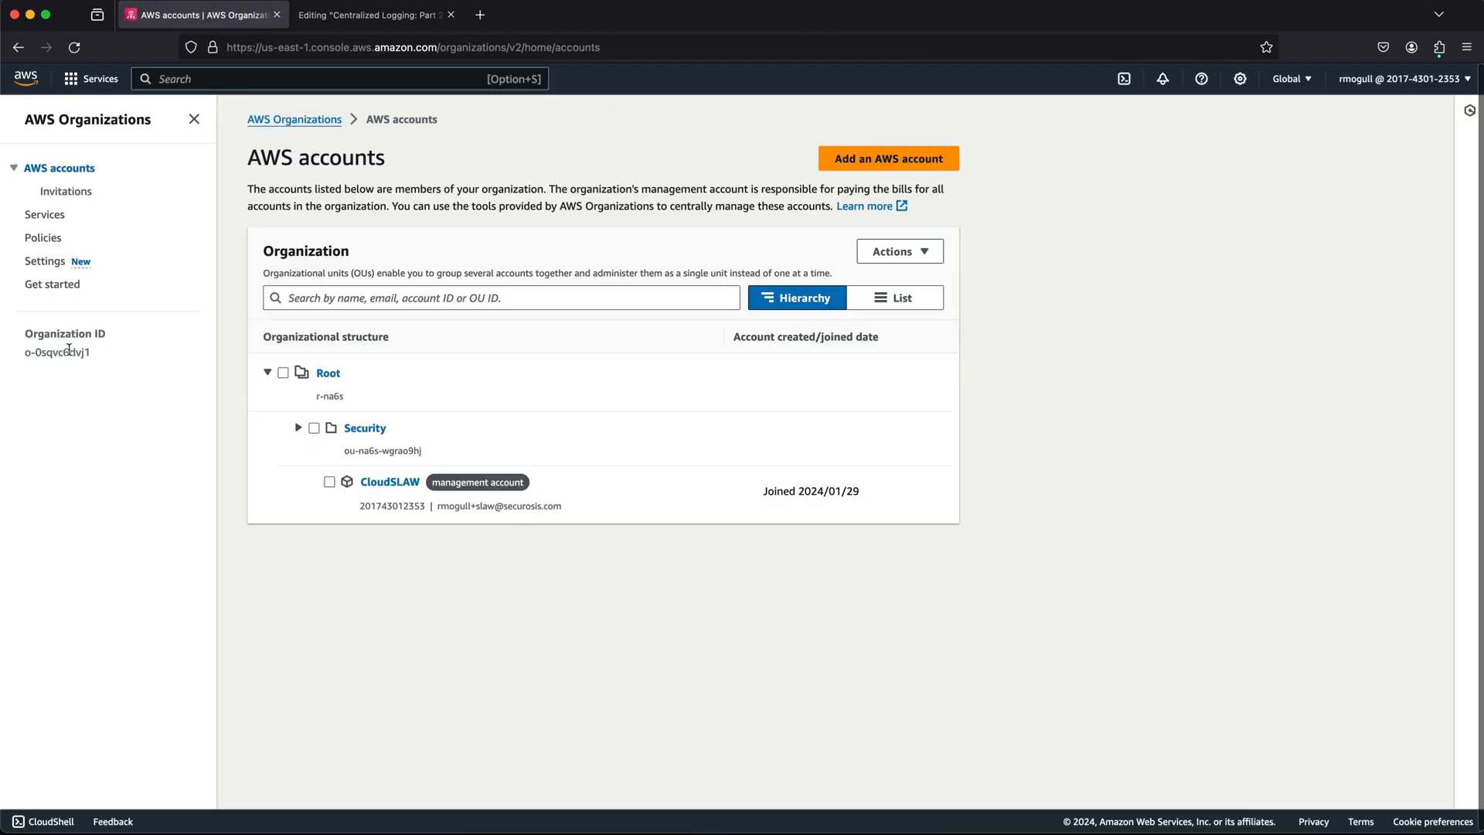
- Copy the organization ID into the Organization ID line of the text editor notes, and place the text cursor after Bucket ARN
key(super+plus)
key(super+plus)
key(super+plus)
key(super+plus)
key(super+plus)
key(super+plus)
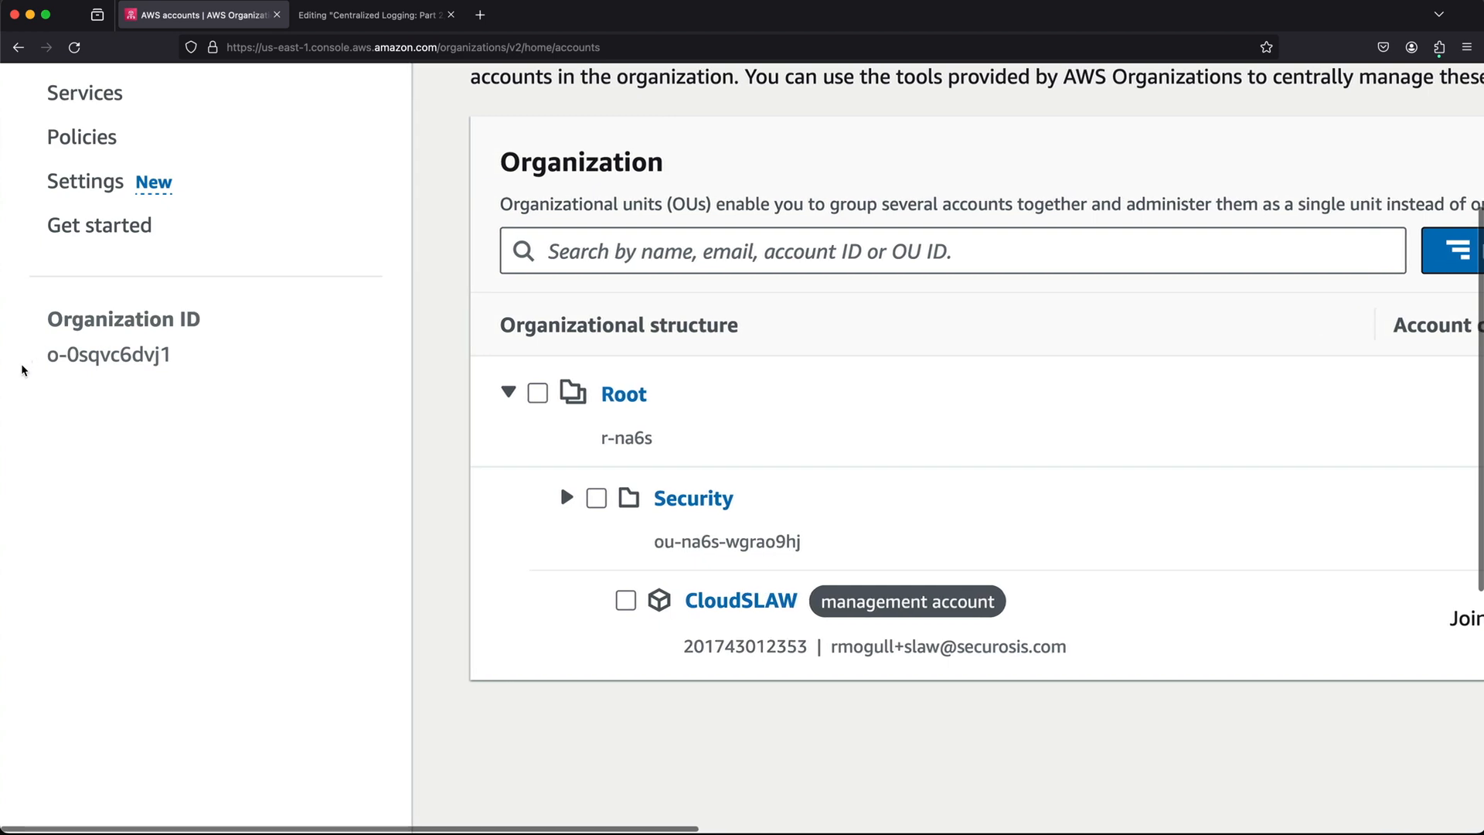
drag(46, 355, 187, 362)
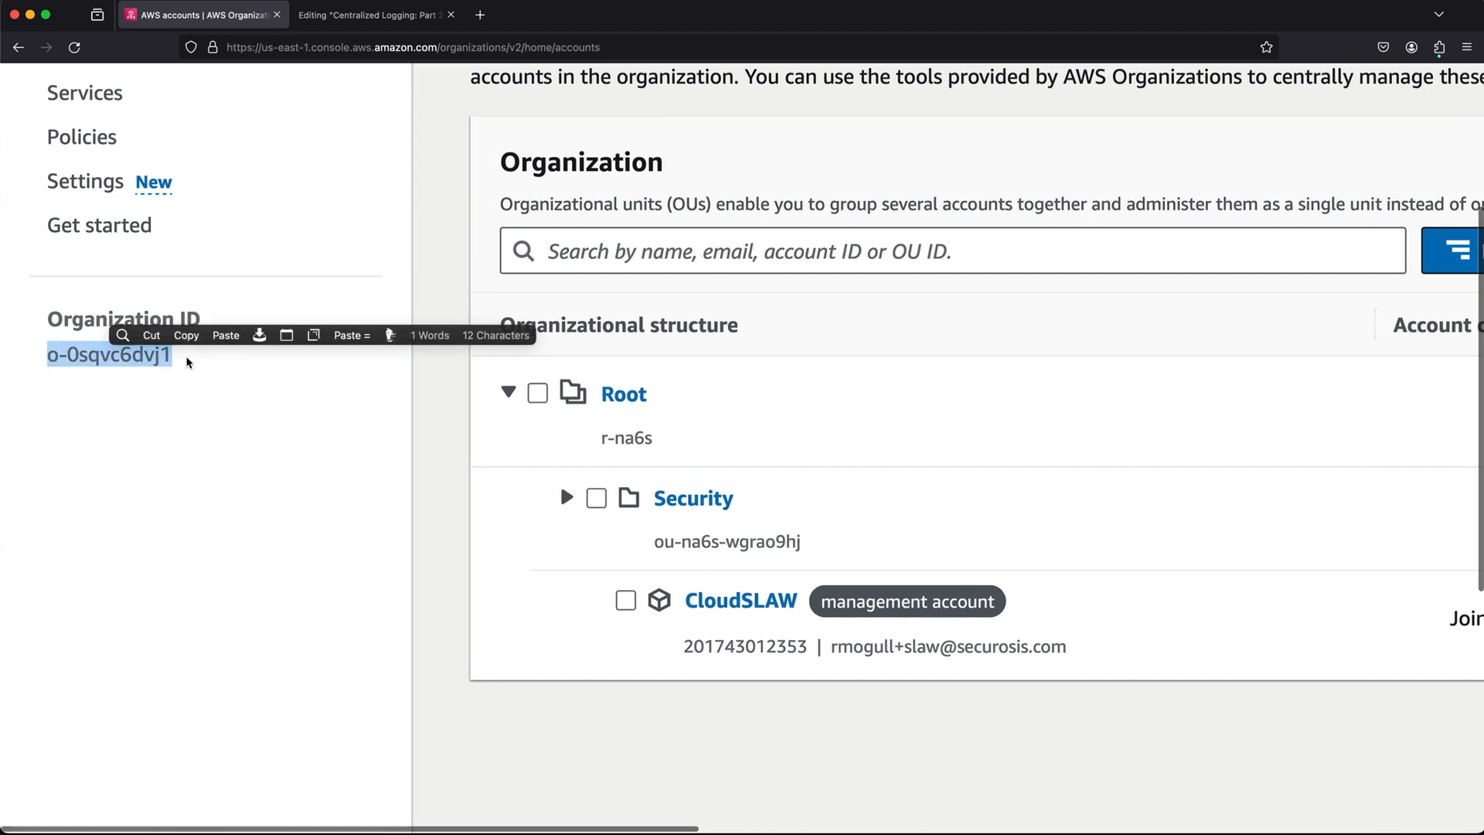
click(186, 335)
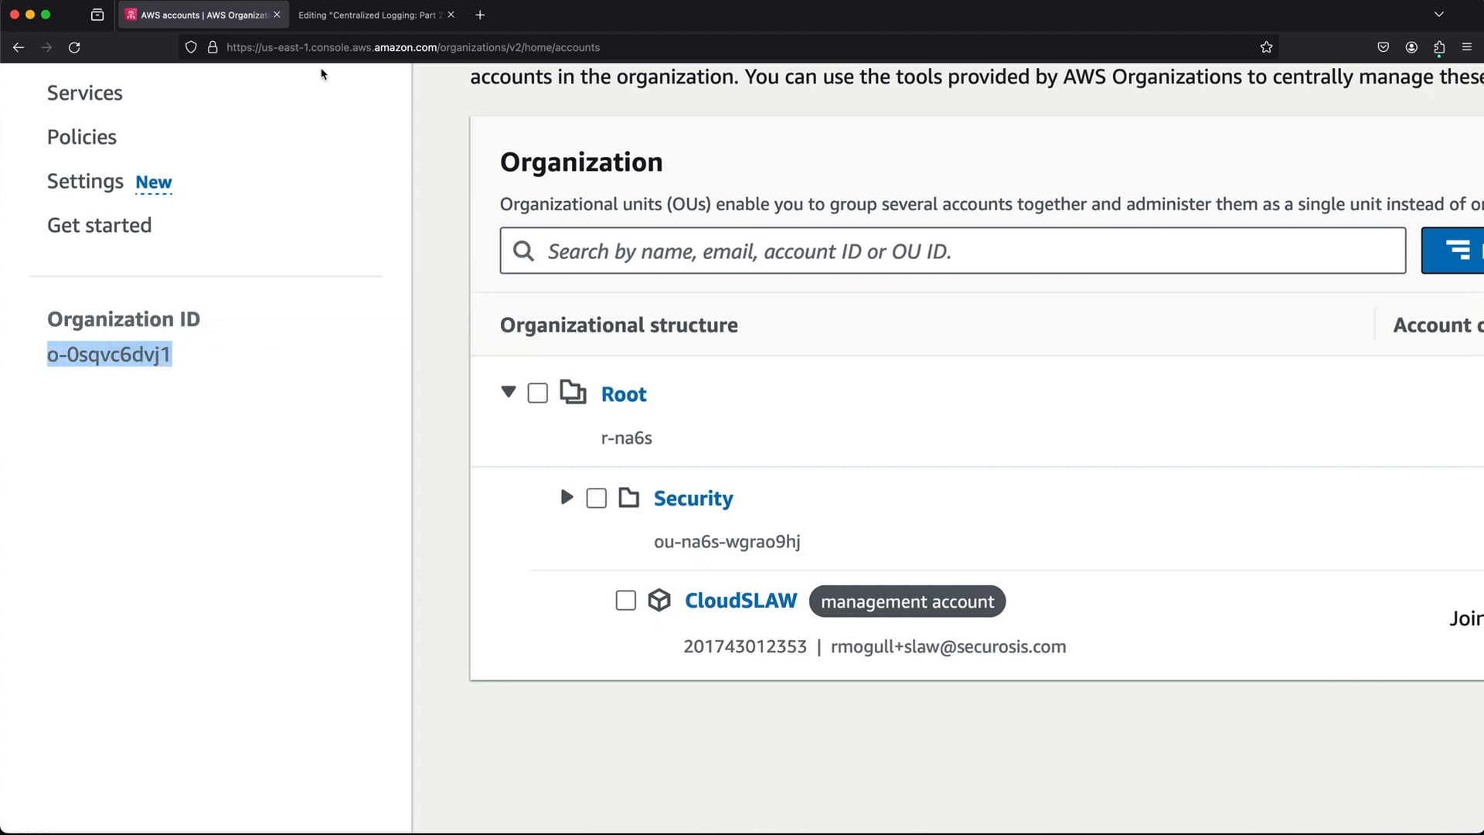
key(super+Tab)
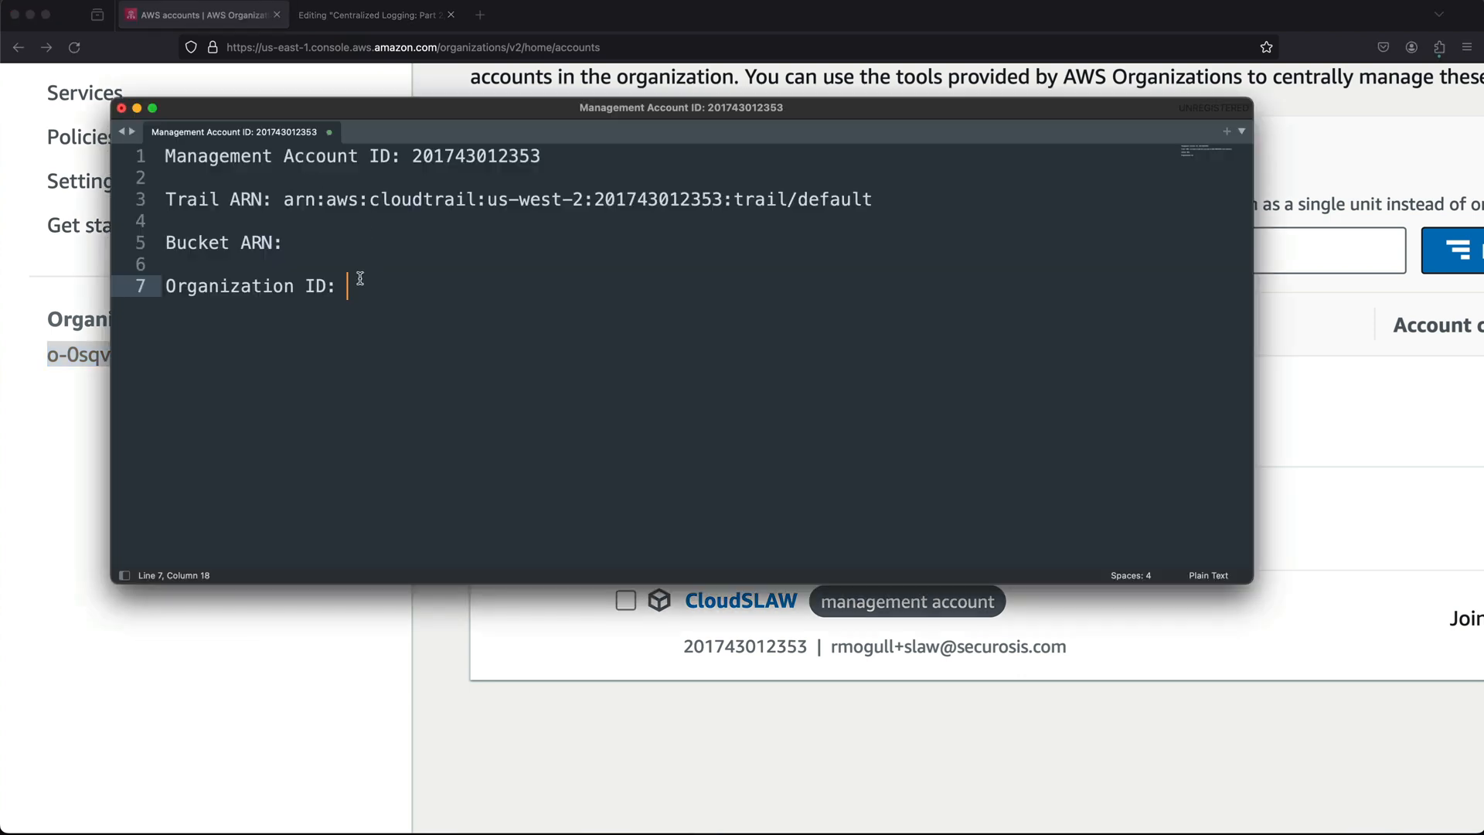
key(super+v)
click(326, 238)
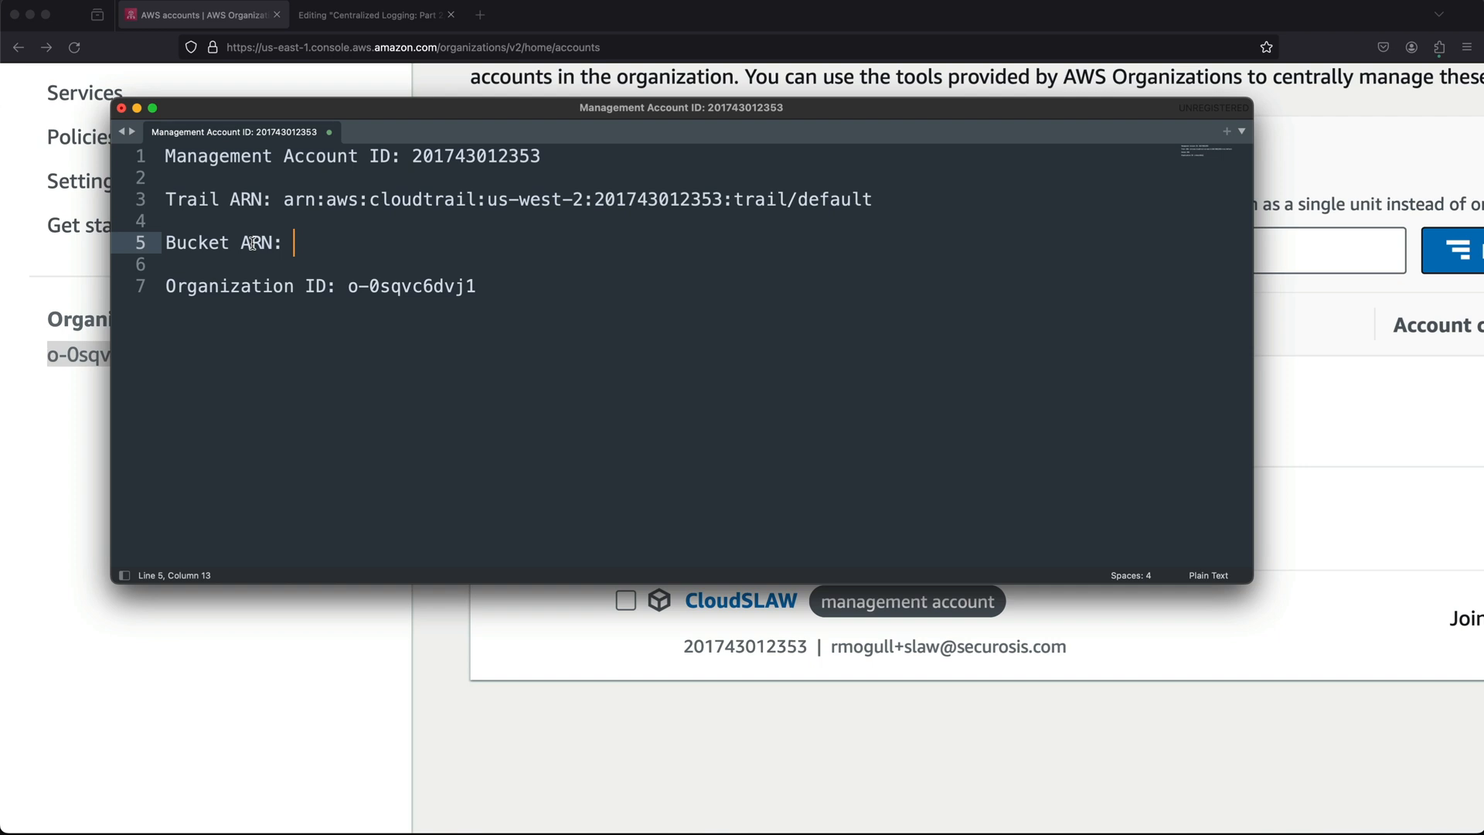
- Return to the AWS Organizations account list and expand the Security organizational unit to view its member account
click(1265, 542)
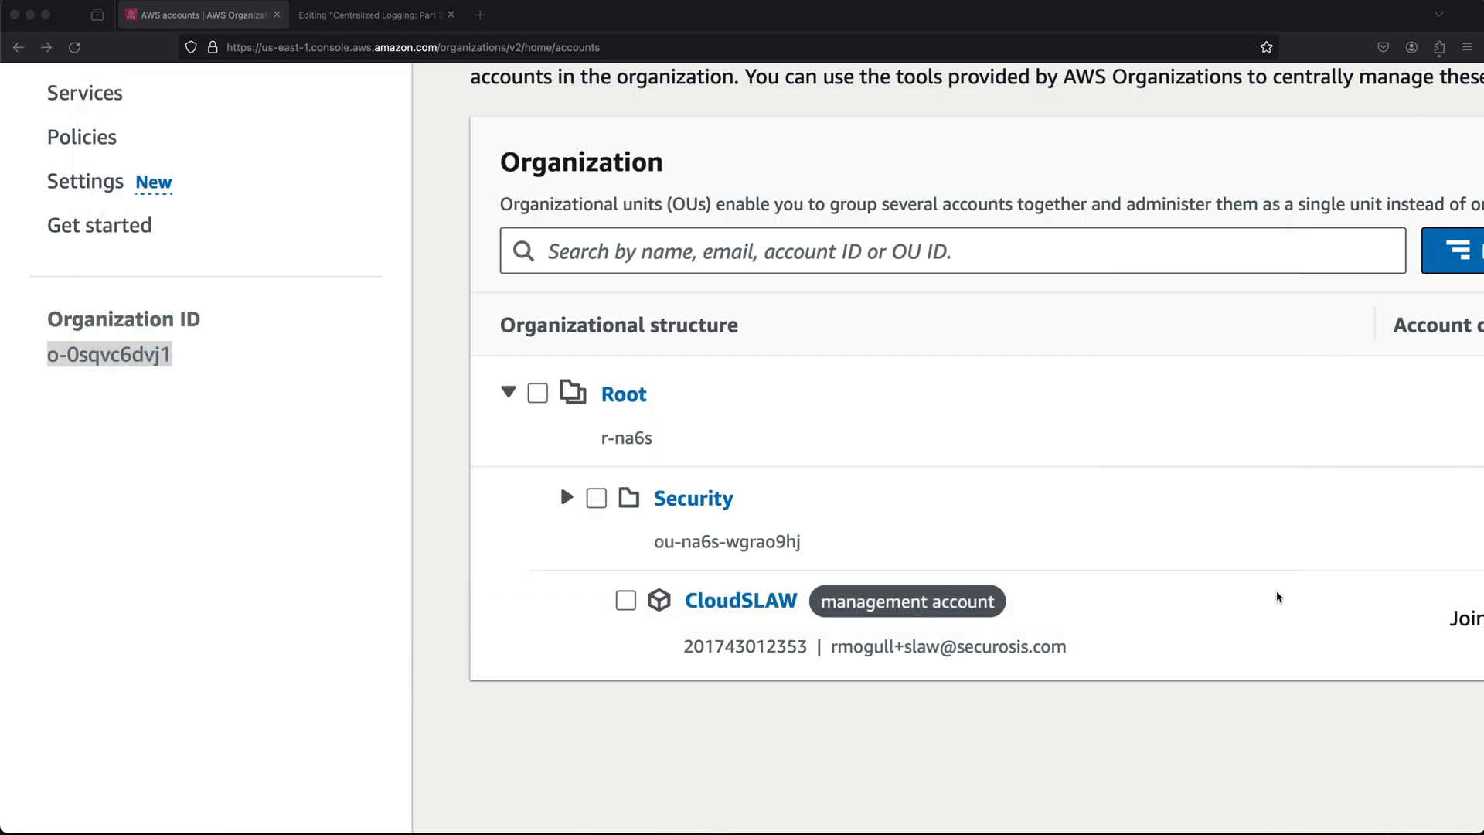
key(super+0)
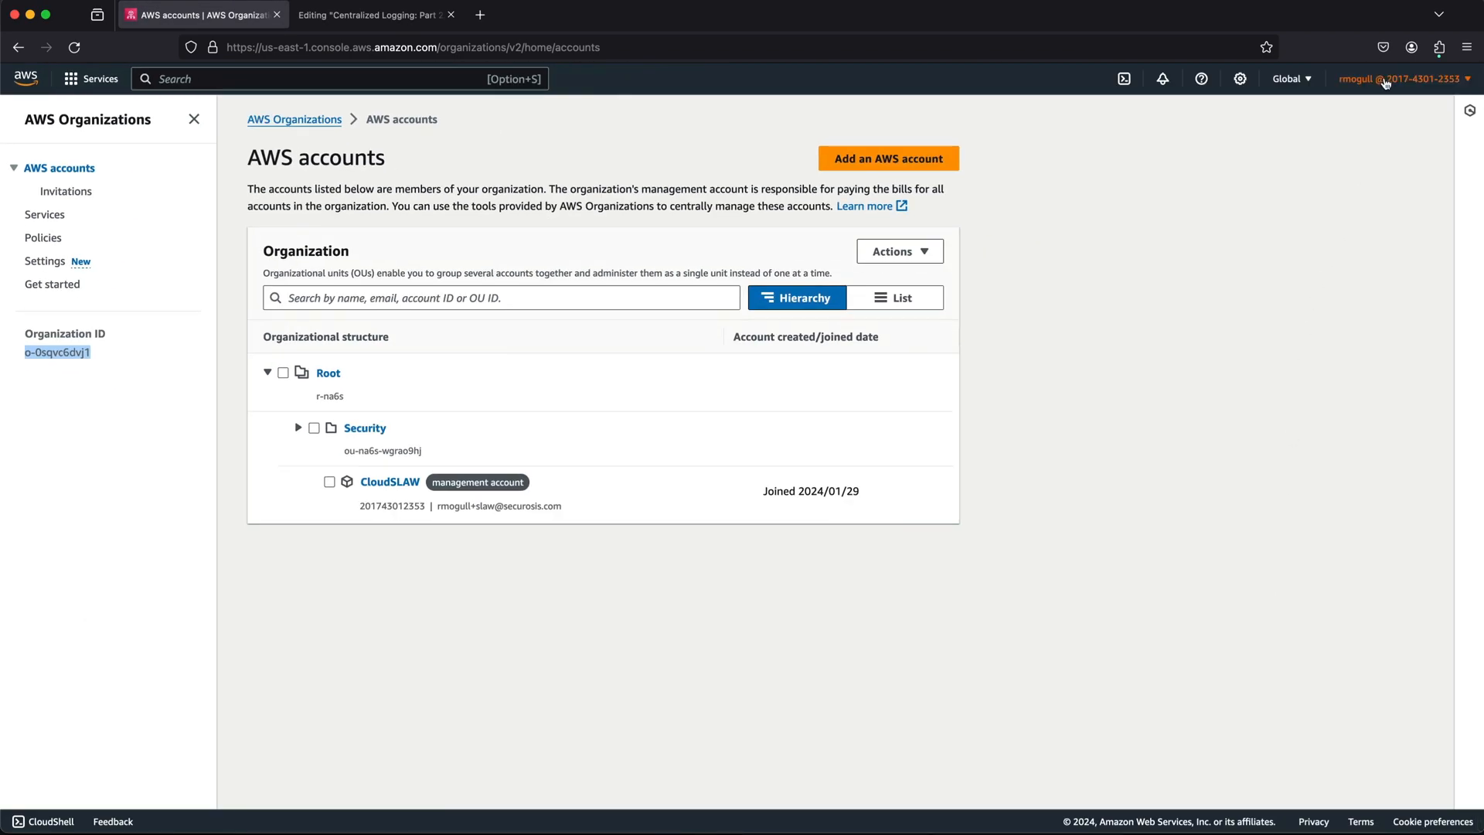
click(1386, 81)
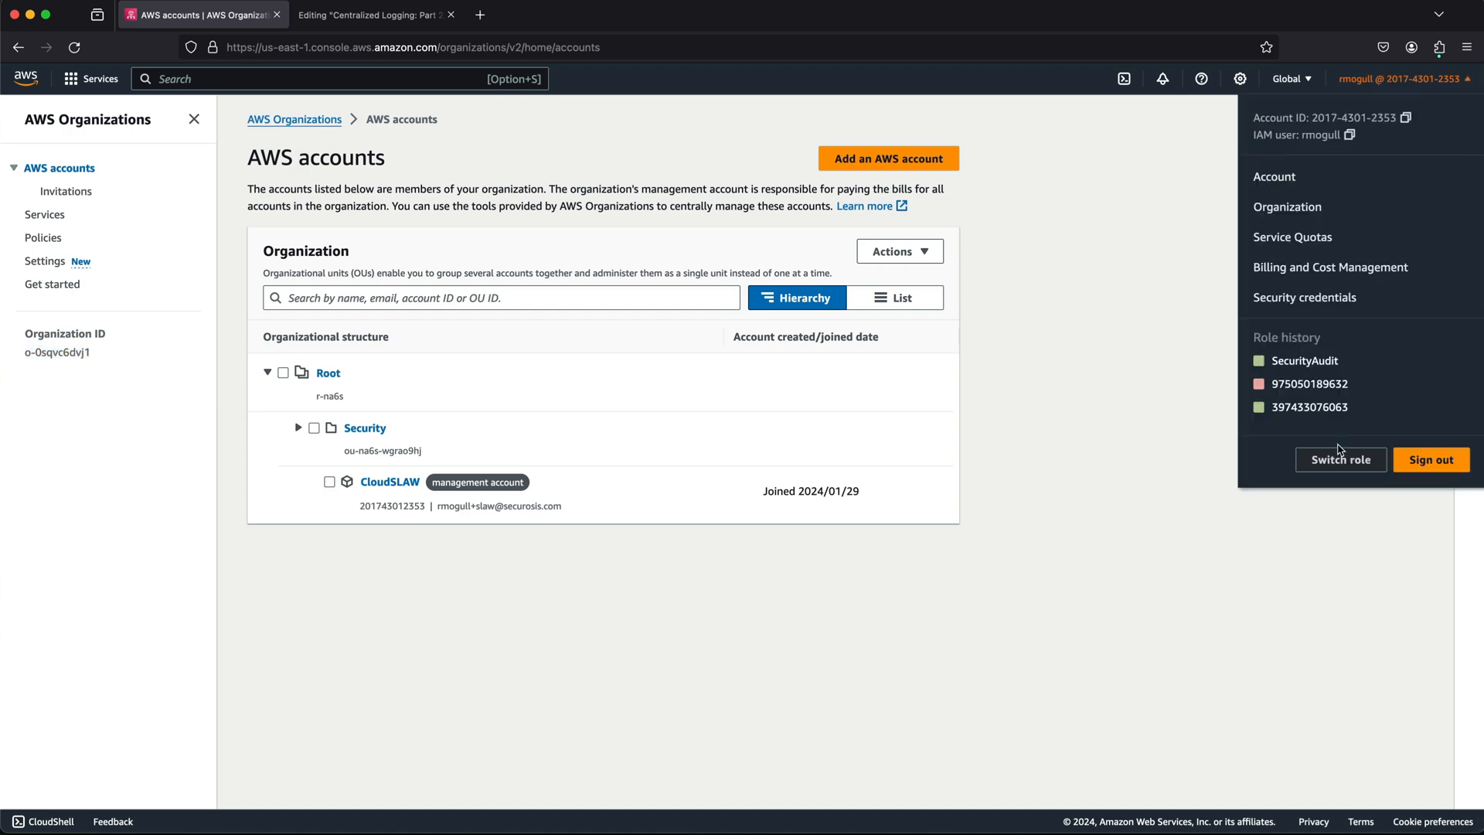
click(953, 446)
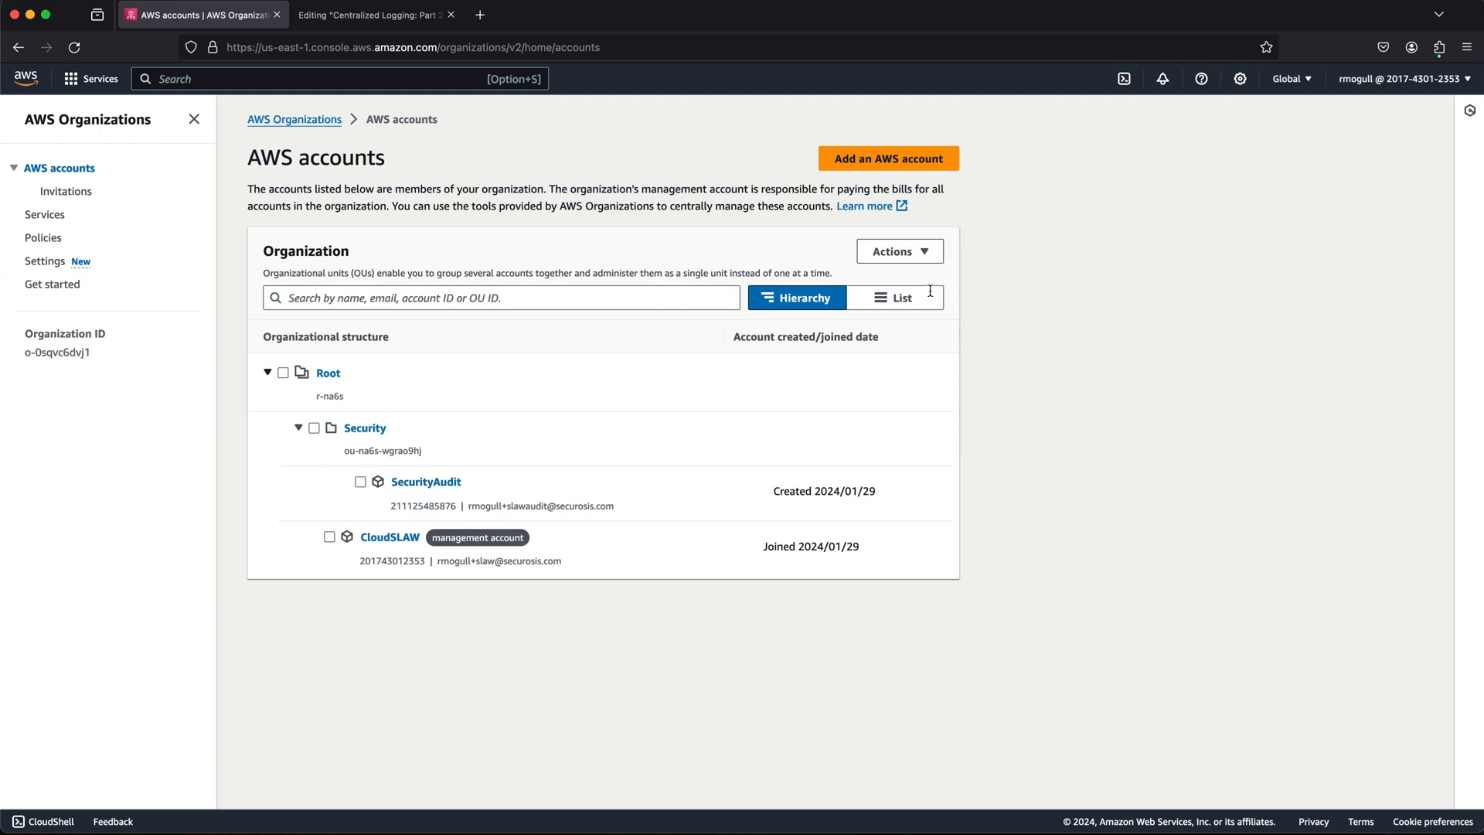
click(1418, 80)
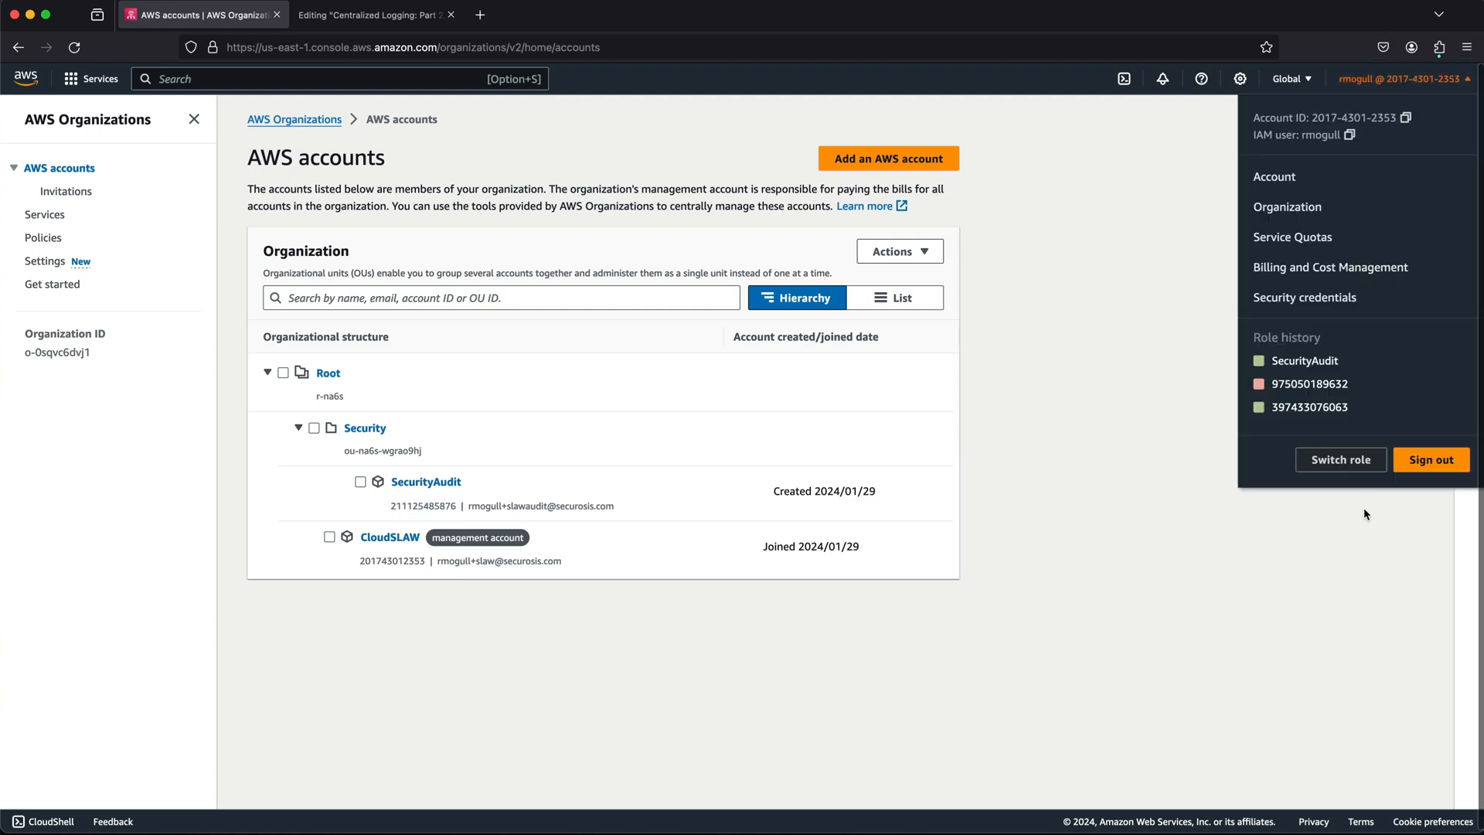
click(1343, 464)
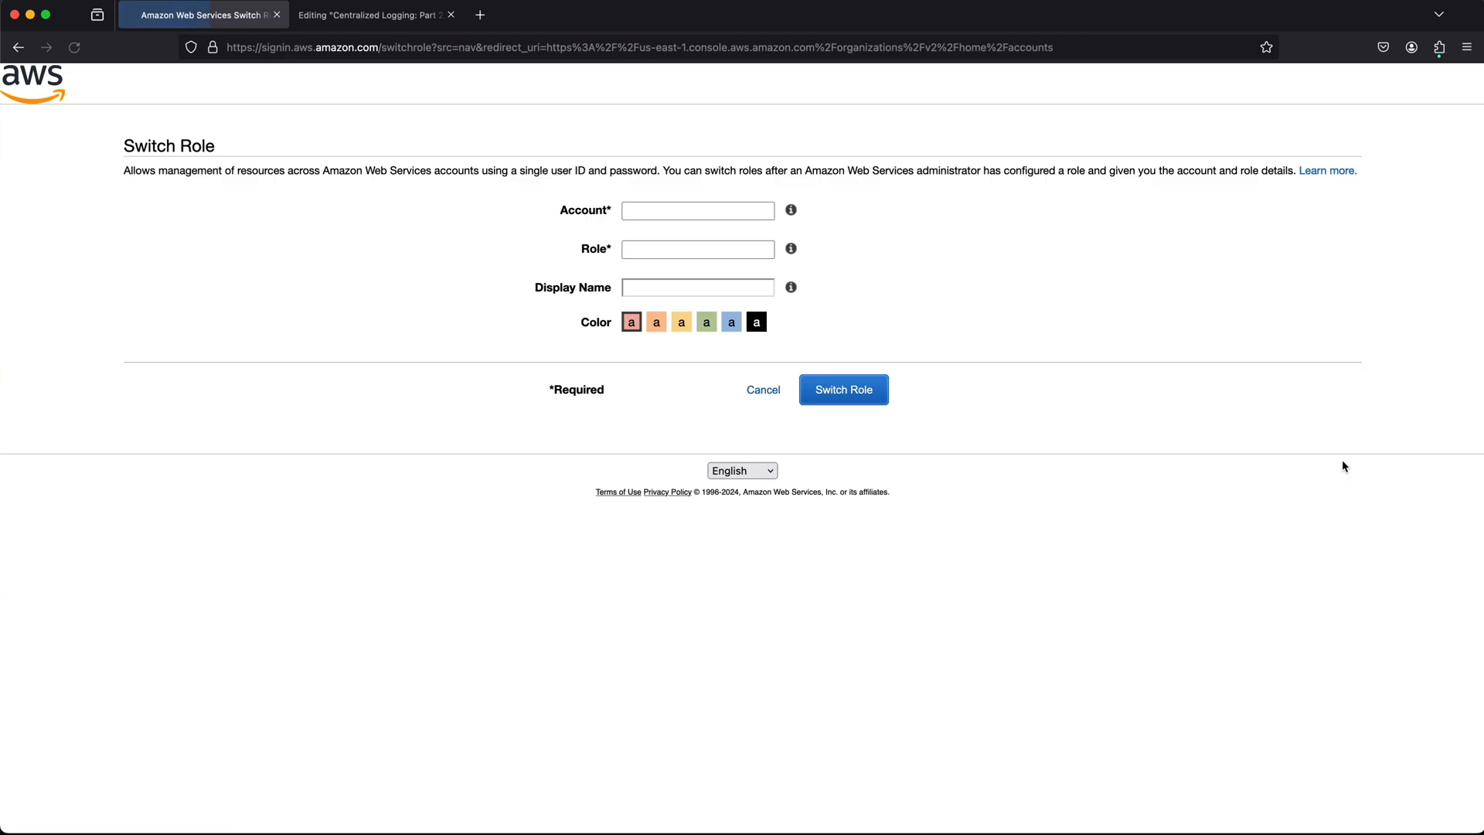
click(664, 207)
click(664, 254)
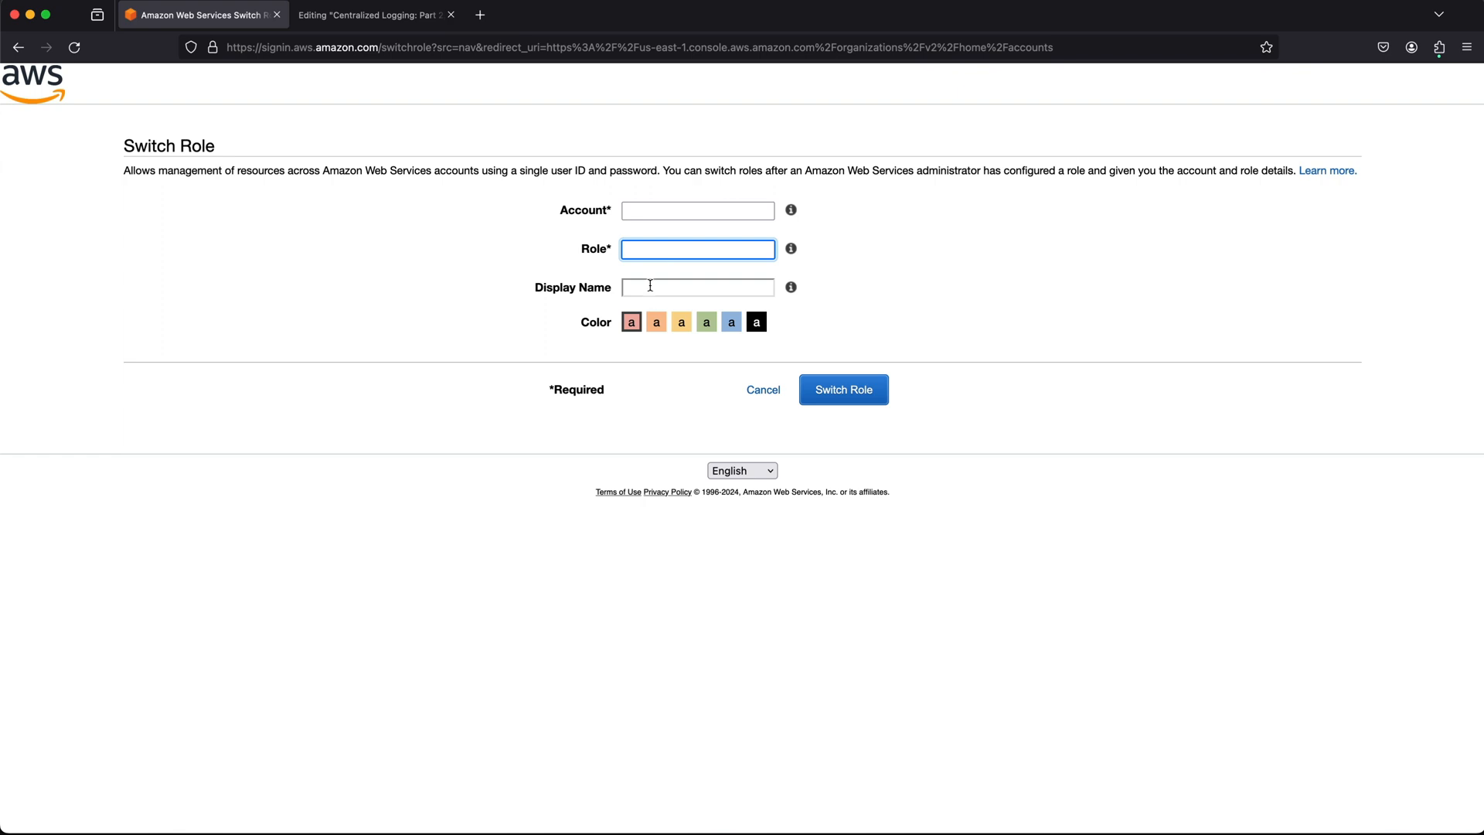
click(650, 286)
click(652, 250)
key(super+v)
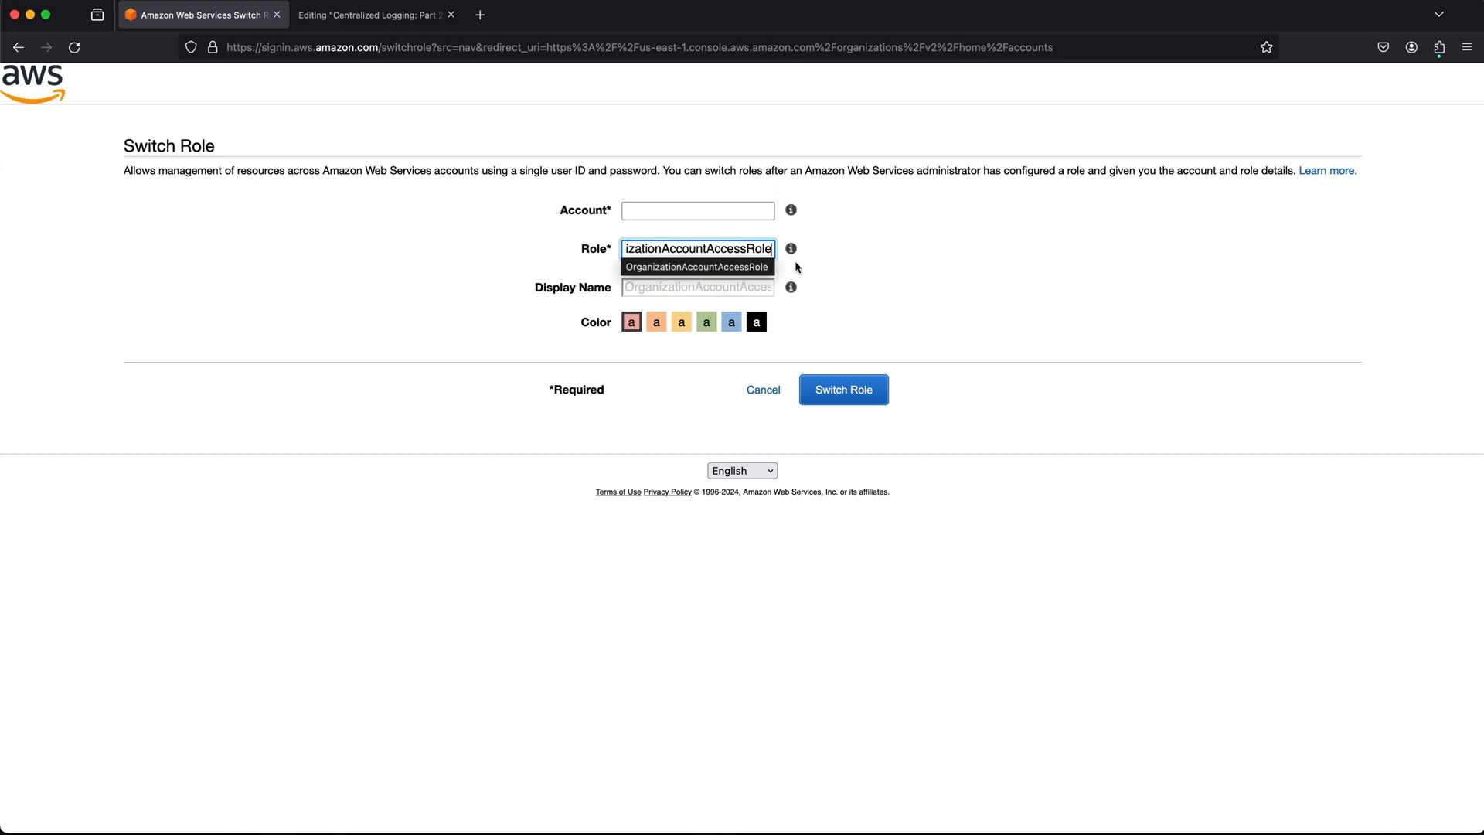
click(946, 253)
click(763, 389)
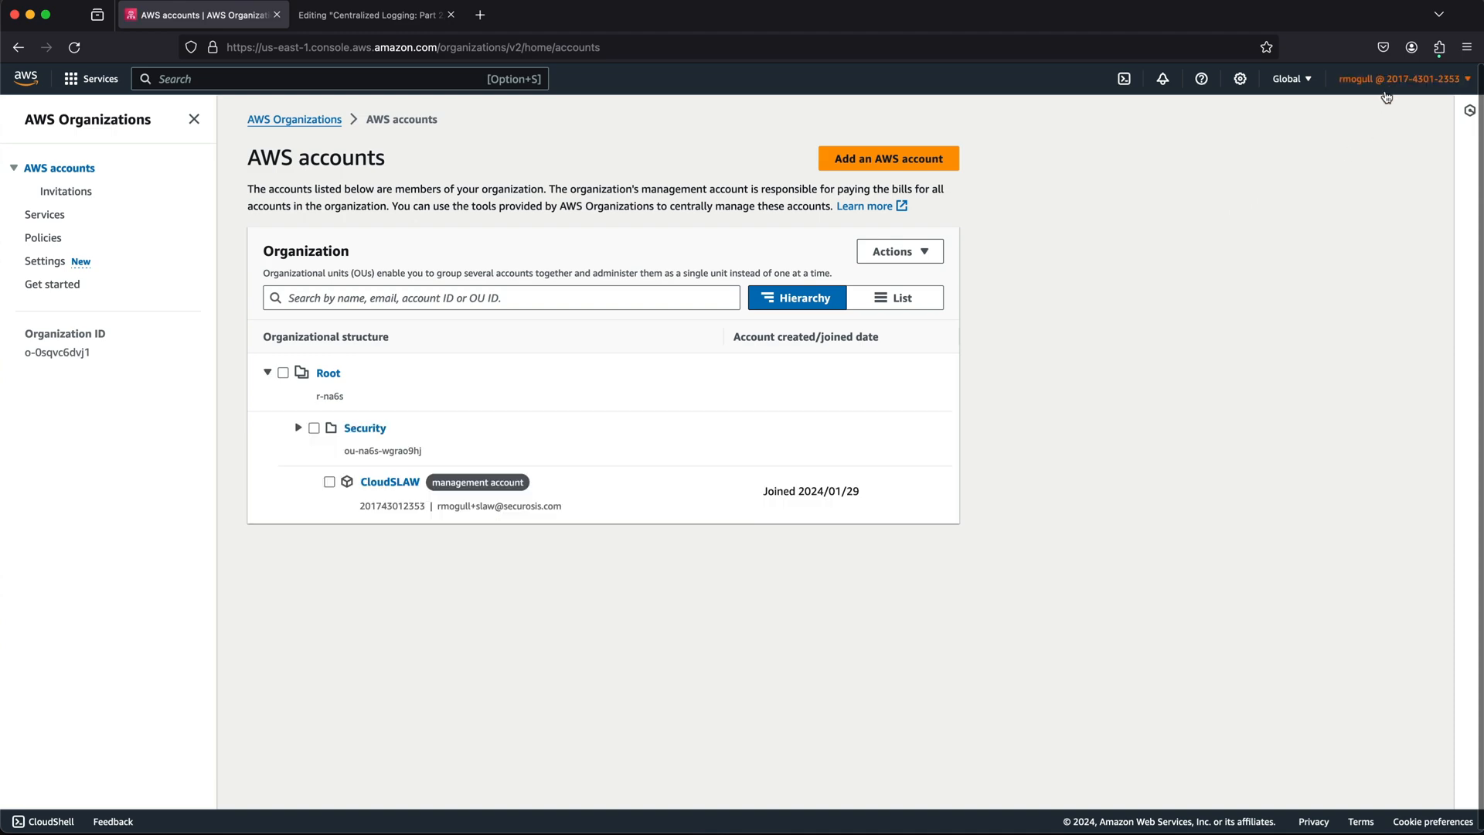
- Switch to the saved SecurityAudit role from the role history and open the S3 service's bucket list
click(1394, 81)
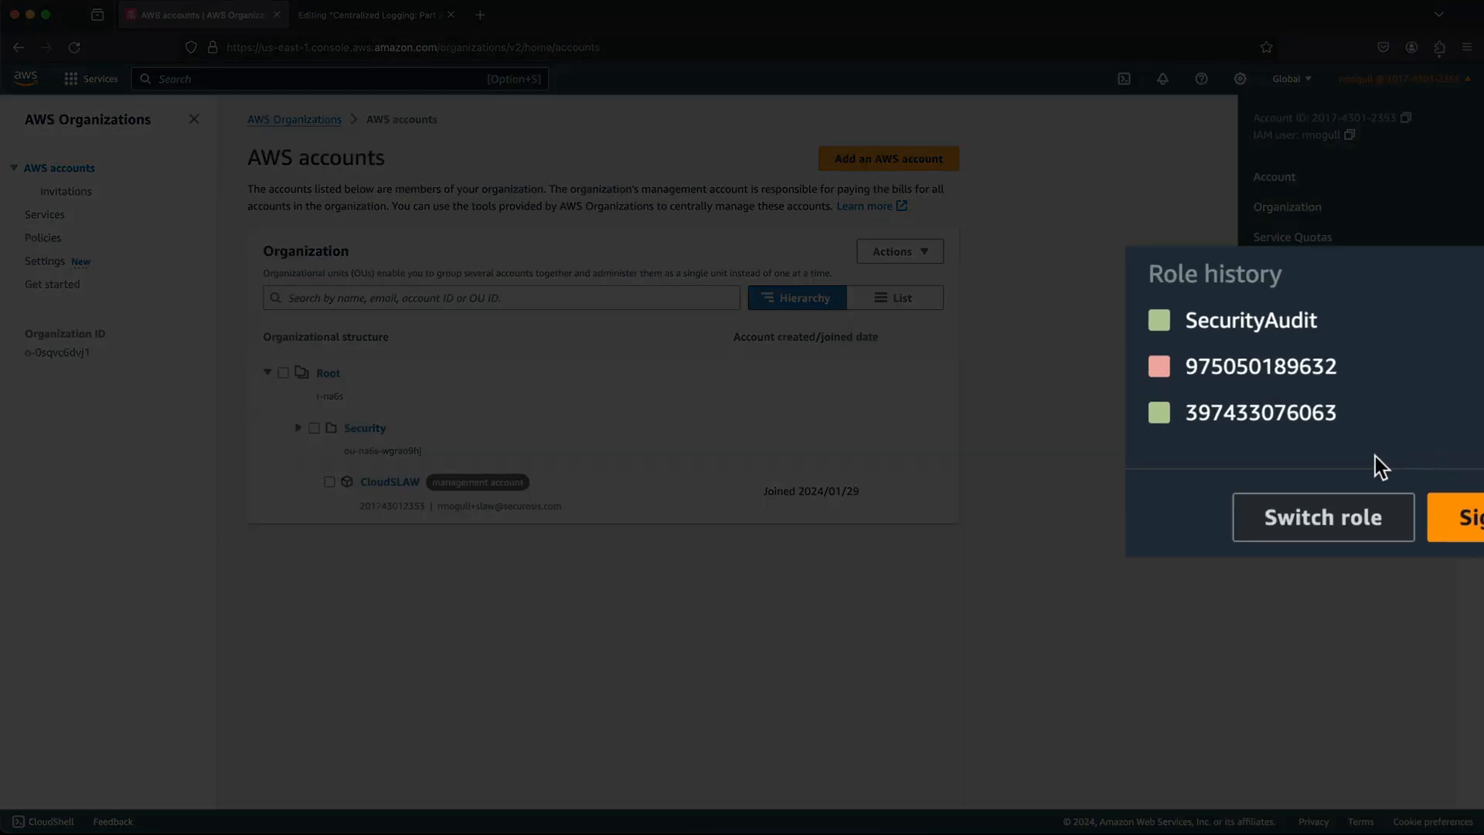
click(1283, 363)
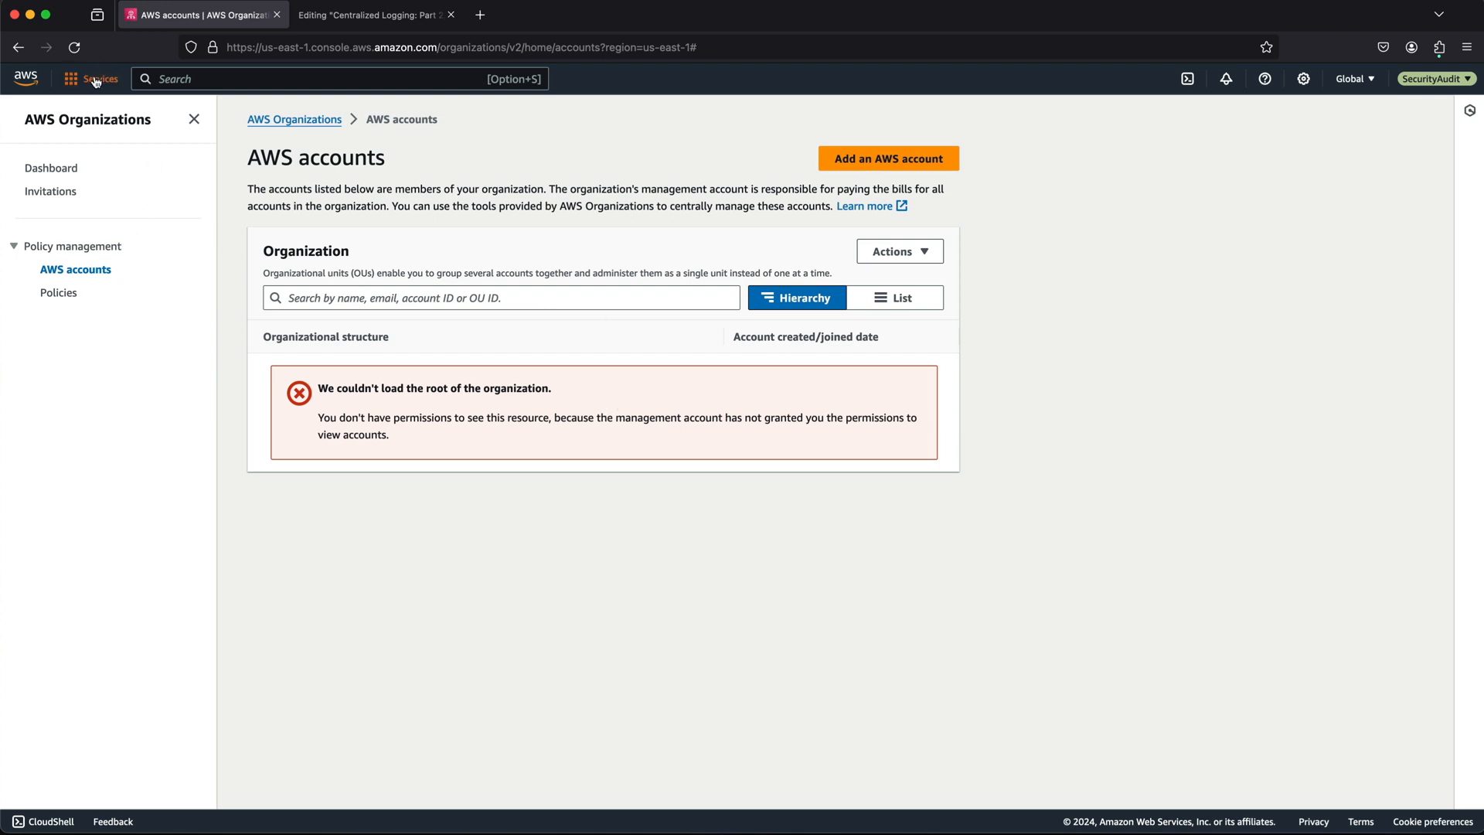
click(207, 80)
text(s3)
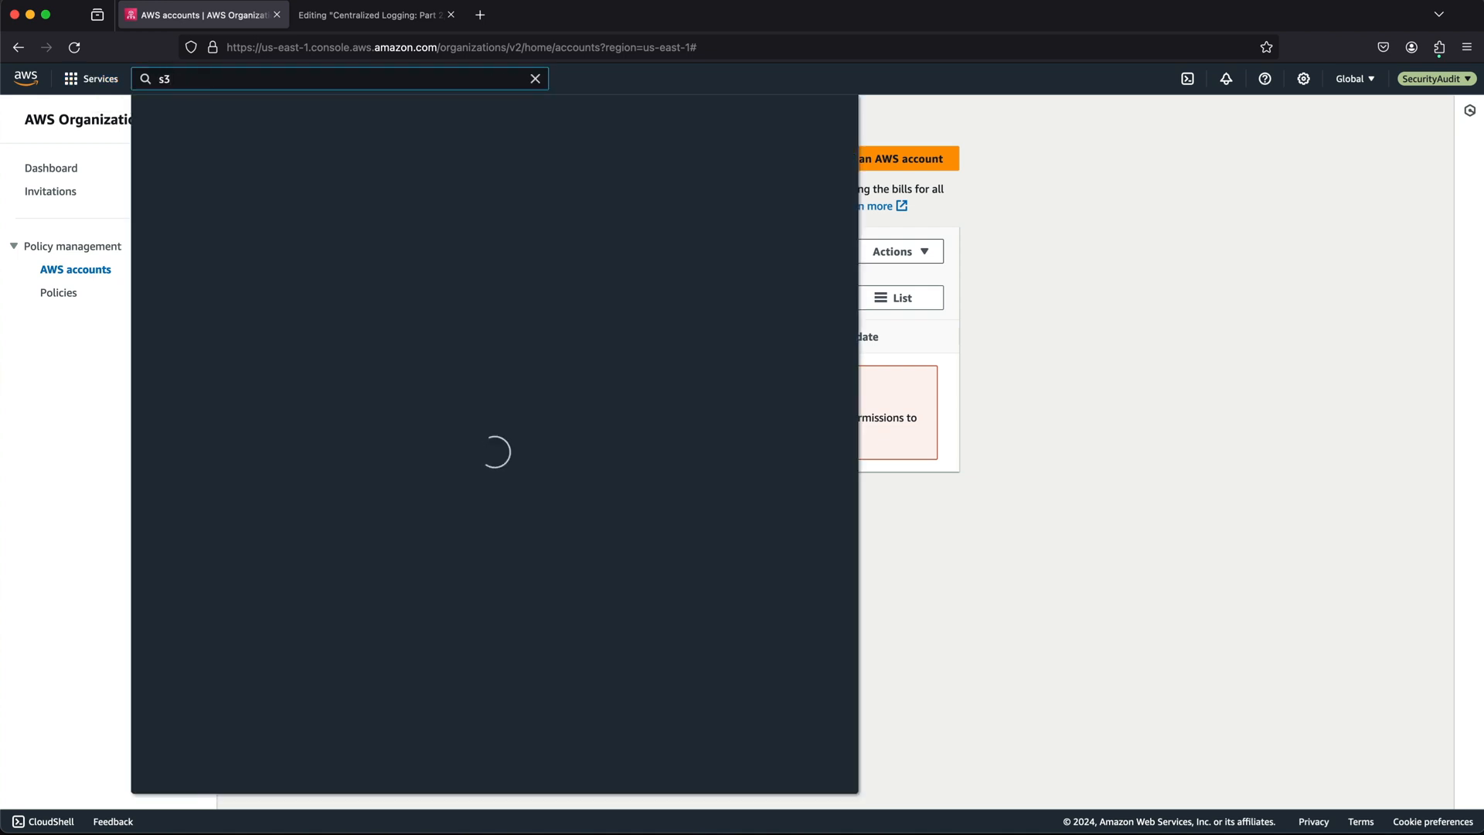
click(375, 205)
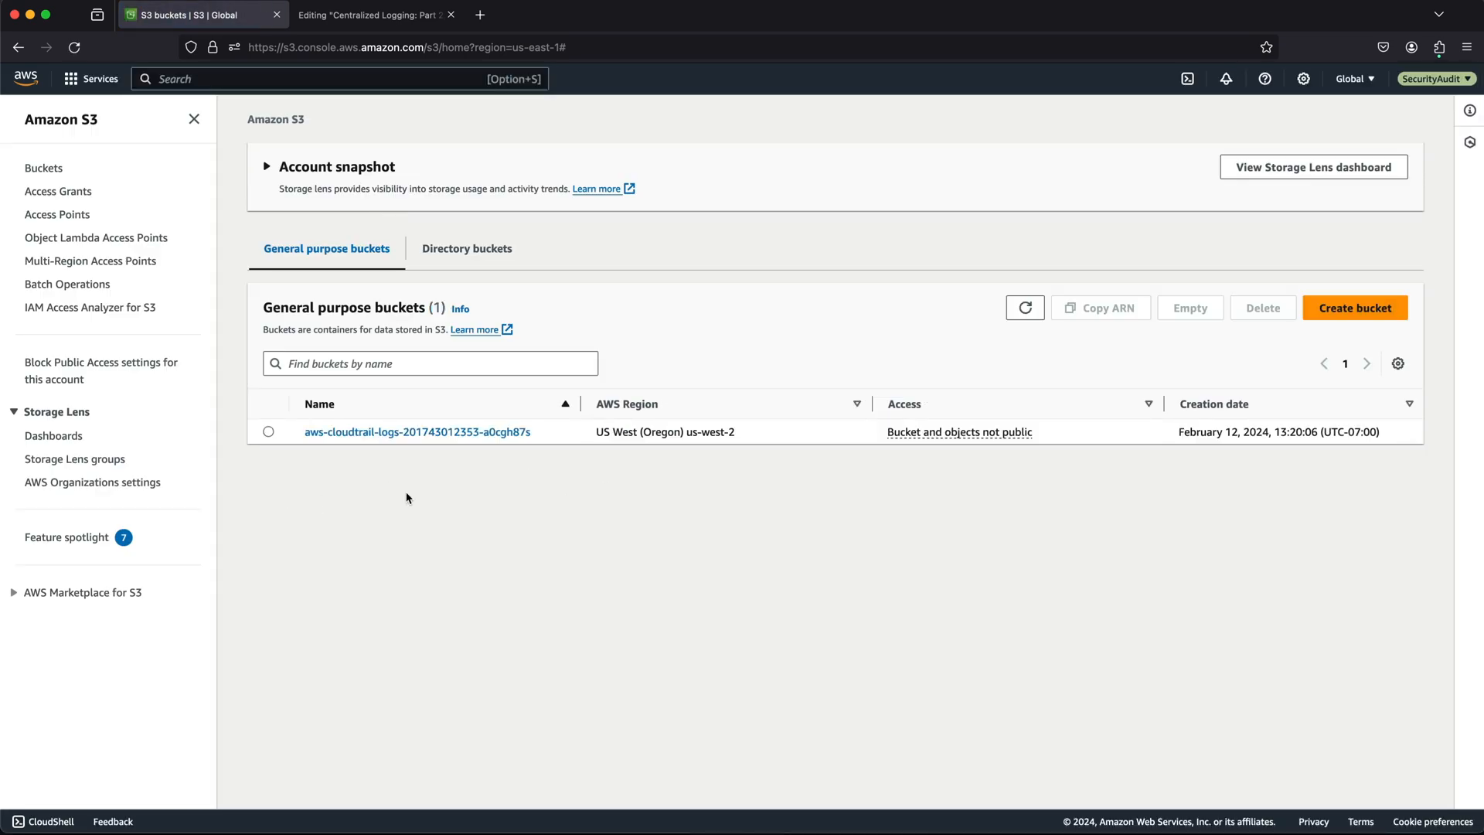
scroll(407, 497, up, 5)
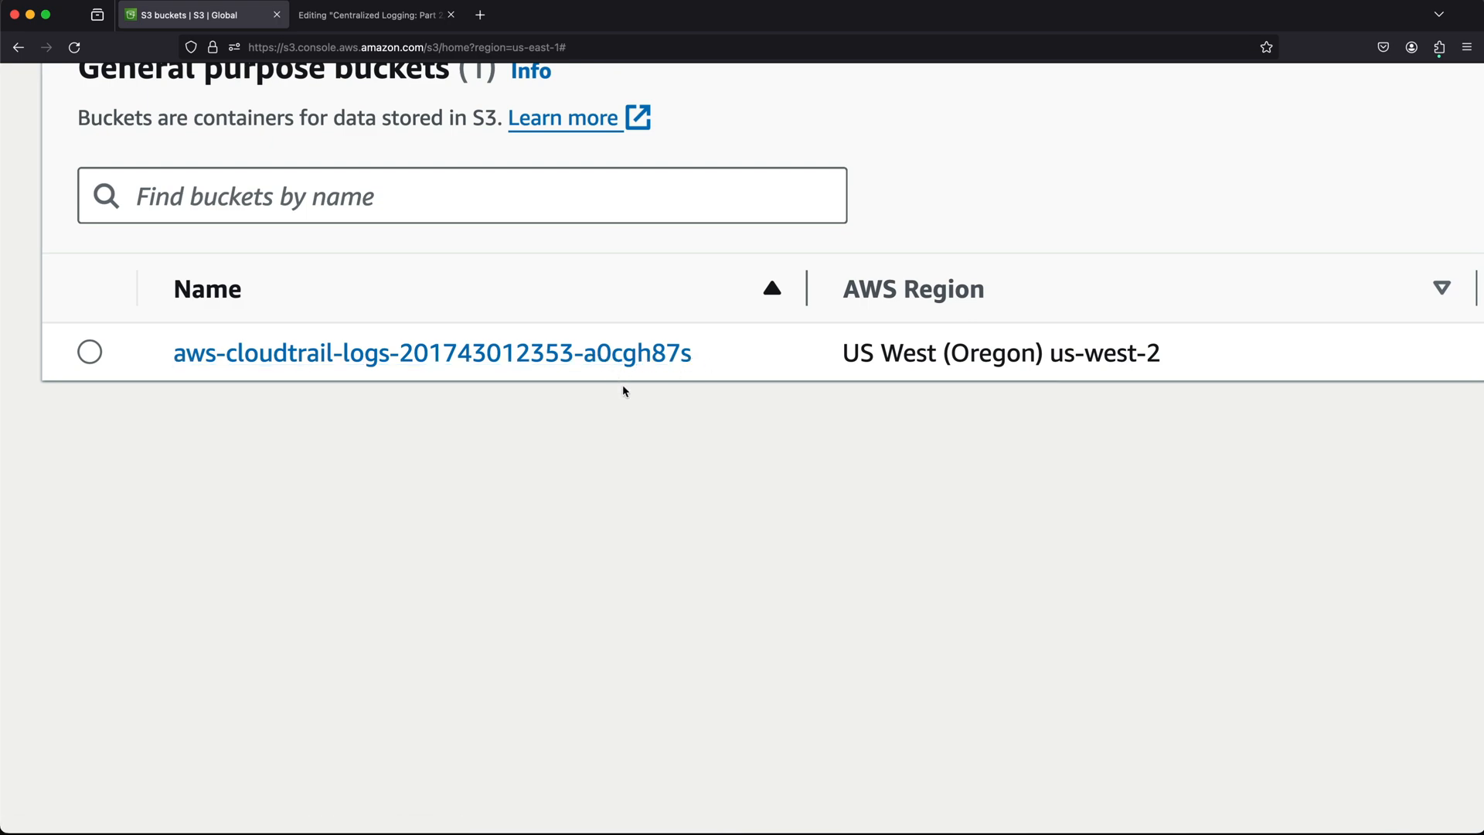
key(super+0)
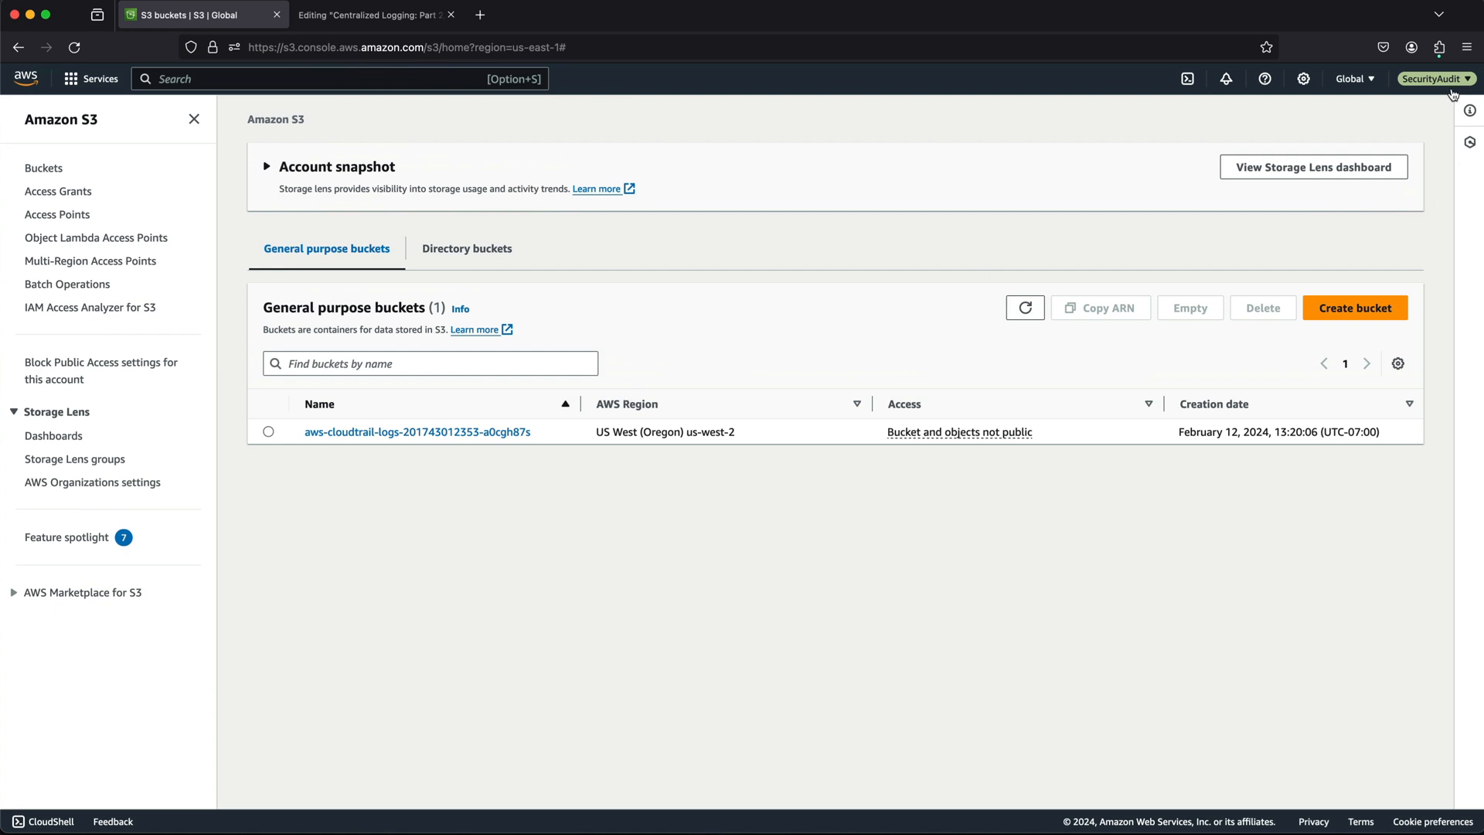
- Switch back to the management account and examine the names of its general purpose S3 buckets
click(1455, 81)
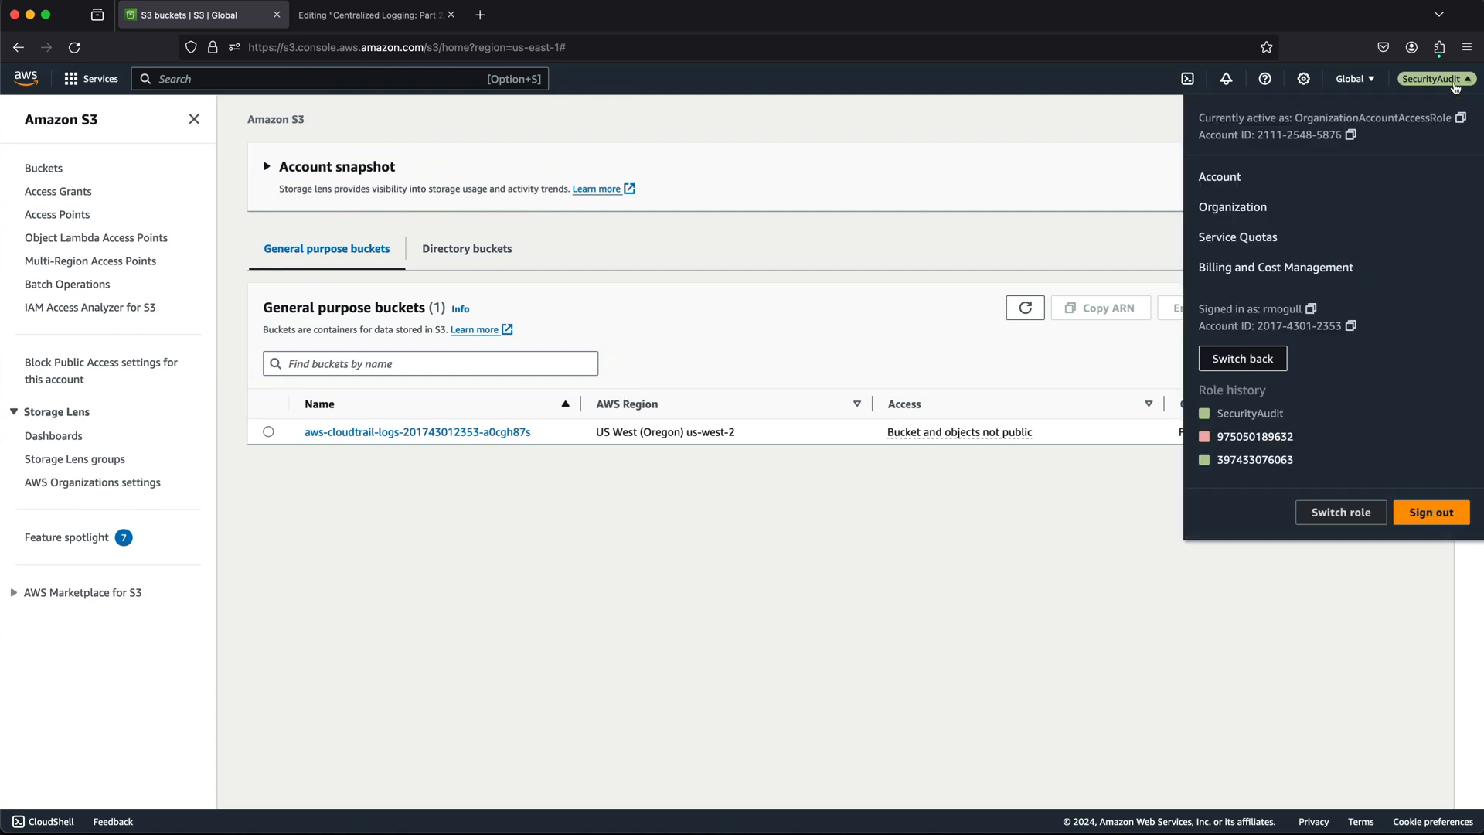
click(1245, 360)
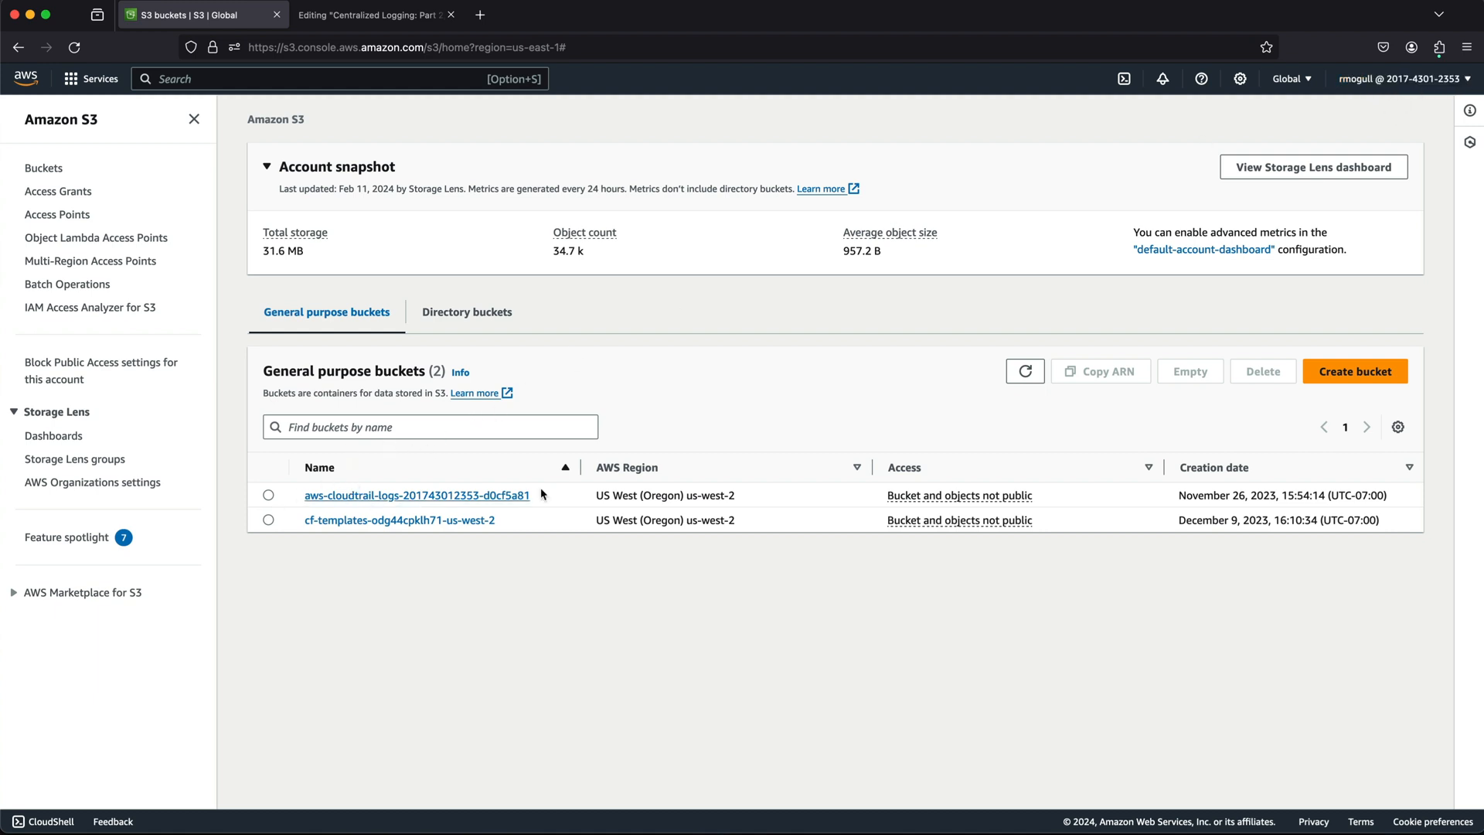
drag(546, 499, 284, 497)
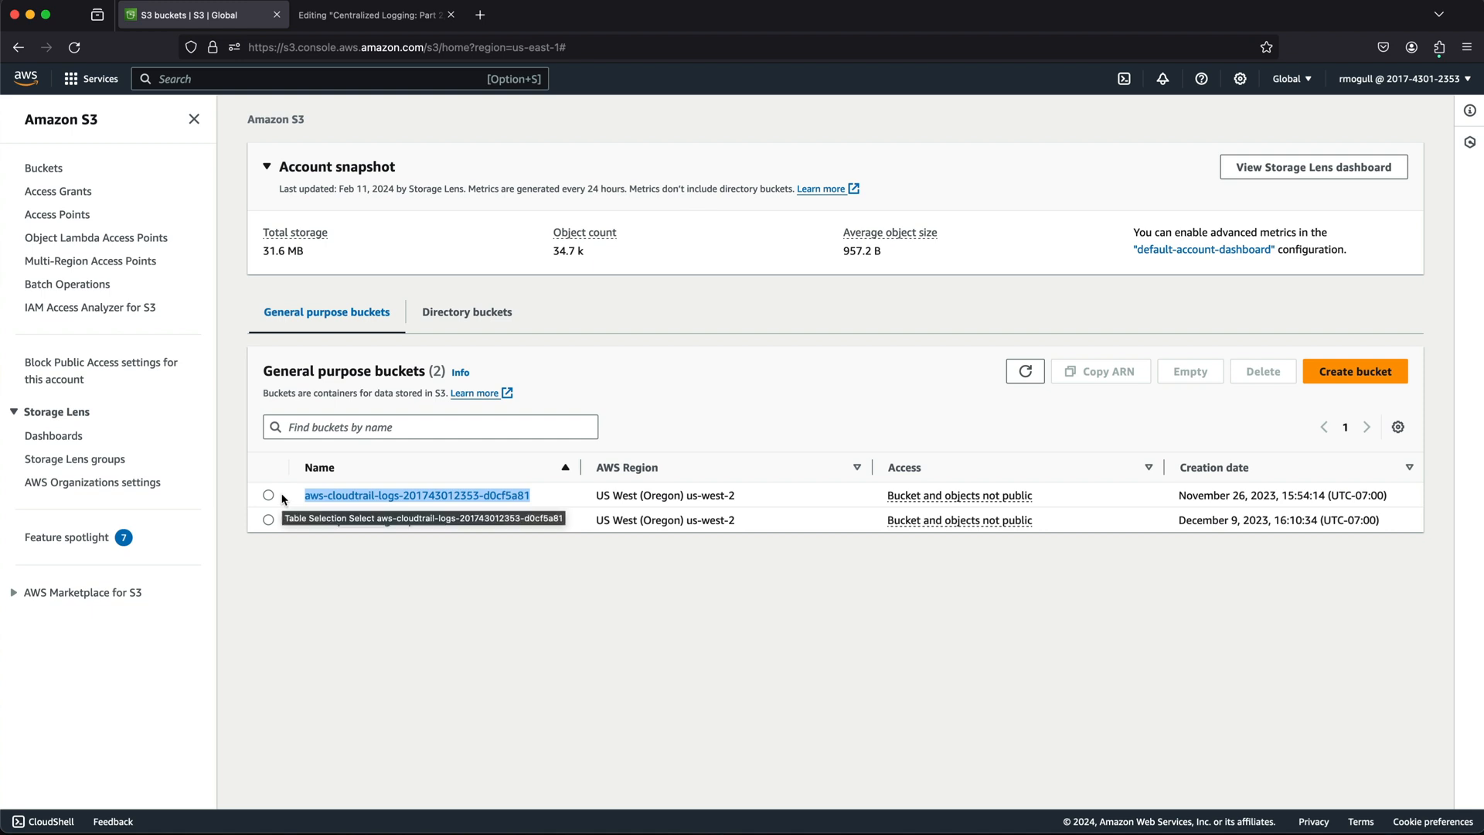
click(748, 373)
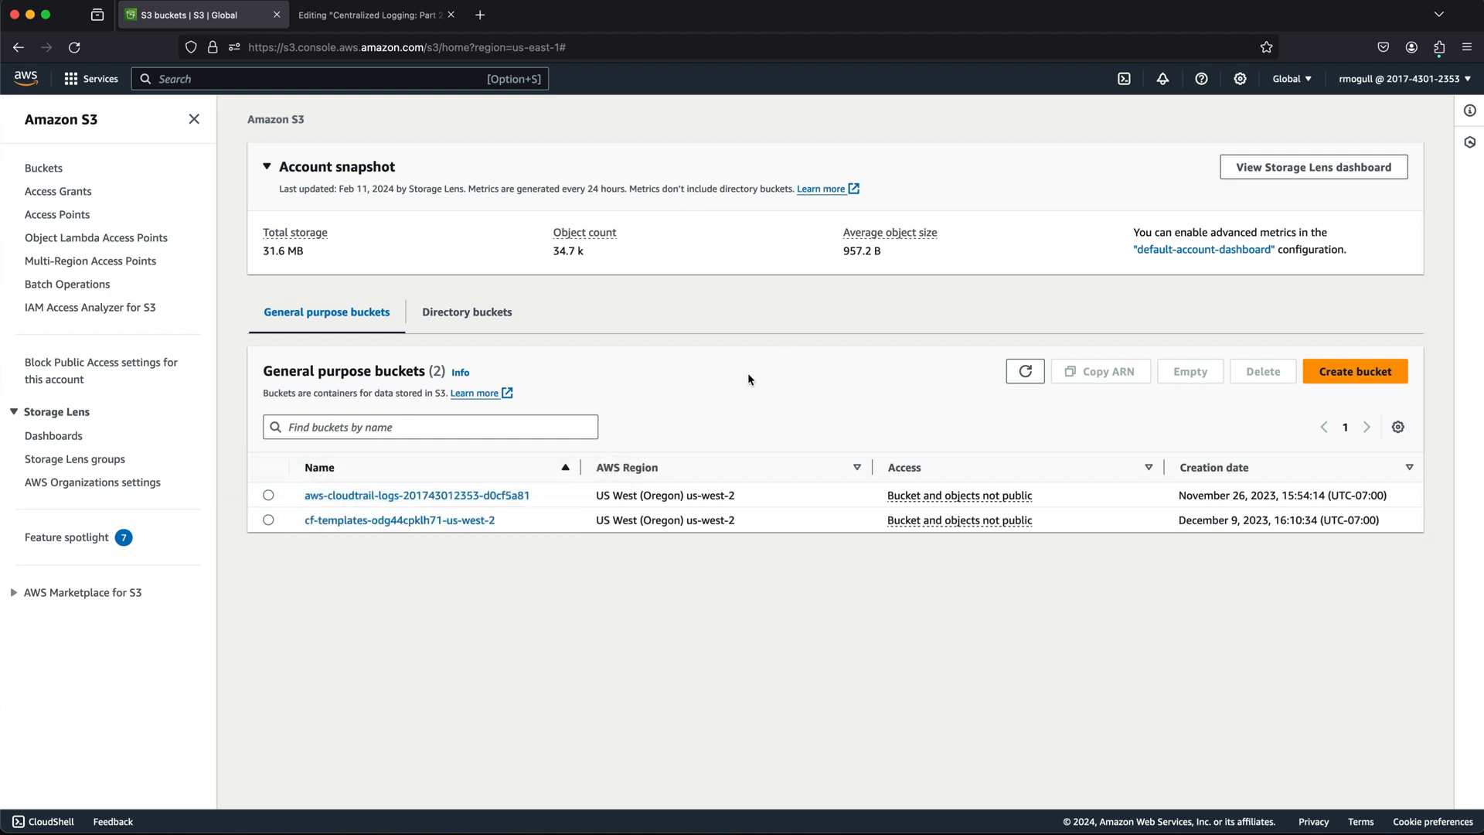
drag(525, 524, 285, 528)
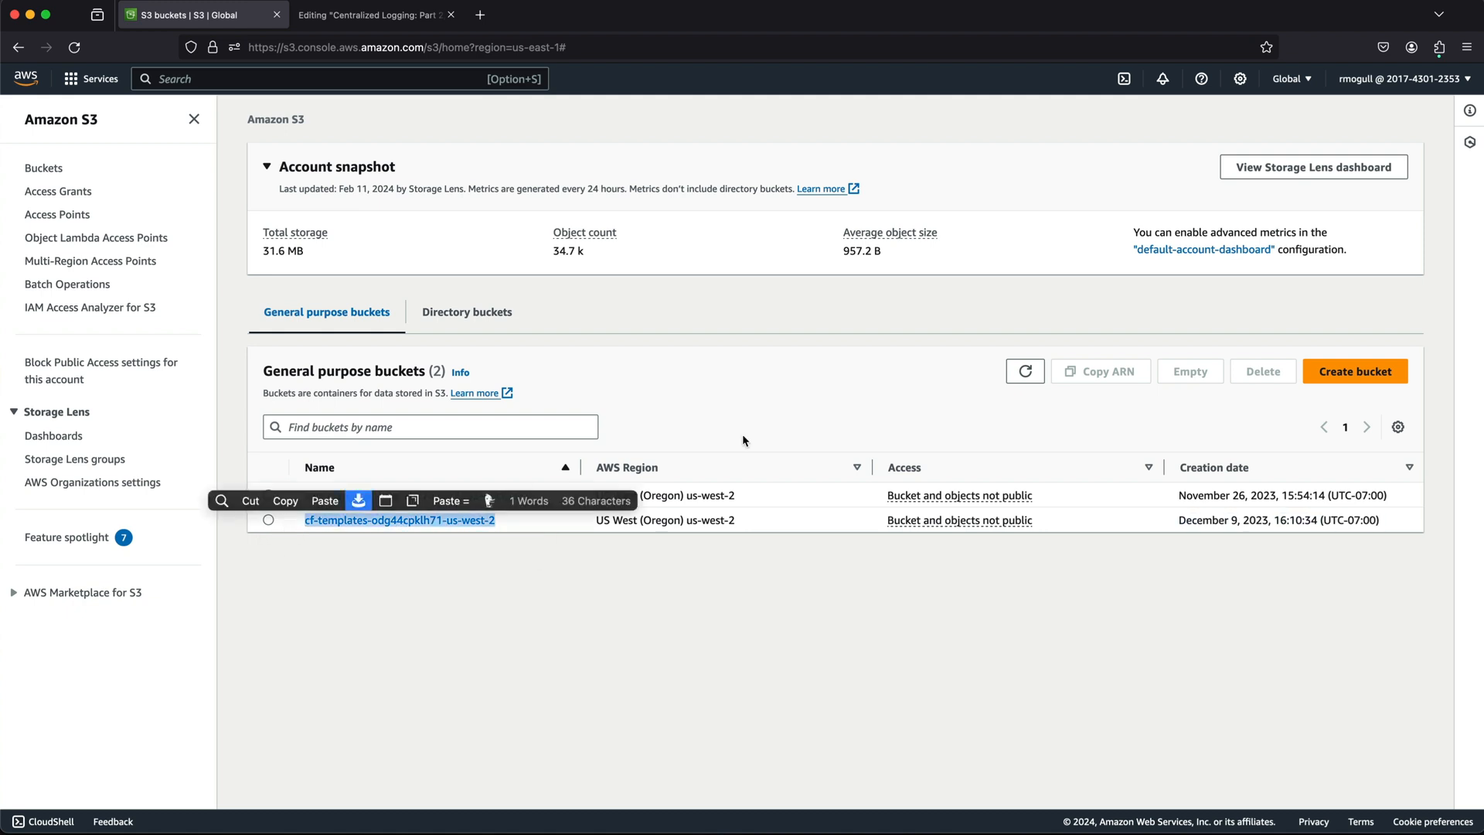
click(782, 425)
drag(551, 507, 290, 502)
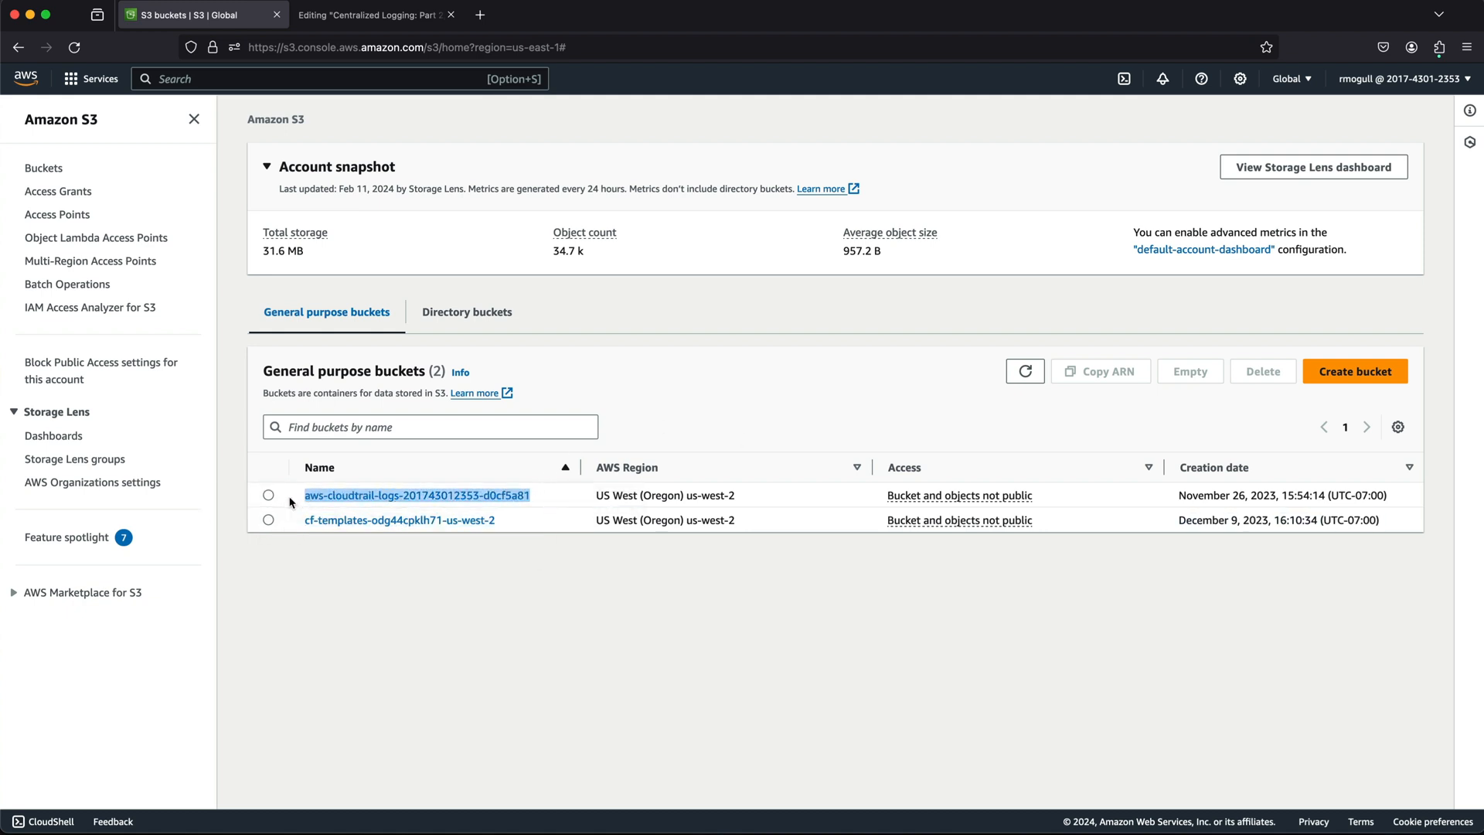
click(862, 374)
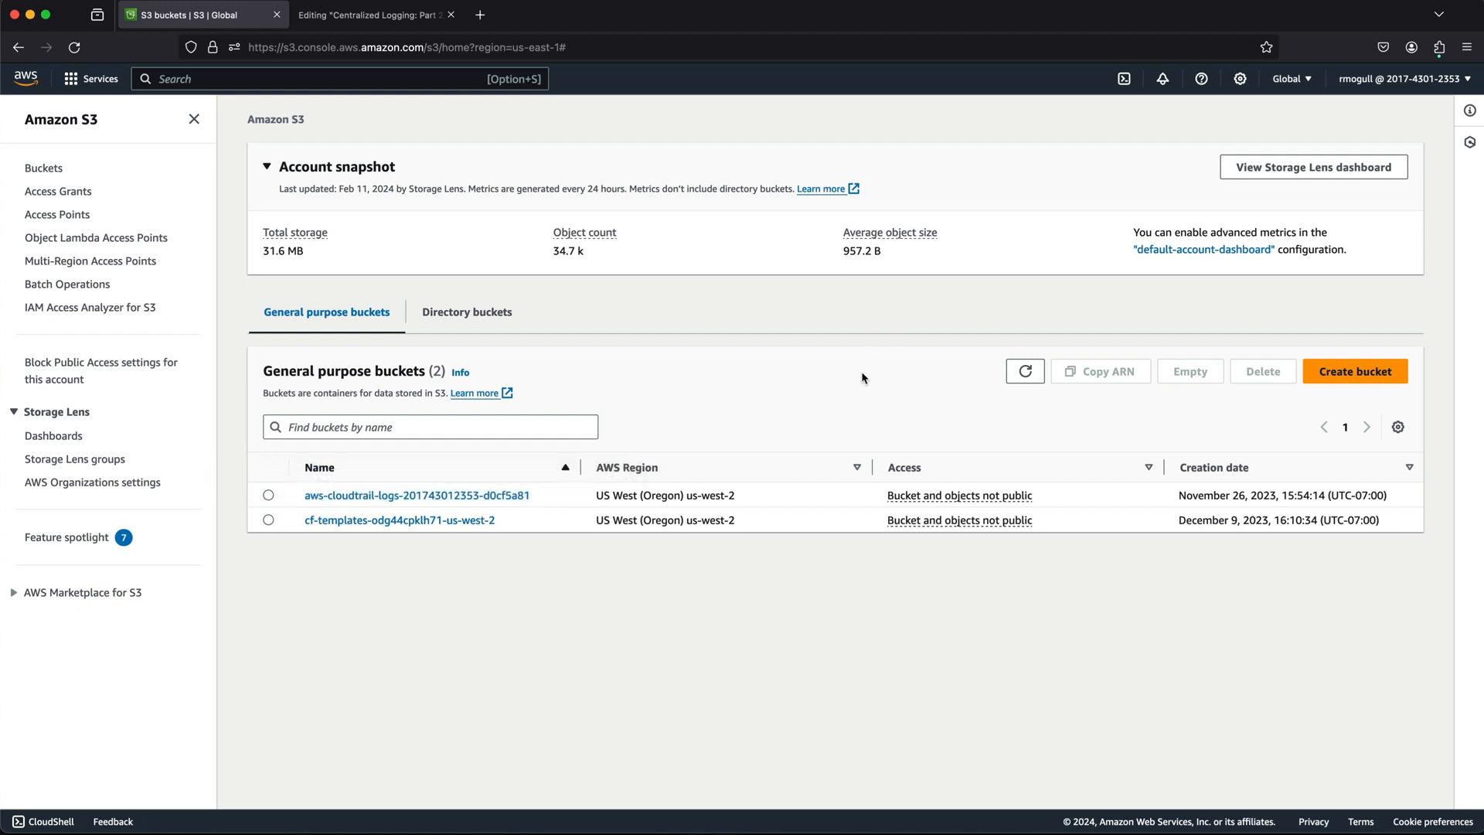
- Assume the SecurityAudit role again and open the properties of its CloudTrail logs bucket
click(1424, 80)
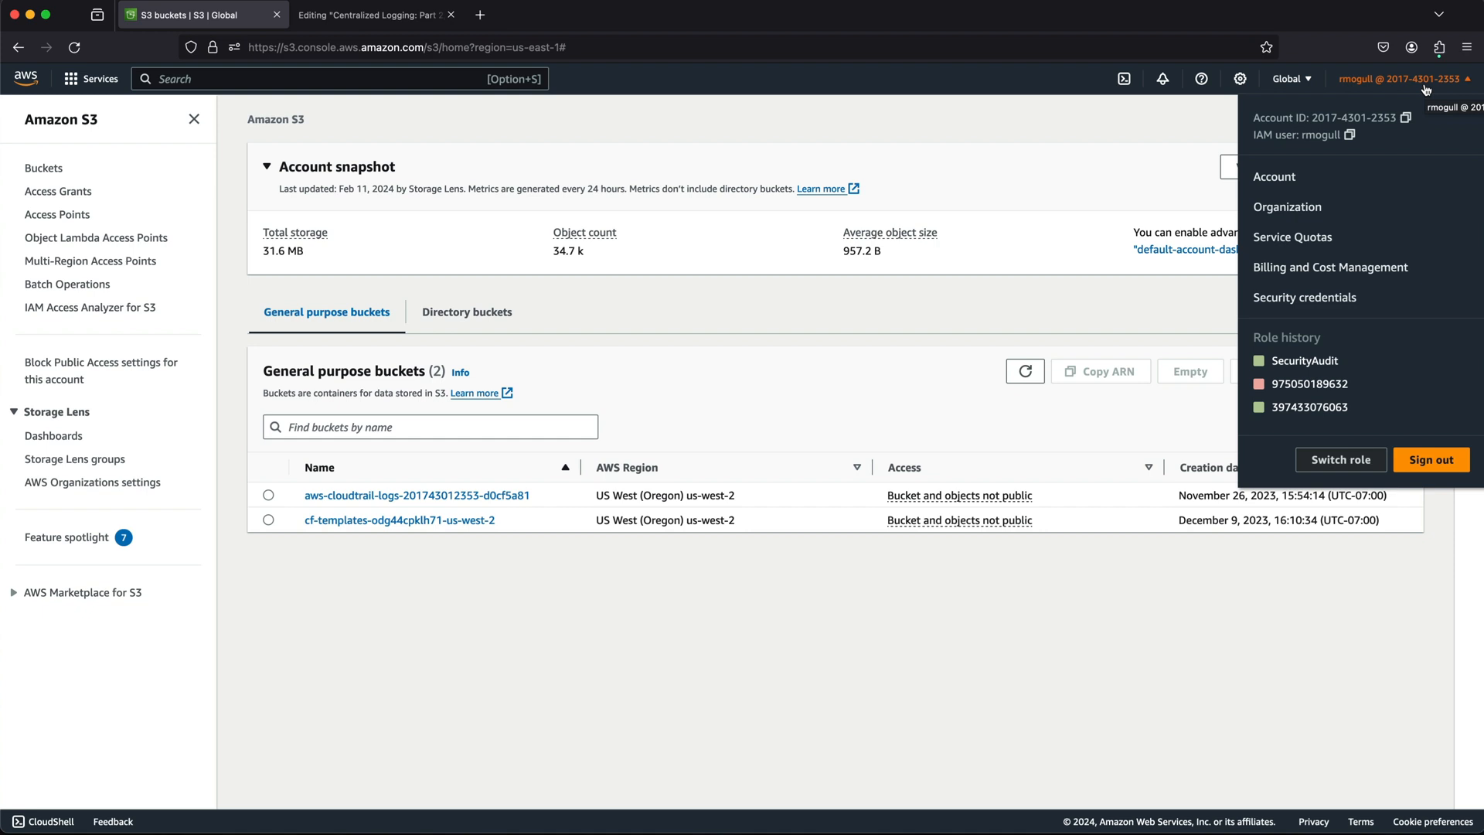
click(1306, 361)
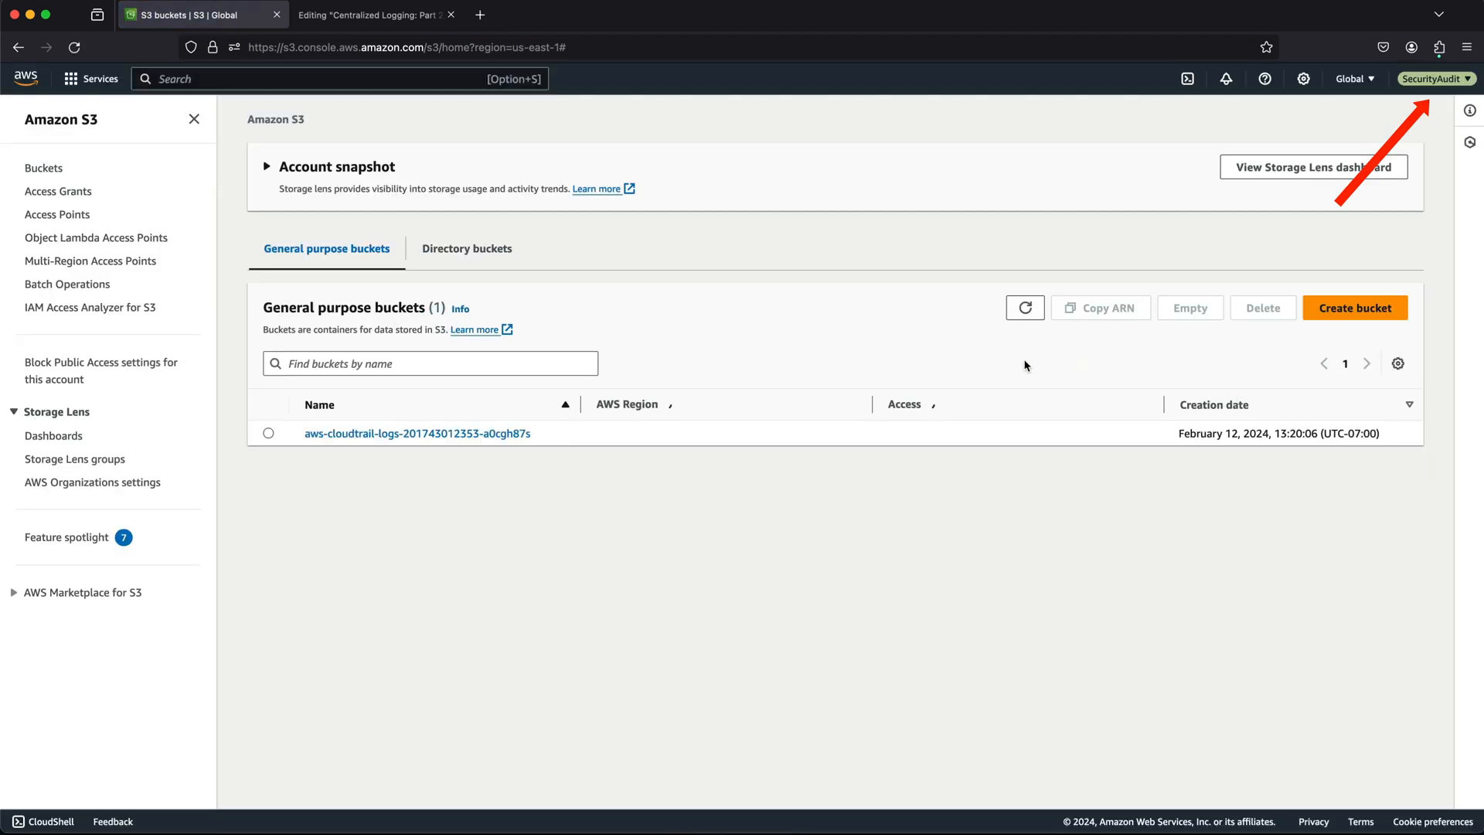
click(436, 432)
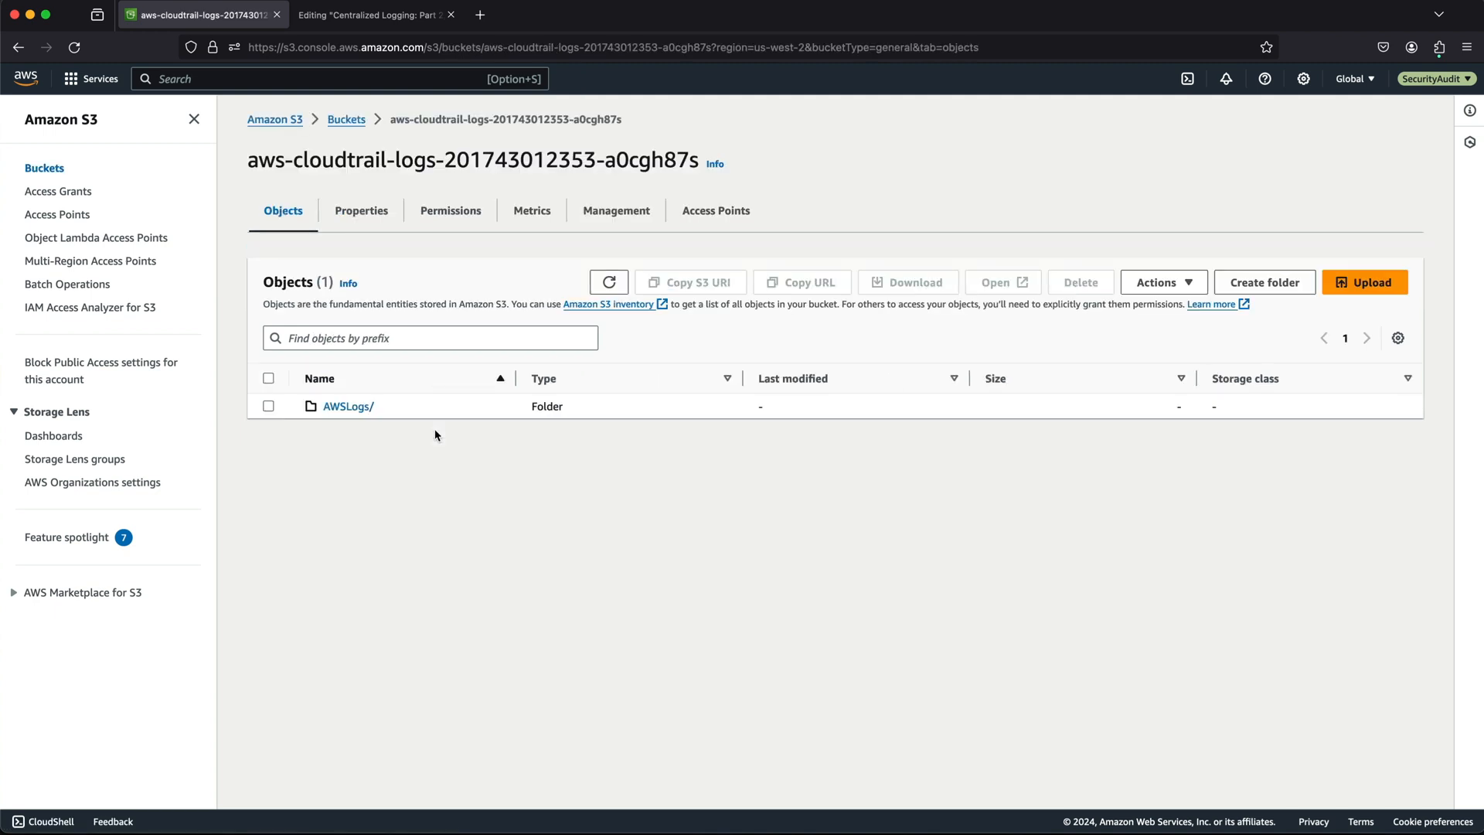
click(368, 214)
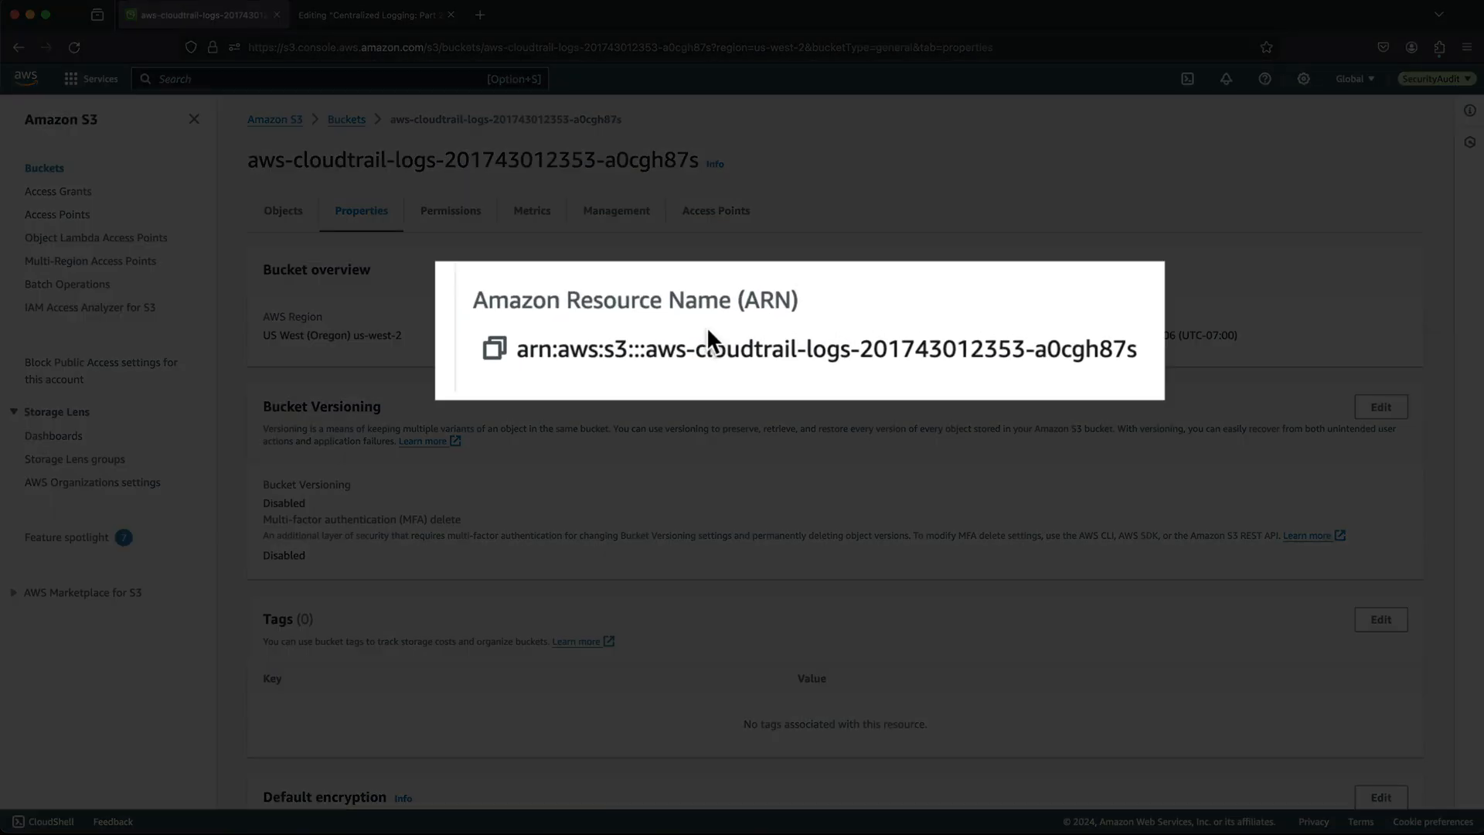
- Copy the CloudTrail logs bucket's ARN from its properties into the Bucket ARN line of the text editor notes
drag(1136, 349, 460, 332)
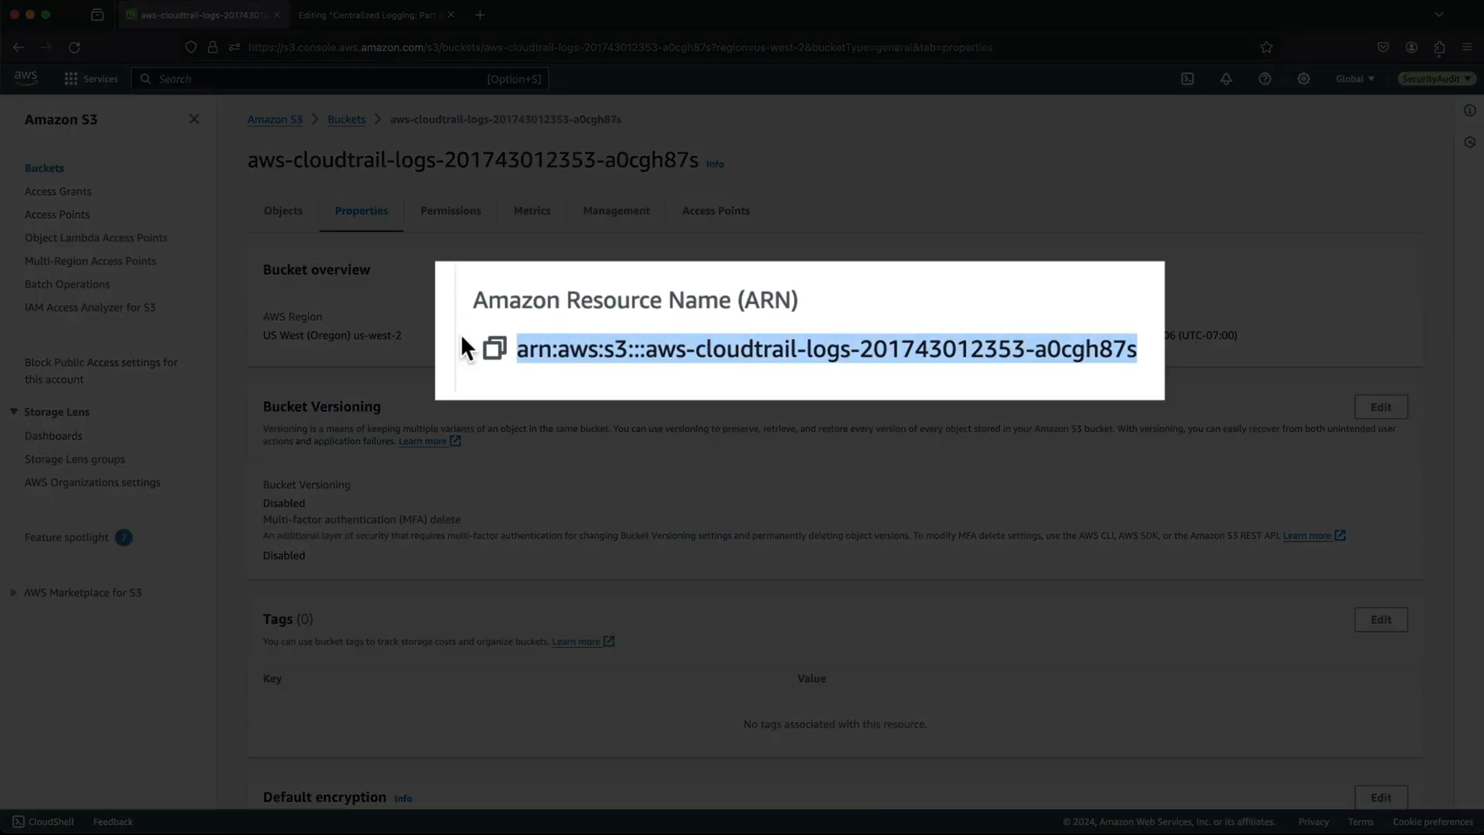
click(462, 337)
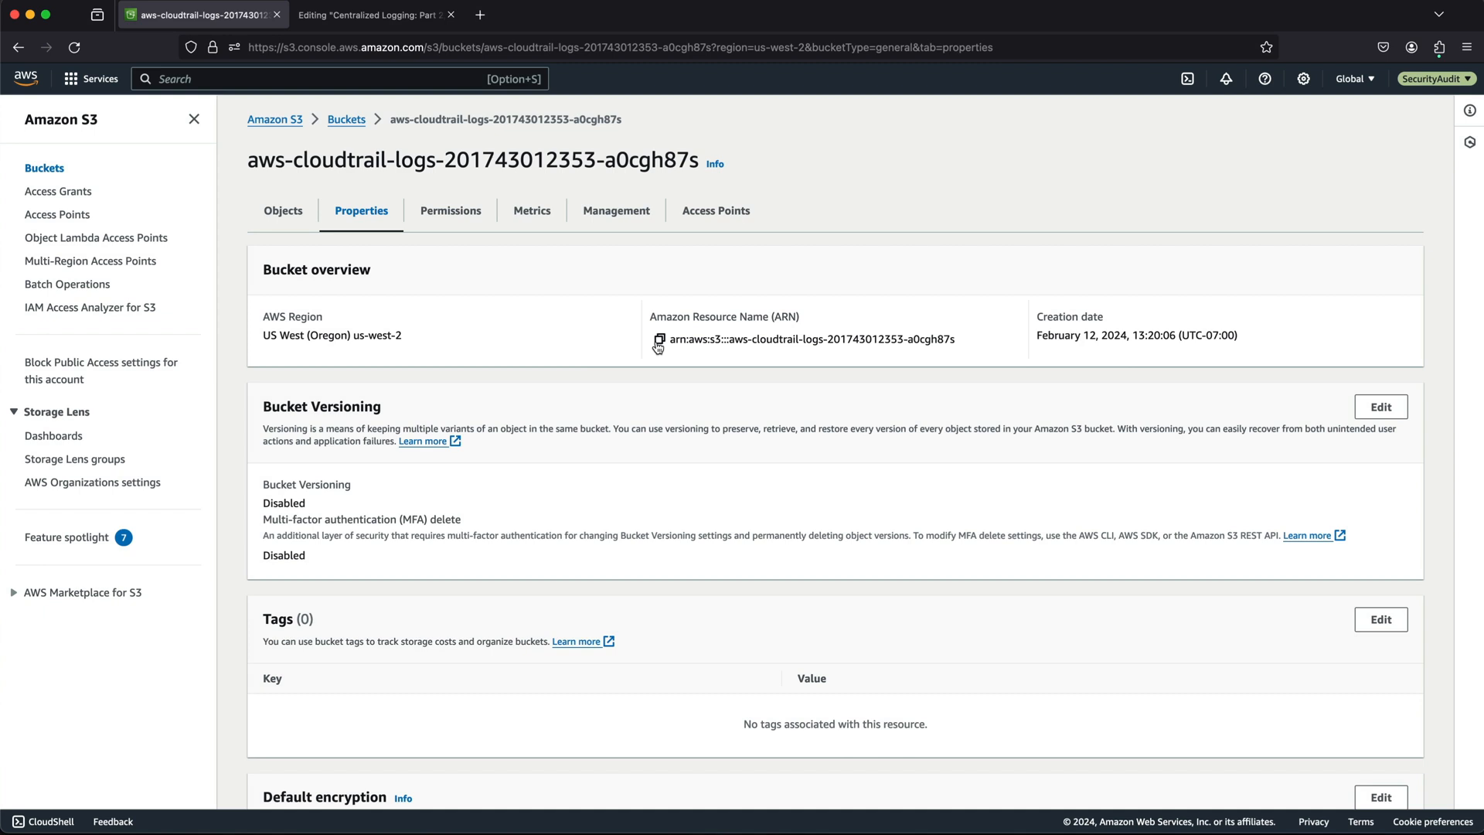
click(659, 340)
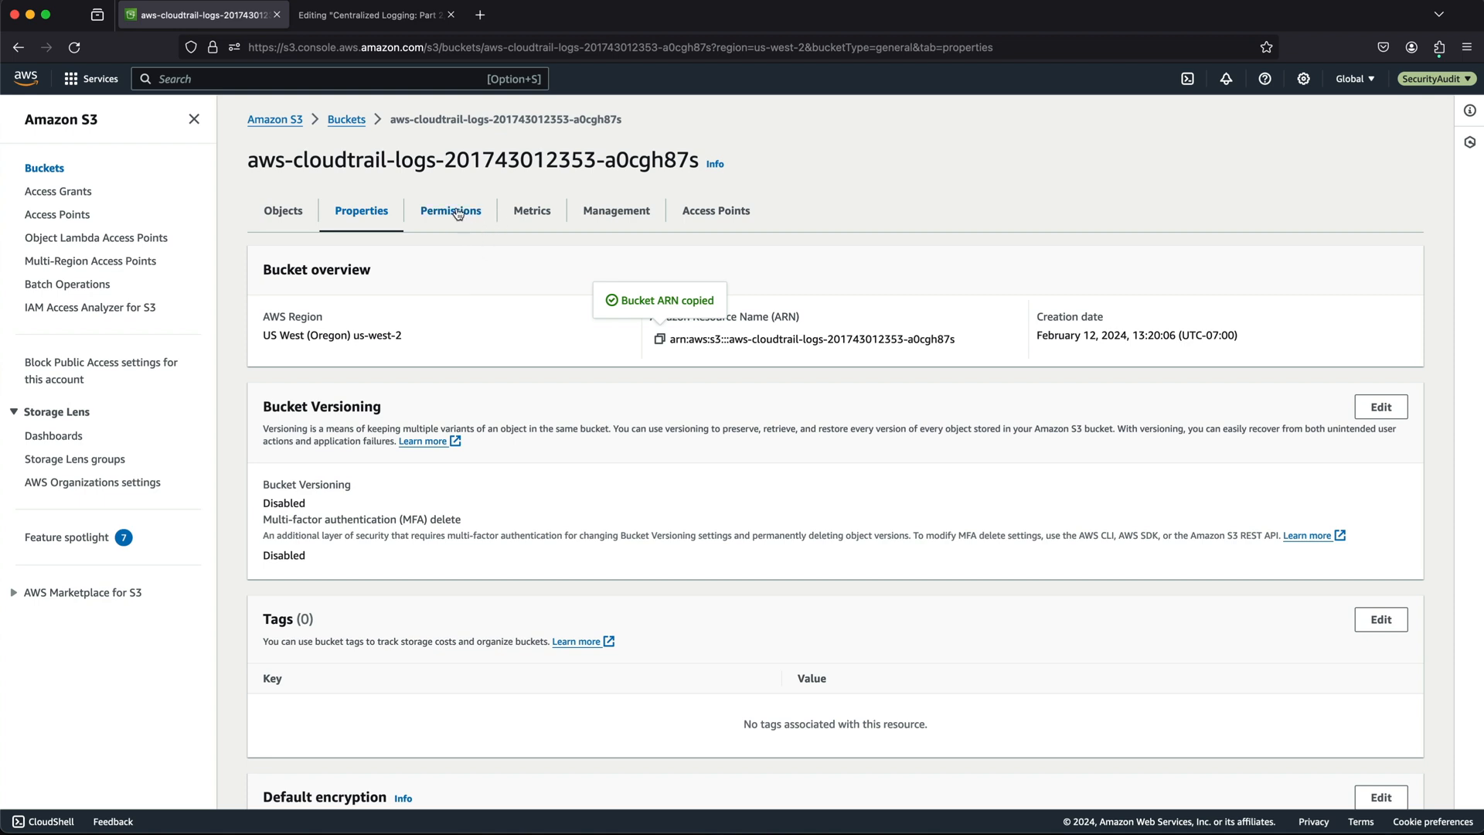
key(super+Tab)
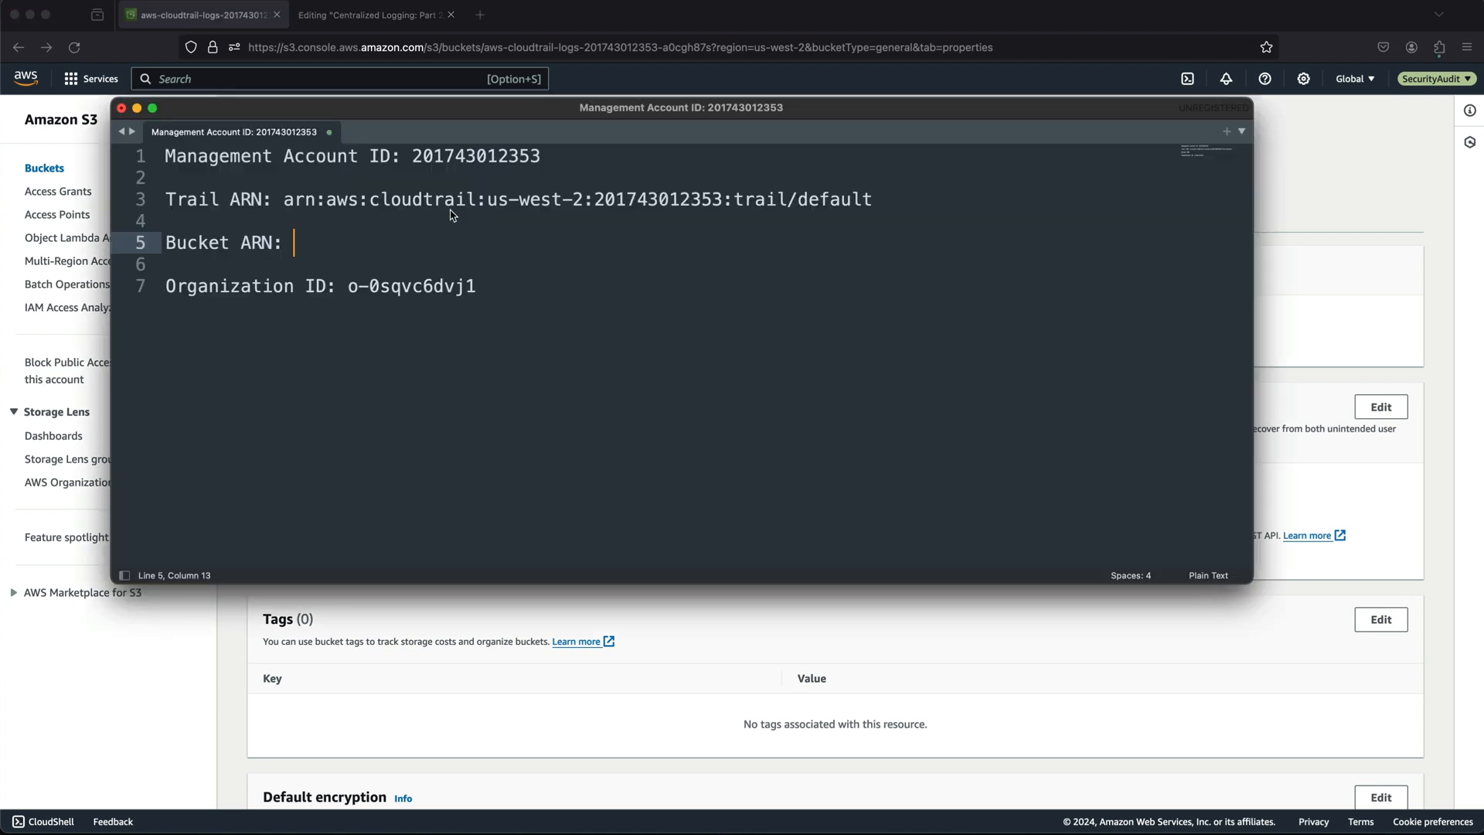
key(super+v)
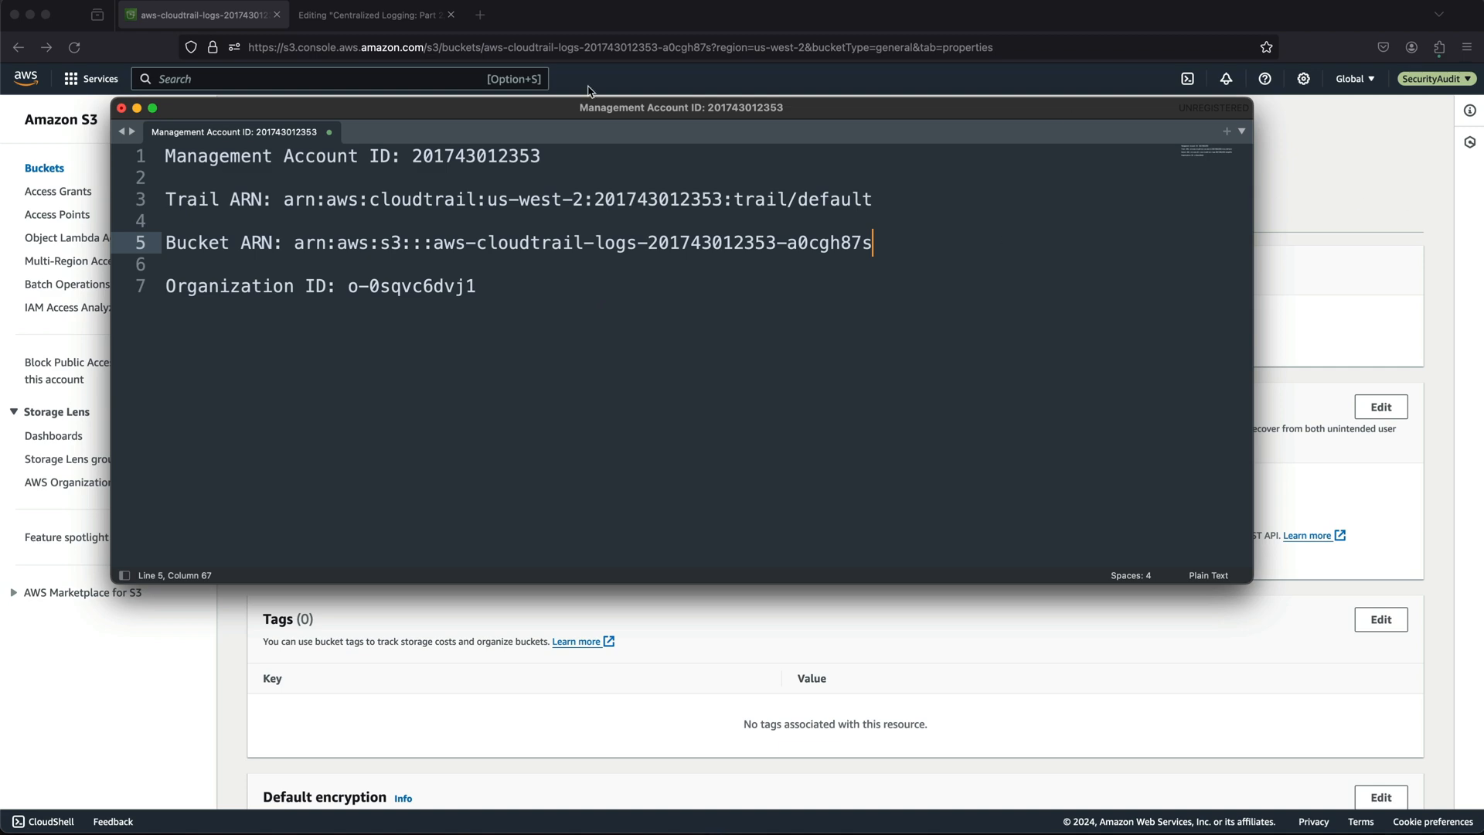
- Return to the browser's Centralized Logging lab draft and copy its entire JSON bucket policy template
click(595, 23)
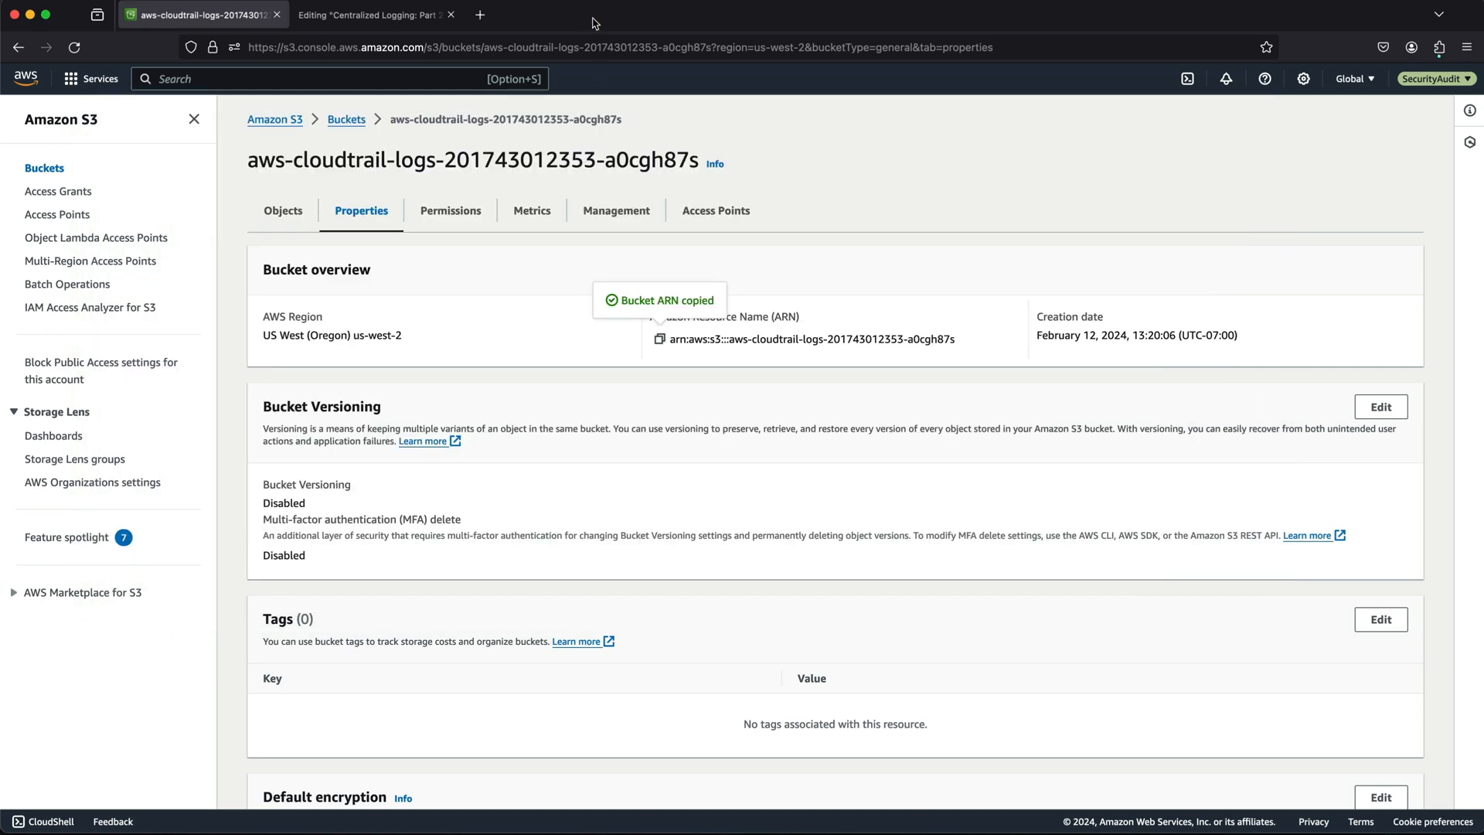
click(377, 24)
scroll(527, 308, down, 3)
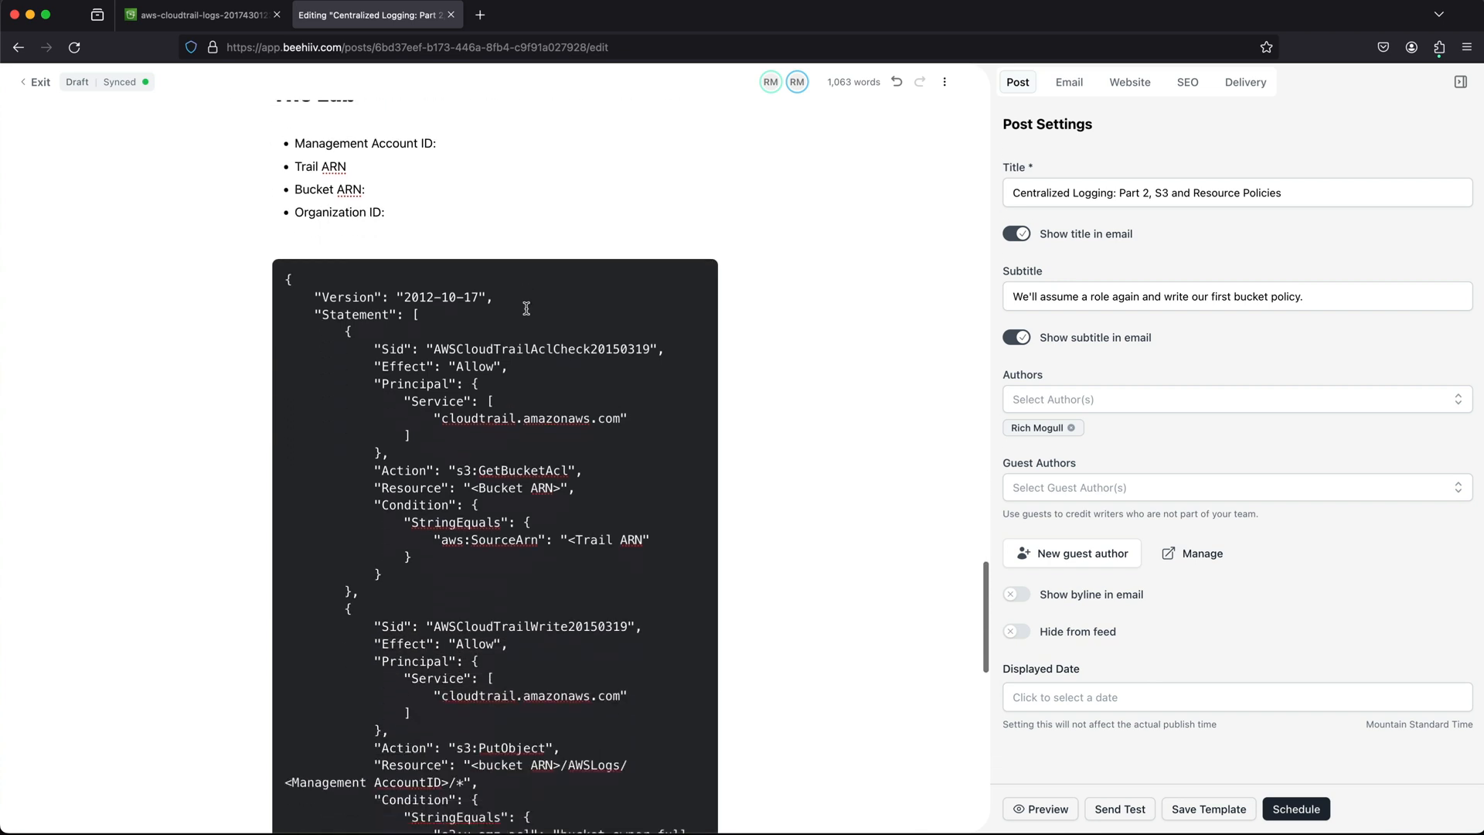
scroll(526, 308, down, 2)
drag(285, 222, 576, 483)
scroll(400, 438, down, 4)
scroll(400, 438, down, 5)
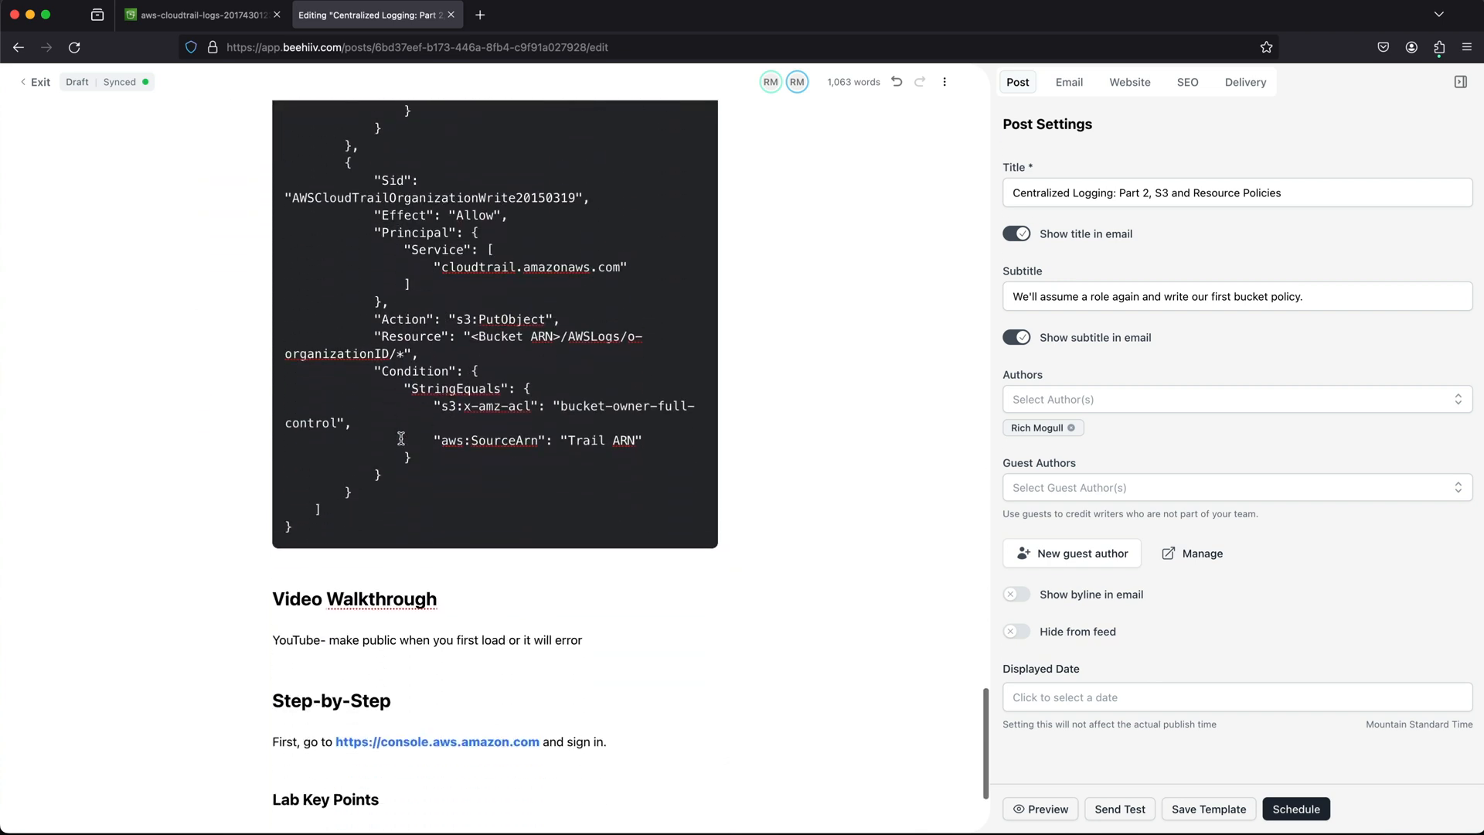
drag(400, 438, 318, 519)
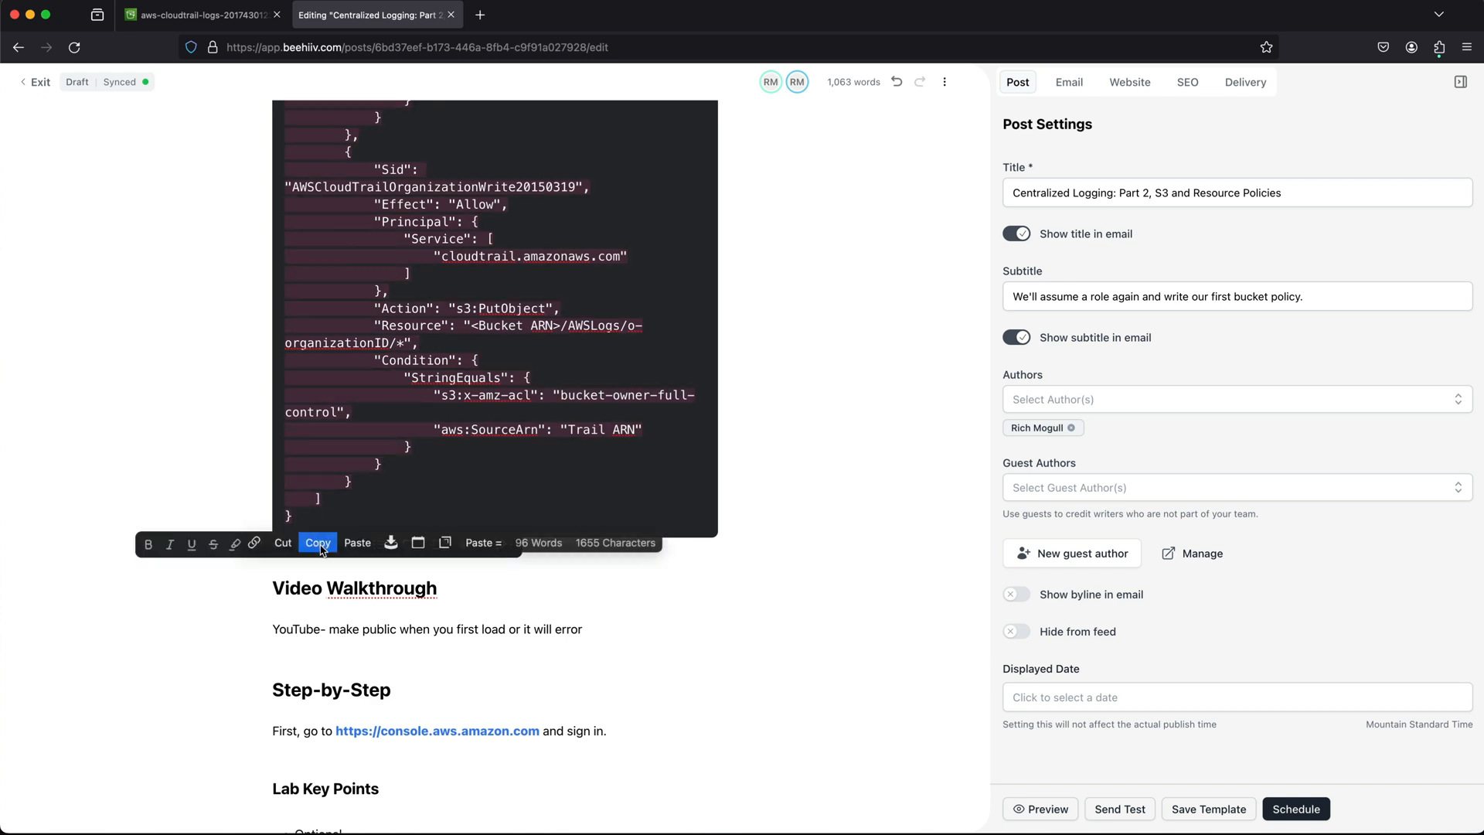
click(318, 543)
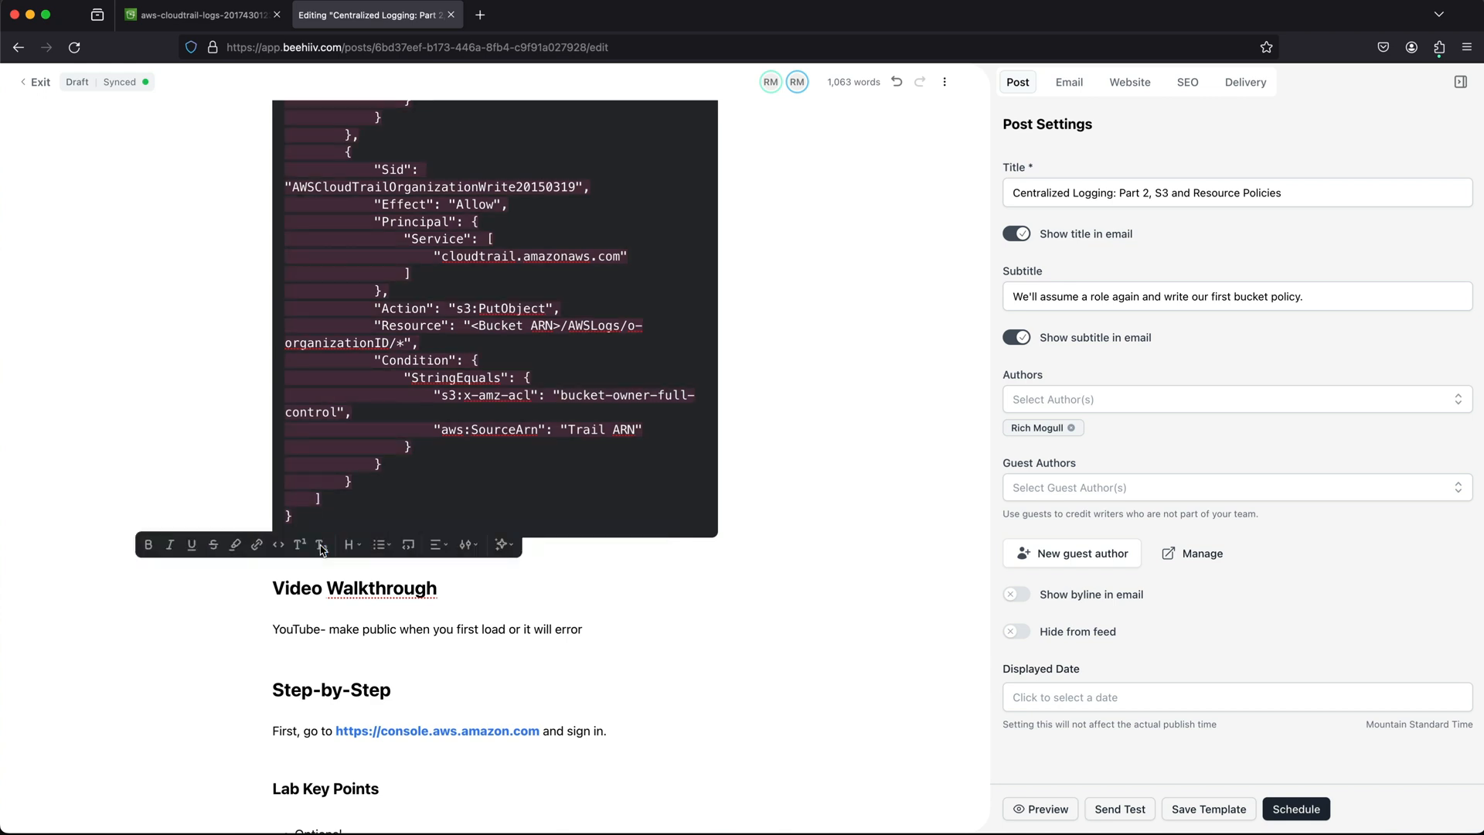
- Switch to the text editor and paste the policy template into a new file
key(super+Tab)
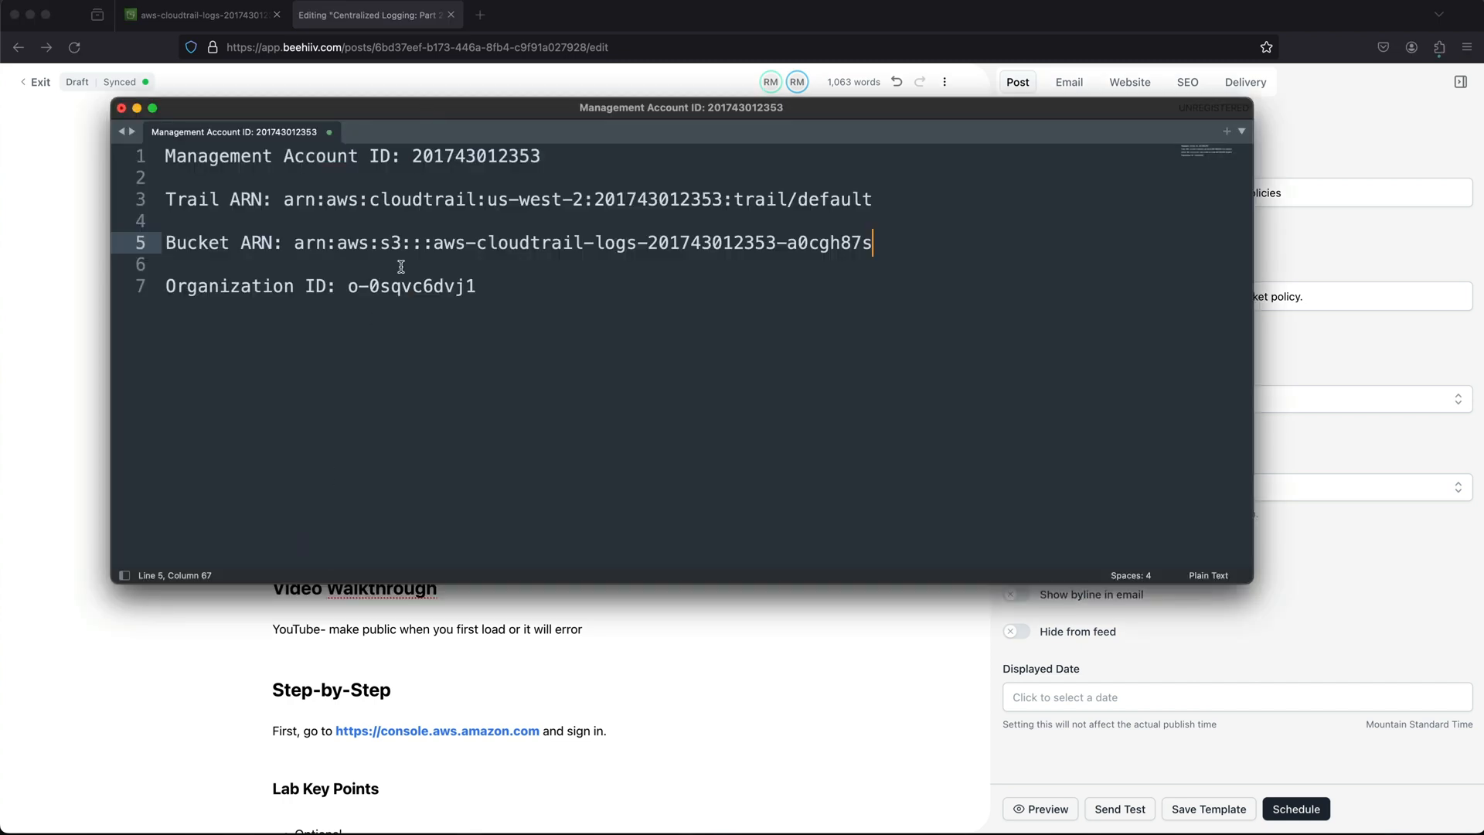
key(super+n)
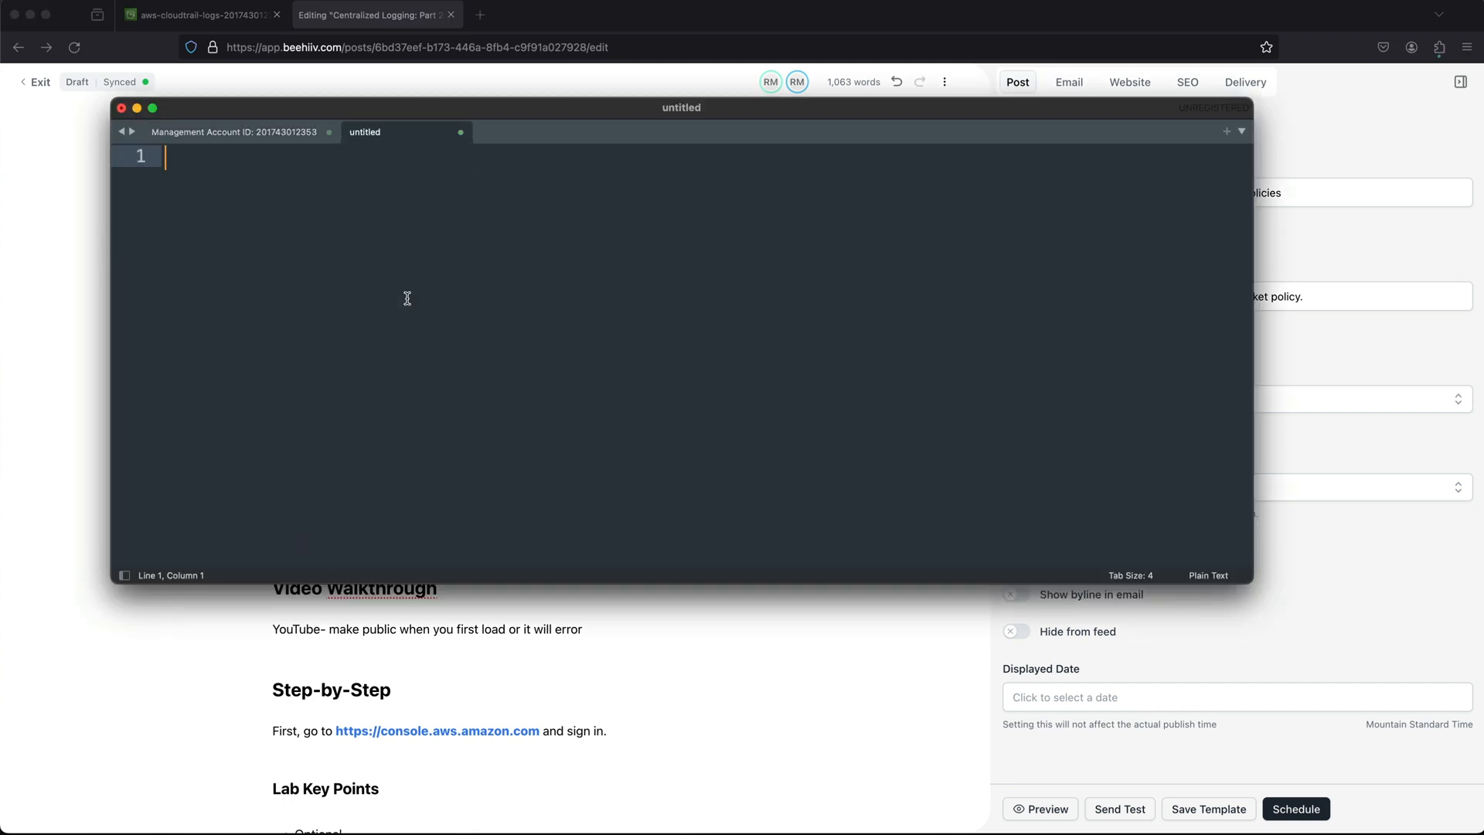
key(super+v)
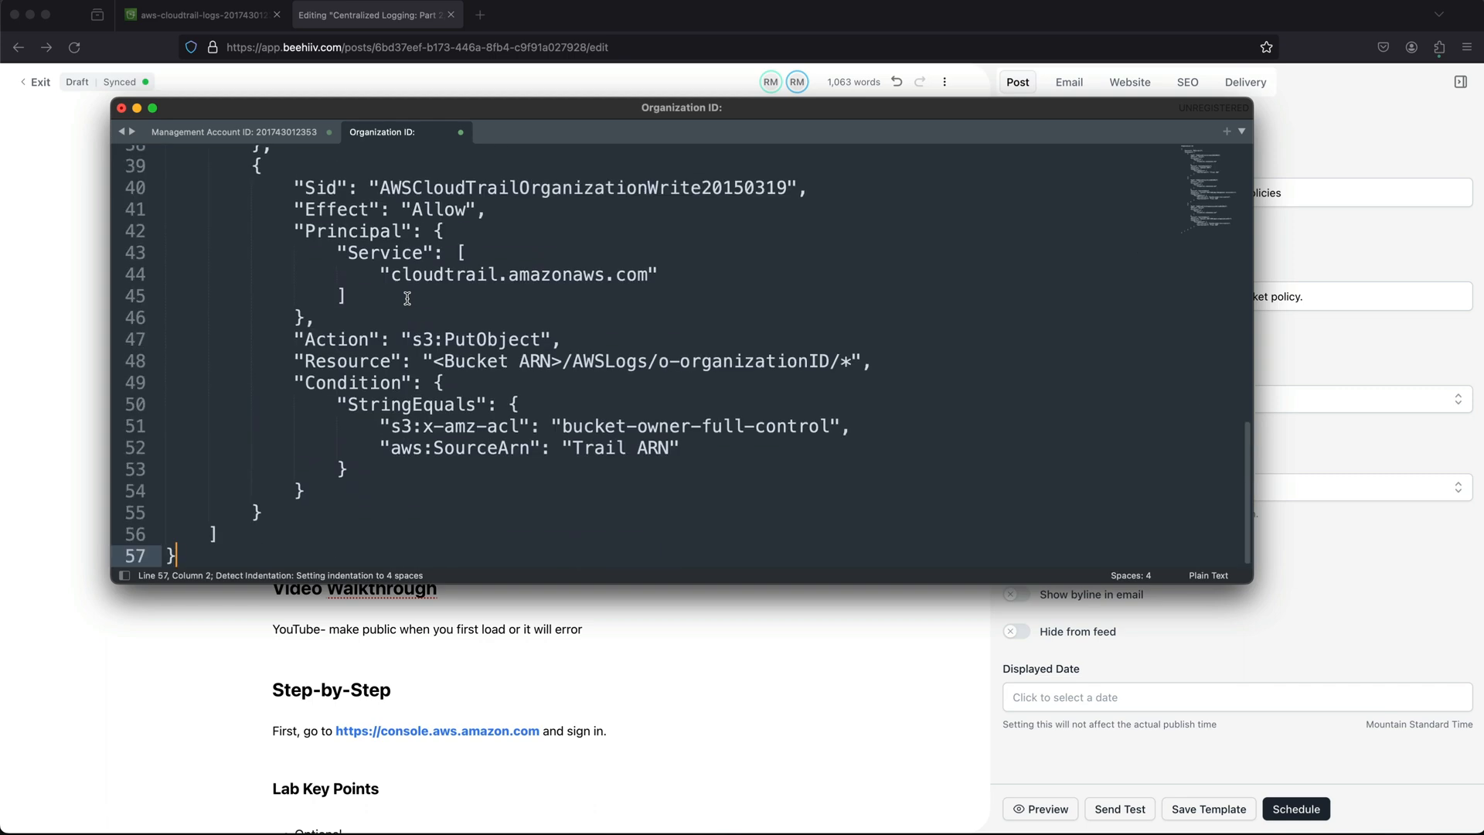
- Delete the stray "Organization ID:" line and the blank line above the policy's opening brace
scroll(410, 298, up, 10)
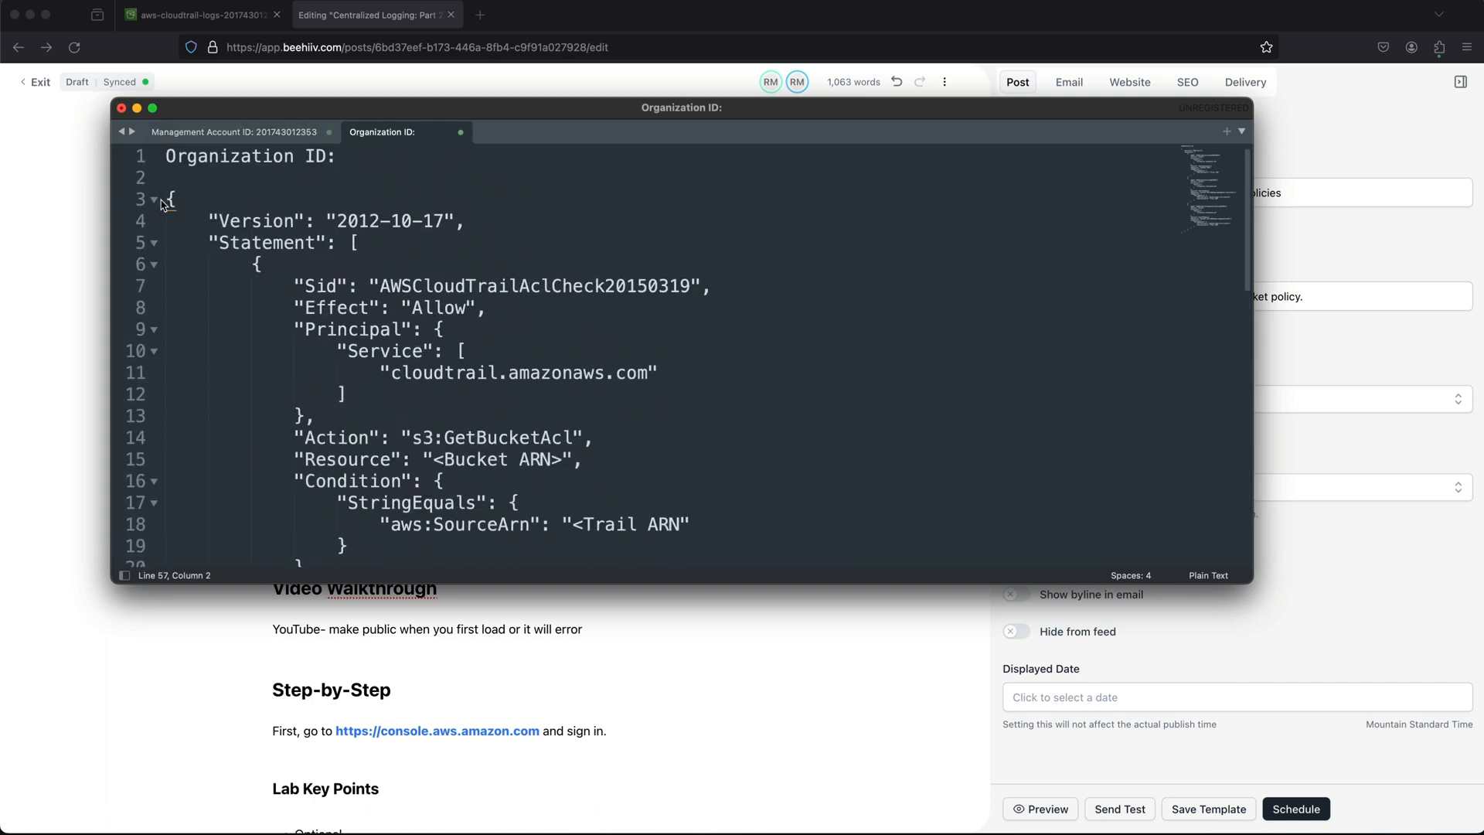
drag(164, 179, 186, 200)
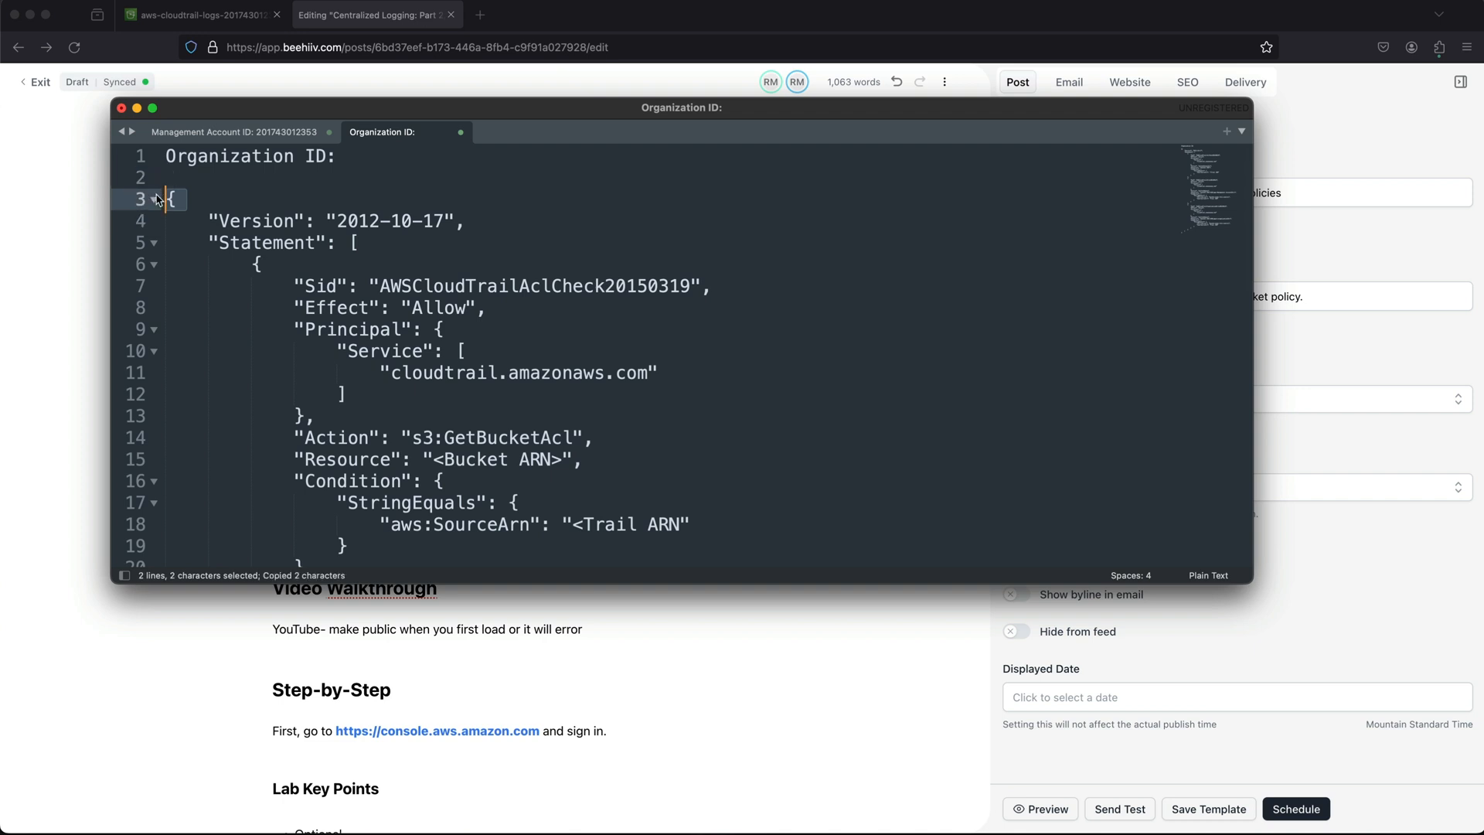
click(167, 171)
click(581, 158)
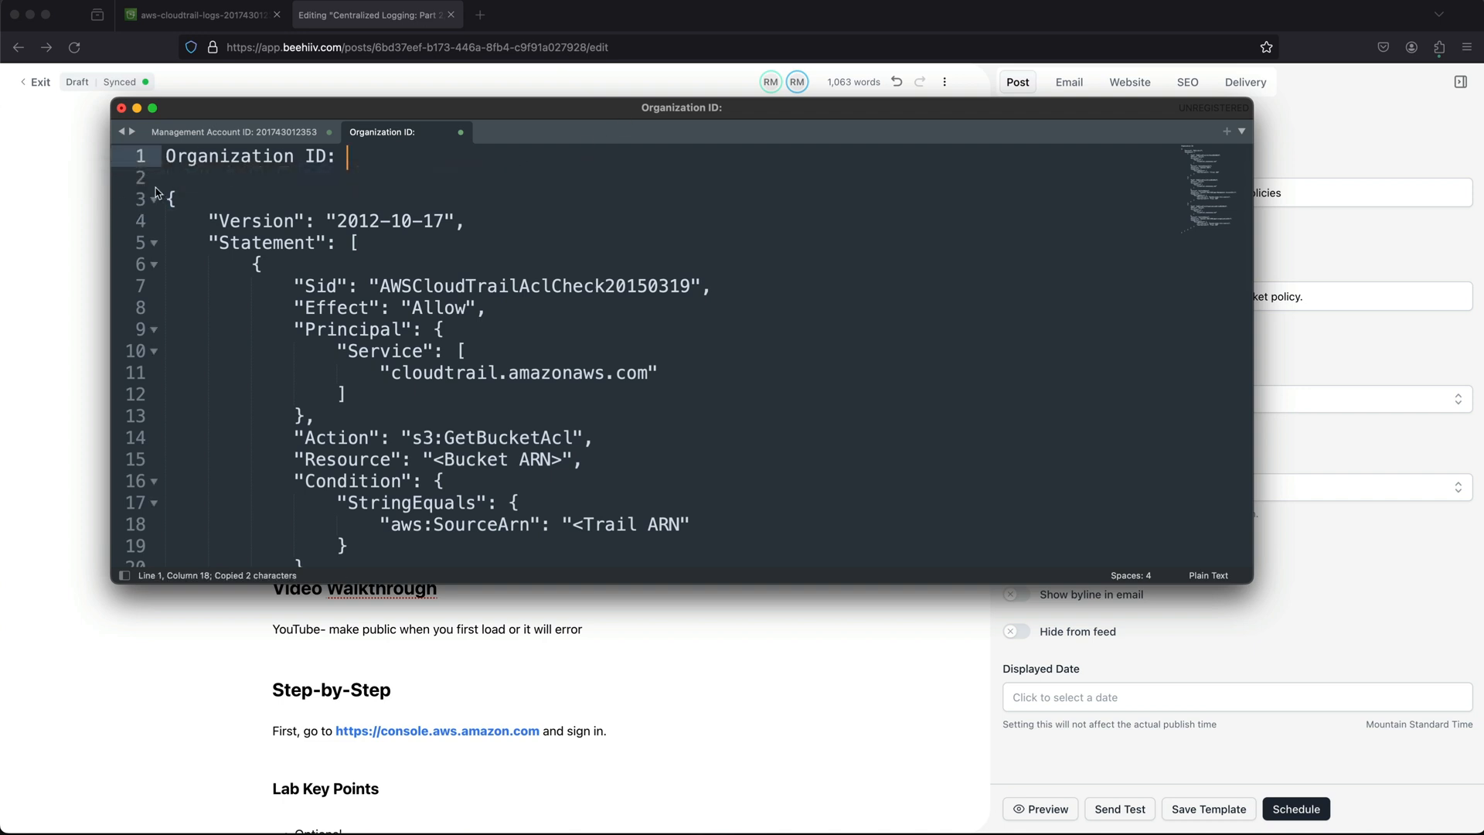
drag(175, 178, 153, 132)
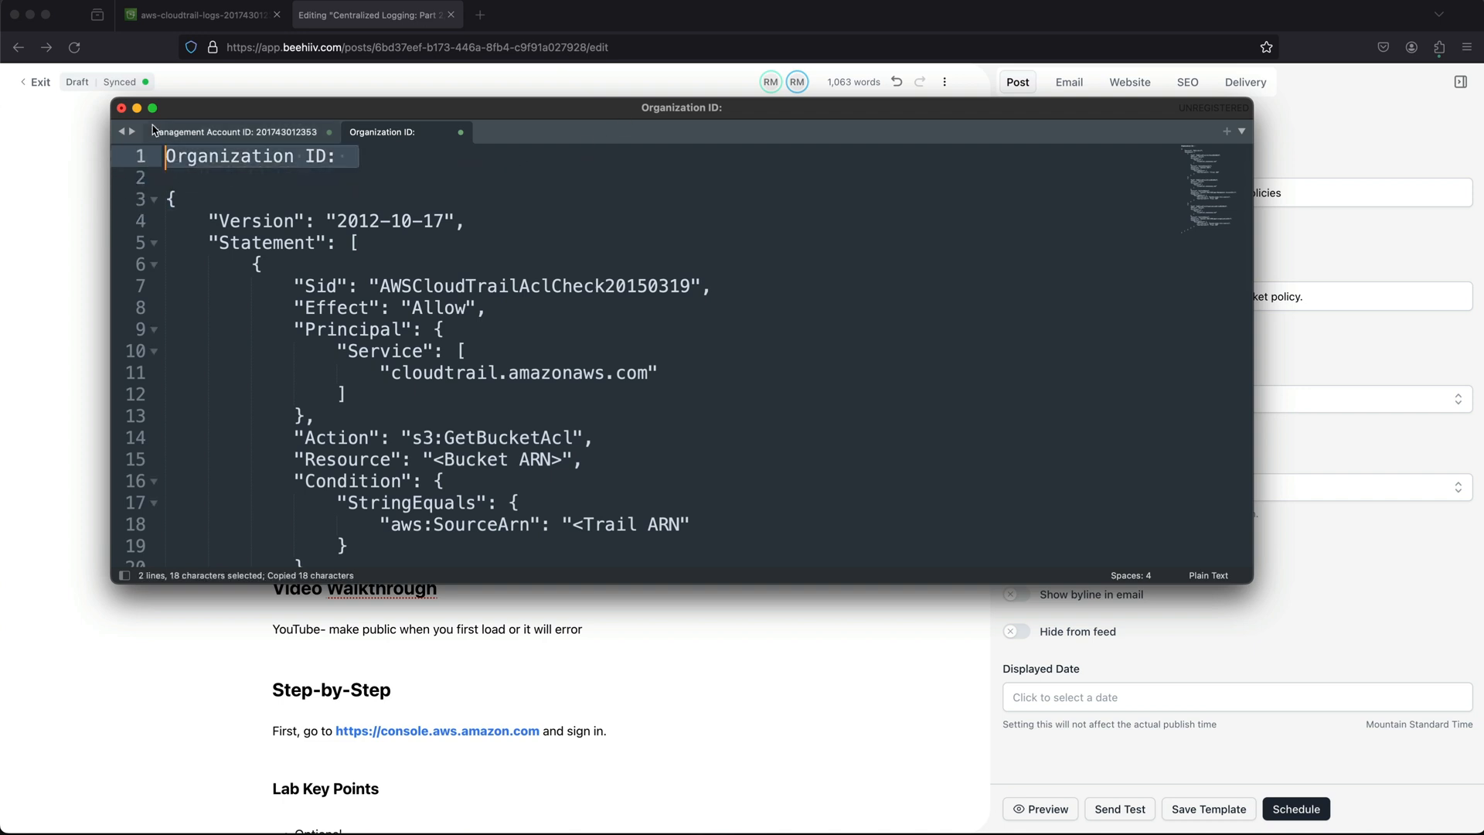
key(BackSpace)
key(Delete)
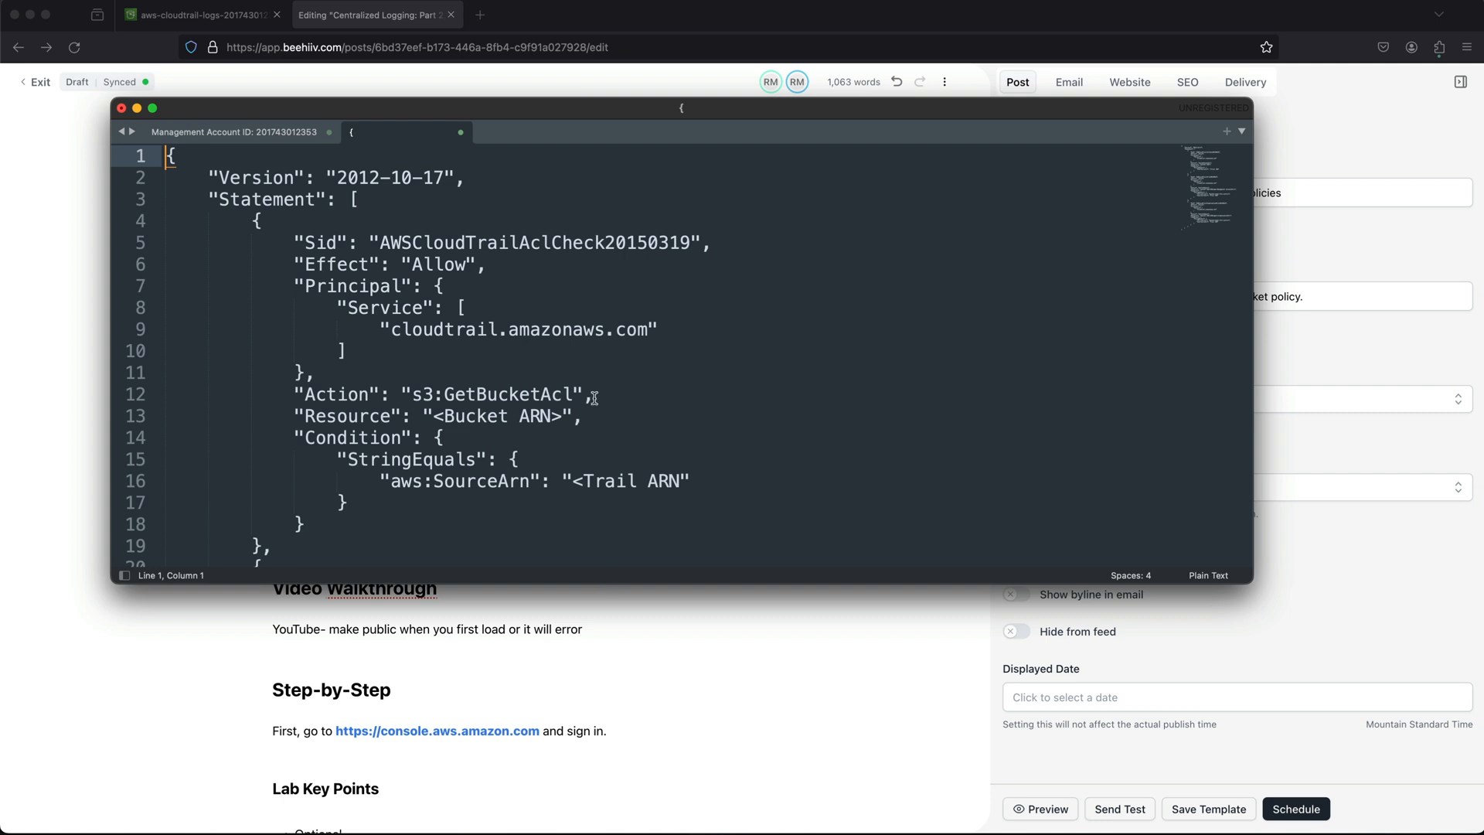
- Examine the service principal and the action in the AWSCloudTrailAclCheck20150319 statement
scroll(594, 398, down, 1)
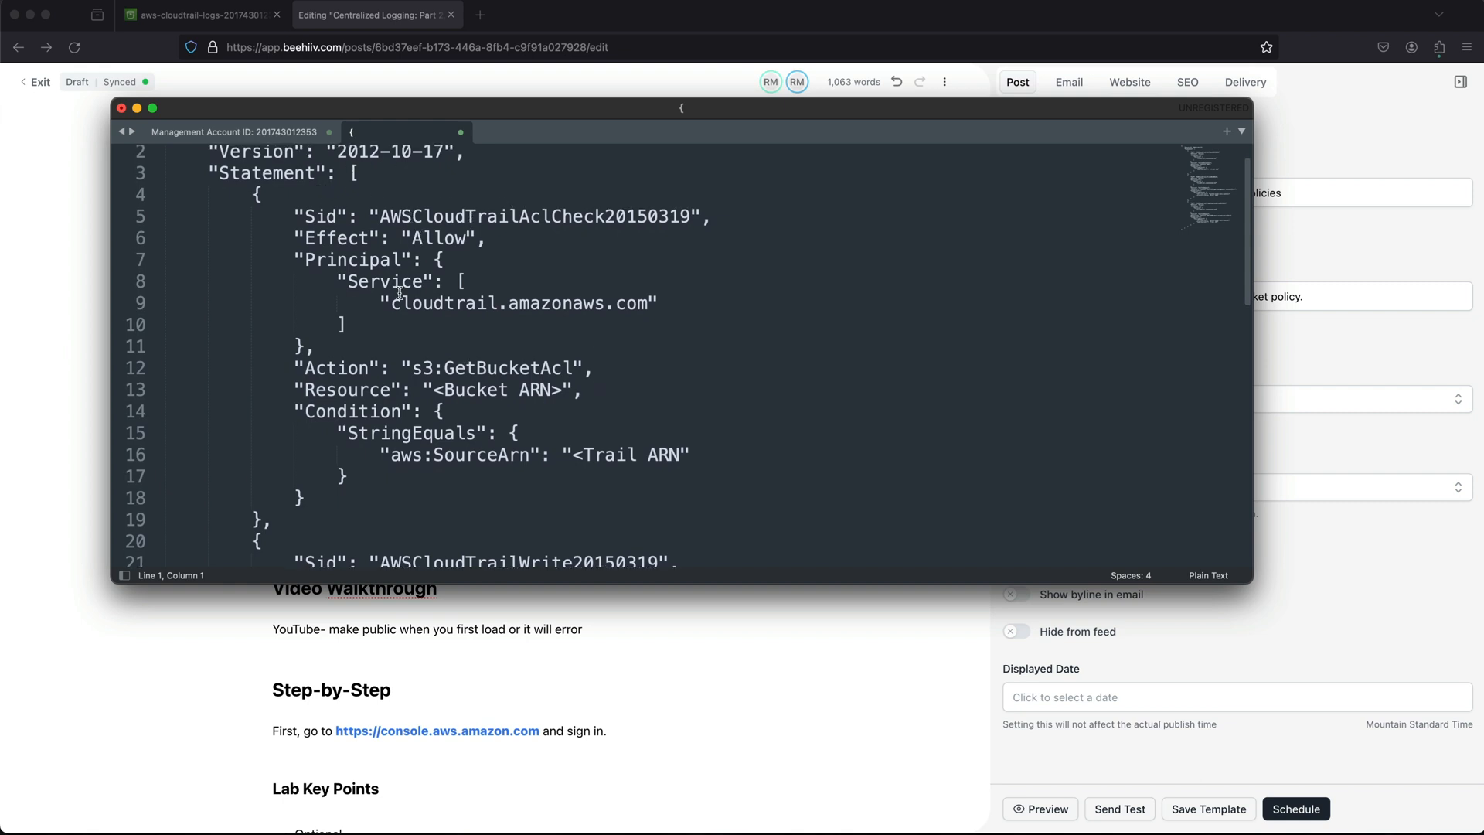
drag(390, 303, 646, 302)
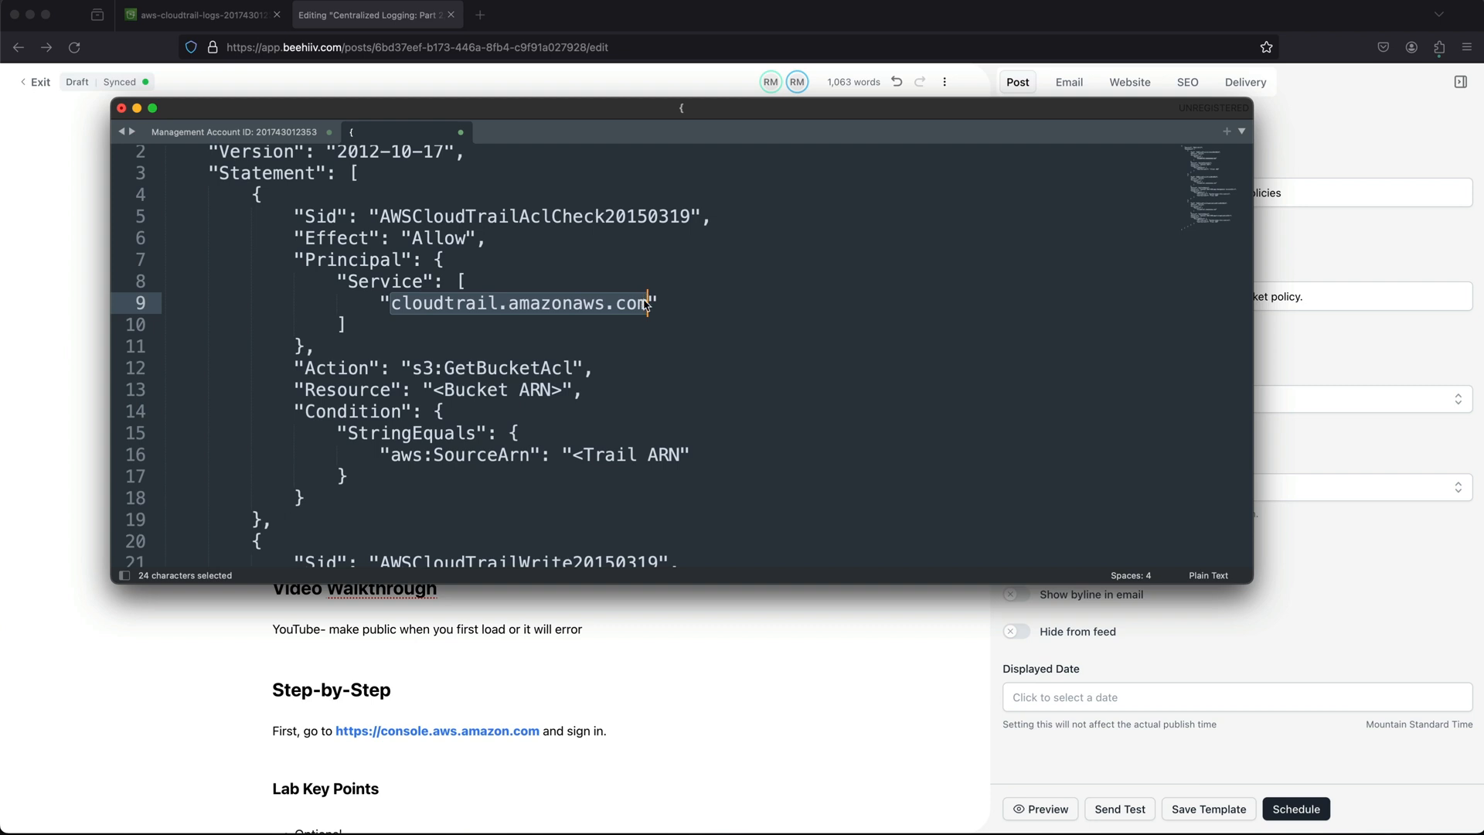
key(super+c)
click(415, 368)
drag(415, 368, 573, 369)
key(super+c)
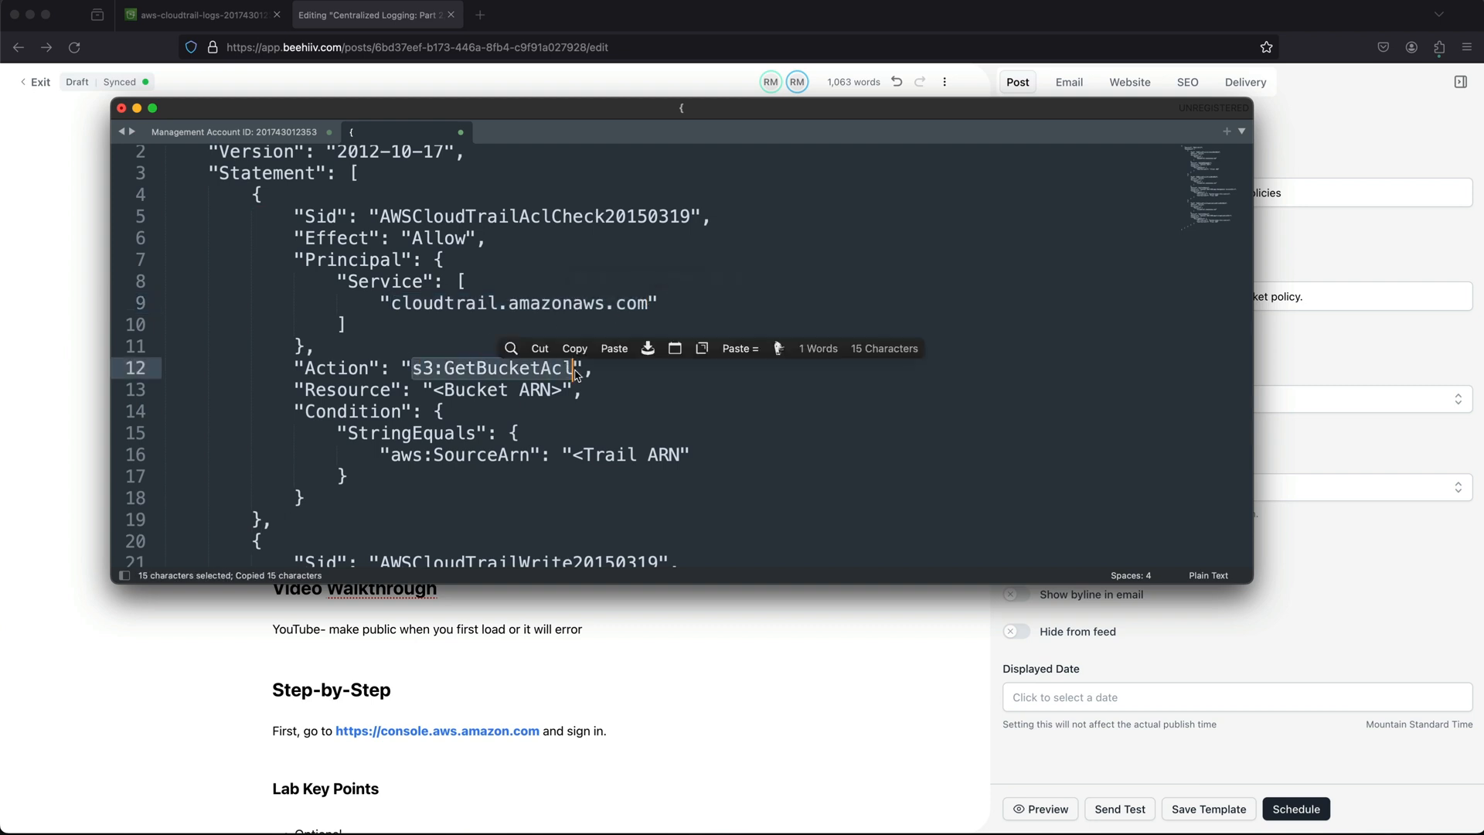
- Replace the <Bucket ARN> placeholder in the first statement's Resource with the CloudTrail logs bucket ARN copied from the notes
scroll(573, 369, down, 3)
drag(429, 331, 558, 331)
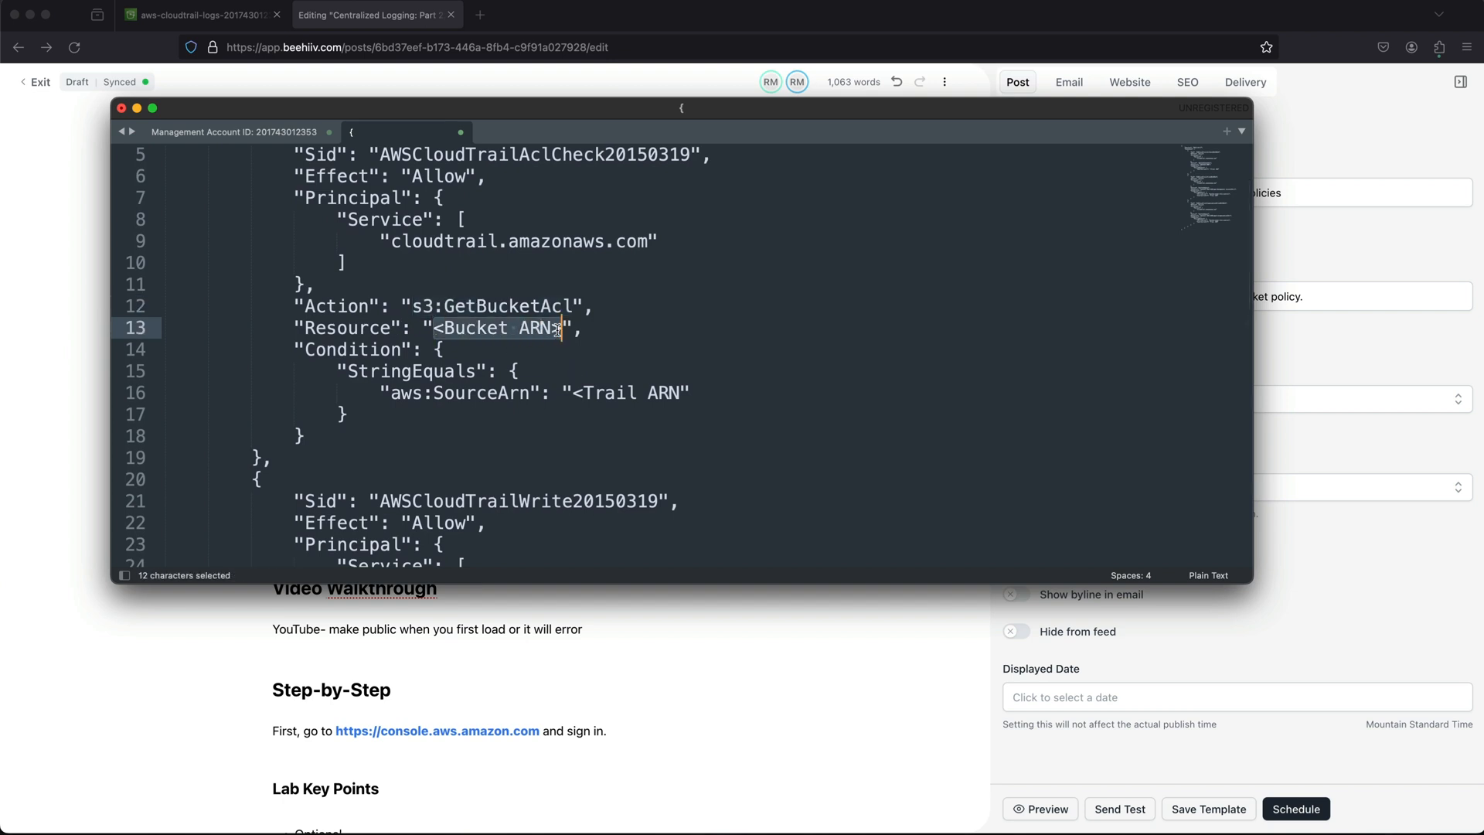
key(super+c)
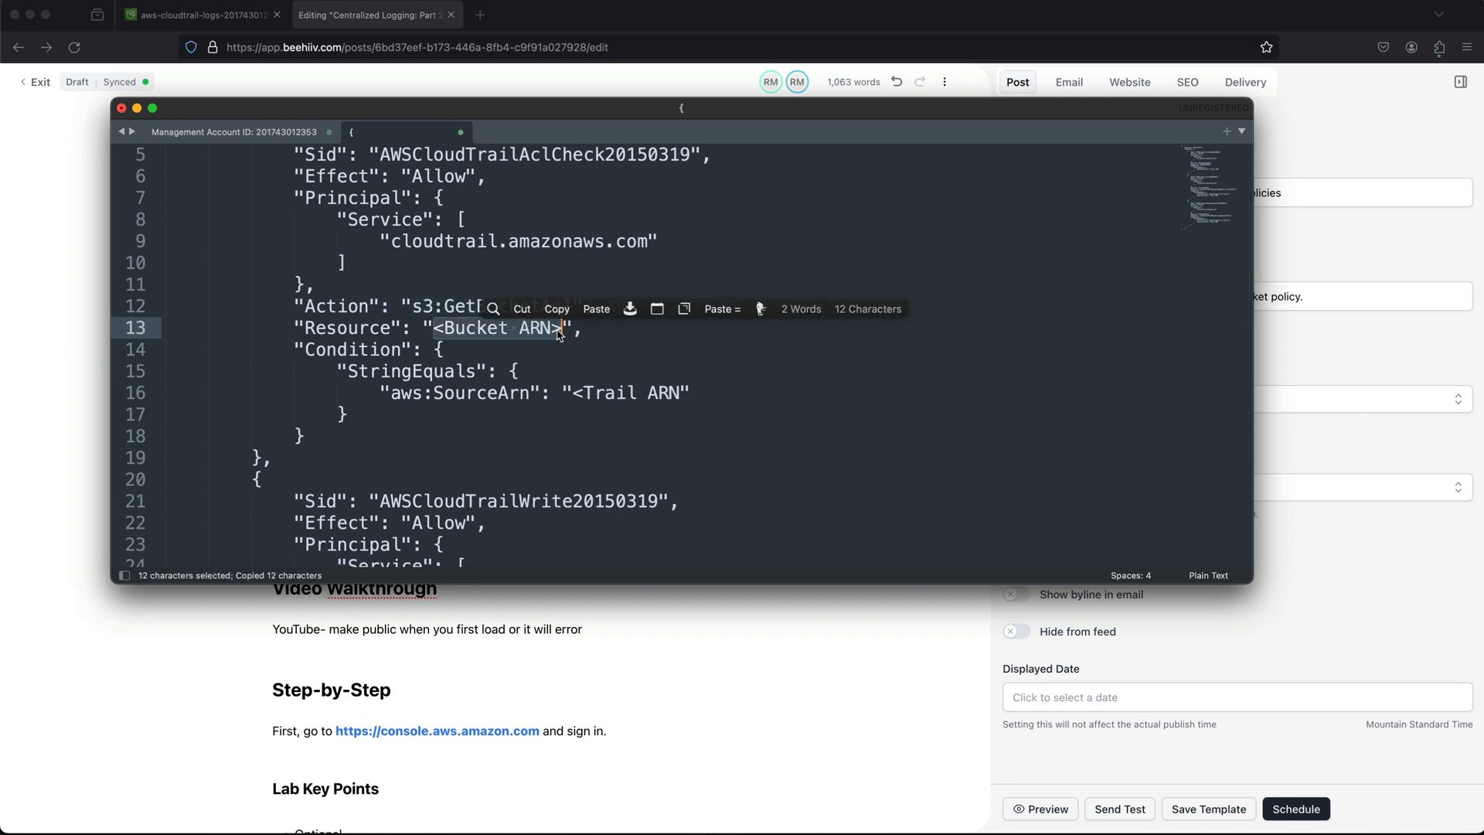
click(253, 131)
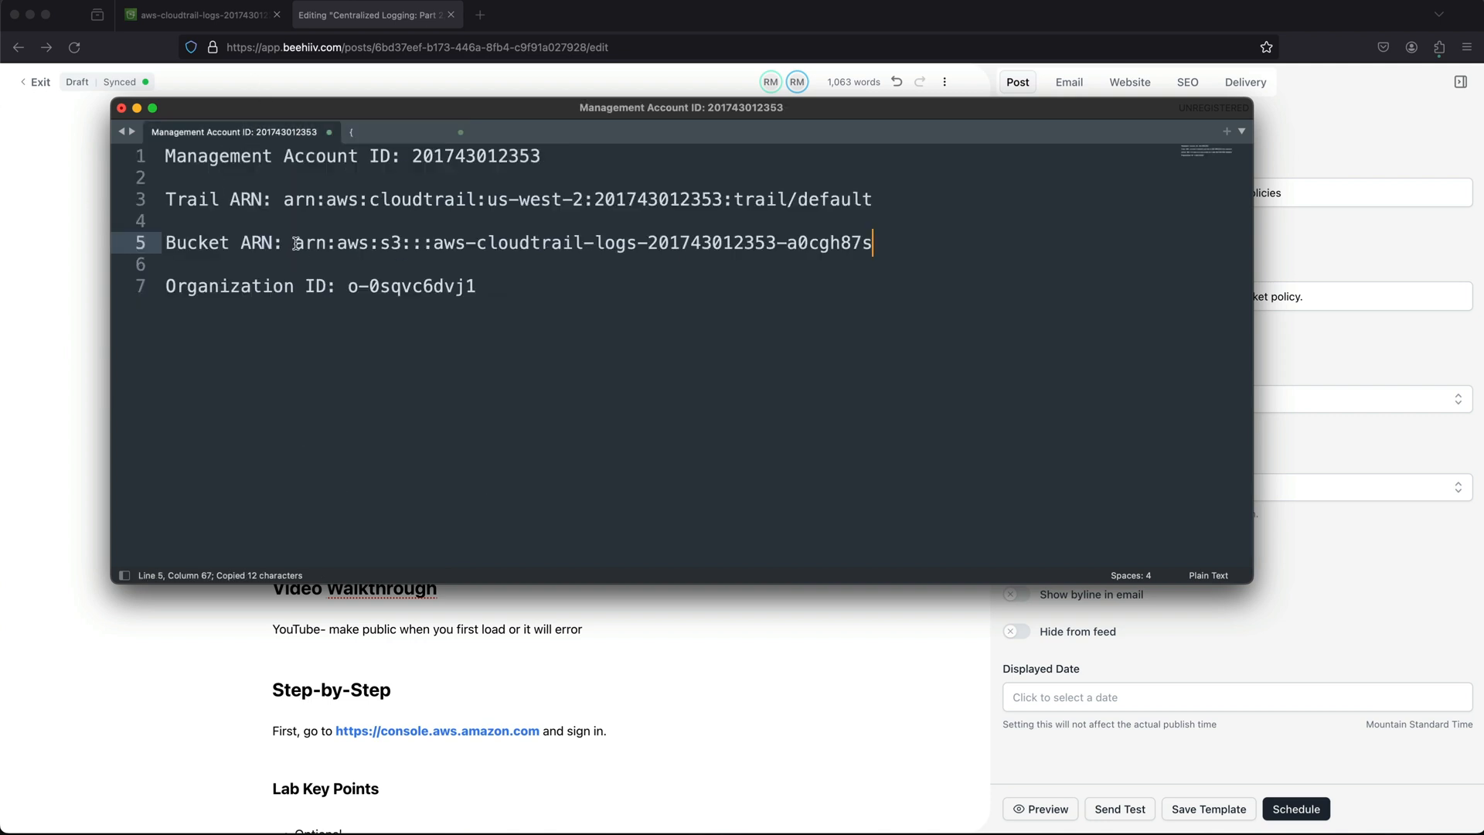
drag(293, 242, 875, 243)
key(super+c)
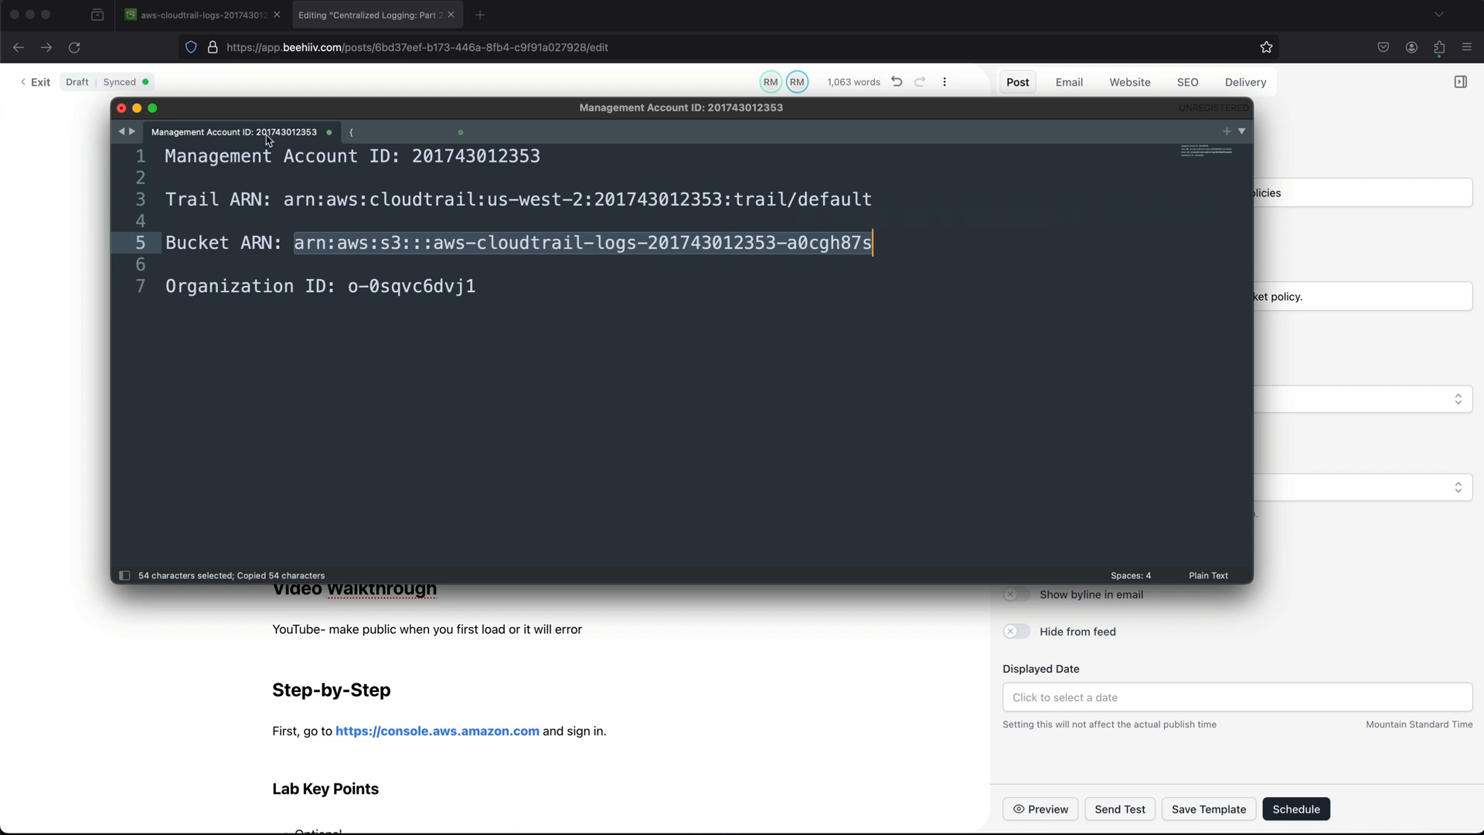
click(407, 133)
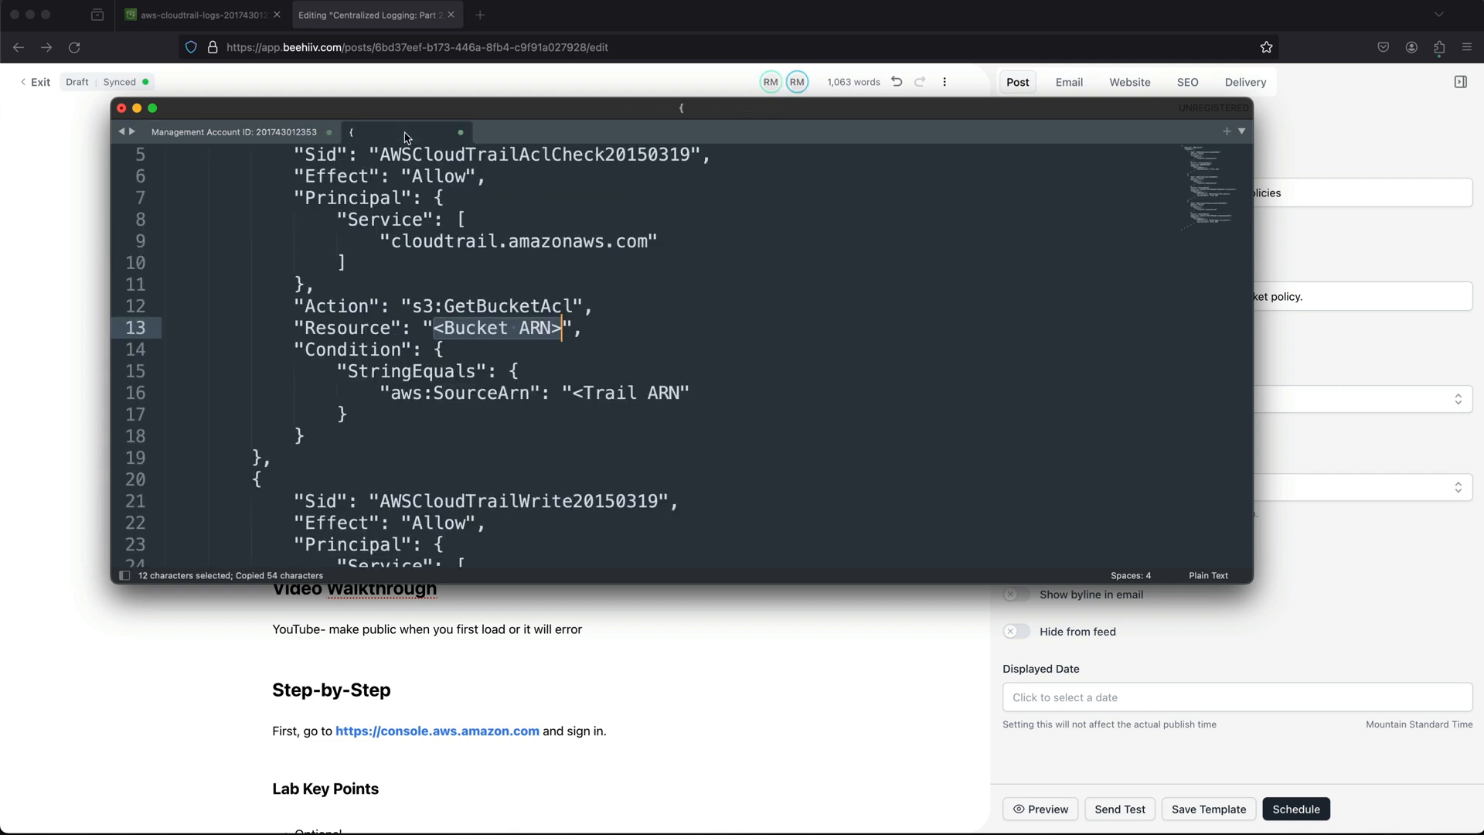
key(super+v)
- Review the first statement's resource ARN, its StringEquals condition block and its CloudTrail service principal
click(435, 329)
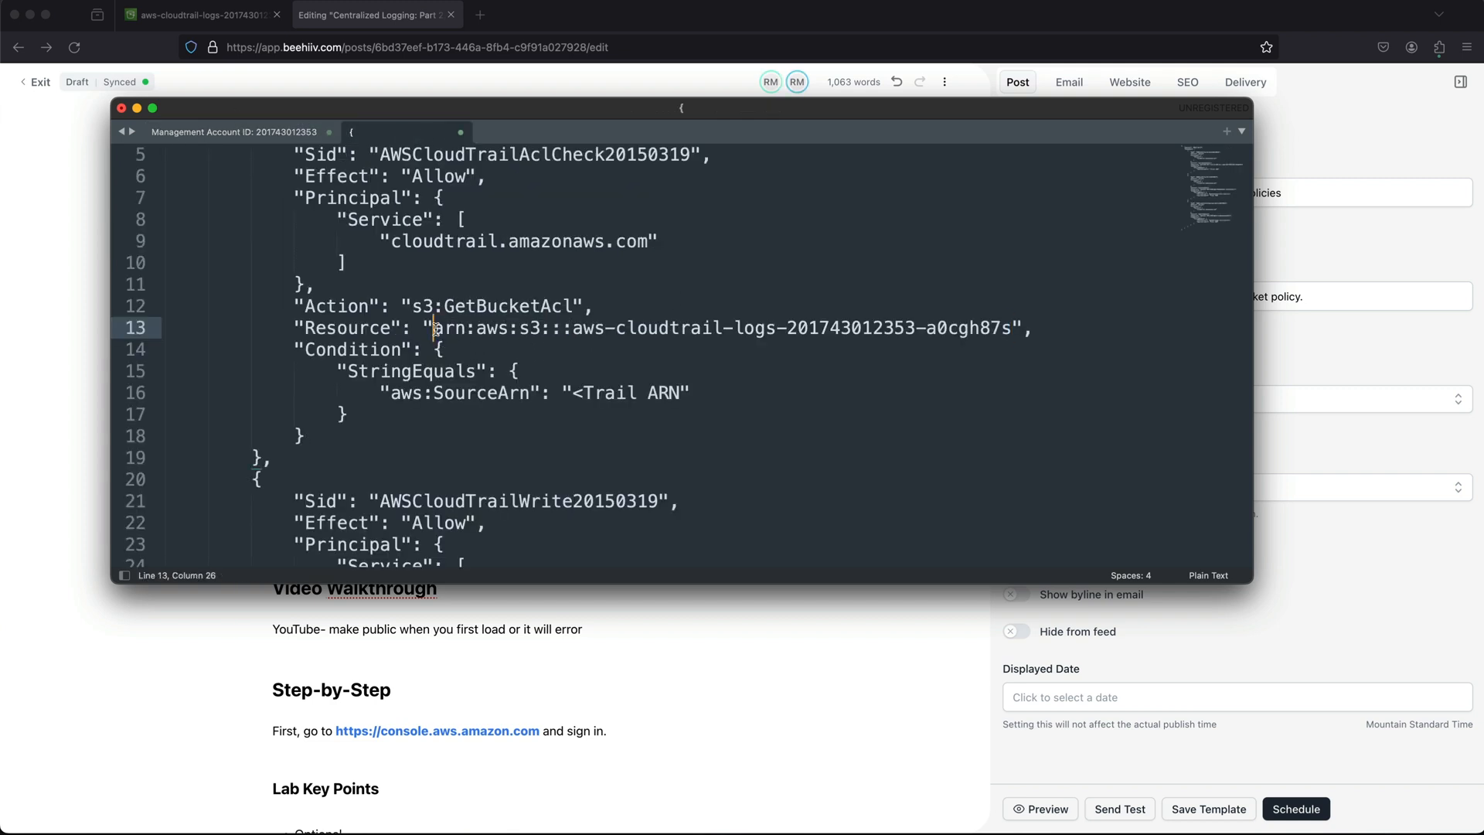
click(1011, 328)
drag(1011, 328, 435, 319)
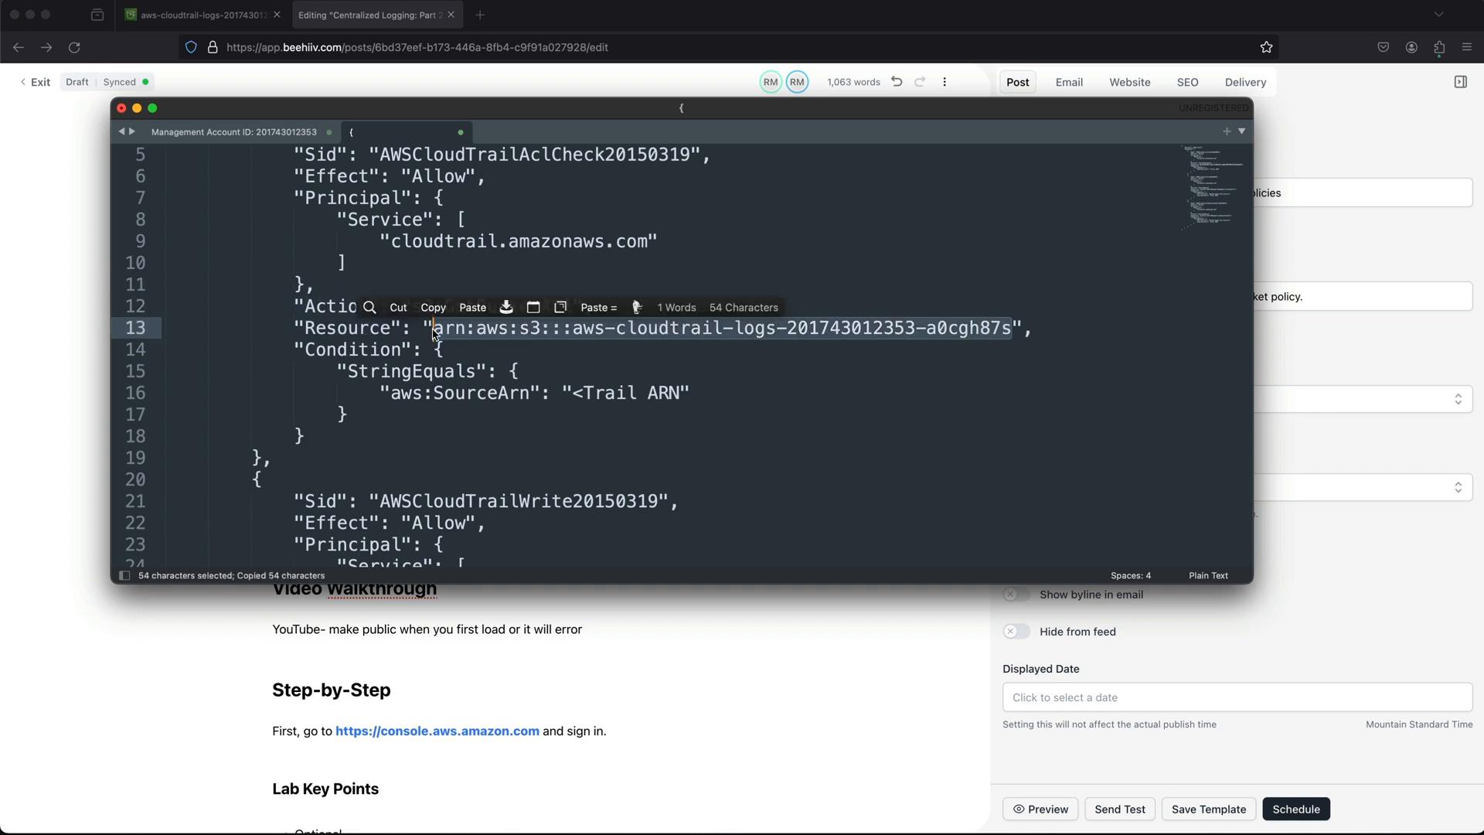
click(667, 260)
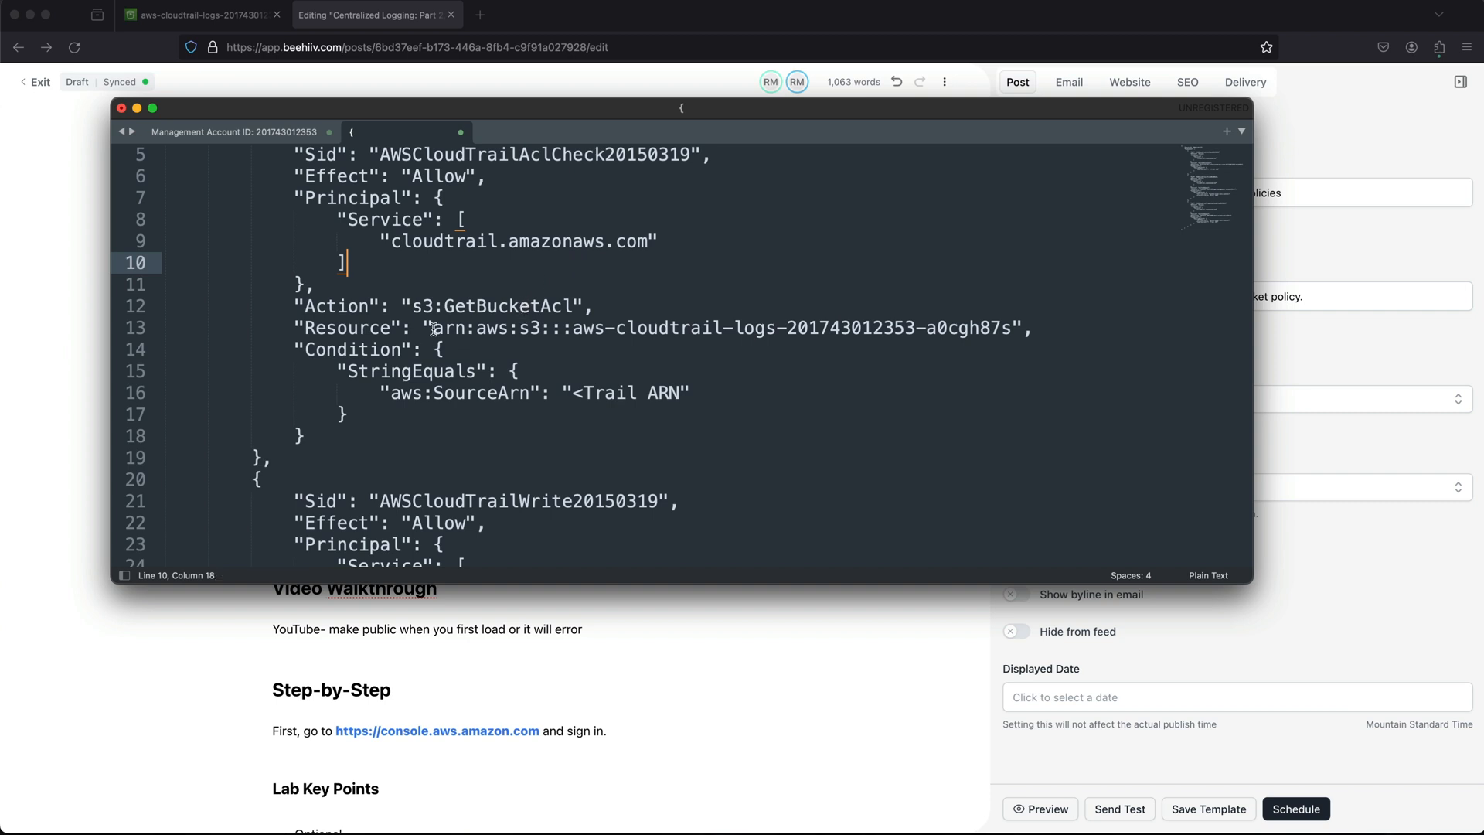
drag(433, 328, 1013, 329)
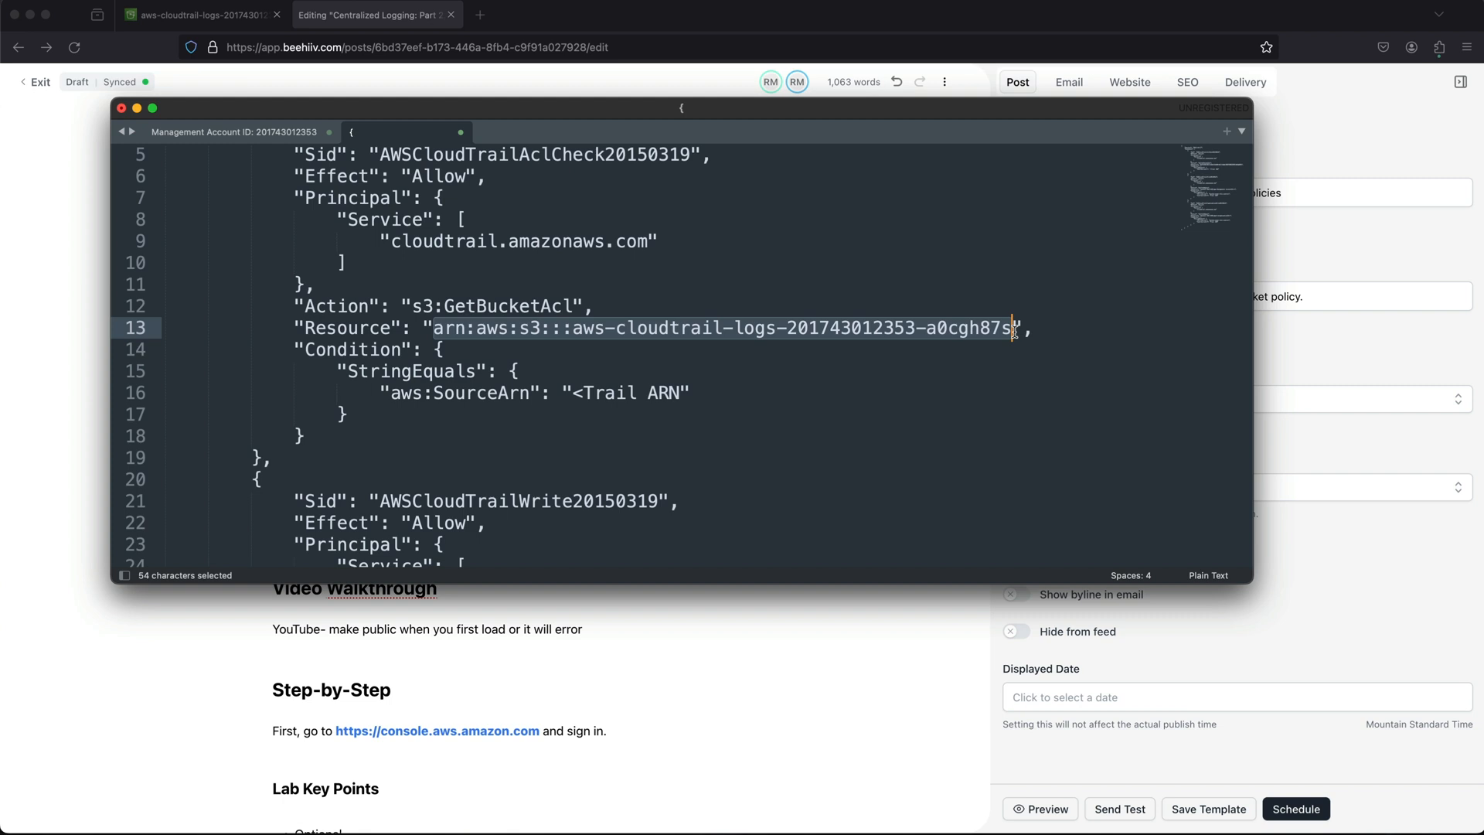
key(super+c)
click(306, 350)
drag(306, 349, 375, 418)
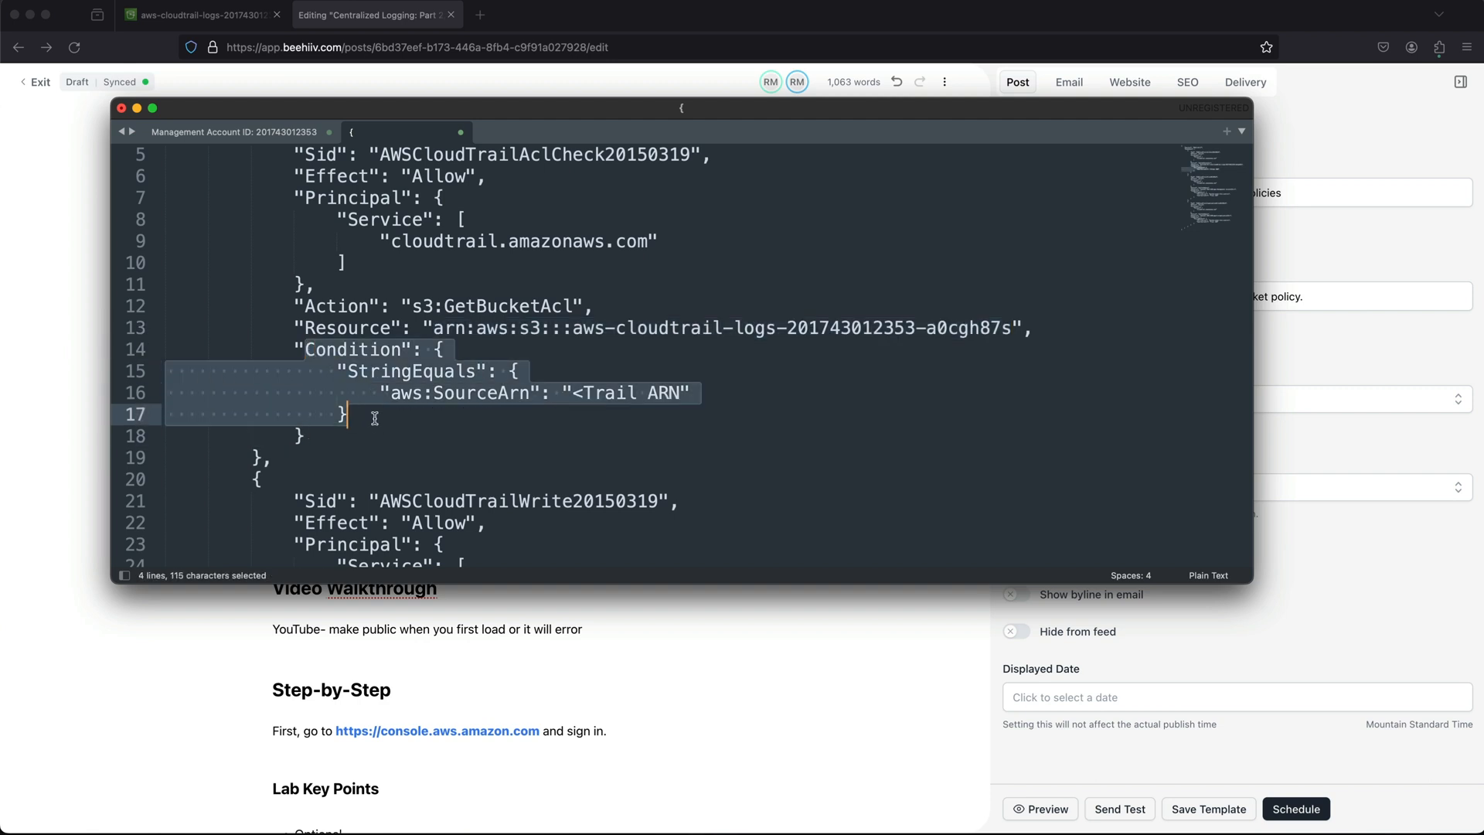
key(super+c)
drag(389, 242, 661, 243)
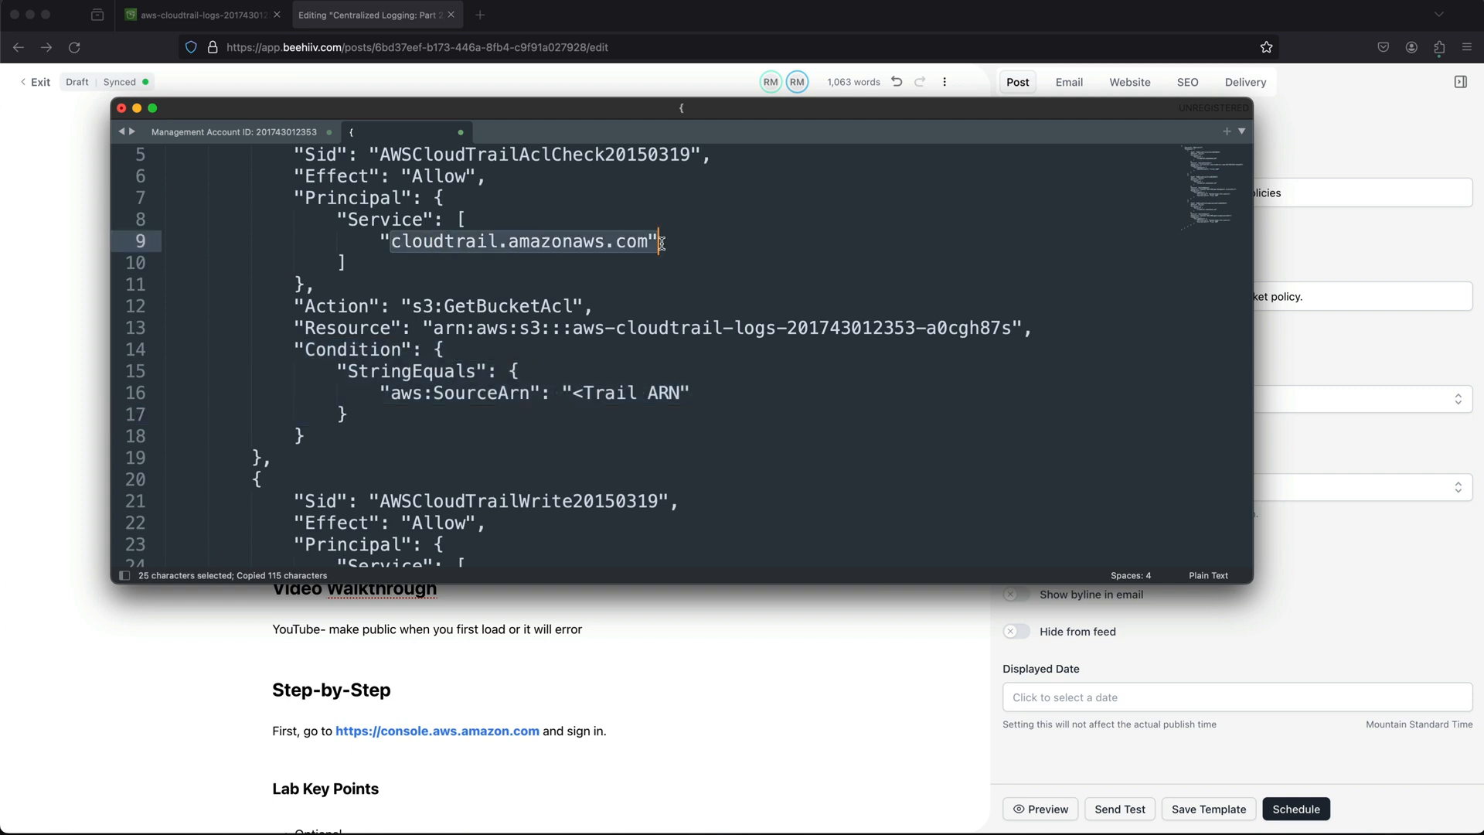
key(super+c)
drag(424, 327, 1011, 327)
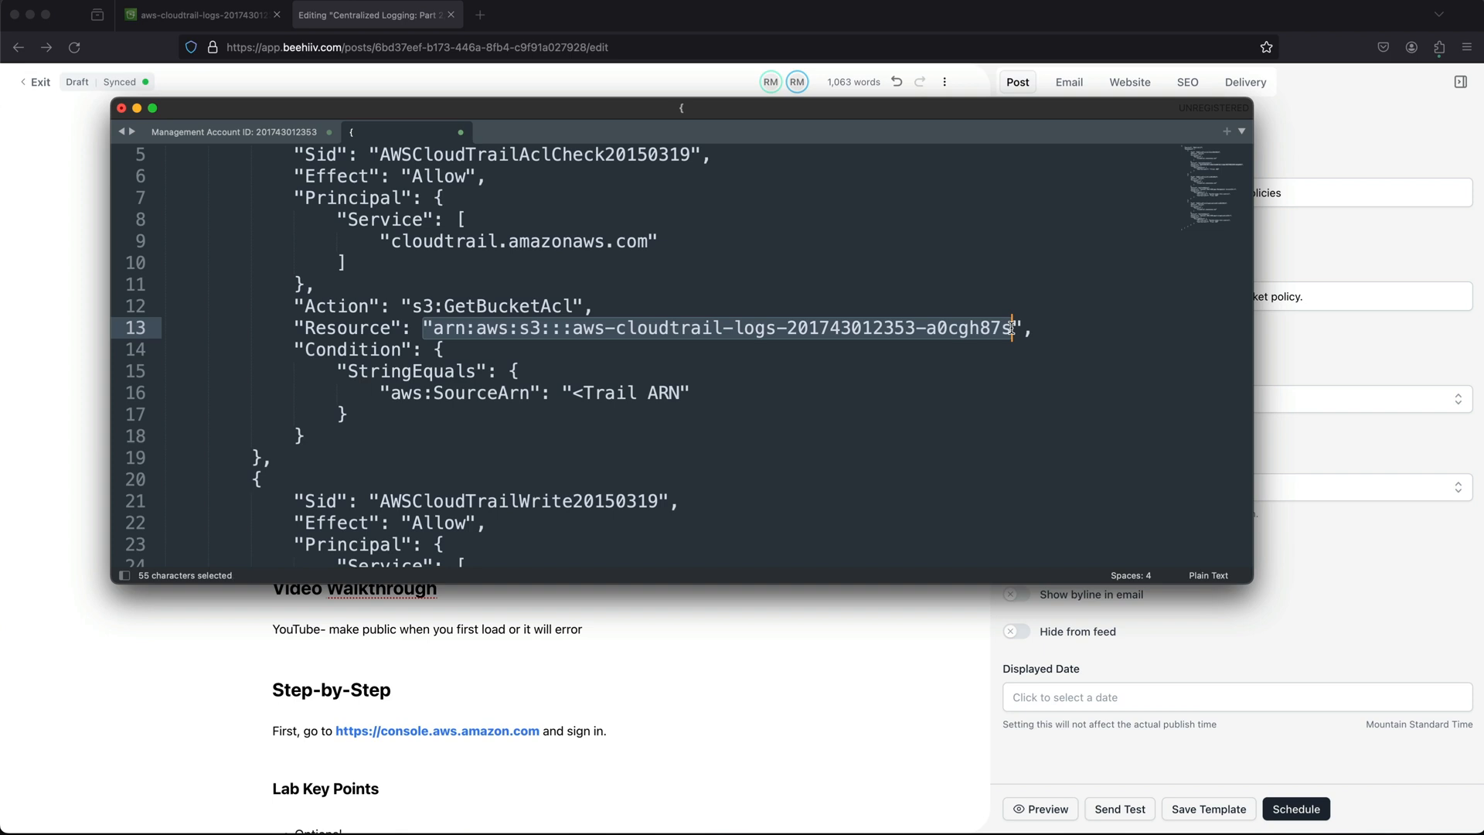
key(super+c)
- Replace the <Trail ARN placeholder in the first statement's aws:SourceArn condition with the trail ARN copied from the notes
click(572, 392)
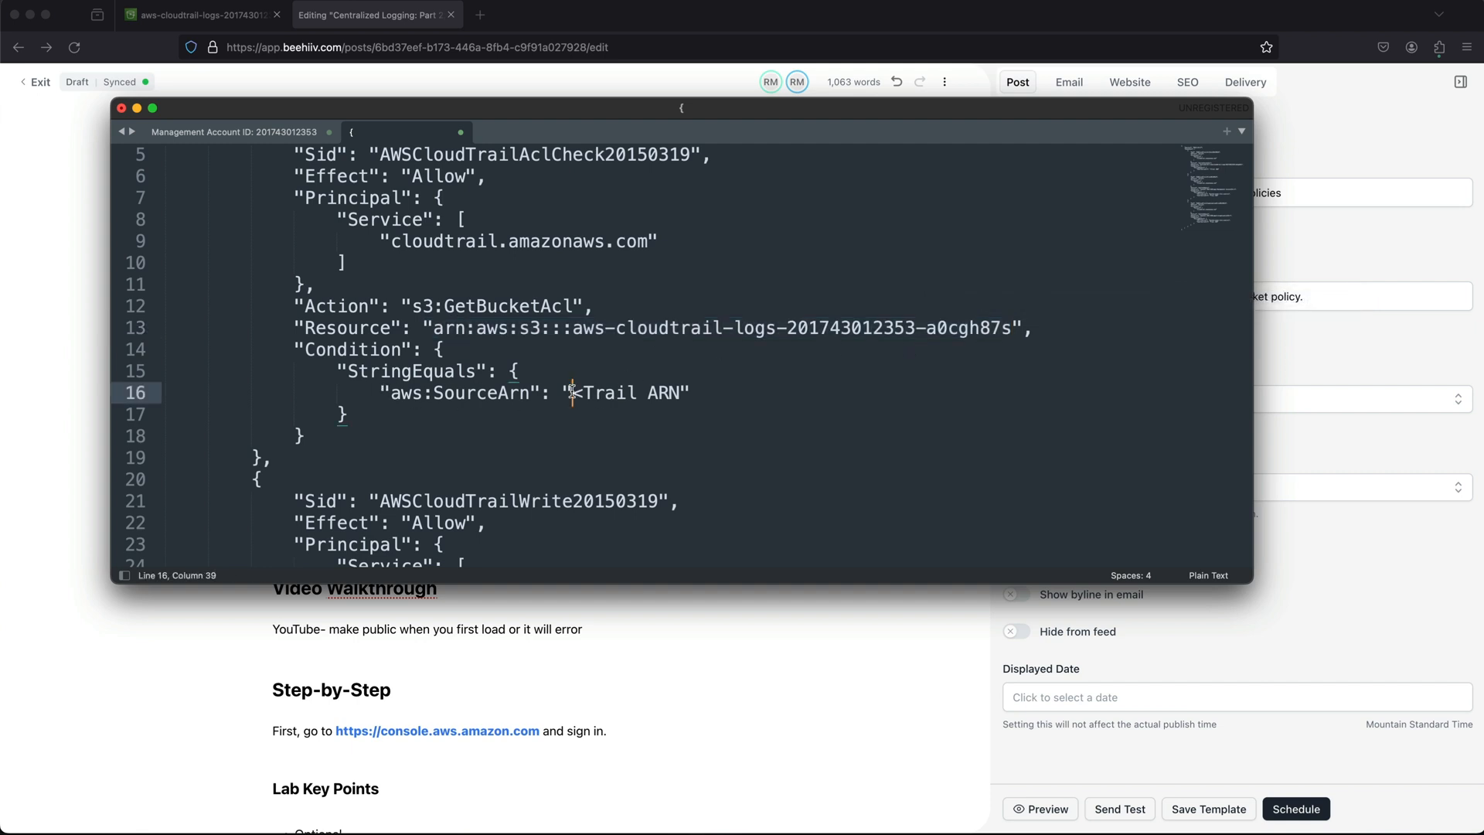
drag(572, 392, 677, 398)
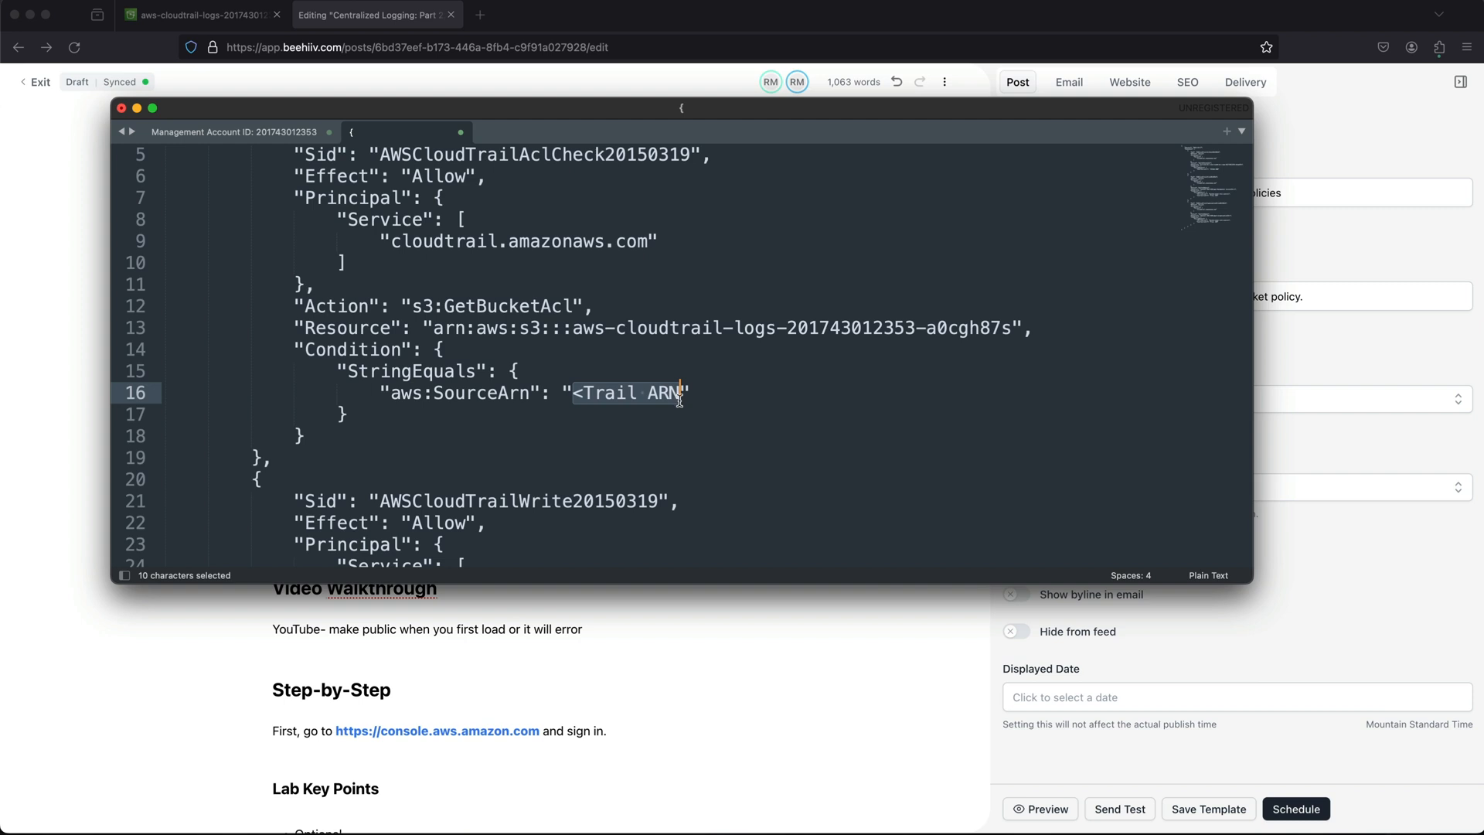
key(super+c)
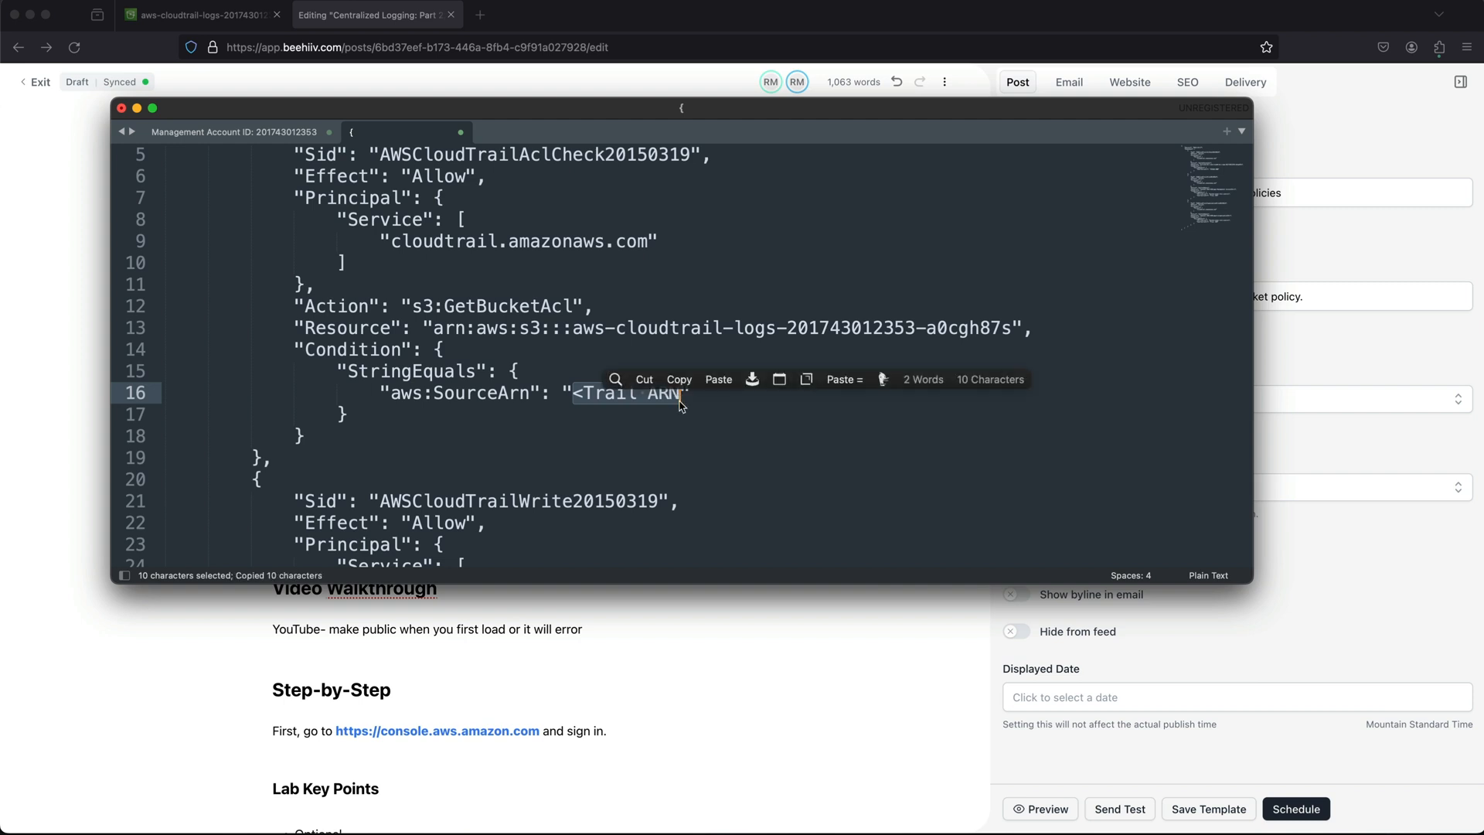
click(221, 137)
click(317, 199)
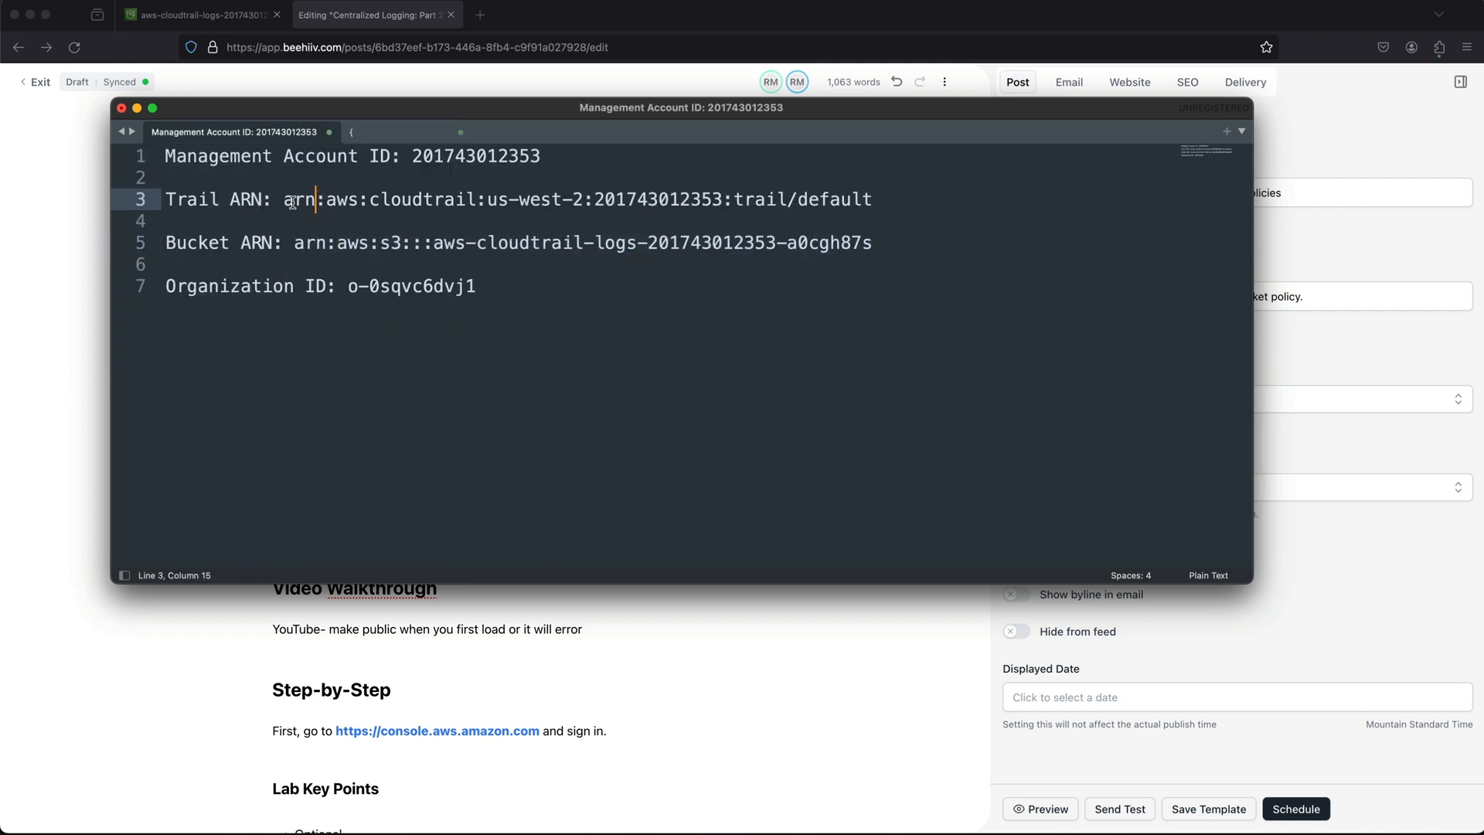
drag(284, 199, 872, 203)
key(super+c)
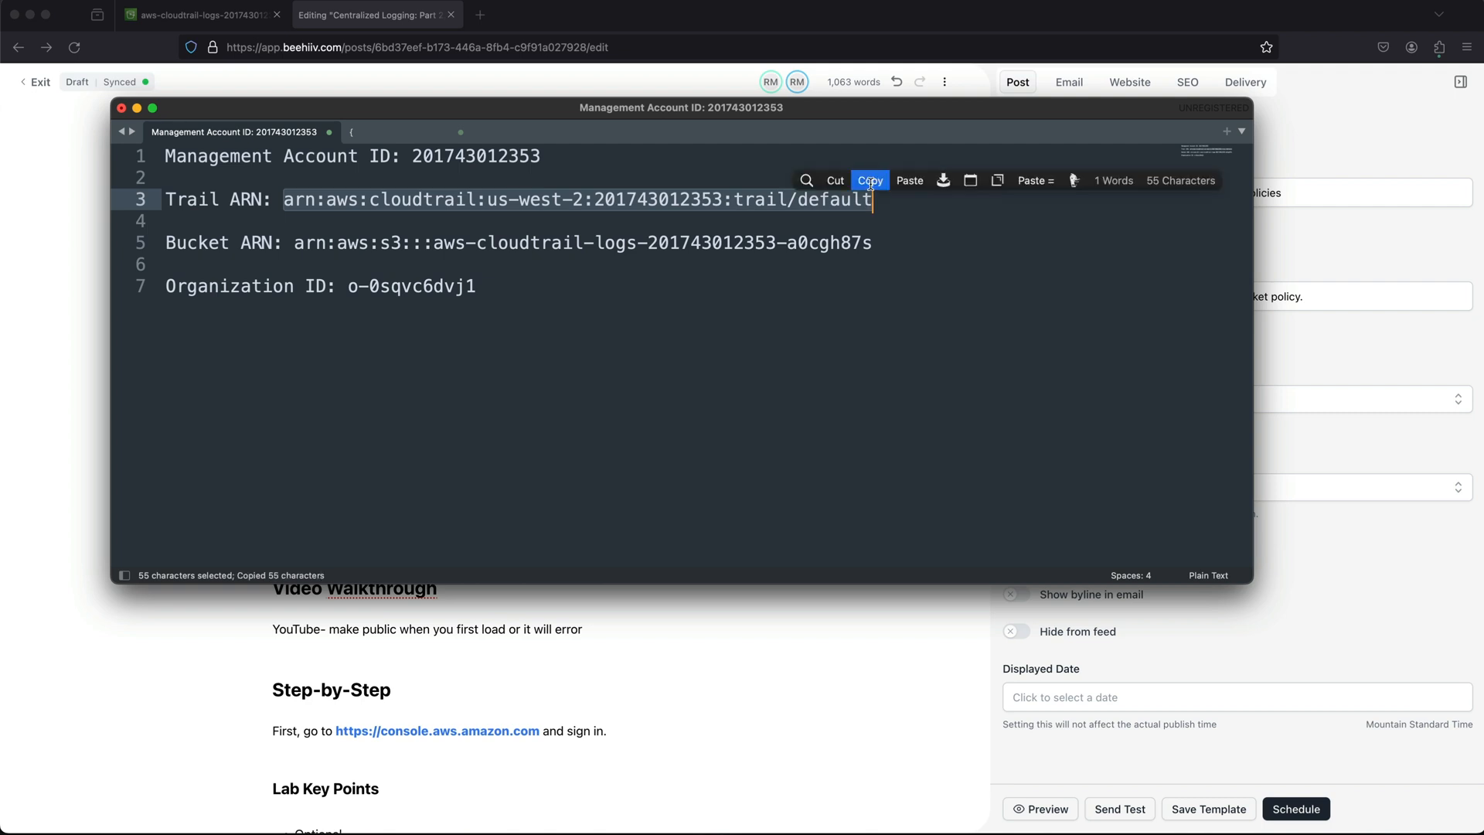
click(870, 181)
click(394, 132)
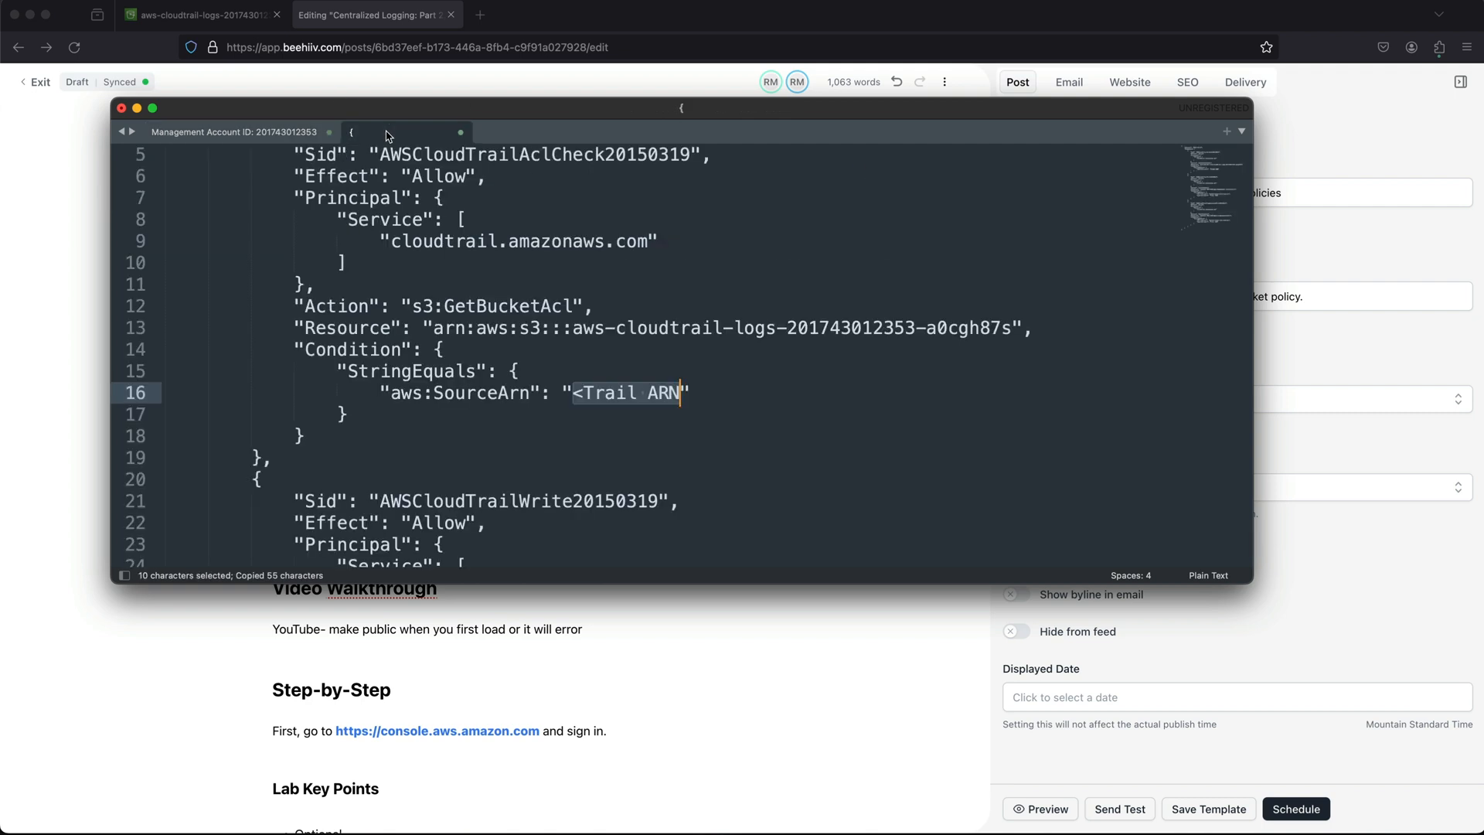
key(super+v)
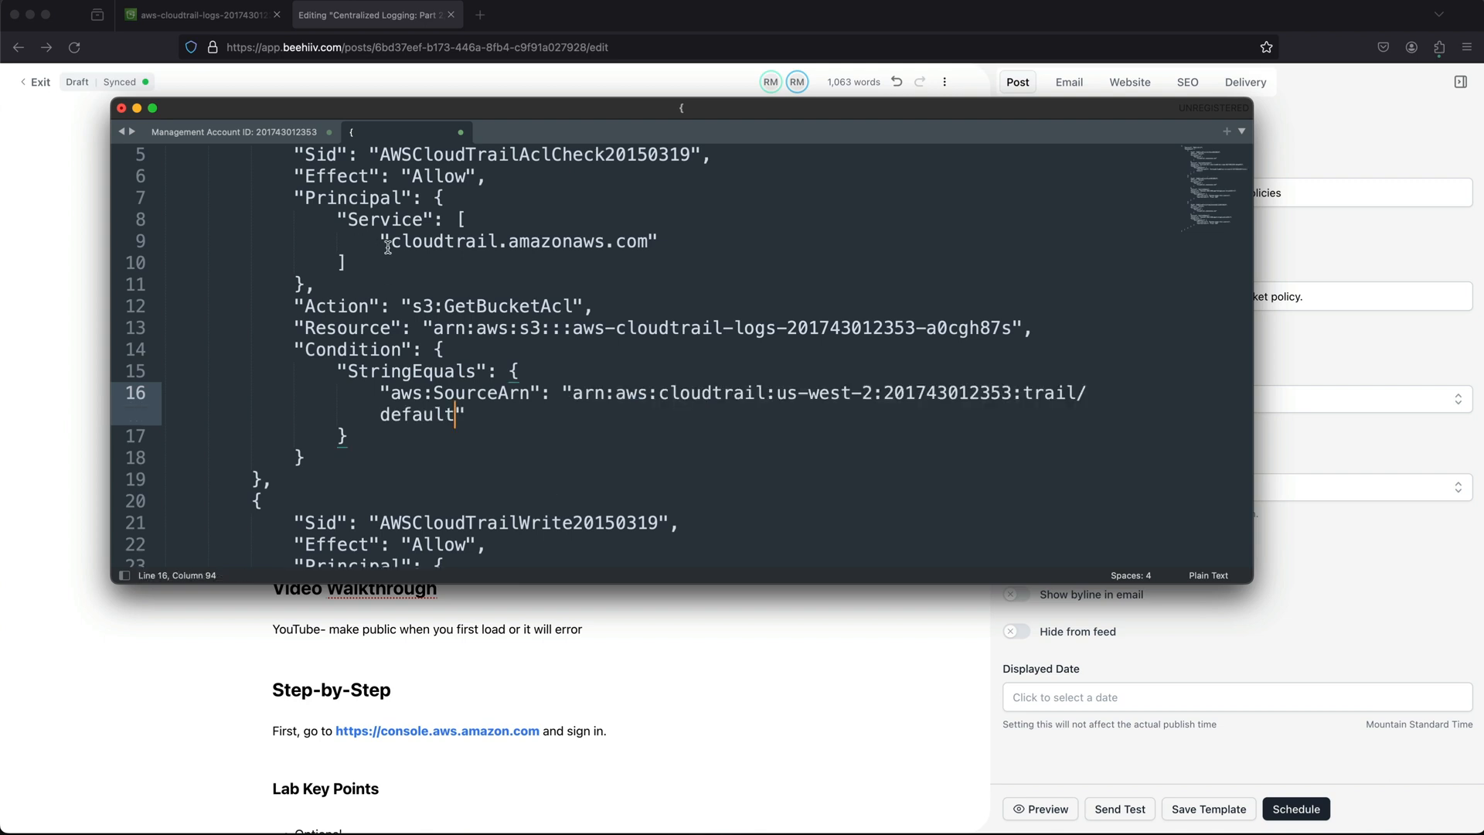
- Review the first statement's service principal, s3:GetBucketAcl action, bucket resource and aws:SourceArn trail condition
drag(389, 246, 503, 255)
key(super+c)
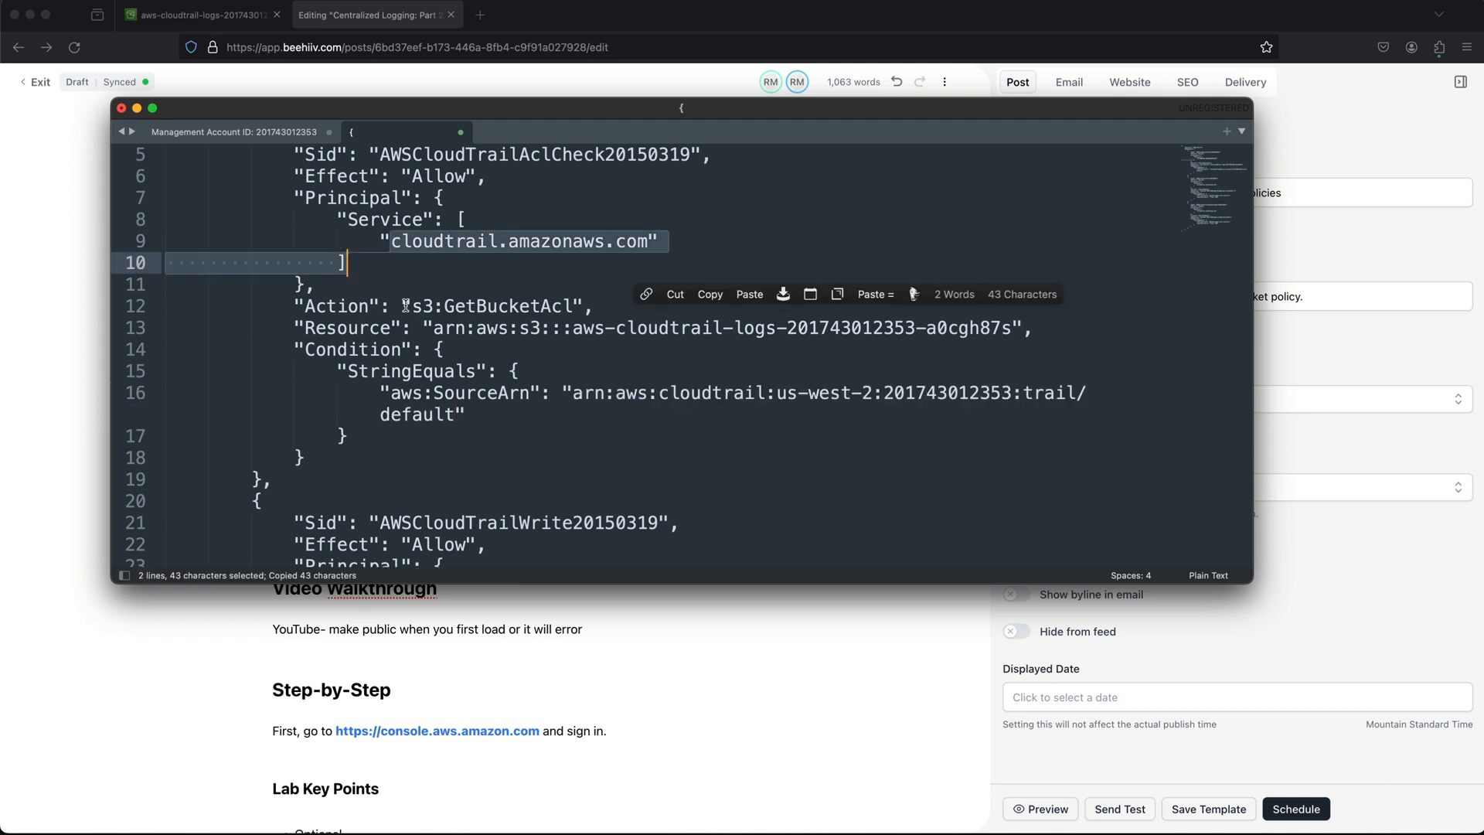
drag(412, 306, 569, 306)
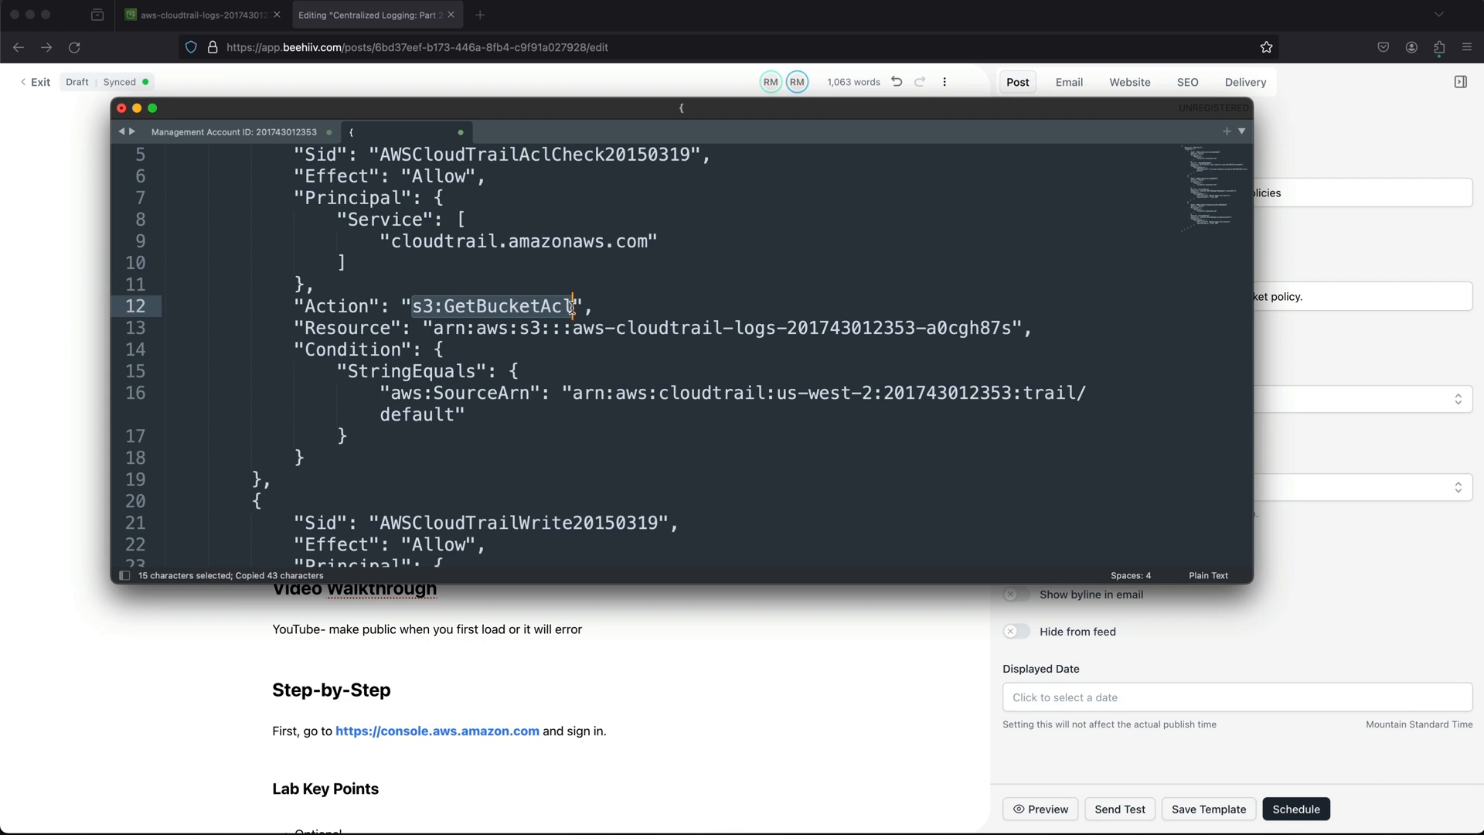
key(super+c)
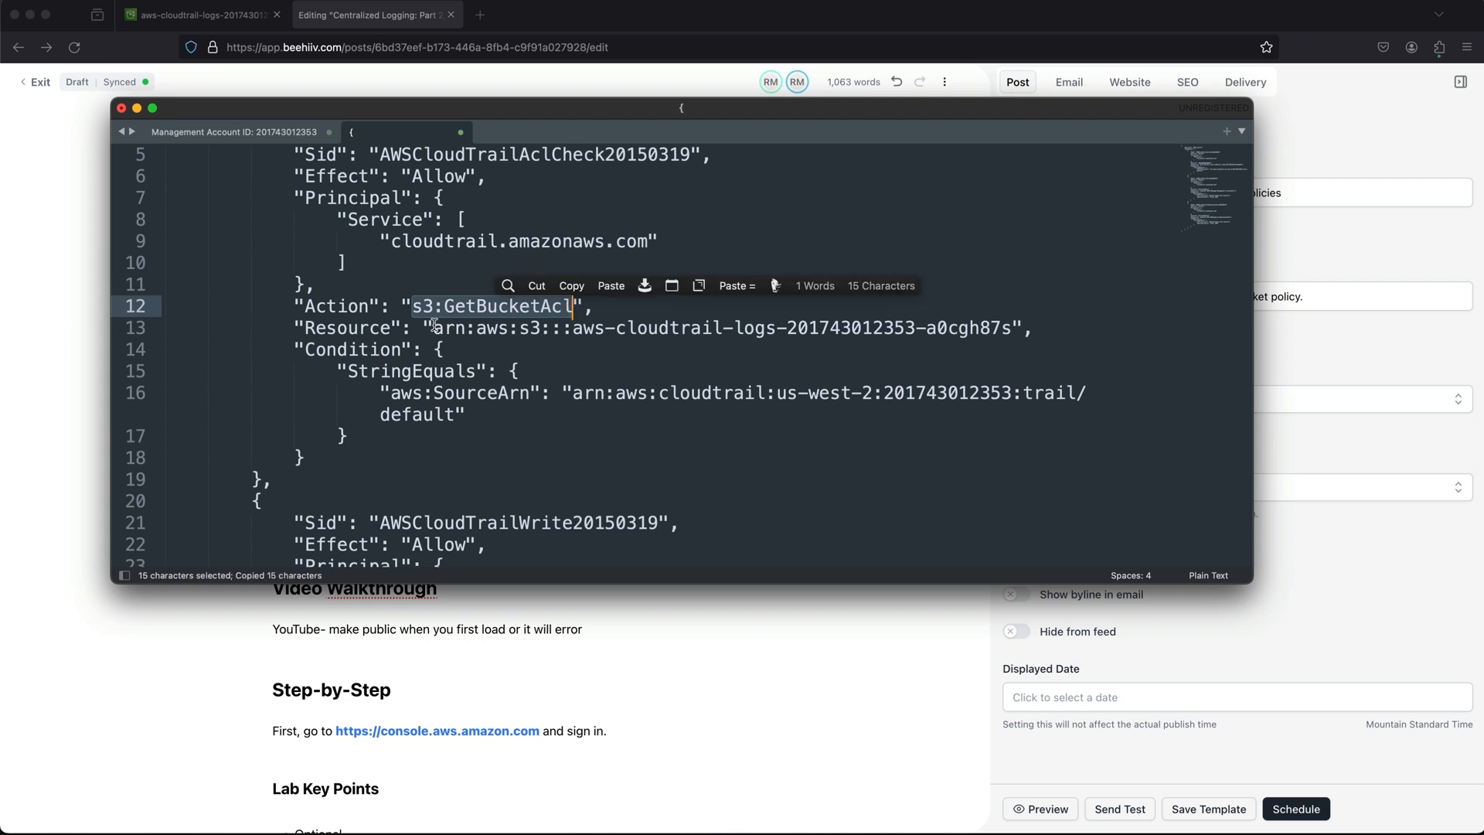
drag(431, 327, 1002, 332)
key(super+c)
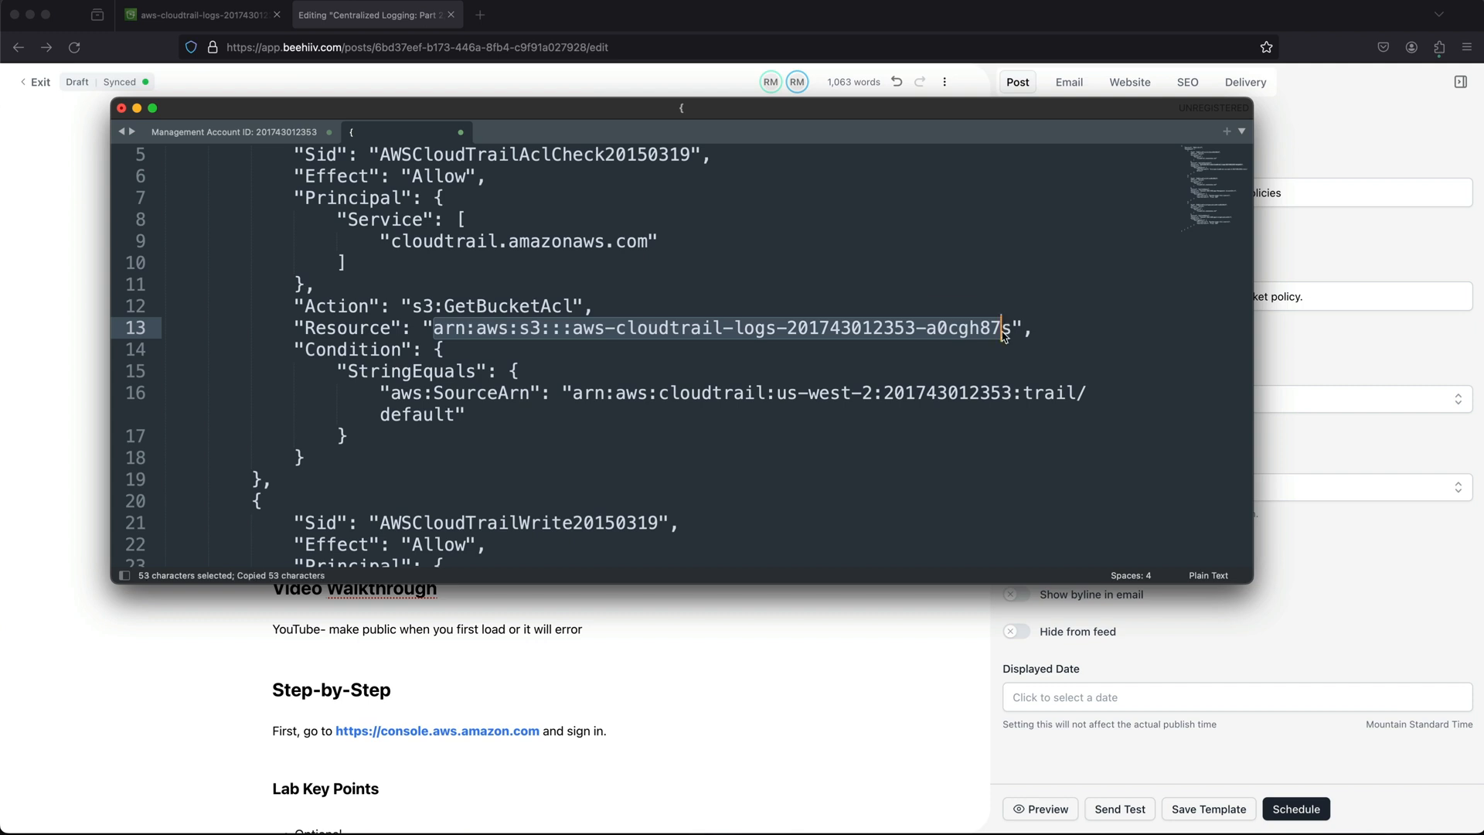
drag(578, 392, 1089, 393)
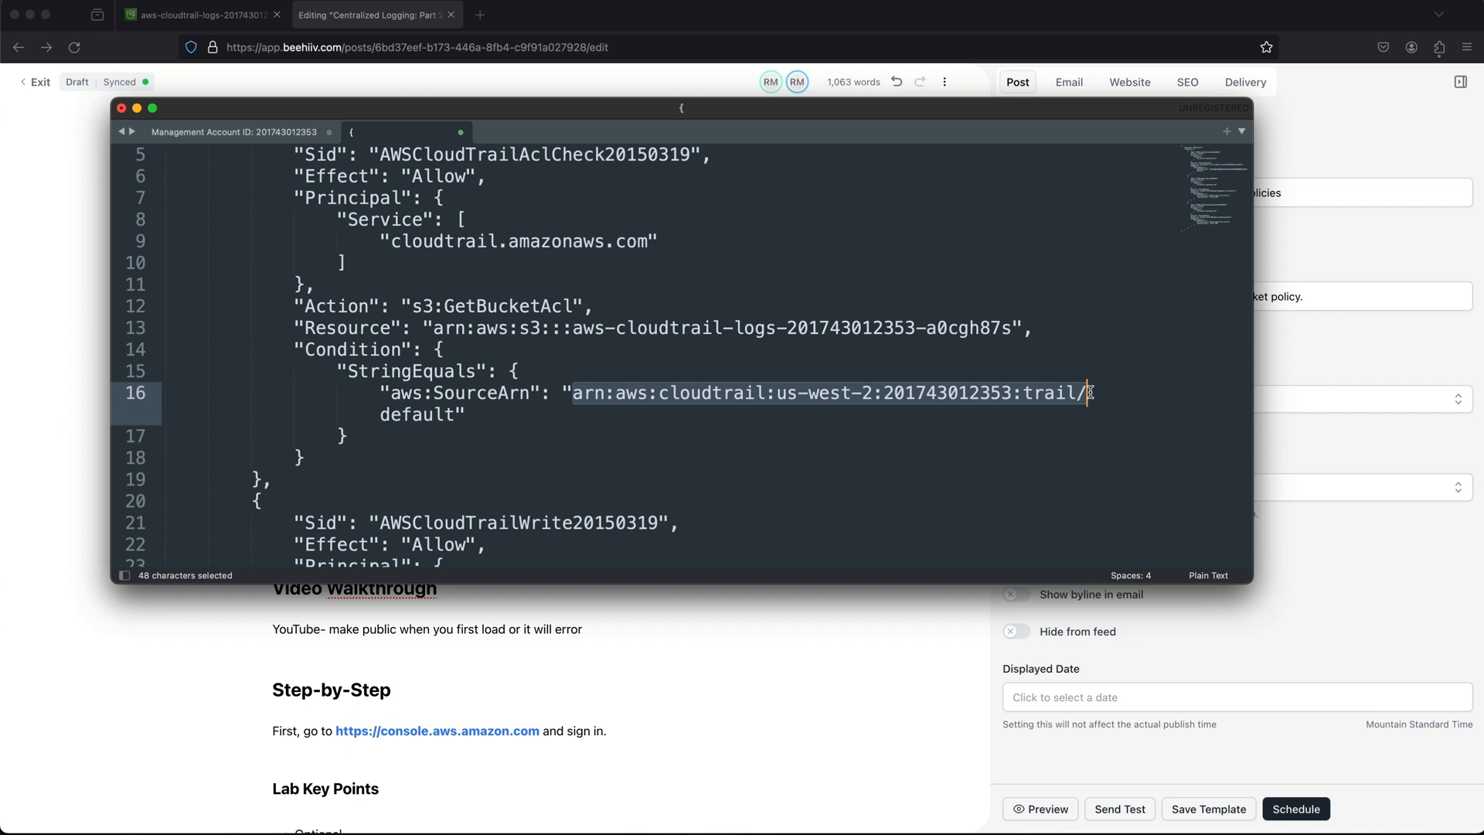
key(super+c)
- Widen the editor window to fit the trail ARN on one line, and review the first statement's Condition block and service principal
drag(1252, 380, 1303, 381)
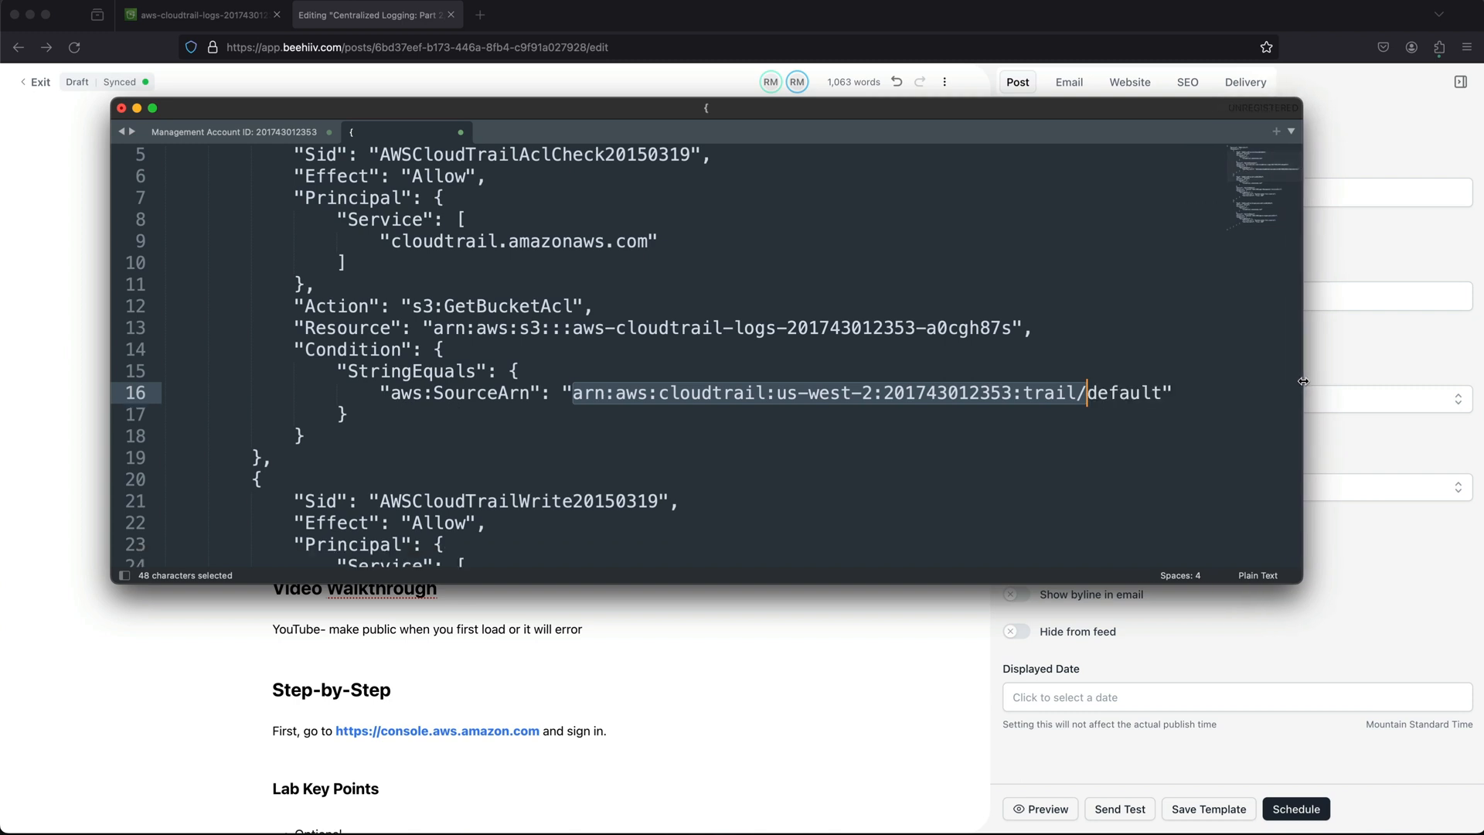
click(1182, 394)
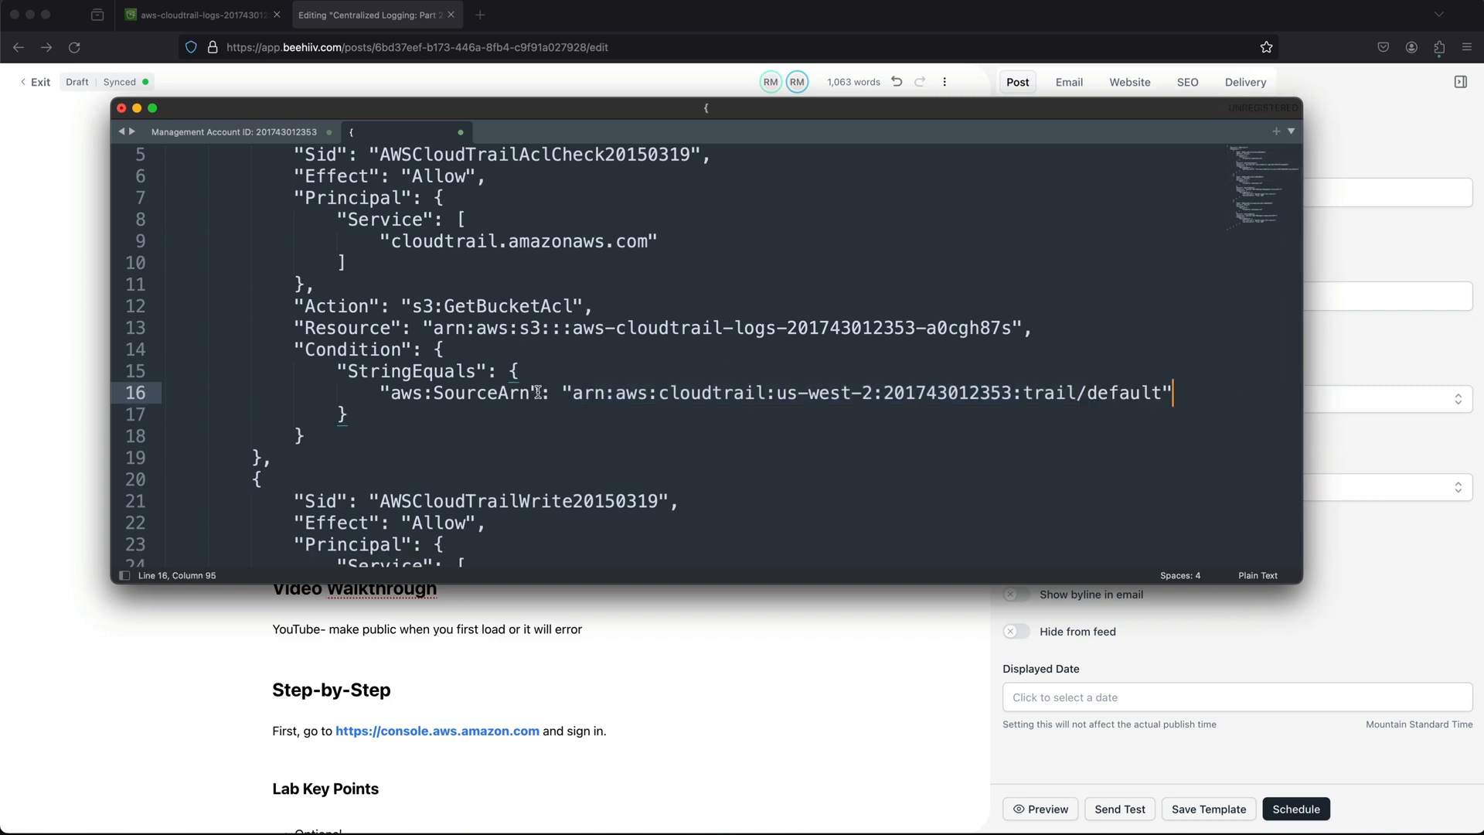
drag(538, 393, 917, 408)
key(super+c)
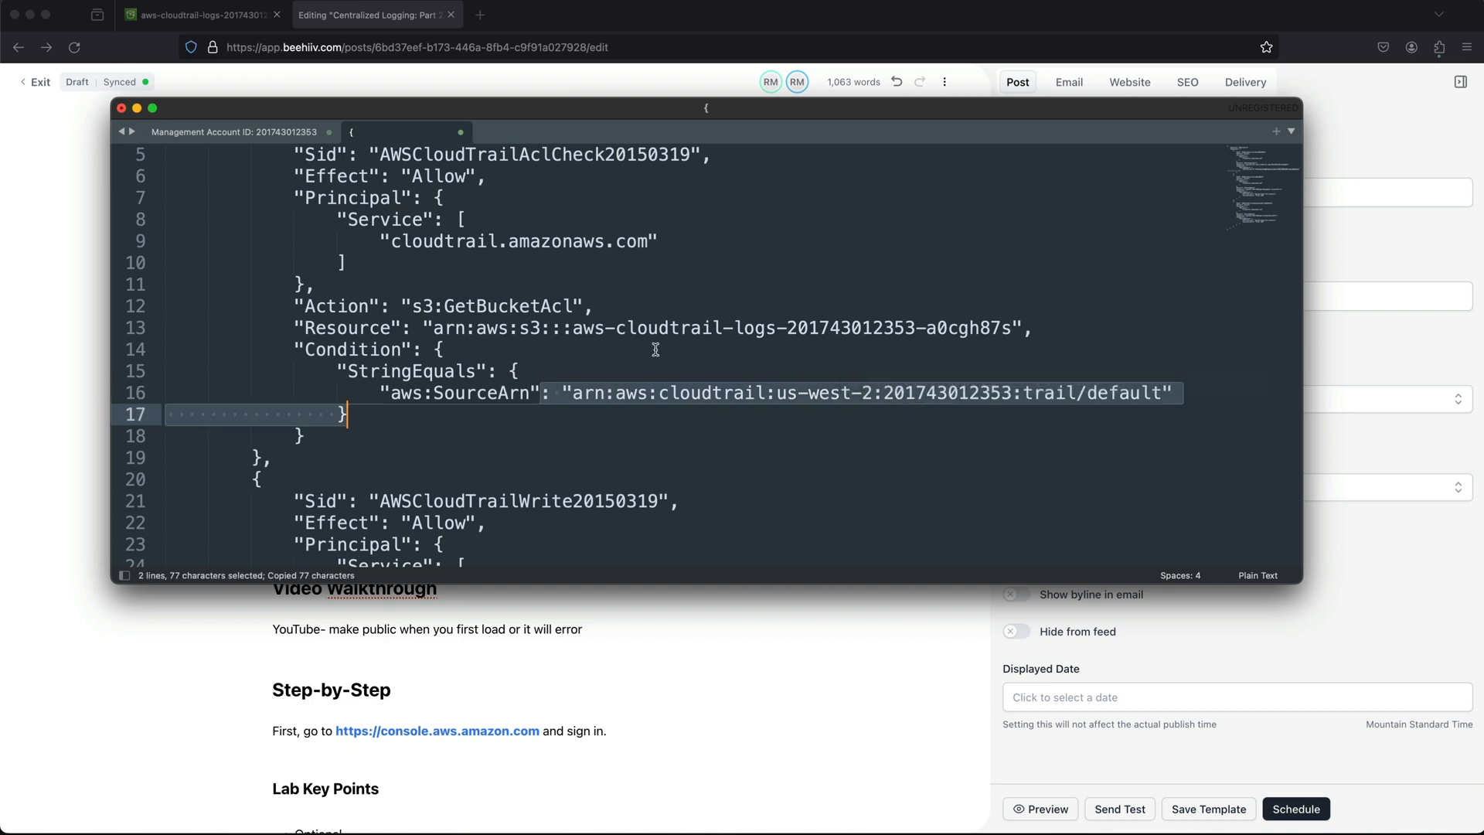
drag(390, 241, 643, 242)
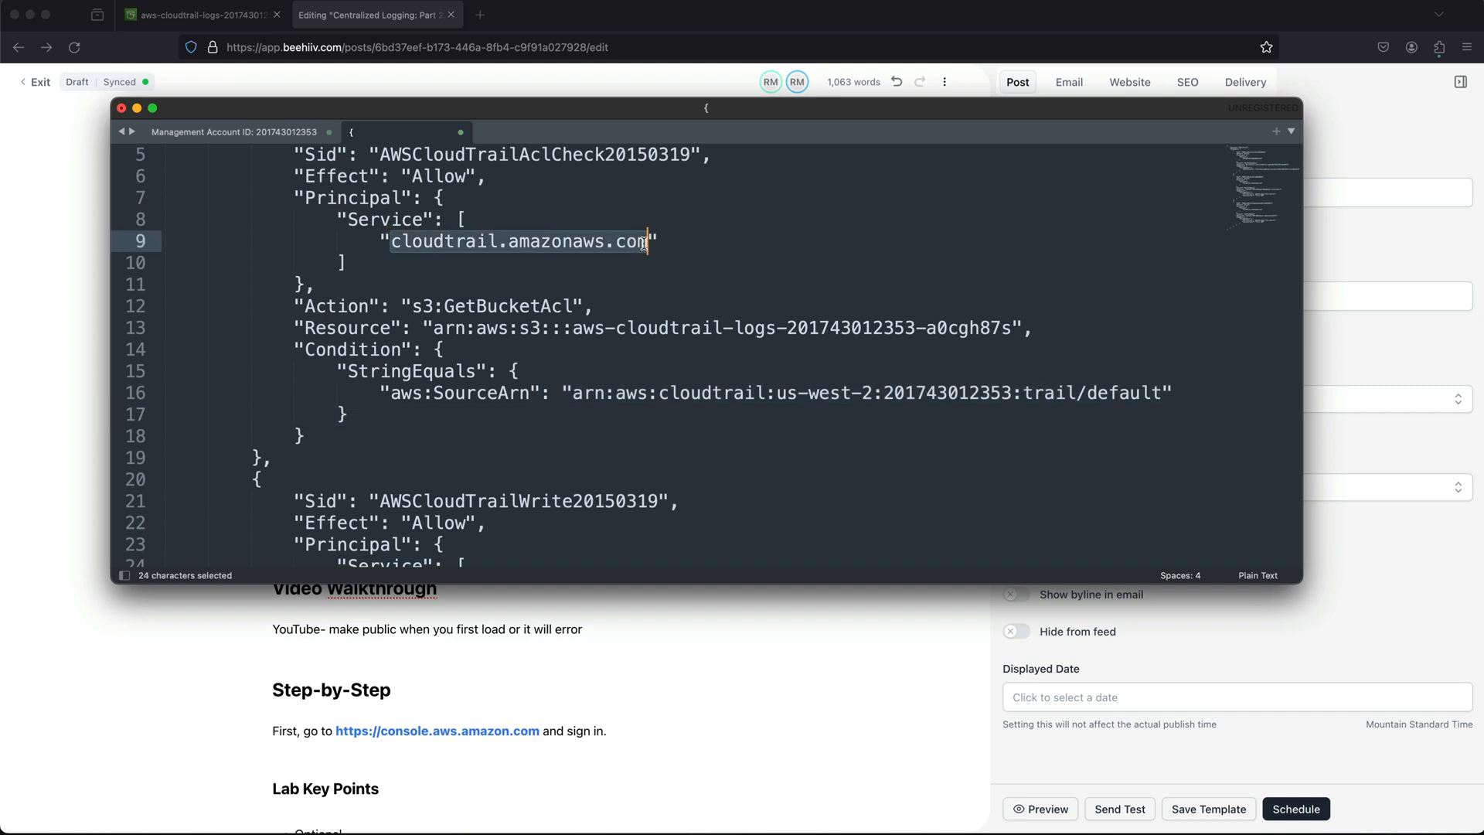
key(super+c)
click(552, 392)
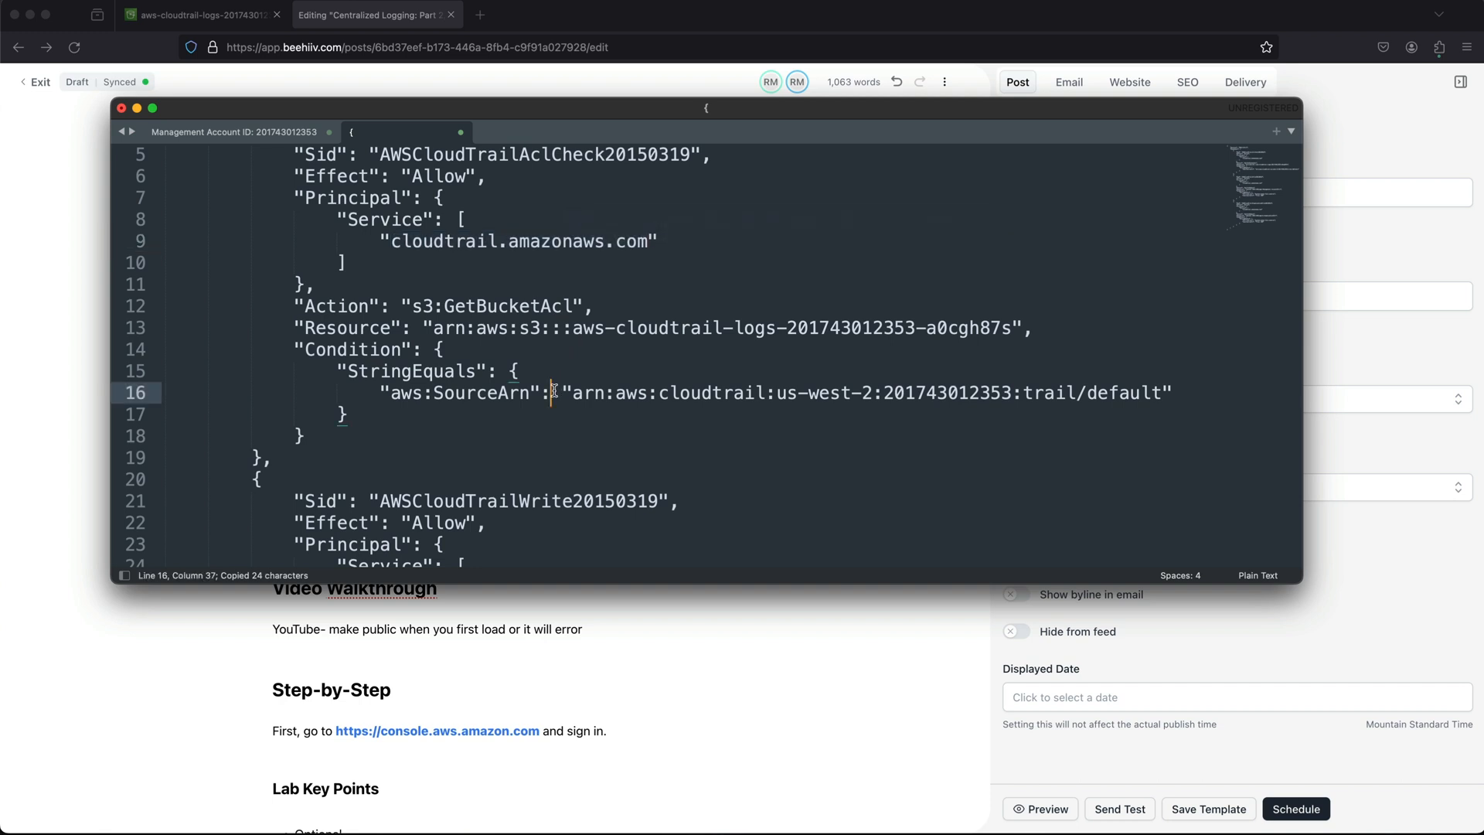
drag(386, 417, 306, 350)
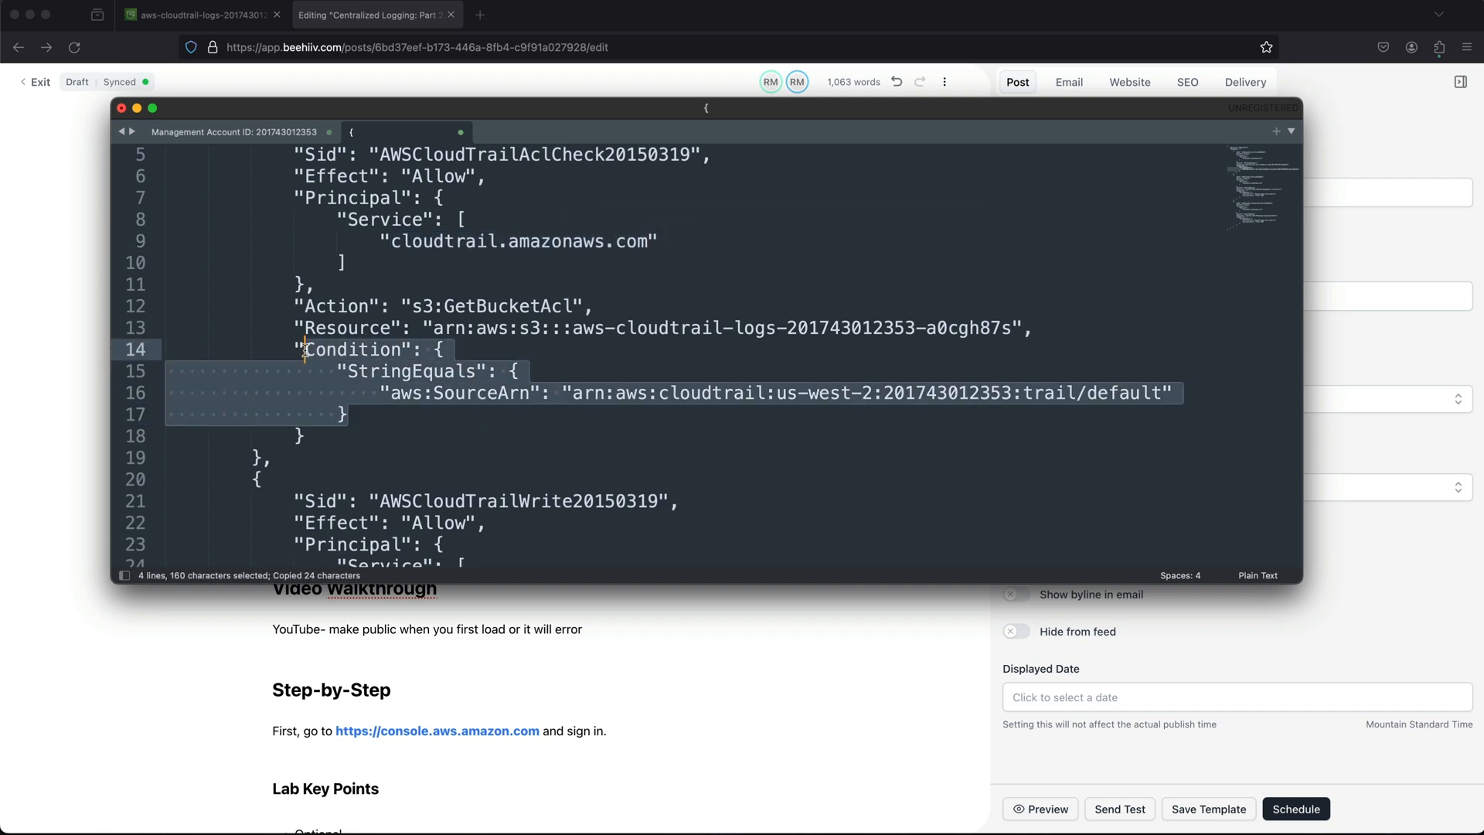
key(super+c)
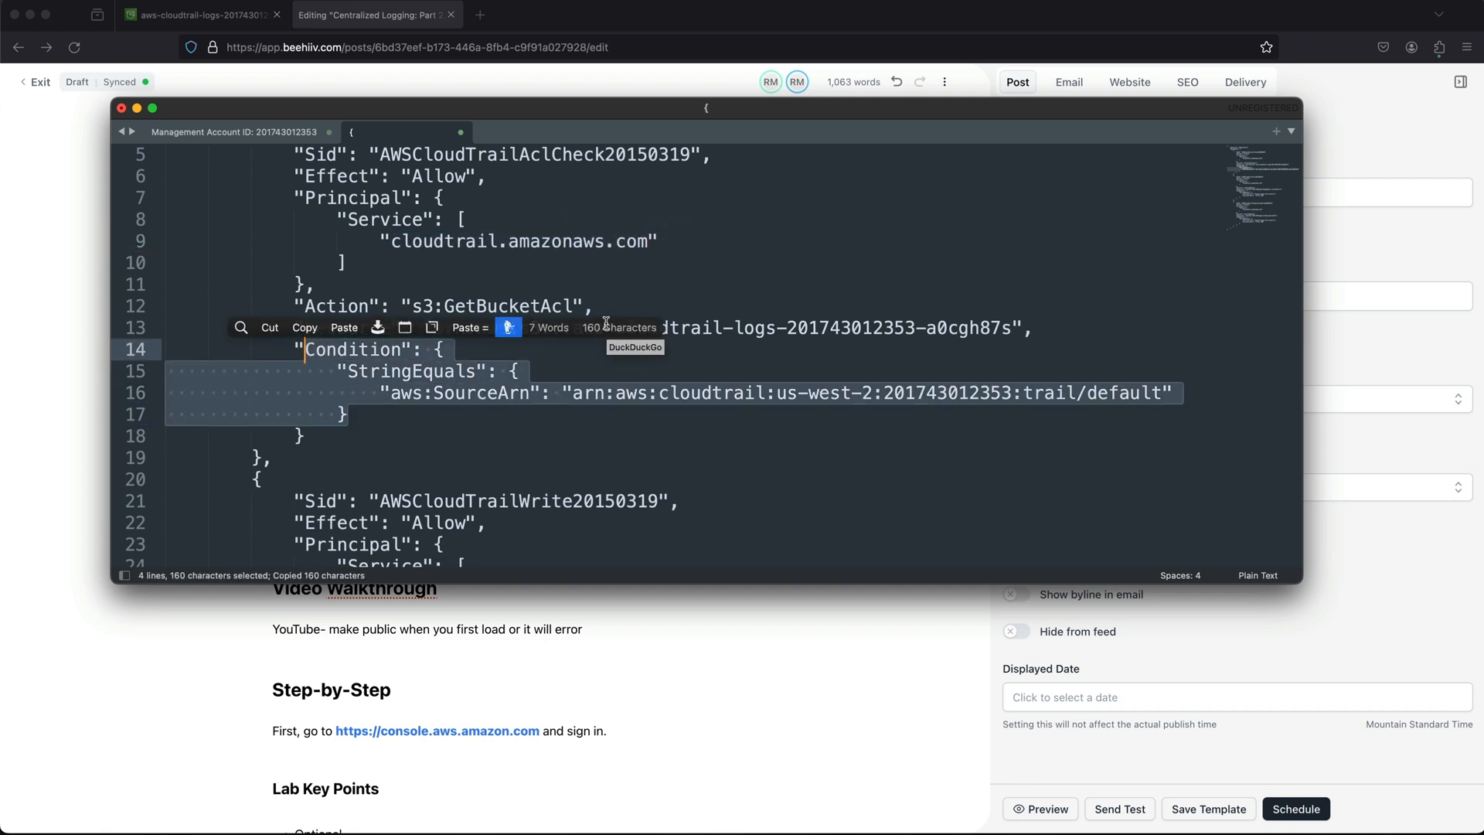
click(657, 417)
- Examine the service principal and the action in the AWSCloudTrailWrite20150319 statement
scroll(657, 419, down, 2)
scroll(657, 419, down, 6)
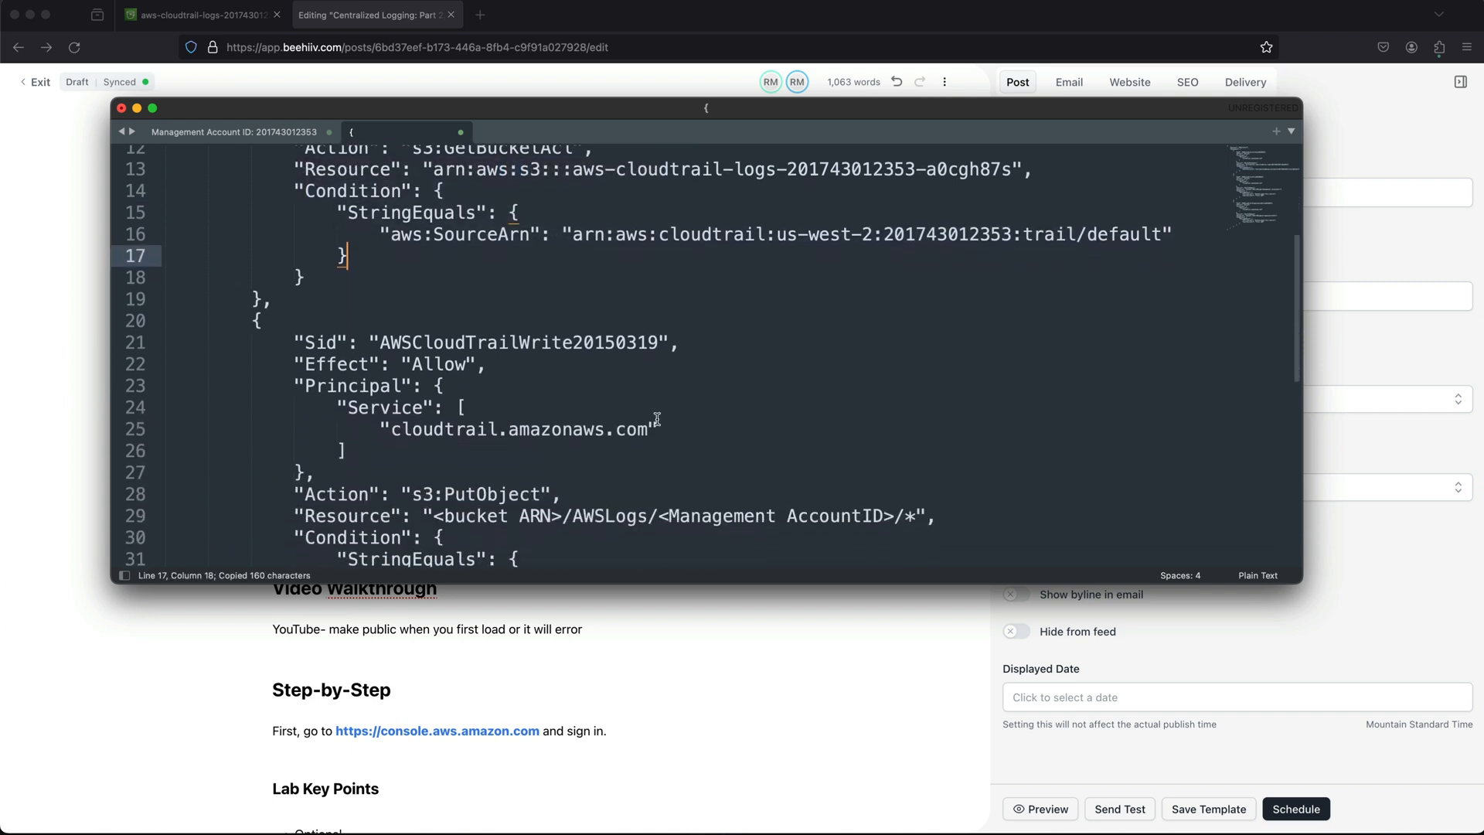
scroll(656, 418, down, 1)
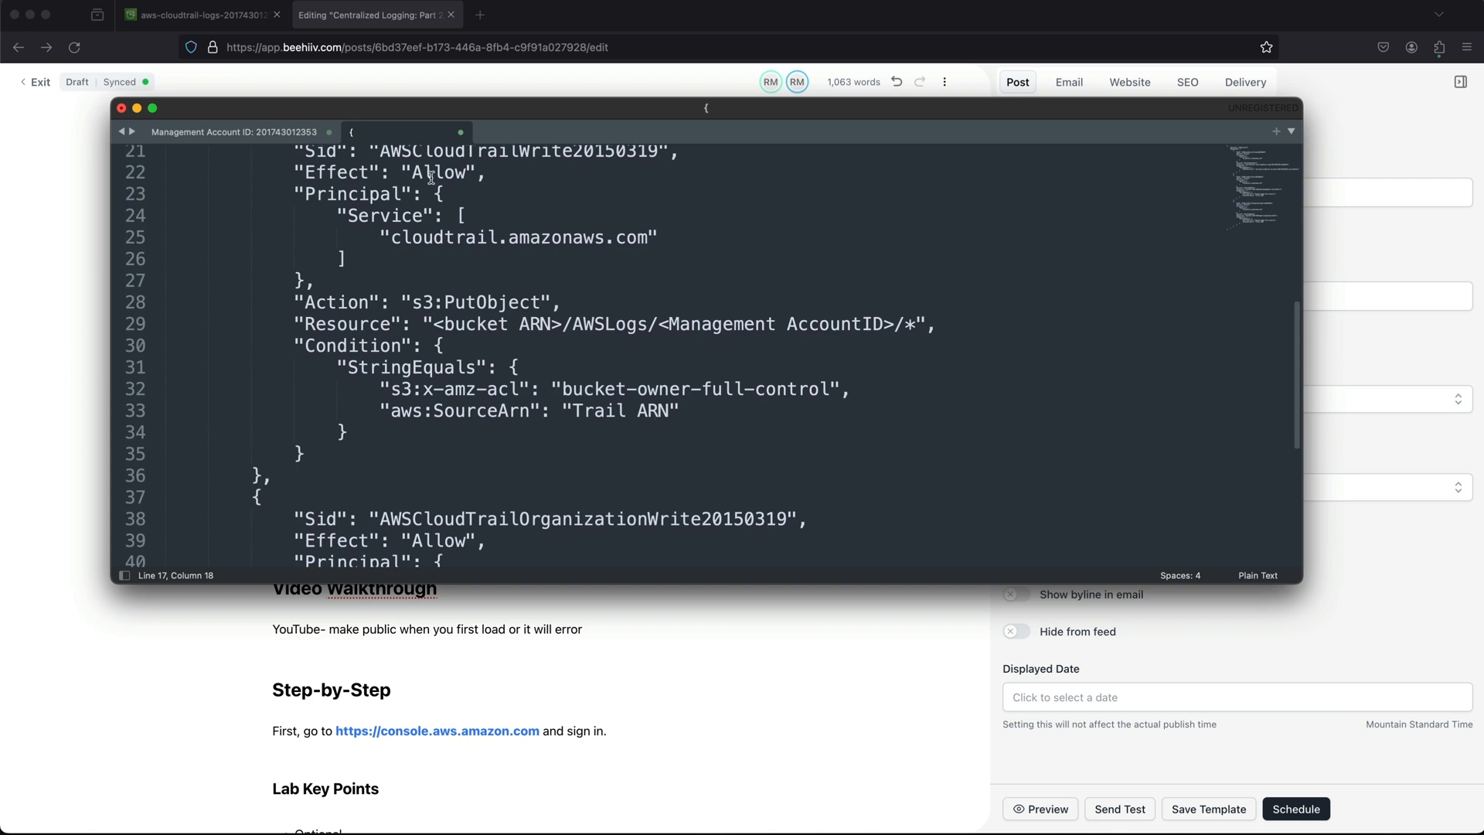
drag(391, 242, 655, 241)
triple_click(654, 242)
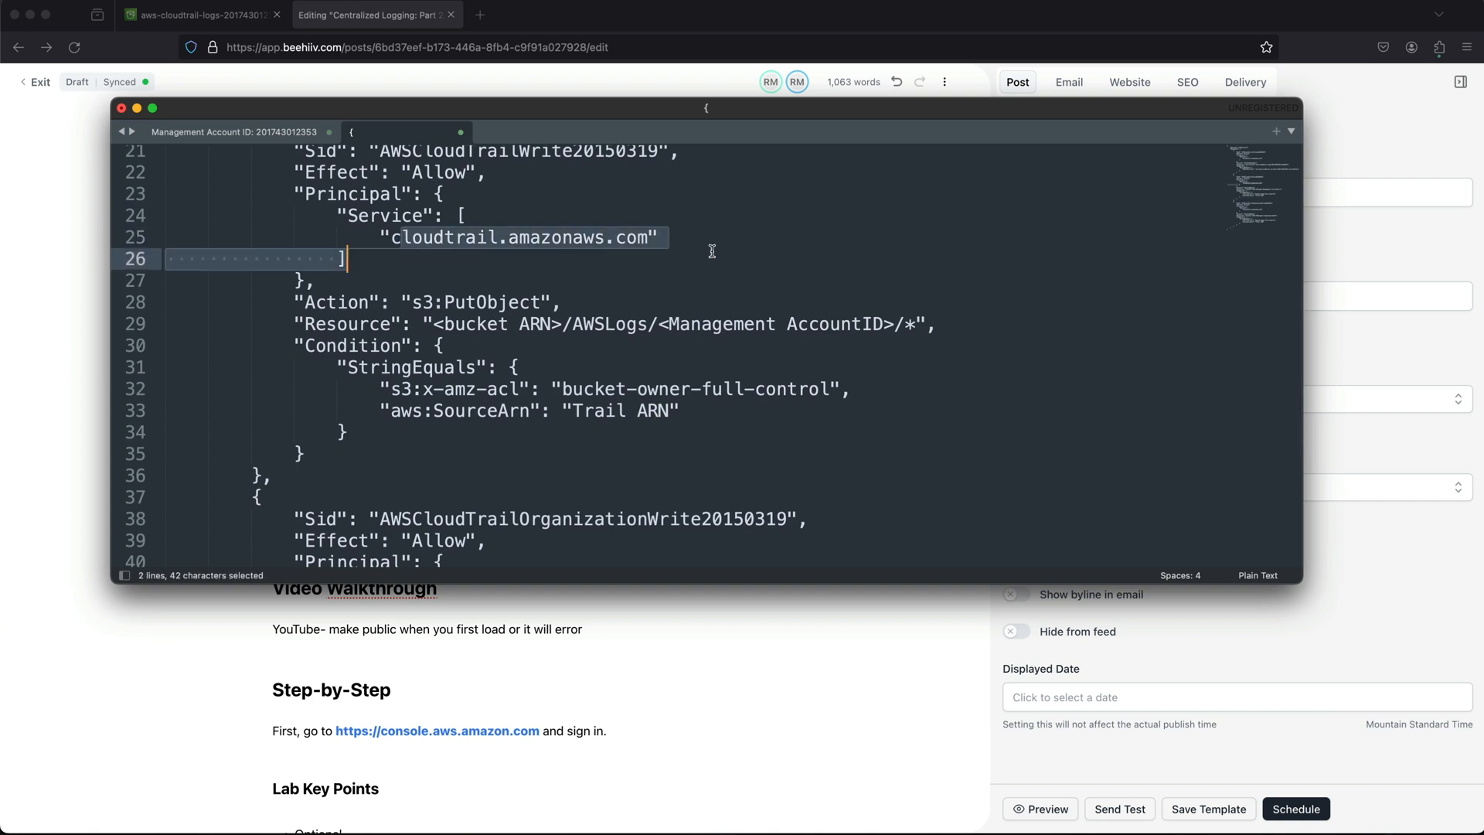
key(super+c)
click(412, 303)
drag(412, 302, 541, 305)
key(super+c)
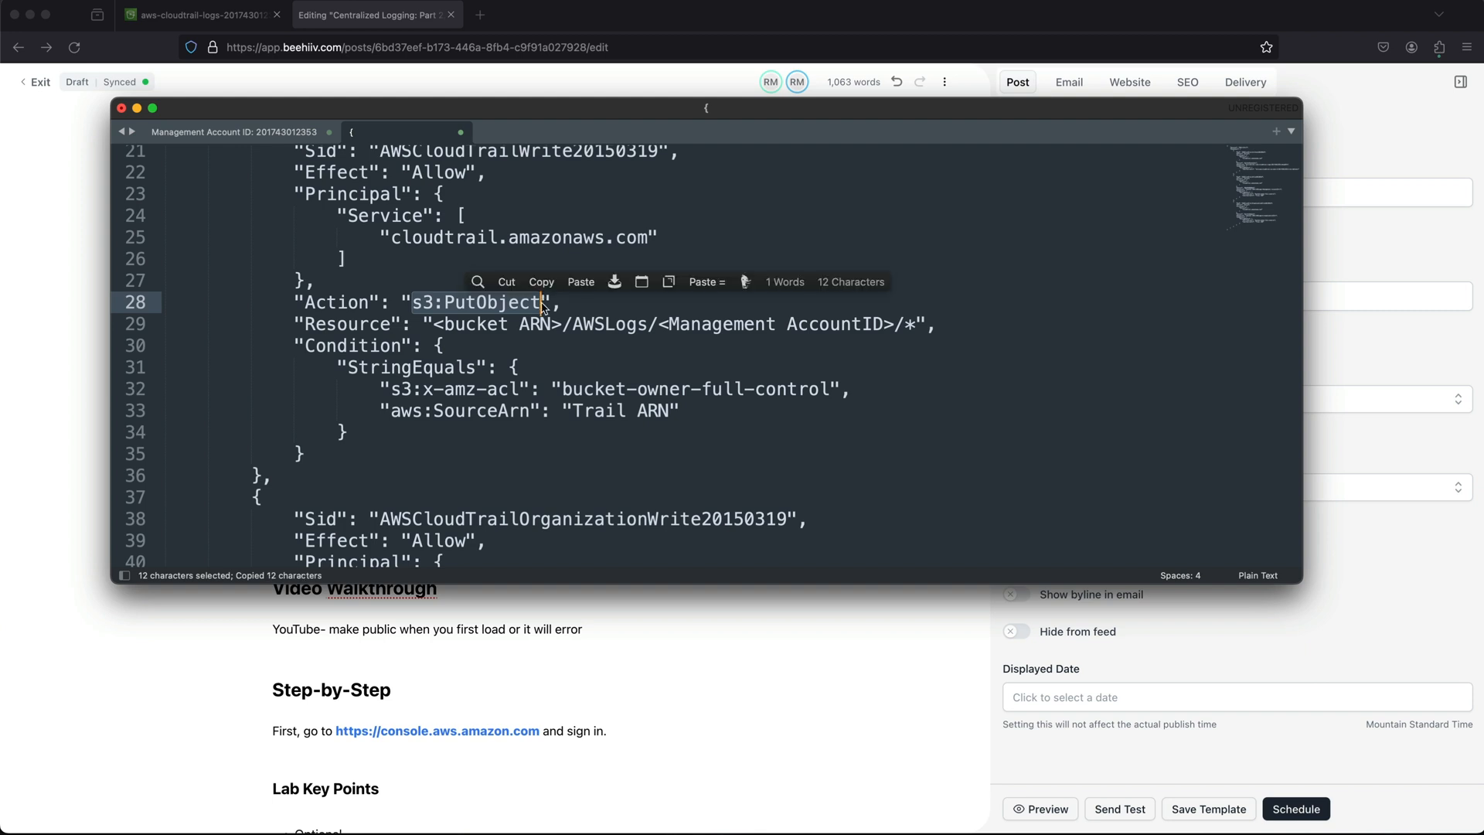
- Replace the <bucket ARN> placeholder in the AWSCloudTrailWrite20150319 statement's Resource with the bucket ARN copied from the notes
click(467, 325)
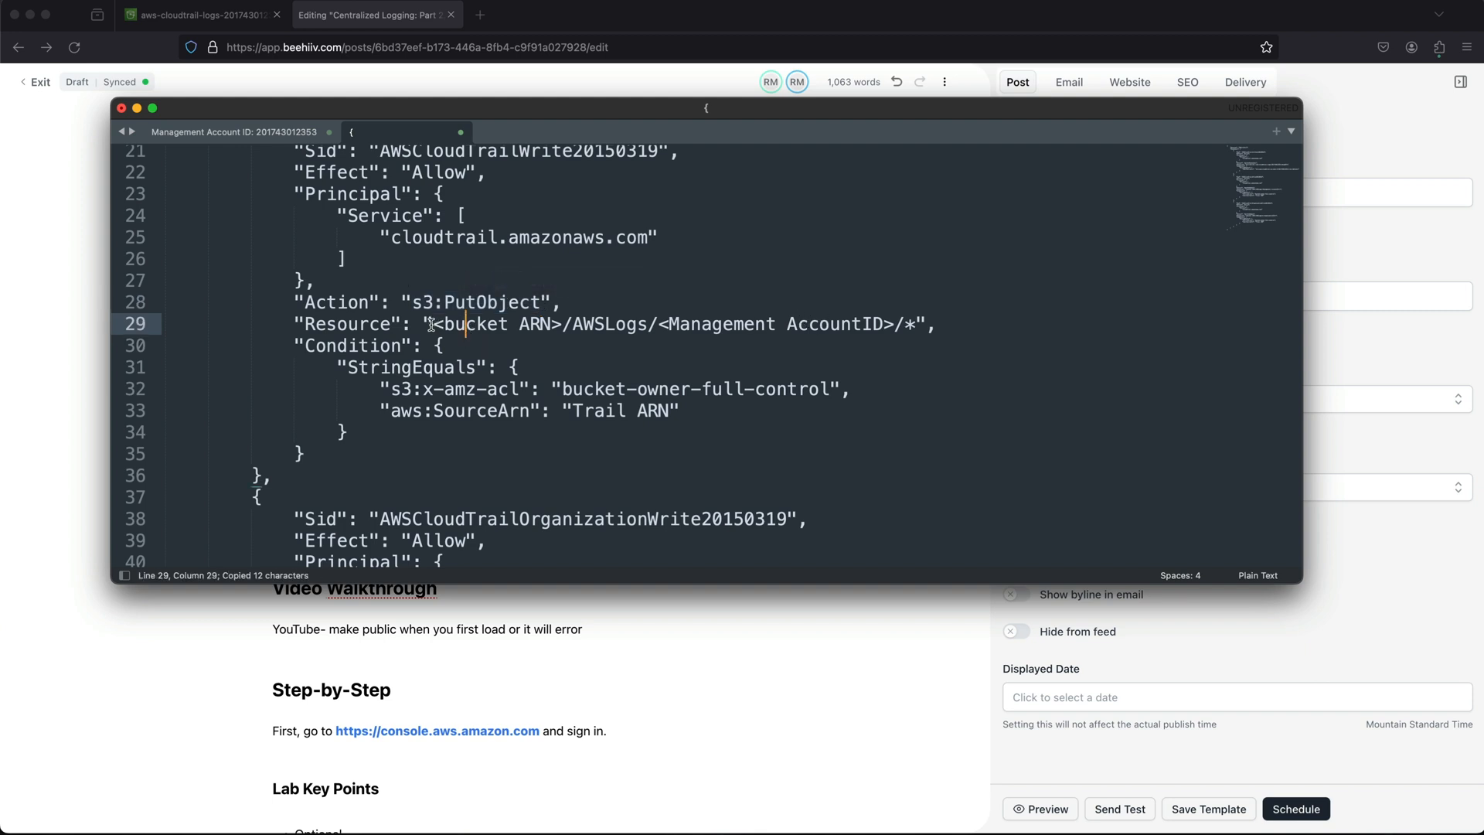
drag(432, 325, 559, 325)
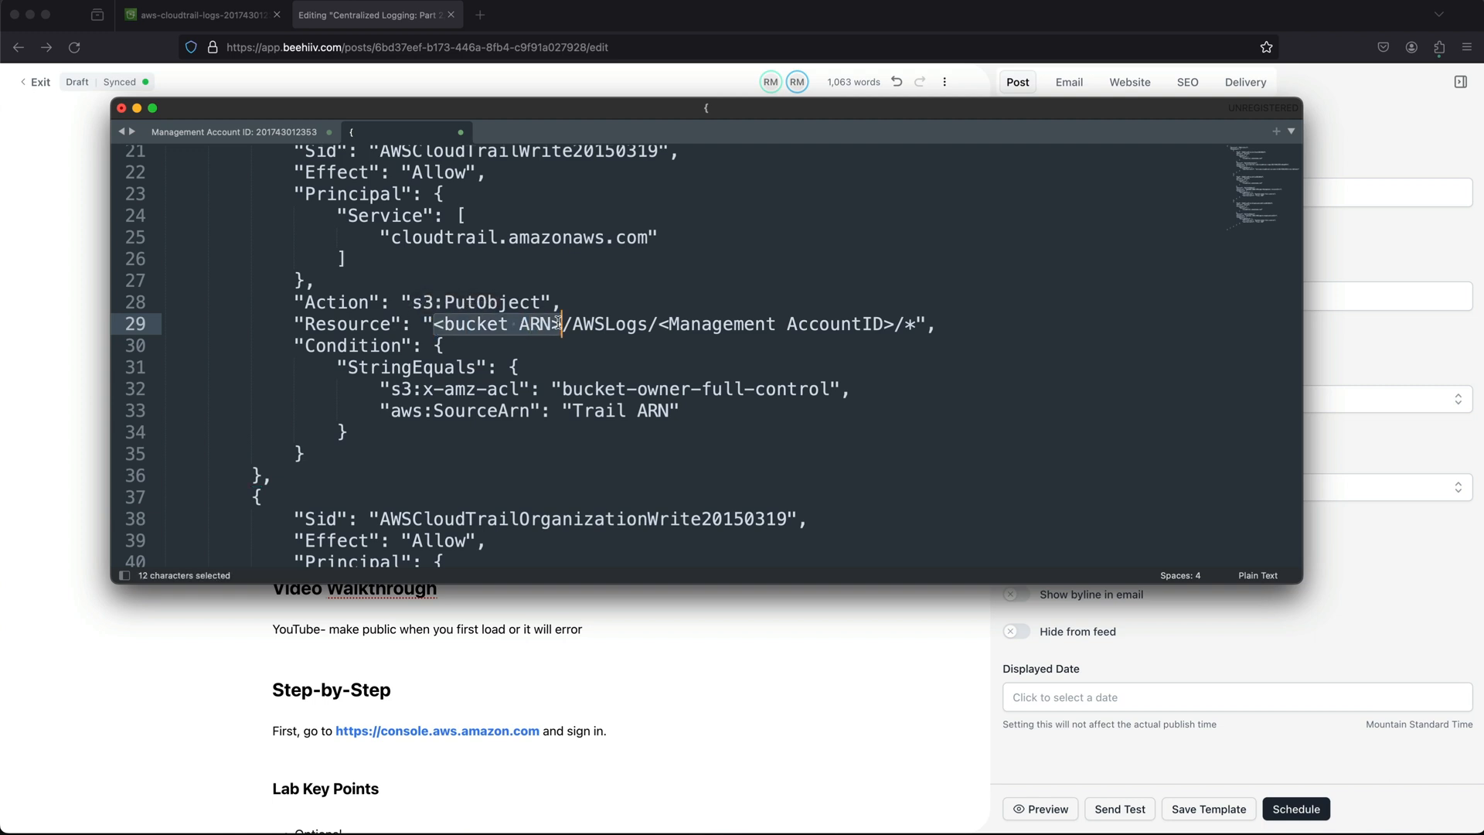
click(247, 132)
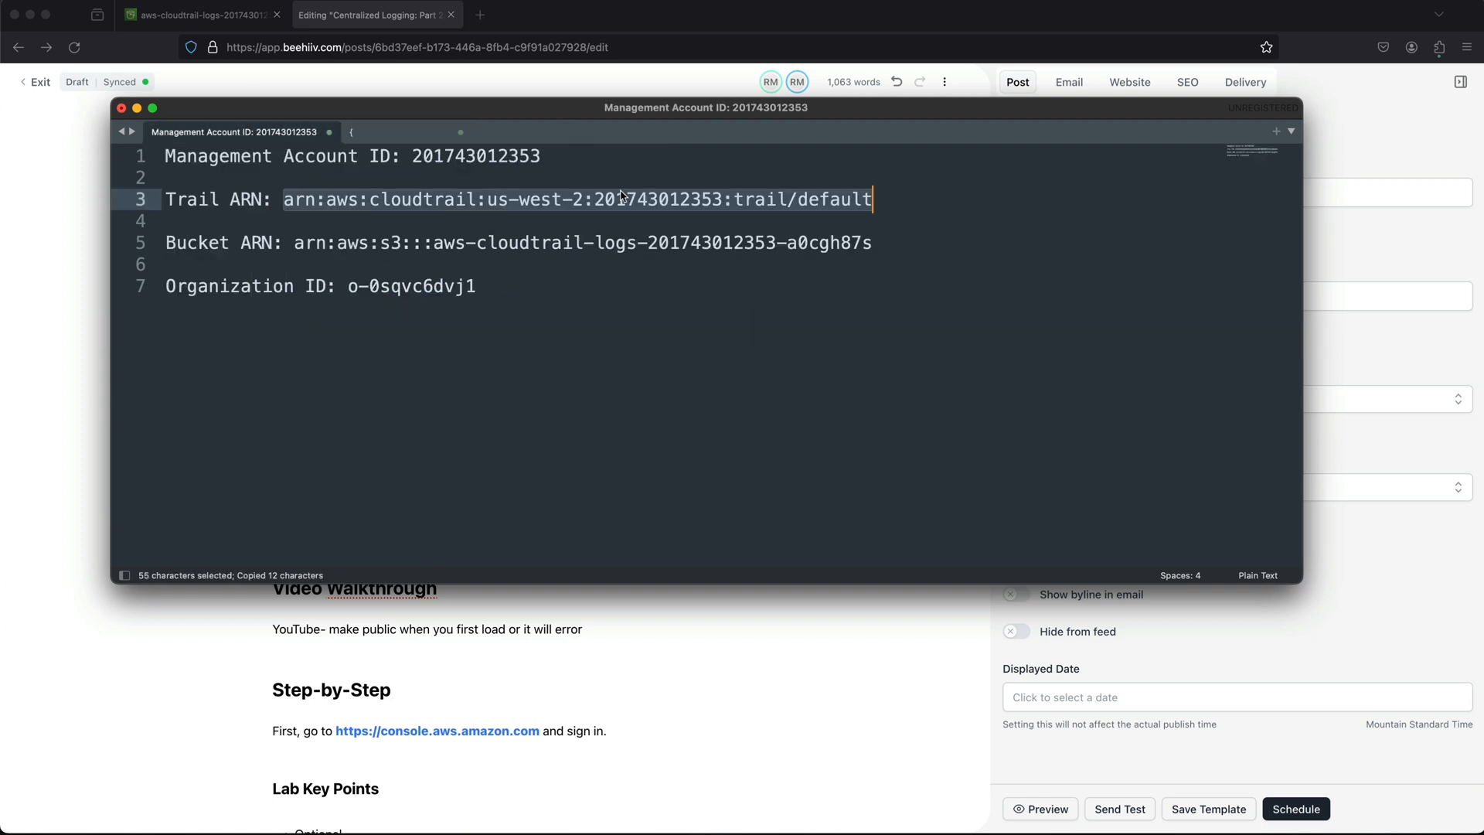
drag(294, 243, 874, 242)
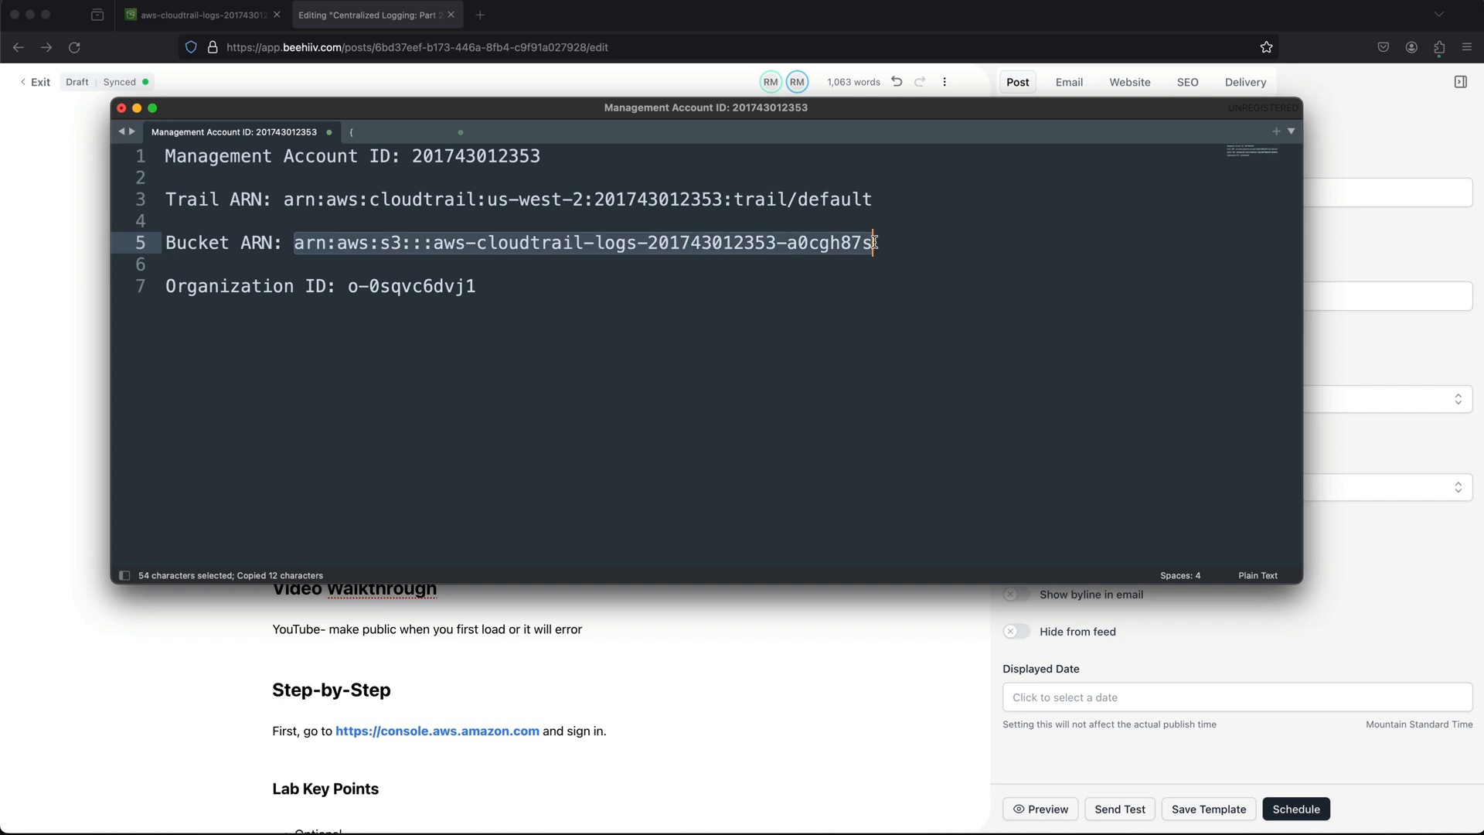
click(878, 221)
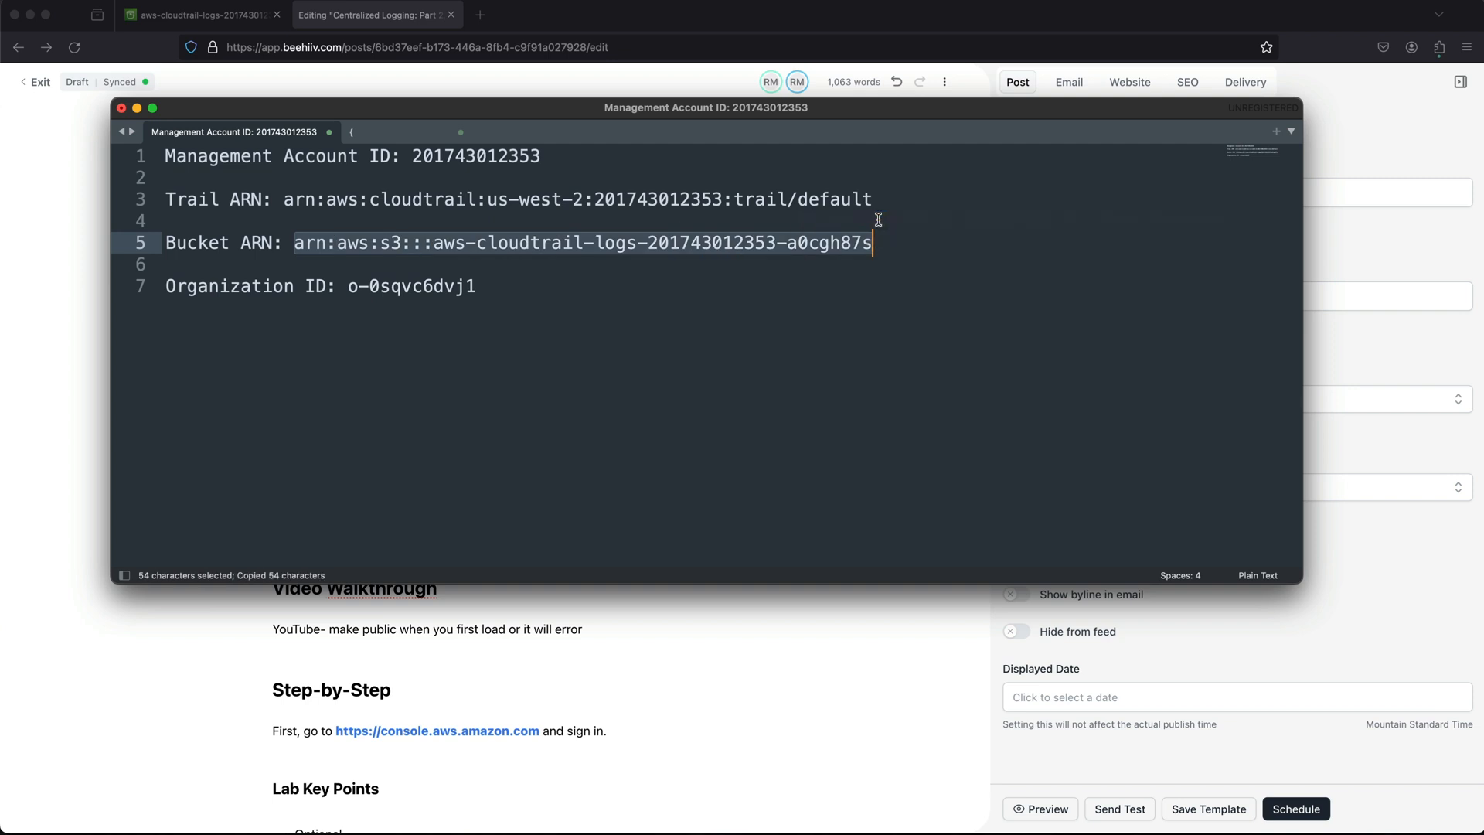
click(422, 138)
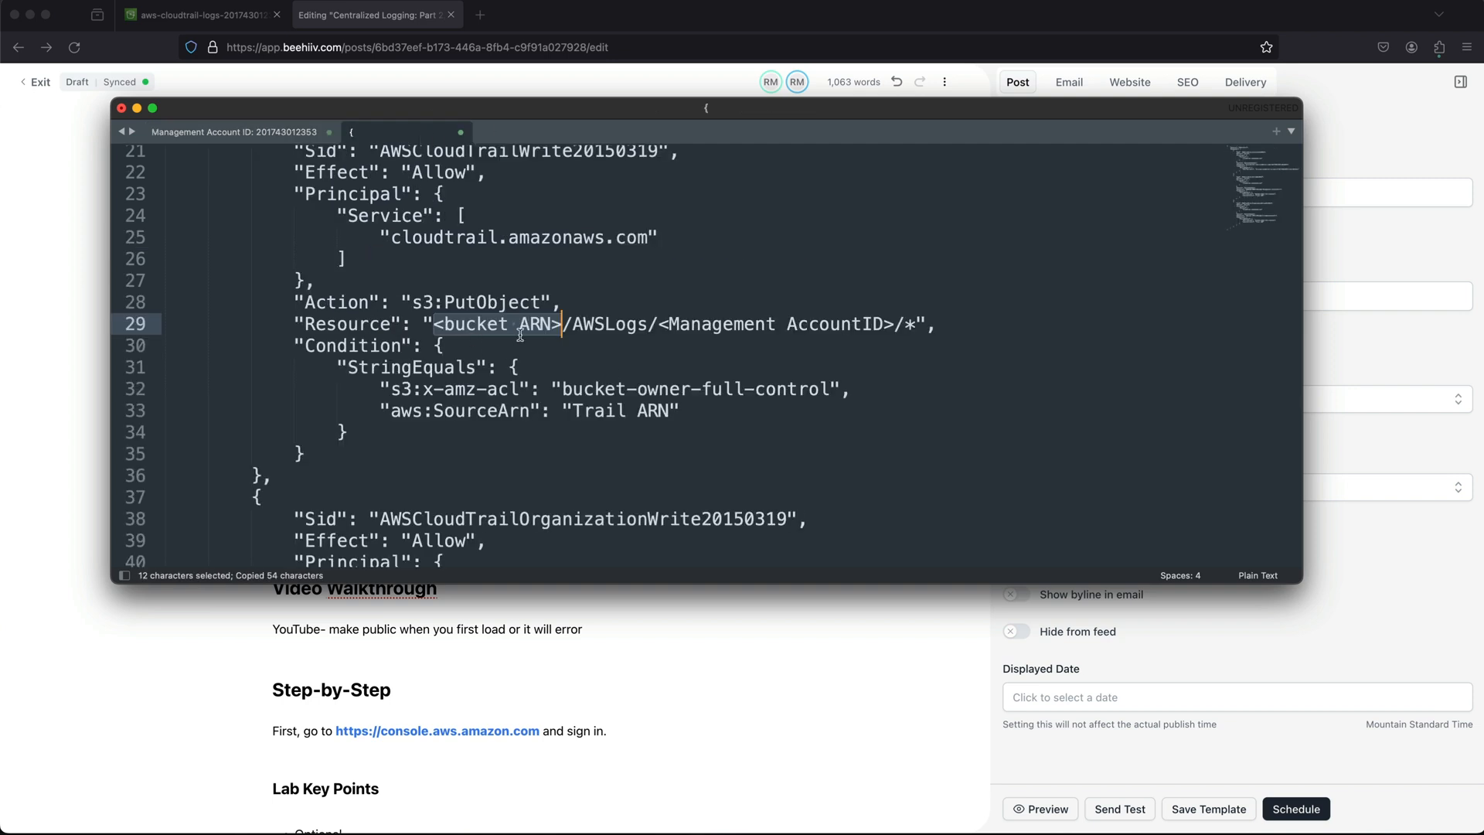
key(super+v)
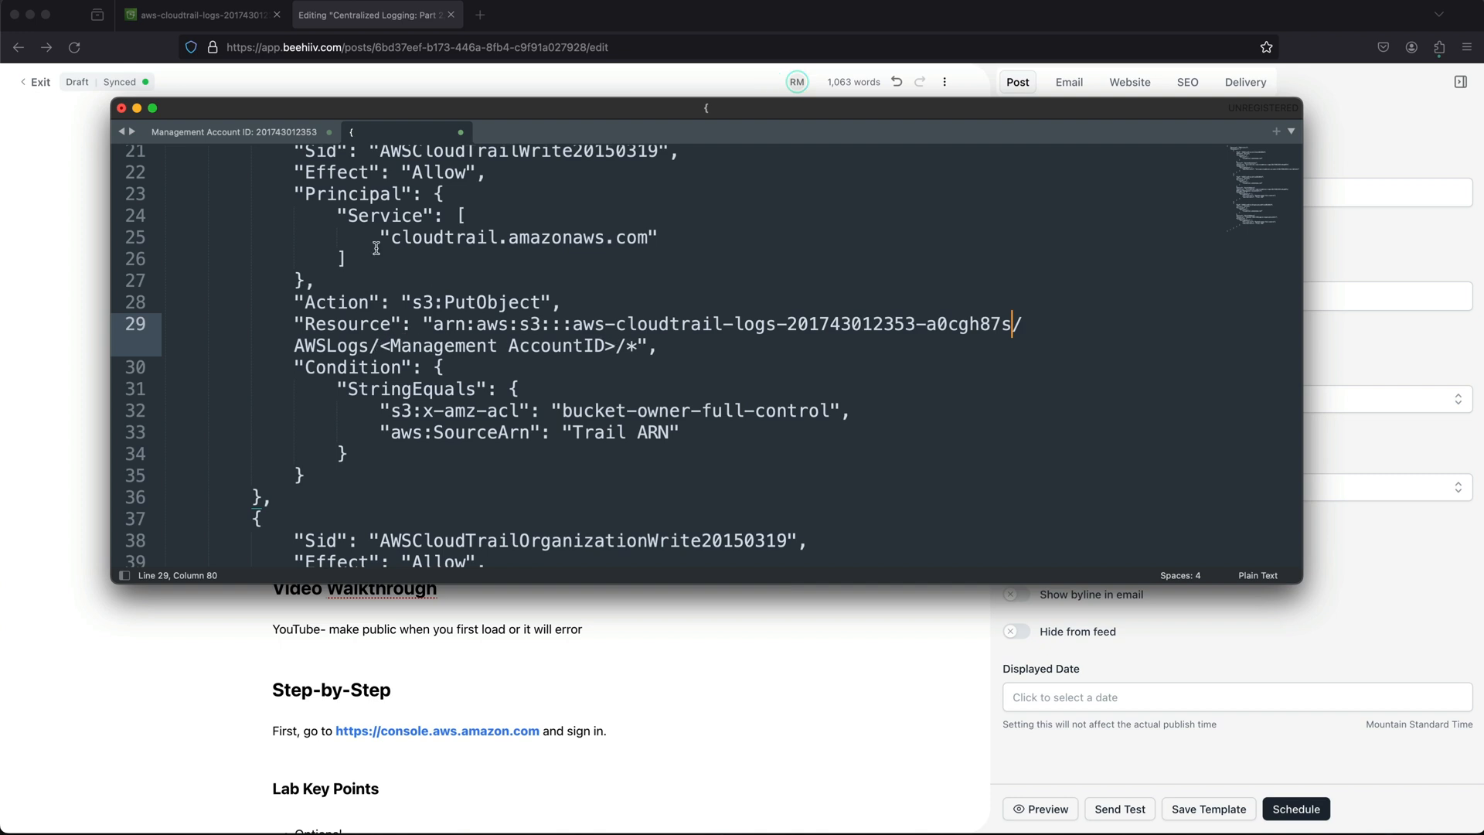
- Replace the <Management AccountID> placeholder in the AWSCloudTrailWrite20150319 statement's Resource with the management account ID from the notes
click(242, 135)
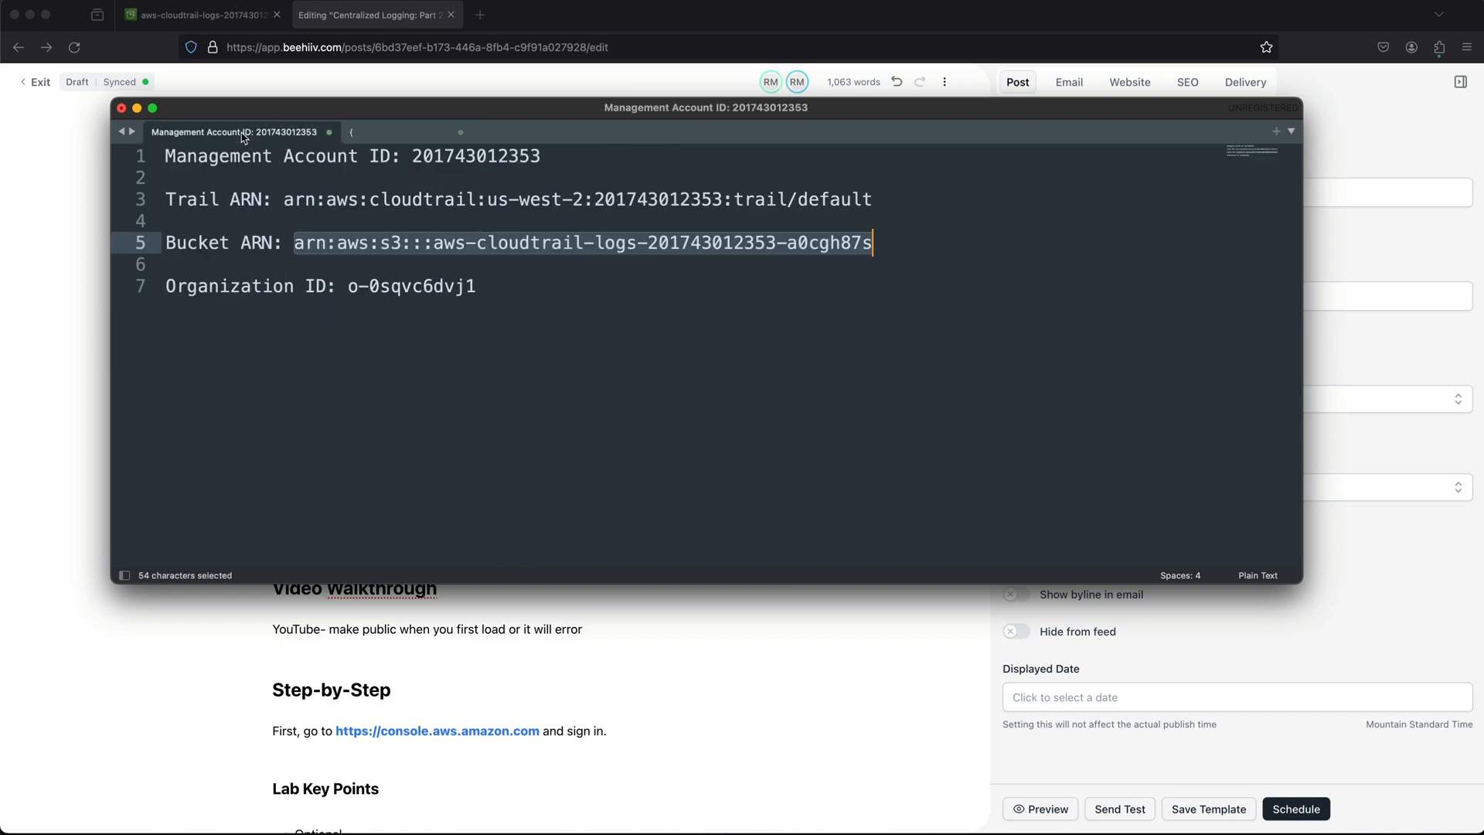
double_click(503, 158)
key(super+c)
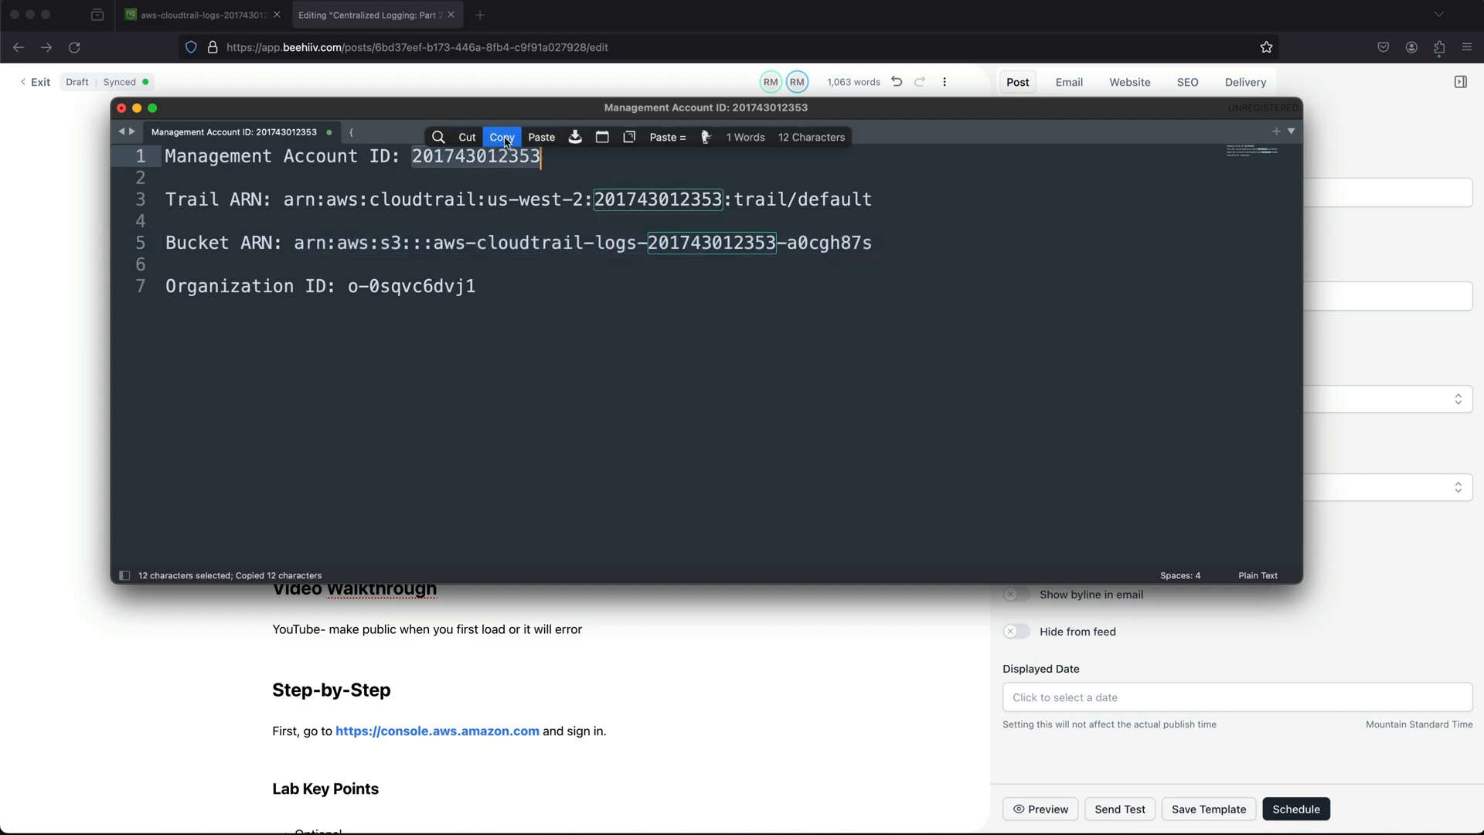
click(506, 141)
click(410, 135)
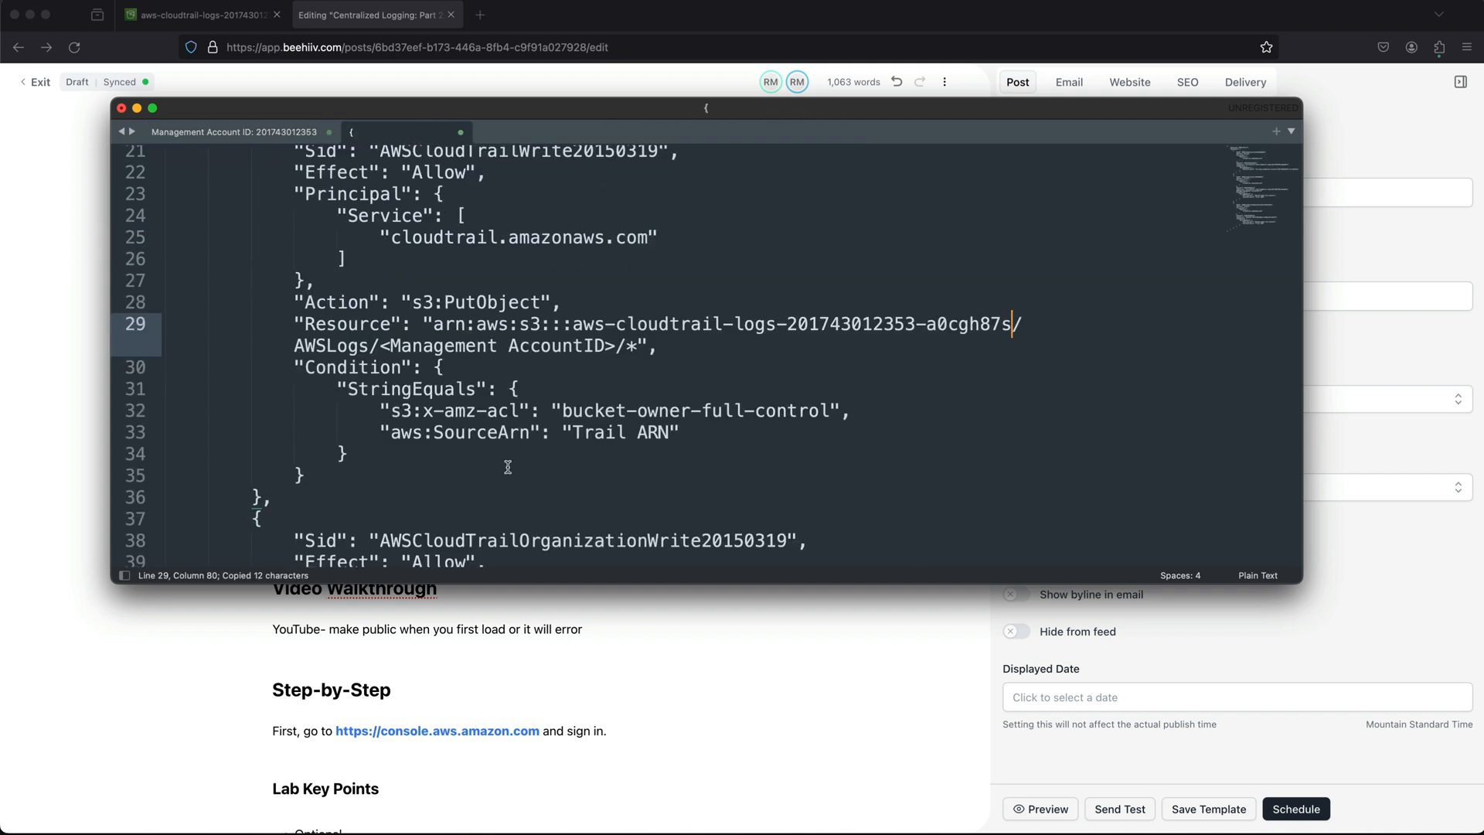
drag(616, 346, 382, 345)
key(super+c)
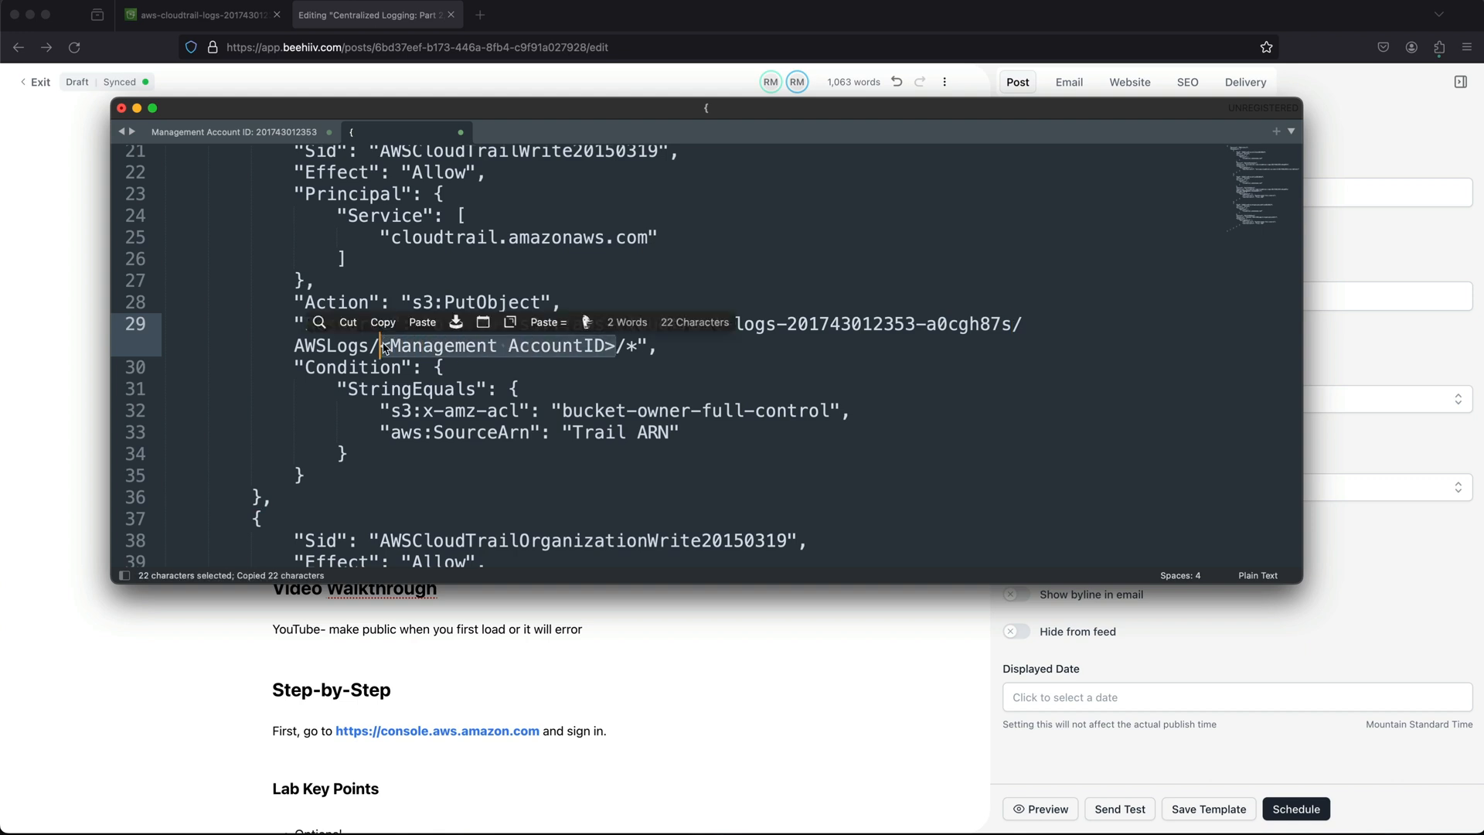
key(super+v)
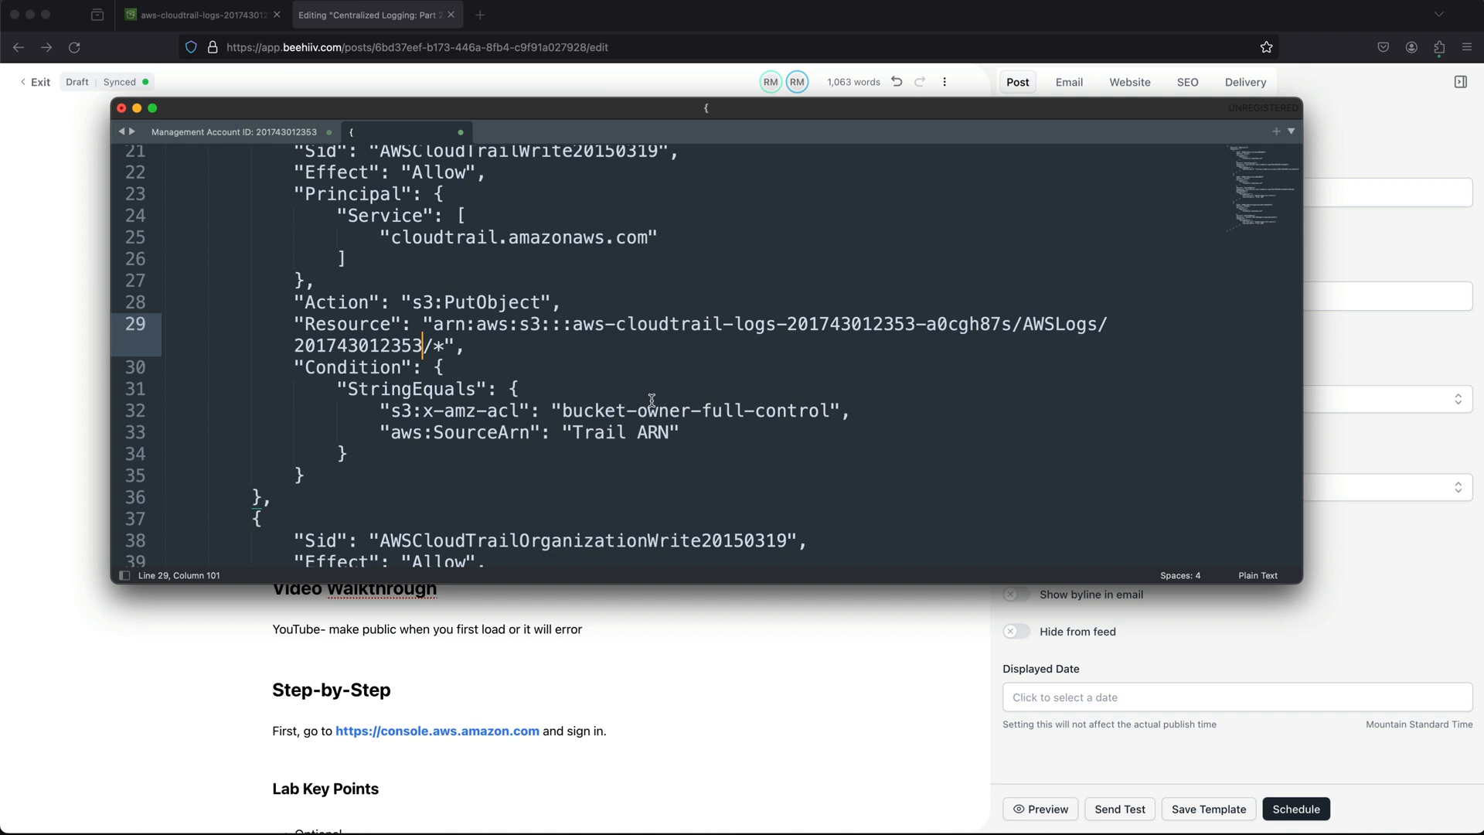
- Replace the Trail ARN placeholder in the AWSCloudTrailWrite20150319 statement's aws:SourceArn condition with the trail ARN copied from the notes
scroll(509, 322, down, 3)
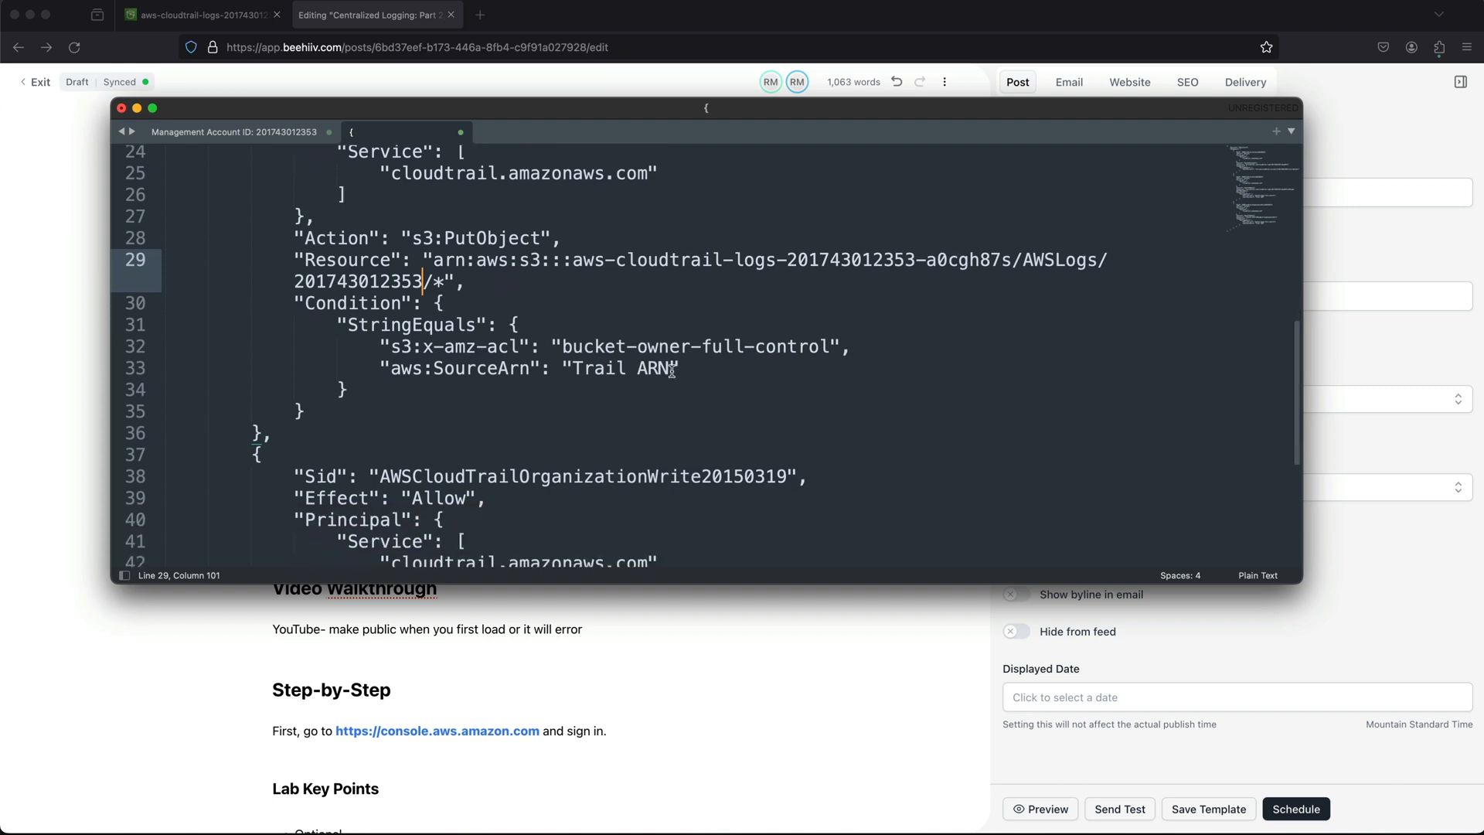
drag(672, 370, 573, 369)
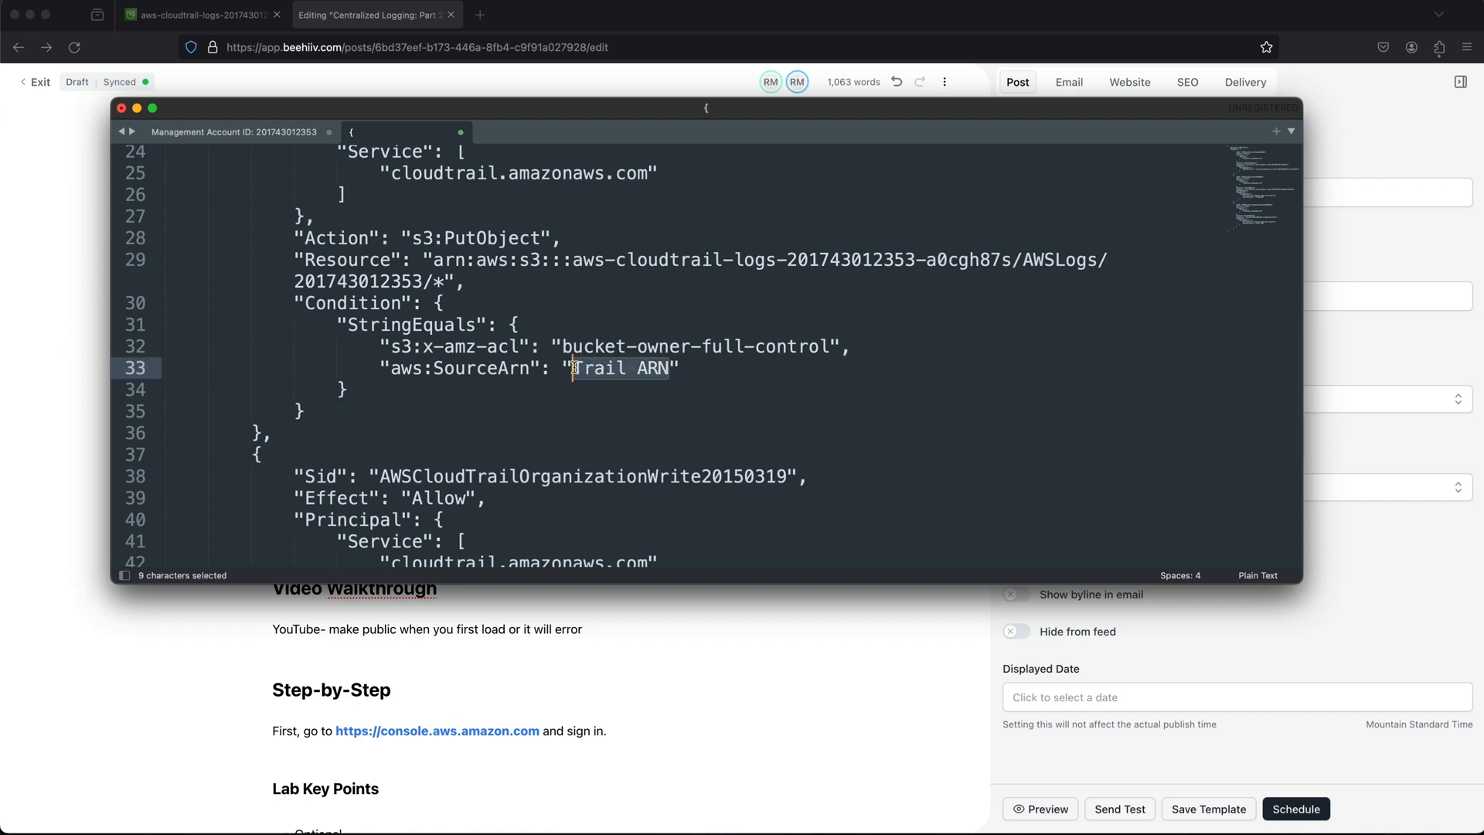
click(199, 130)
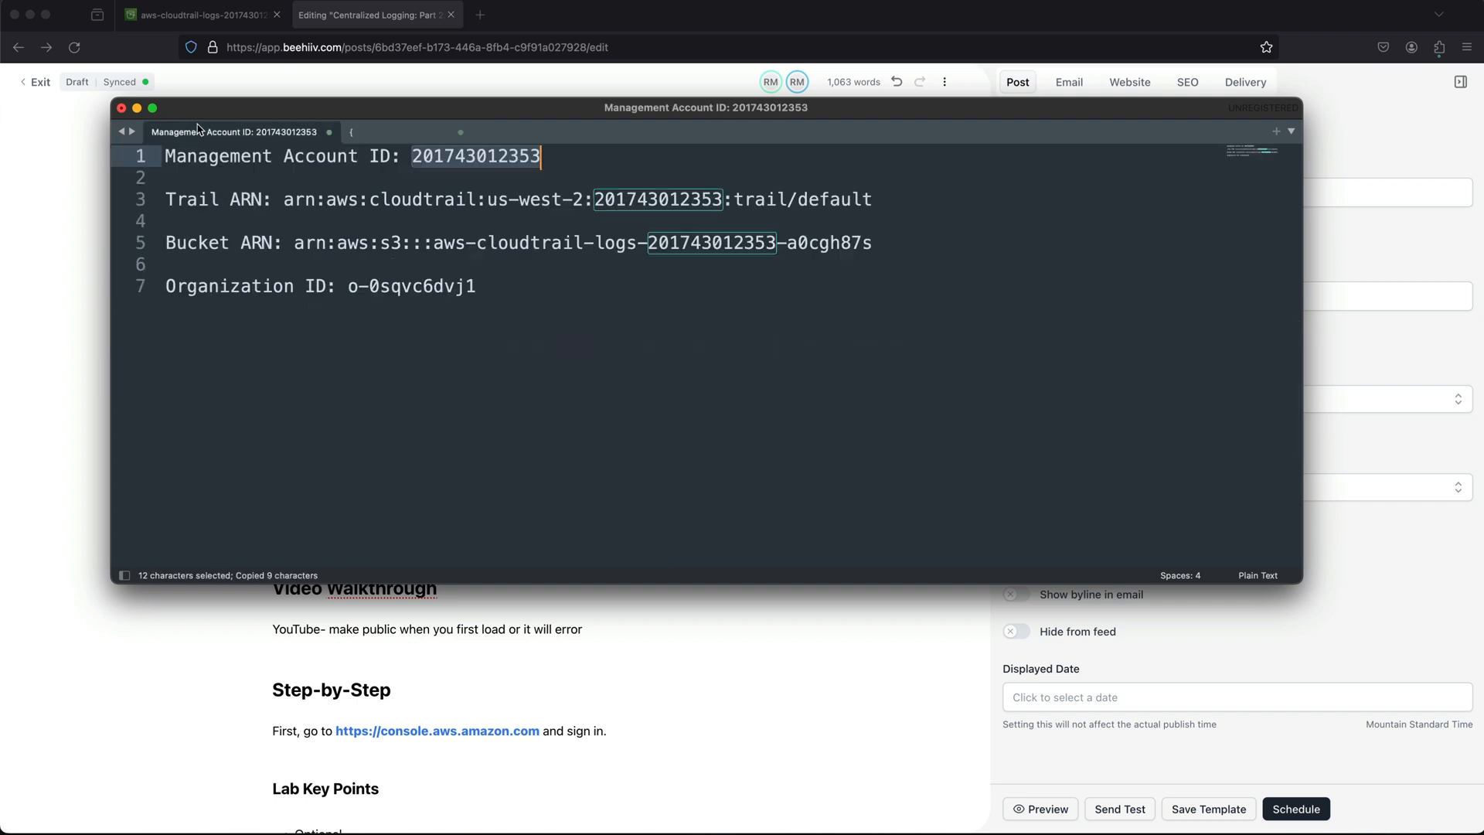
click(874, 202)
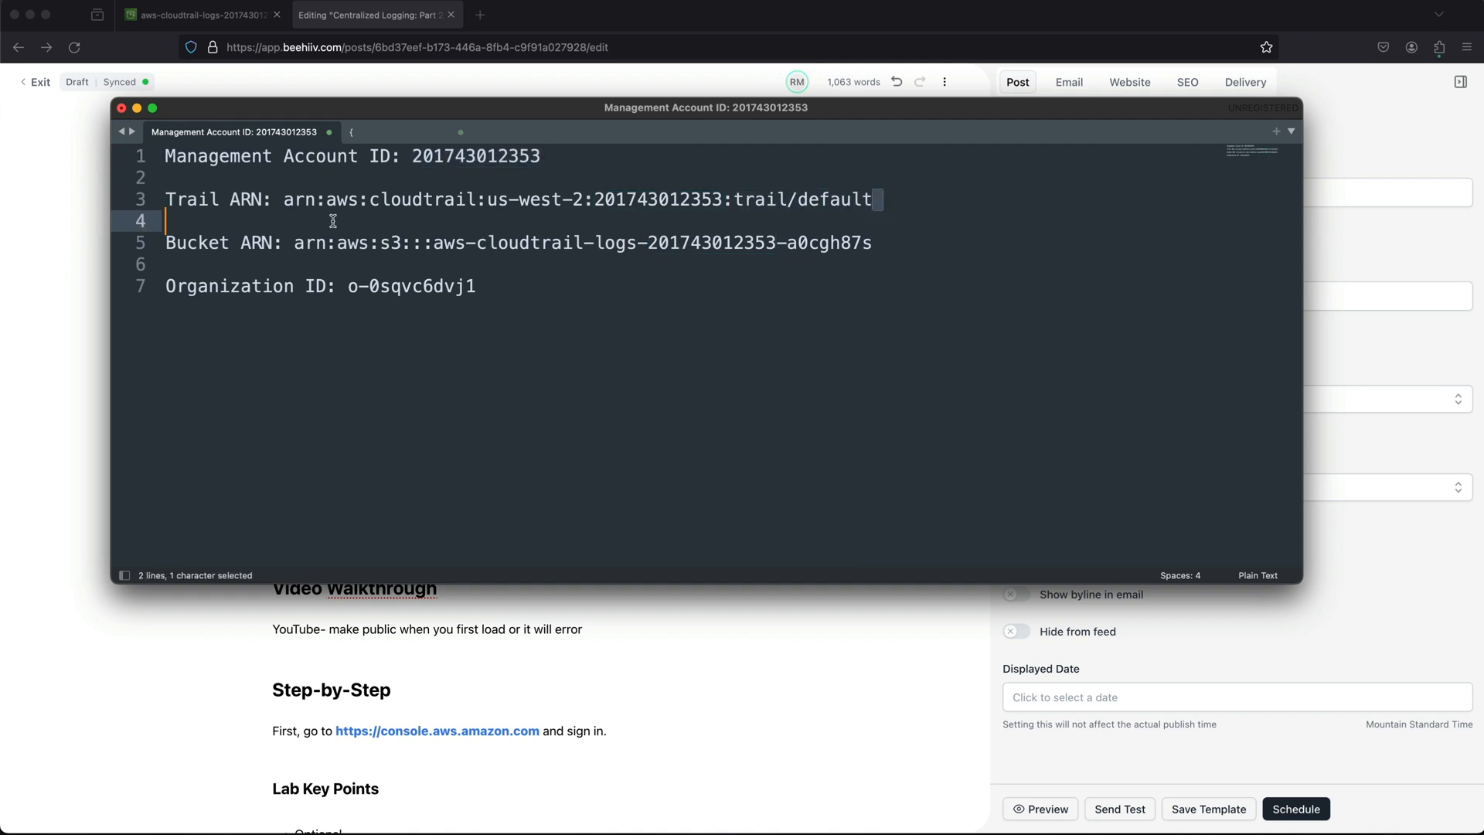
shift+click(282, 202)
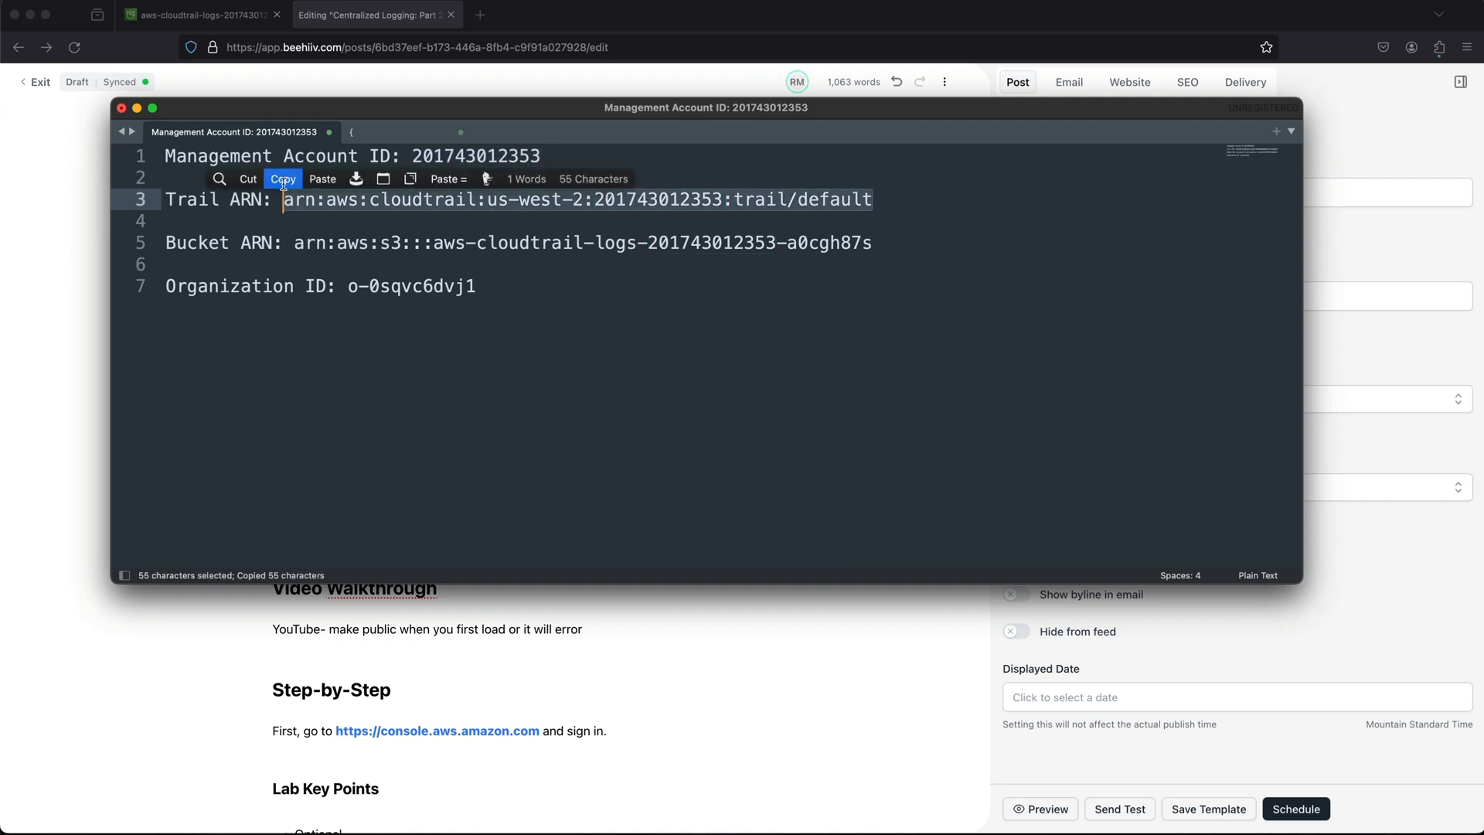
click(283, 178)
click(394, 143)
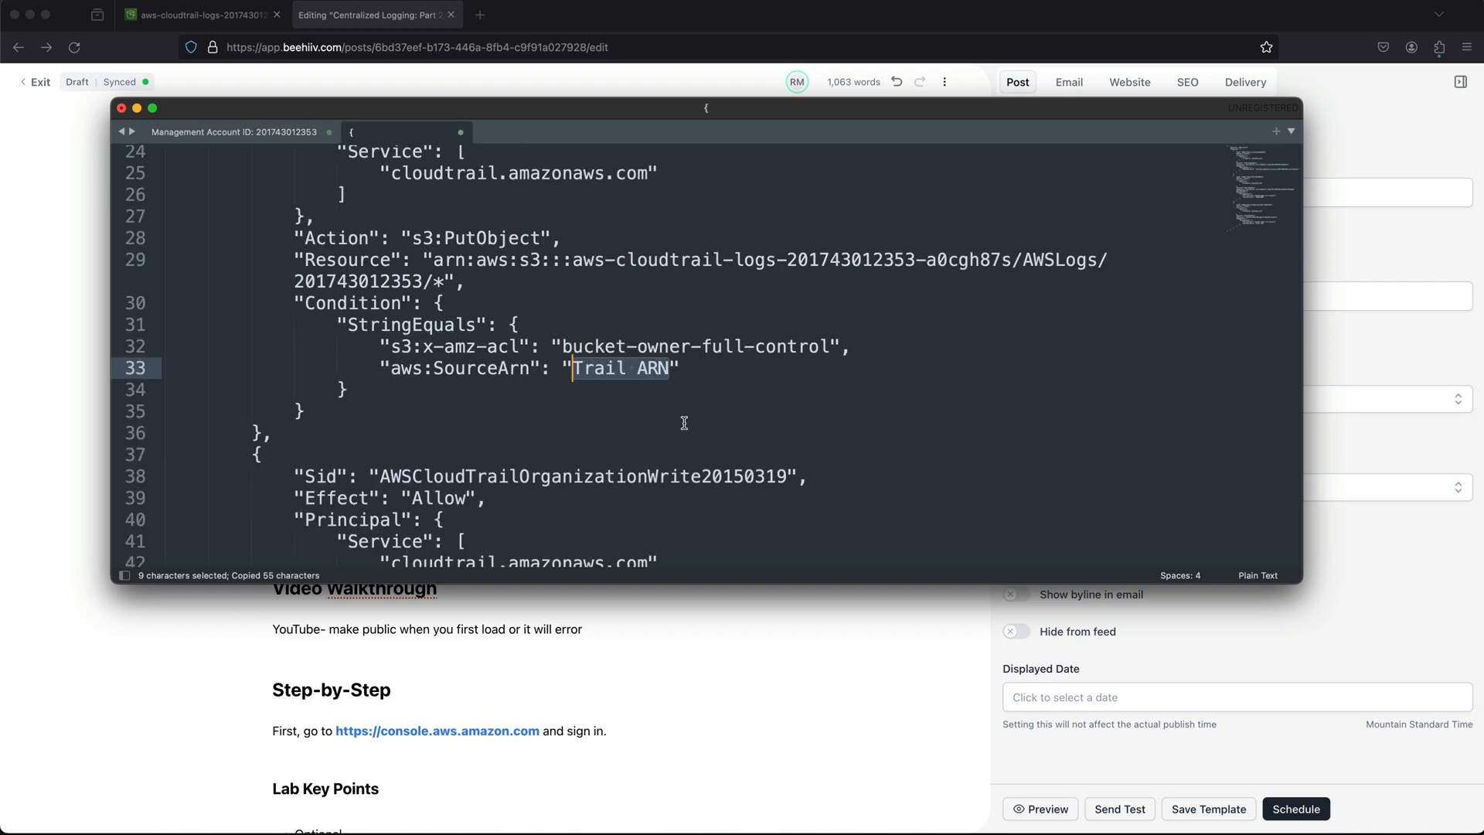
key(super+v)
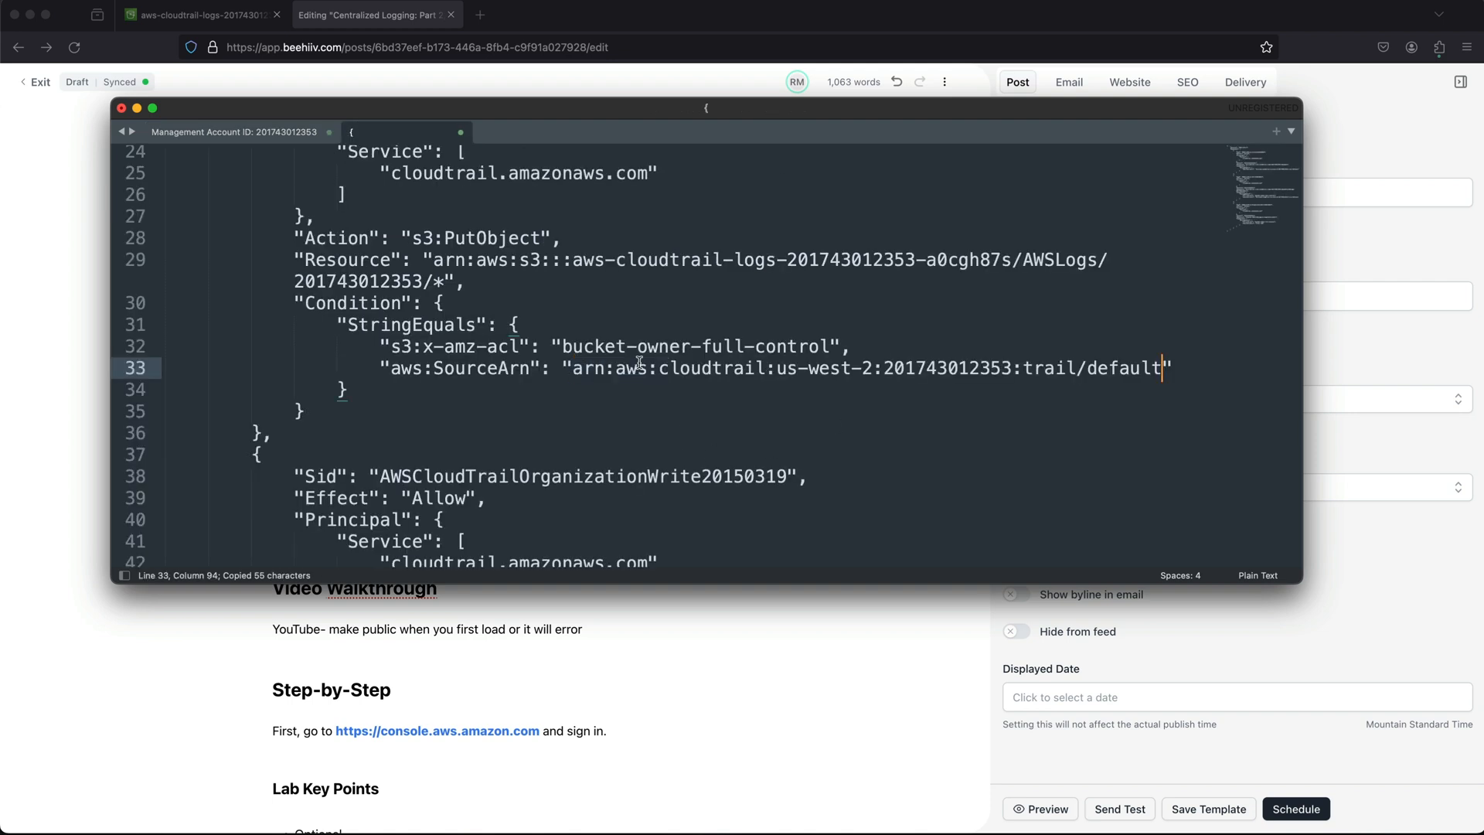
- Review the trail ARN in the AWSCloudTrailWrite20150319 statement and the action and resource of the AWSCloudTrailOrganizationWrite20150319 statement
click(1043, 368)
double_click(1043, 368)
key(super+c)
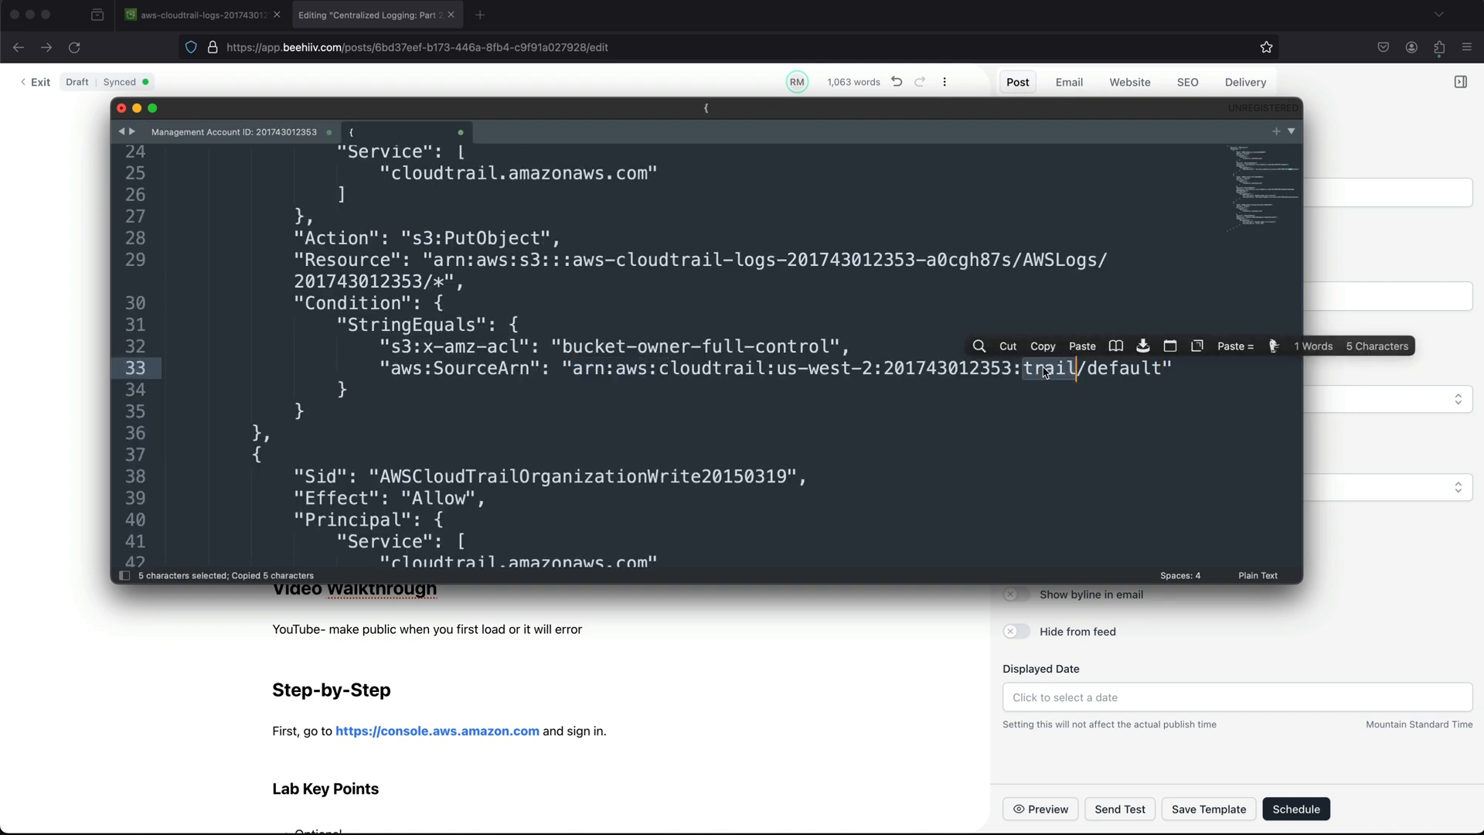
click(764, 359)
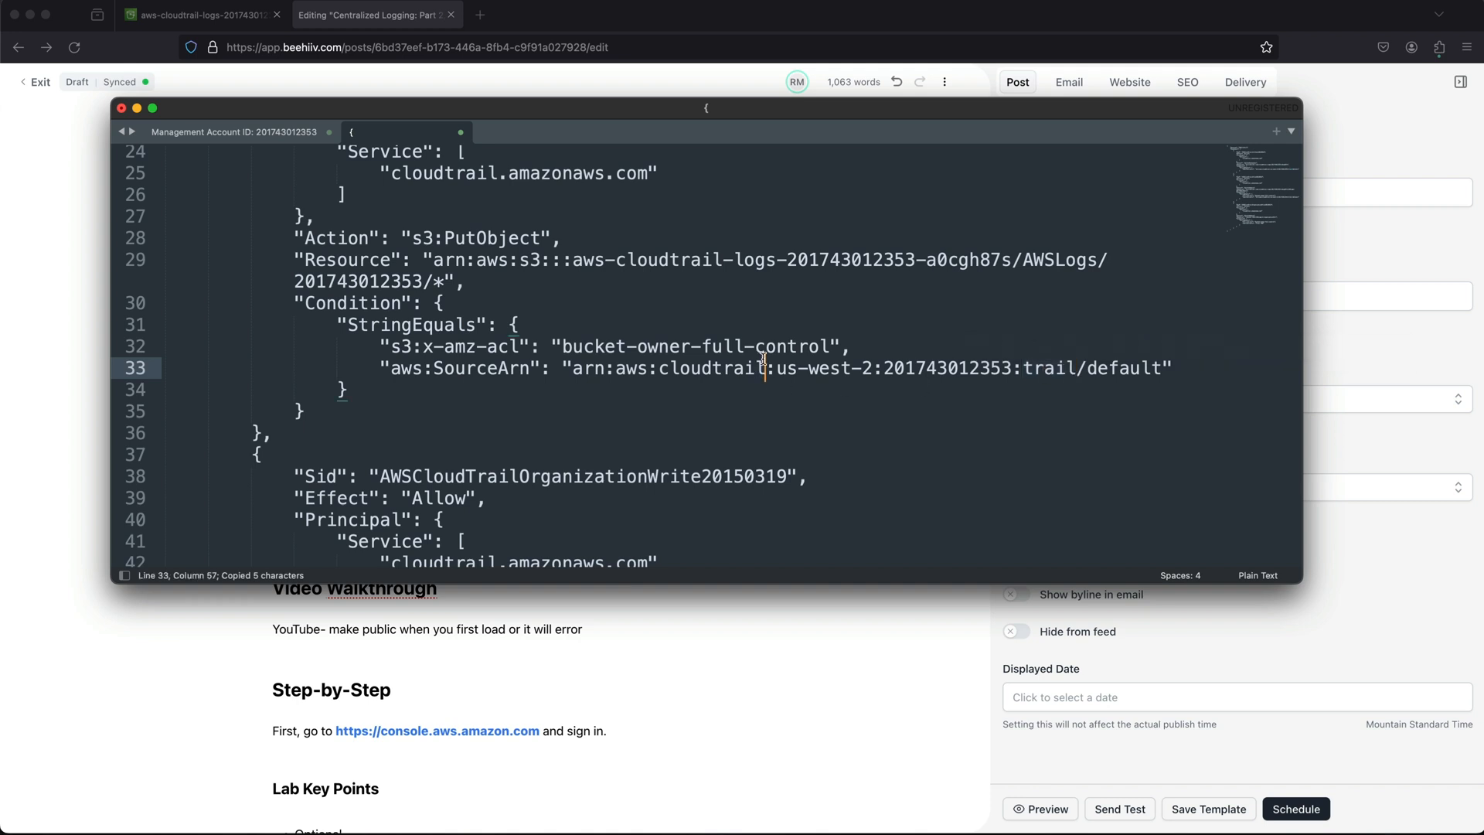
scroll(764, 360, down, 3)
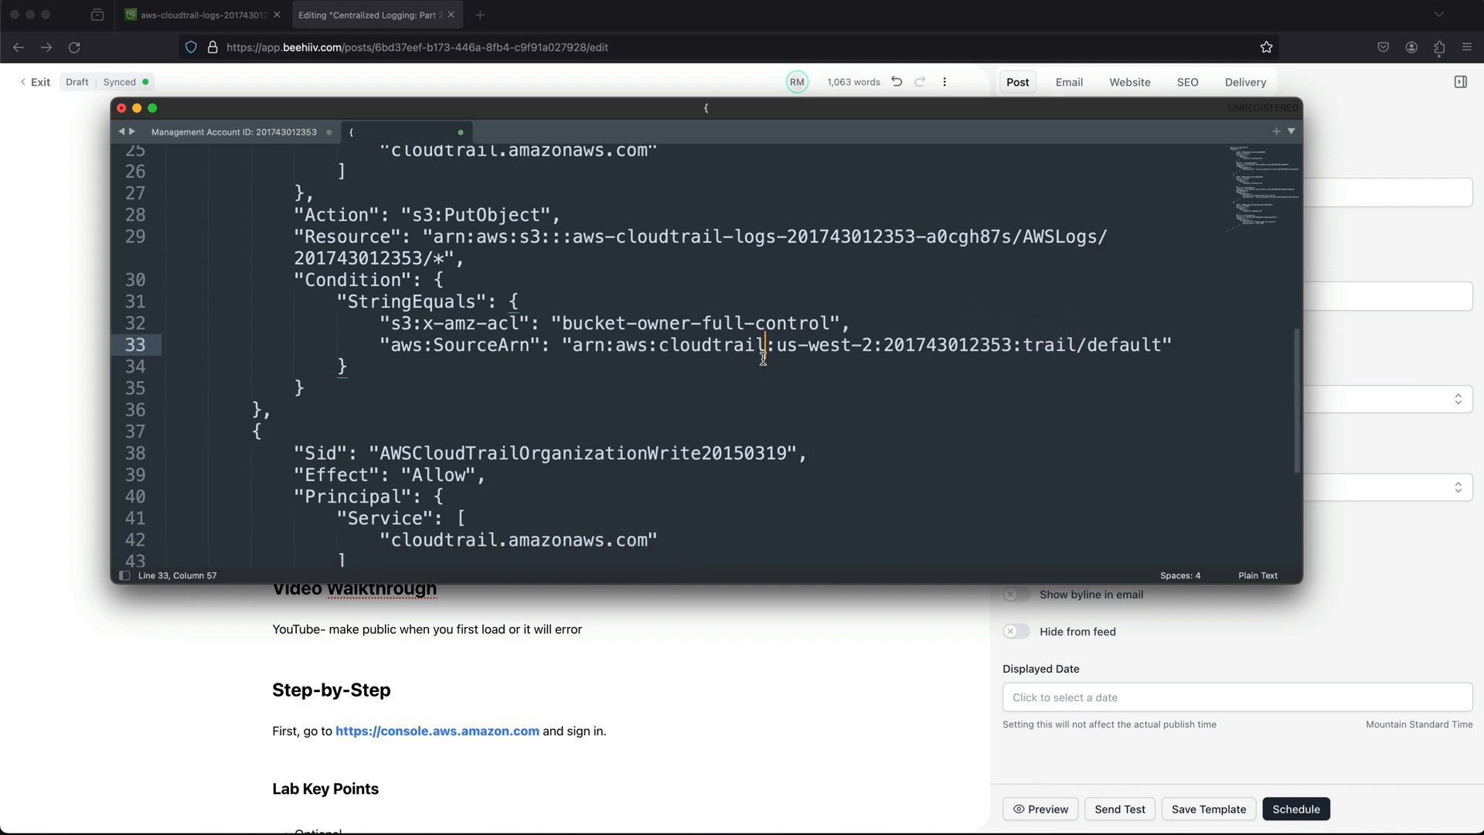
scroll(763, 359, down, 5)
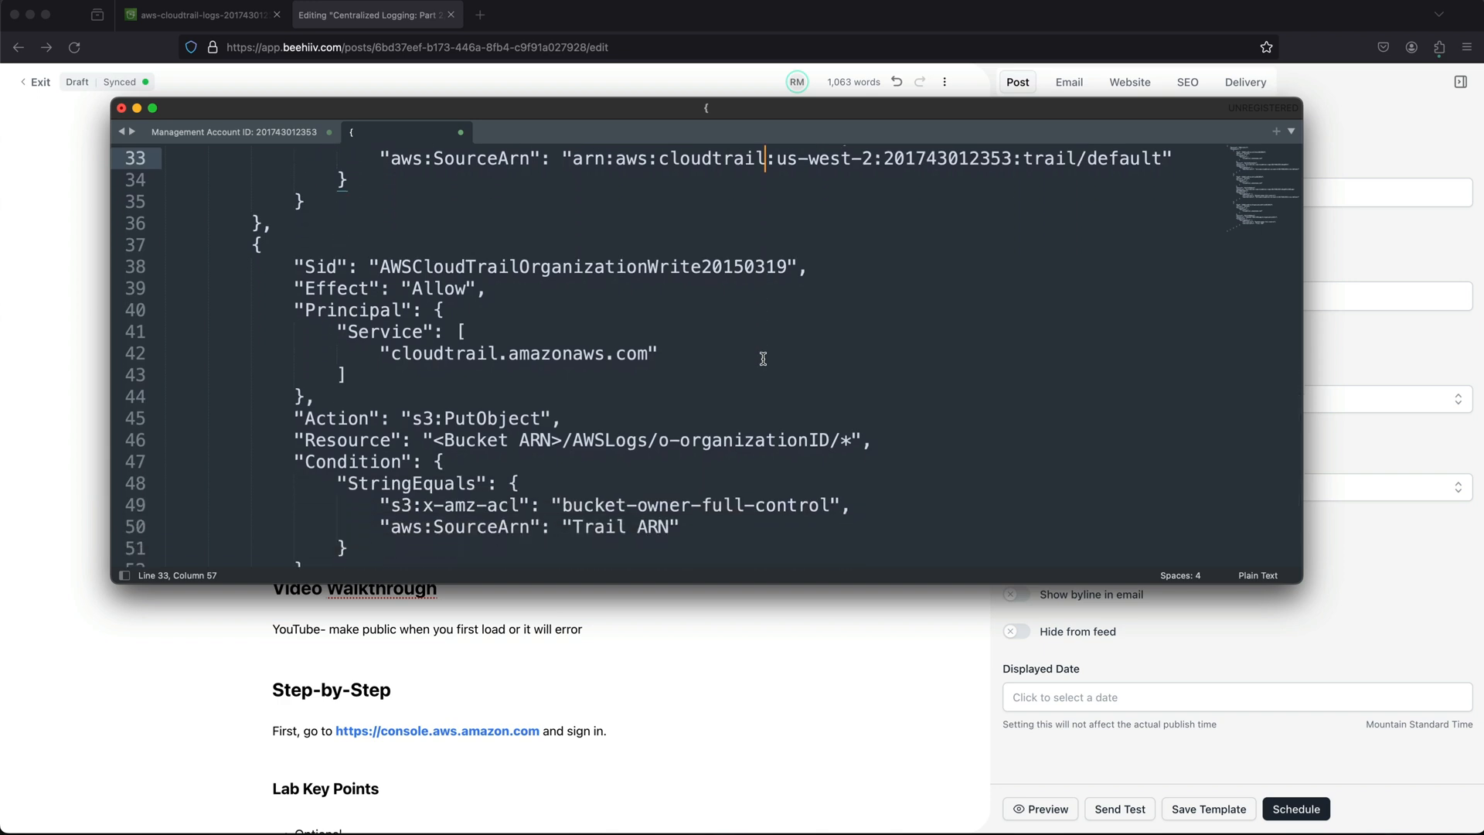
scroll(763, 358, down, 1)
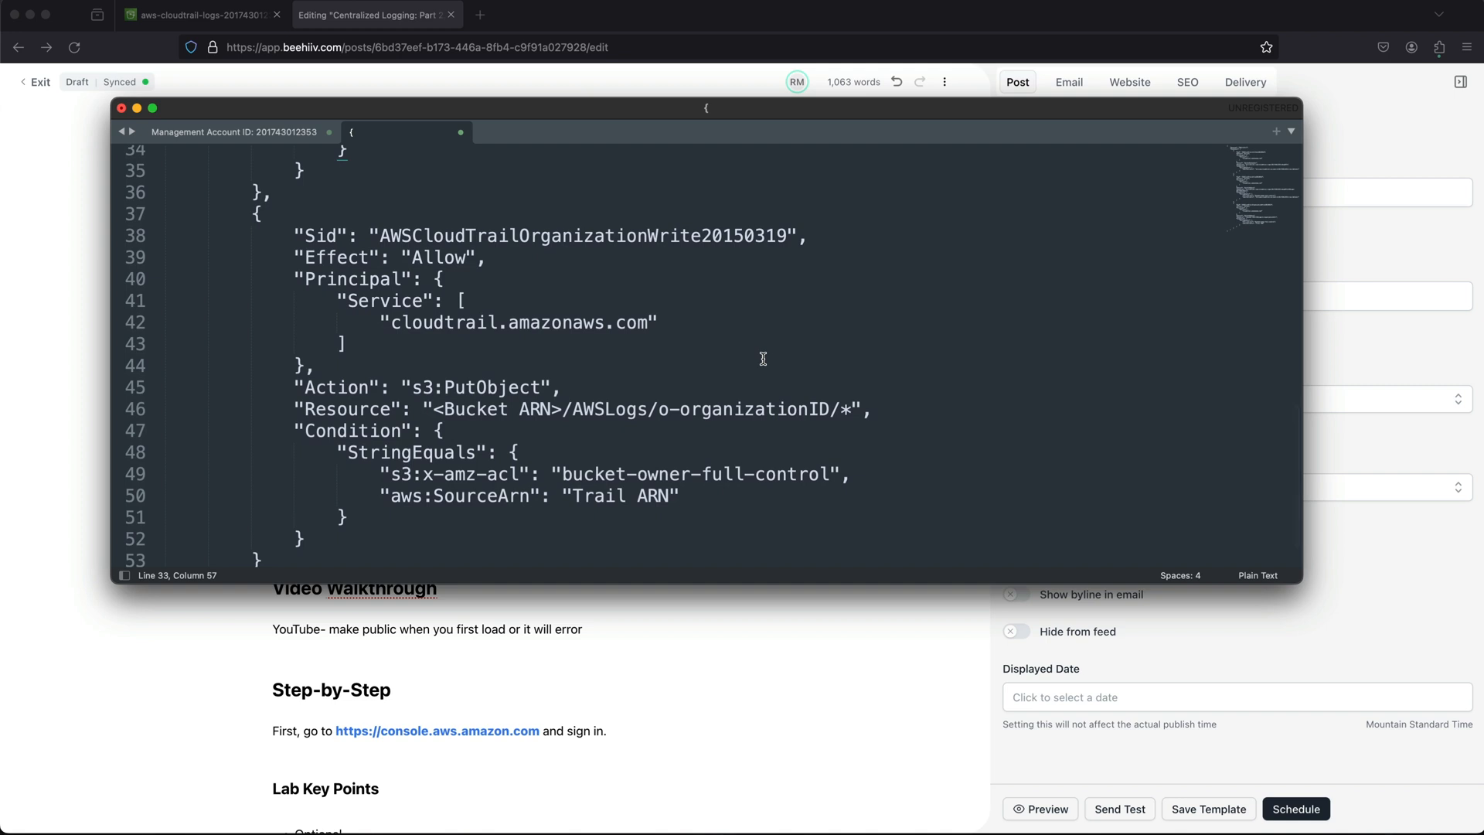
drag(403, 388, 562, 387)
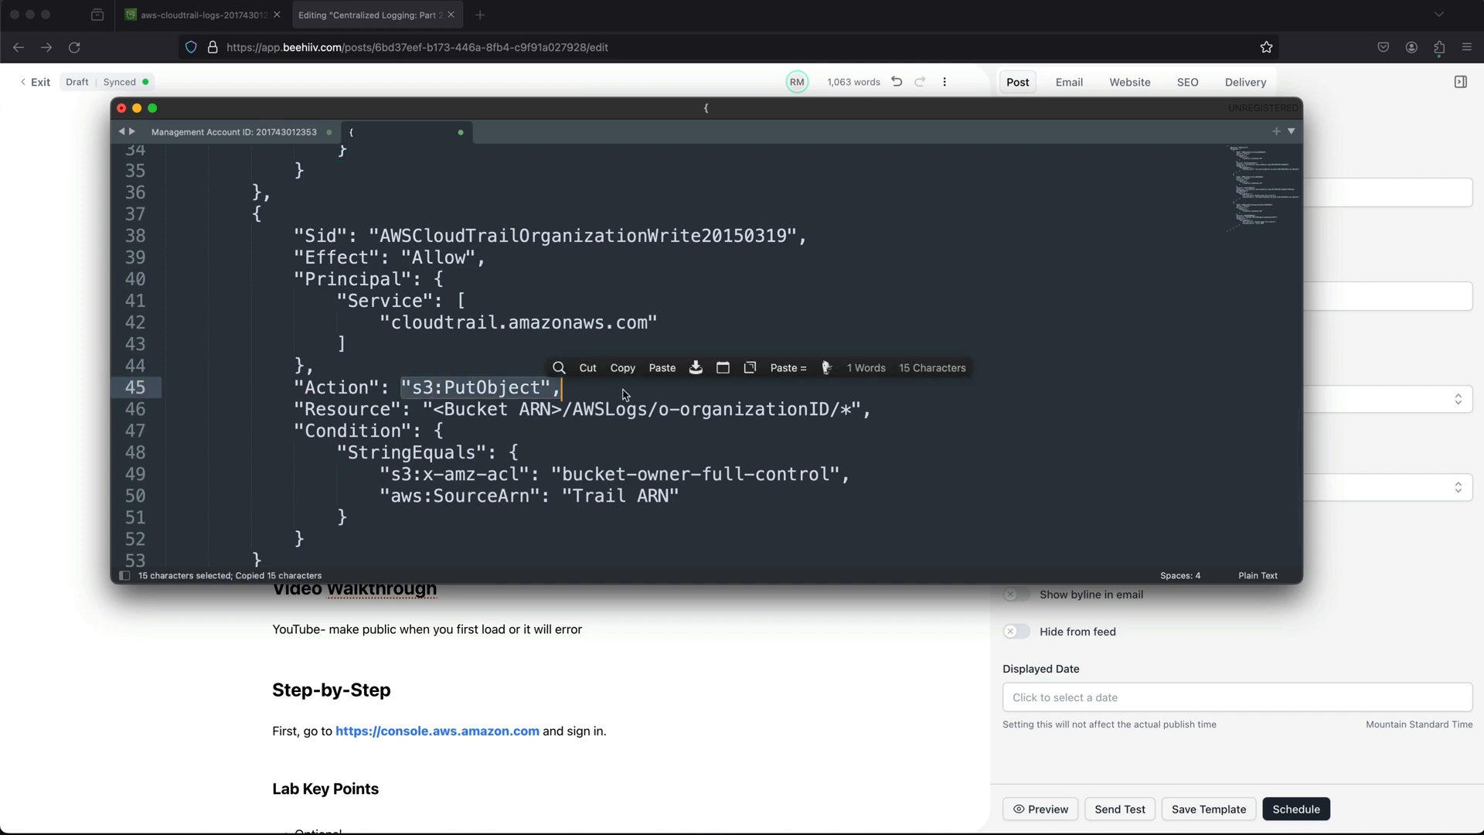
drag(466, 409, 956, 411)
click(717, 354)
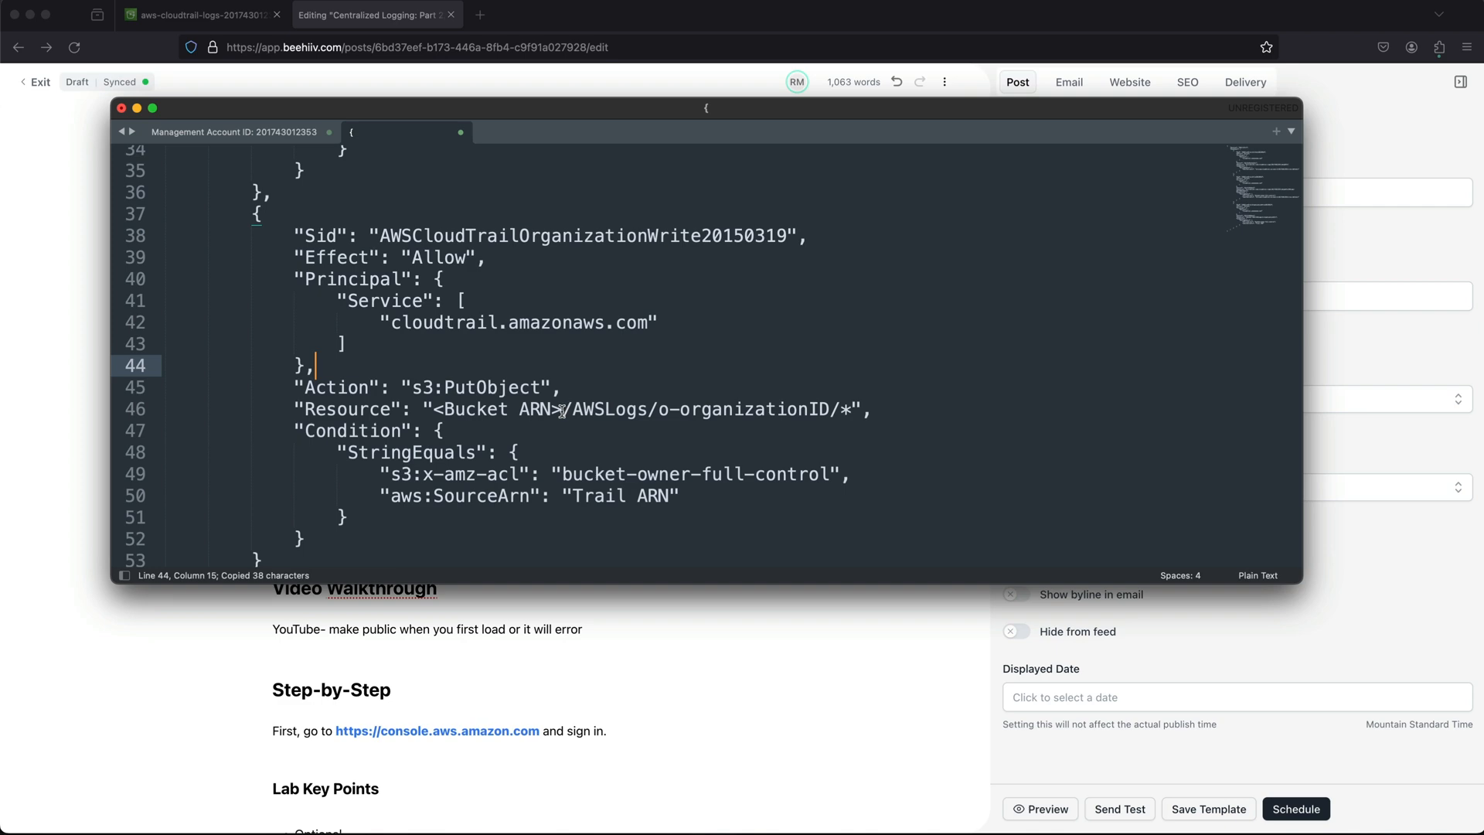
click(226, 17)
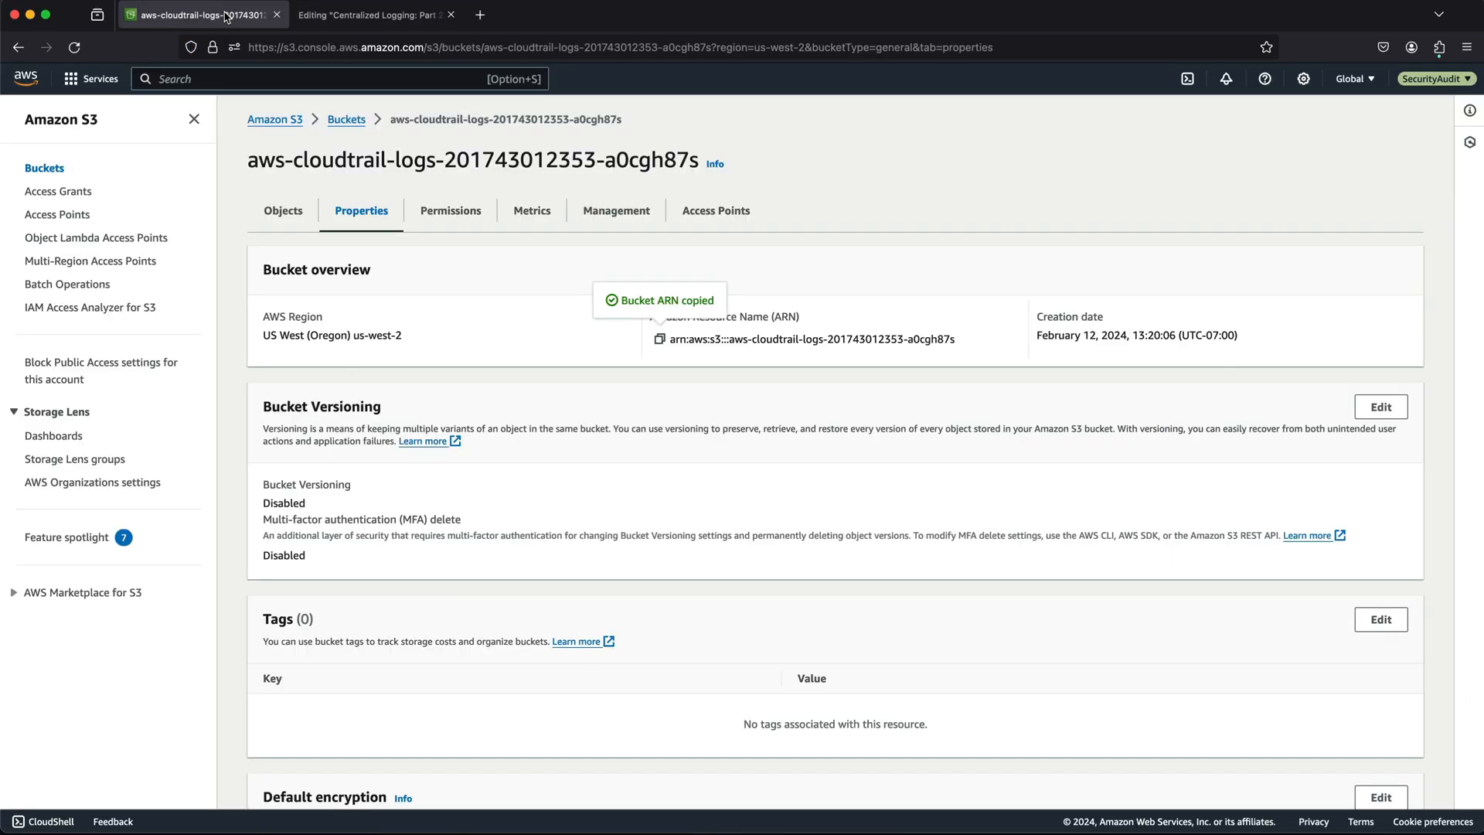
click(385, 18)
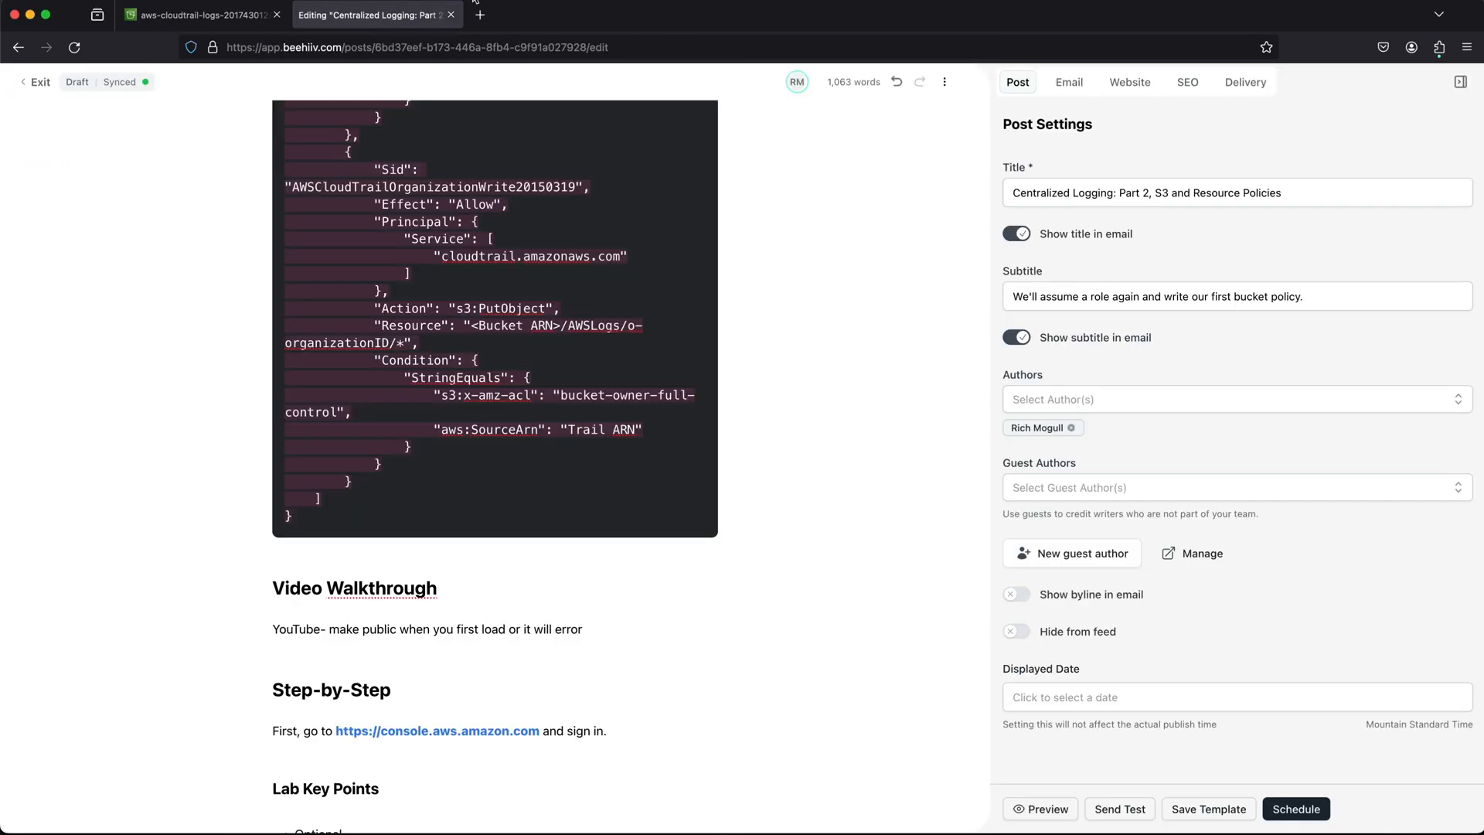
click(216, 23)
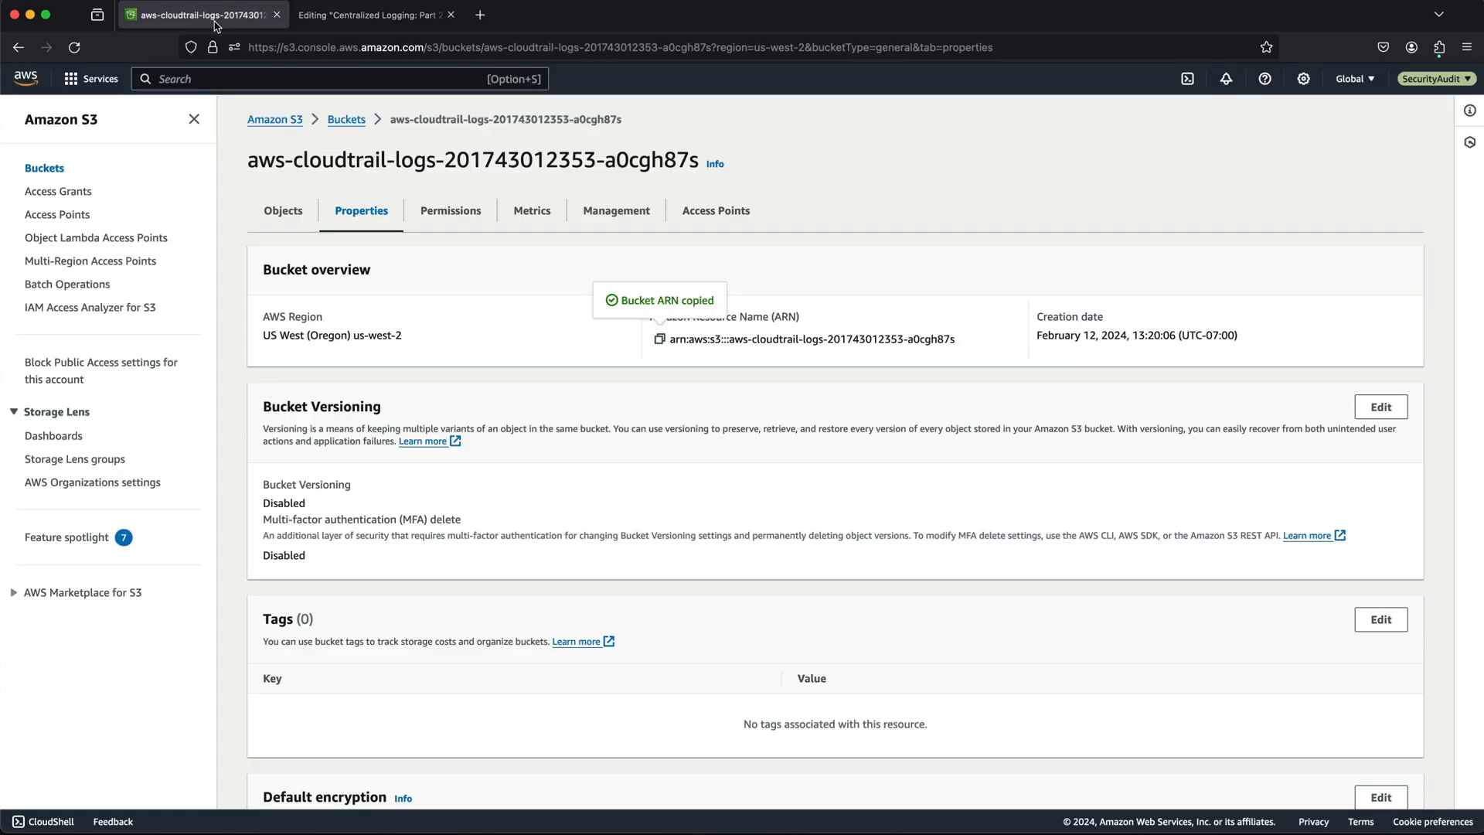
scroll(568, 301, down, 3)
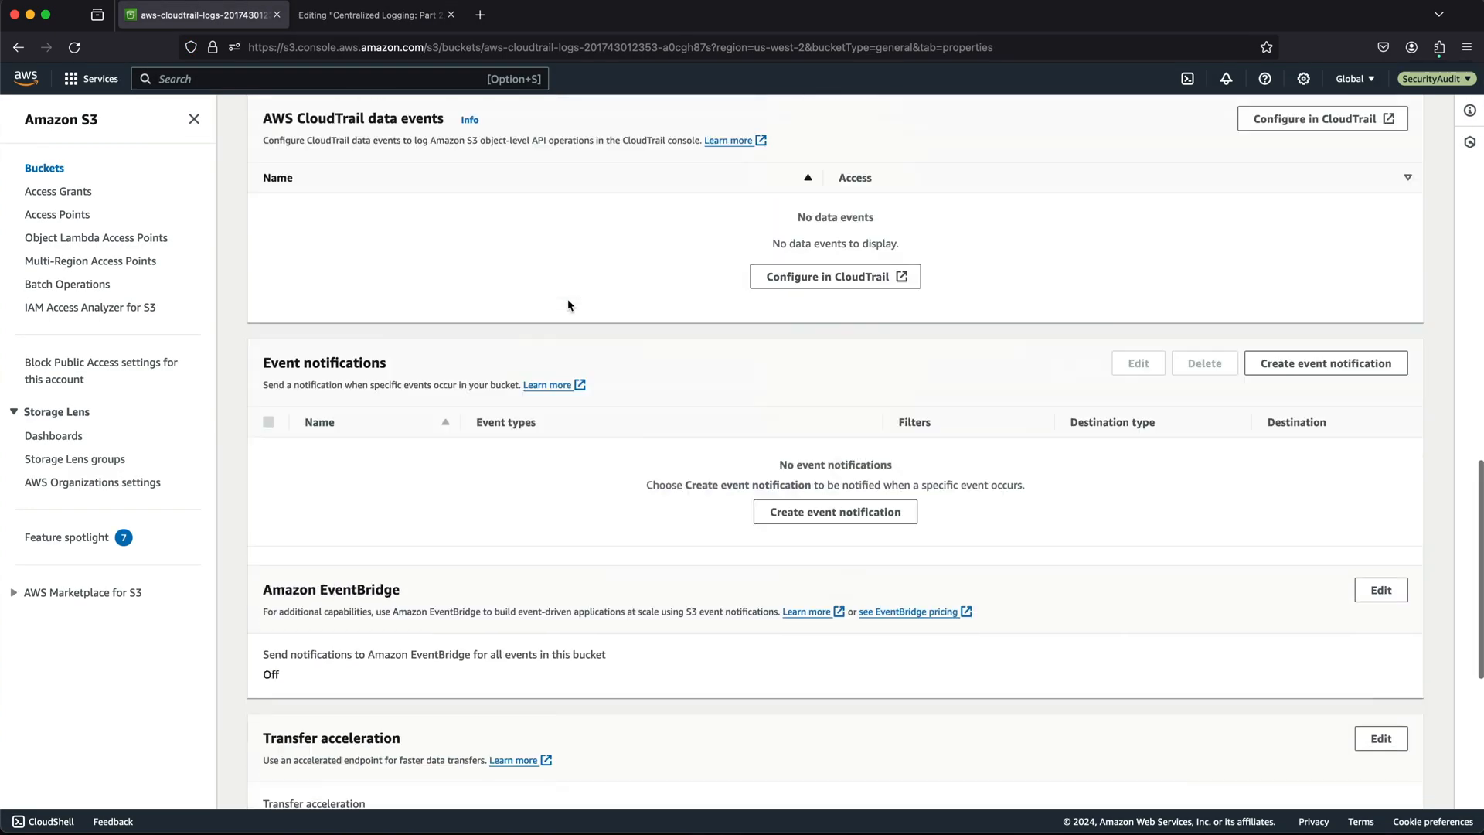
scroll(567, 302, up, 15)
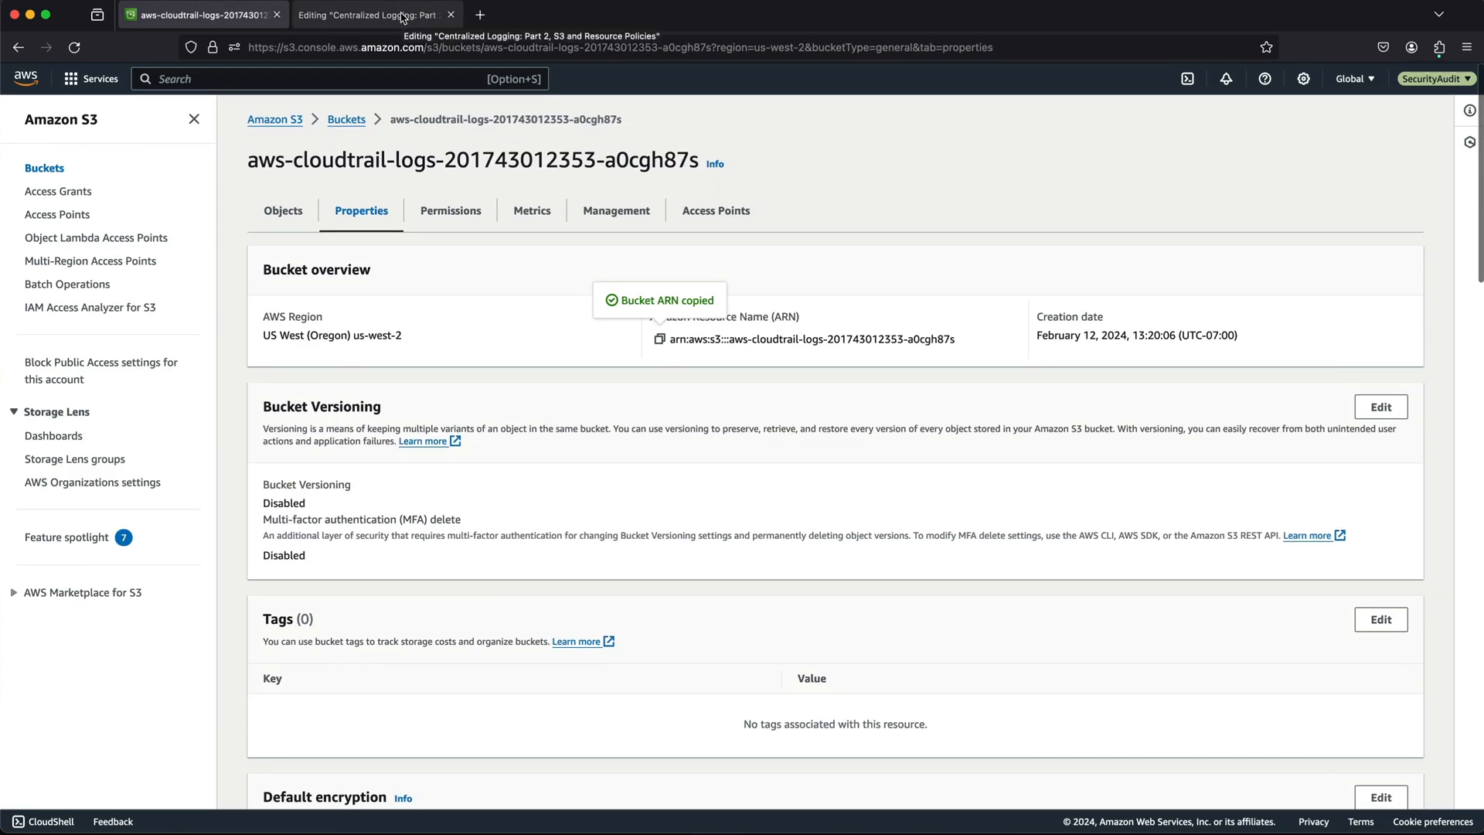
key(super+Tab)
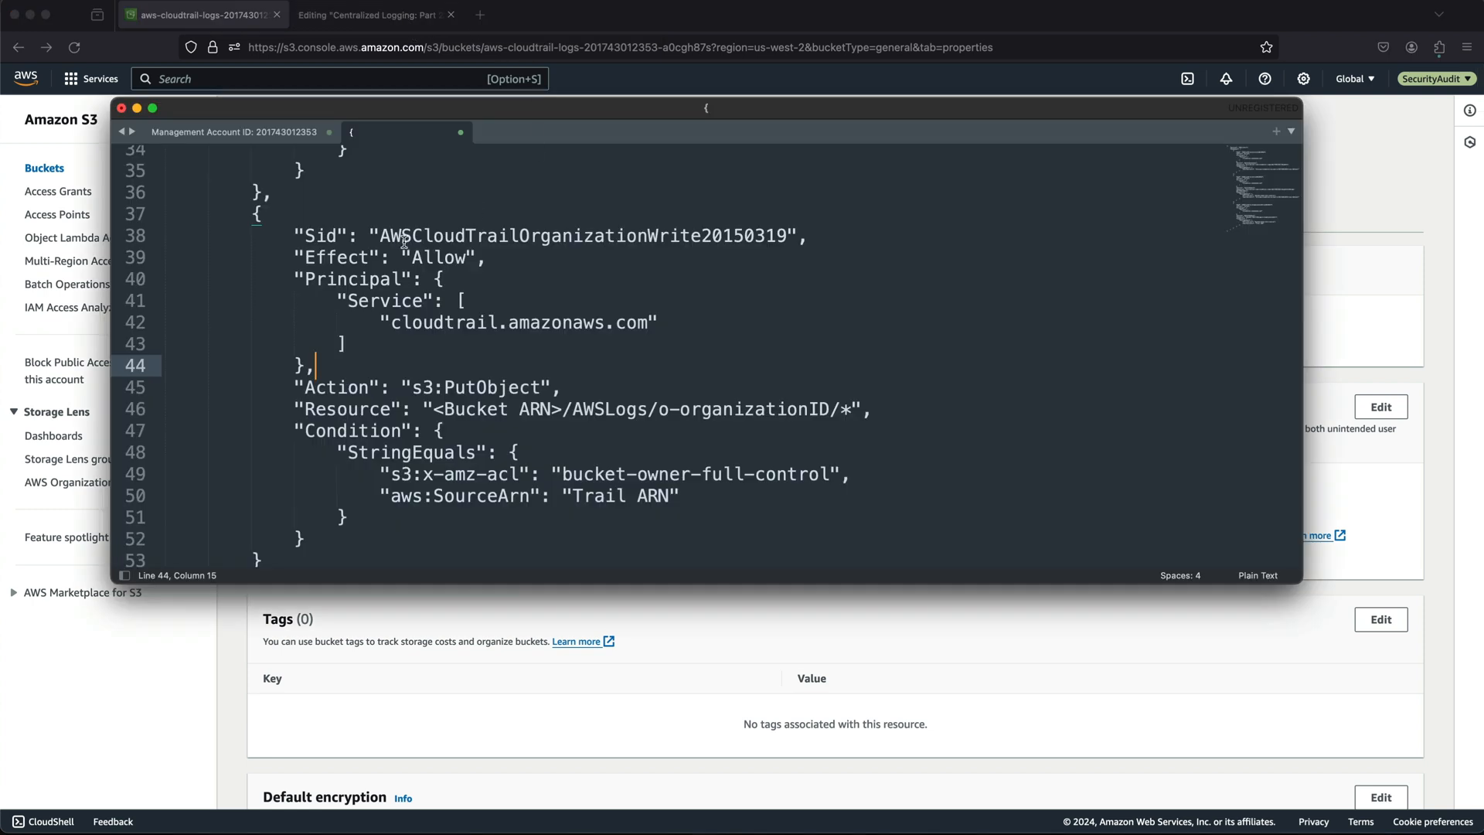
- Replace the <Bucket ARN> placeholder in the AWSCloudTrailOrganizationWrite20150319 statement's Resource with the bucket ARN copied from the notes
click(232, 131)
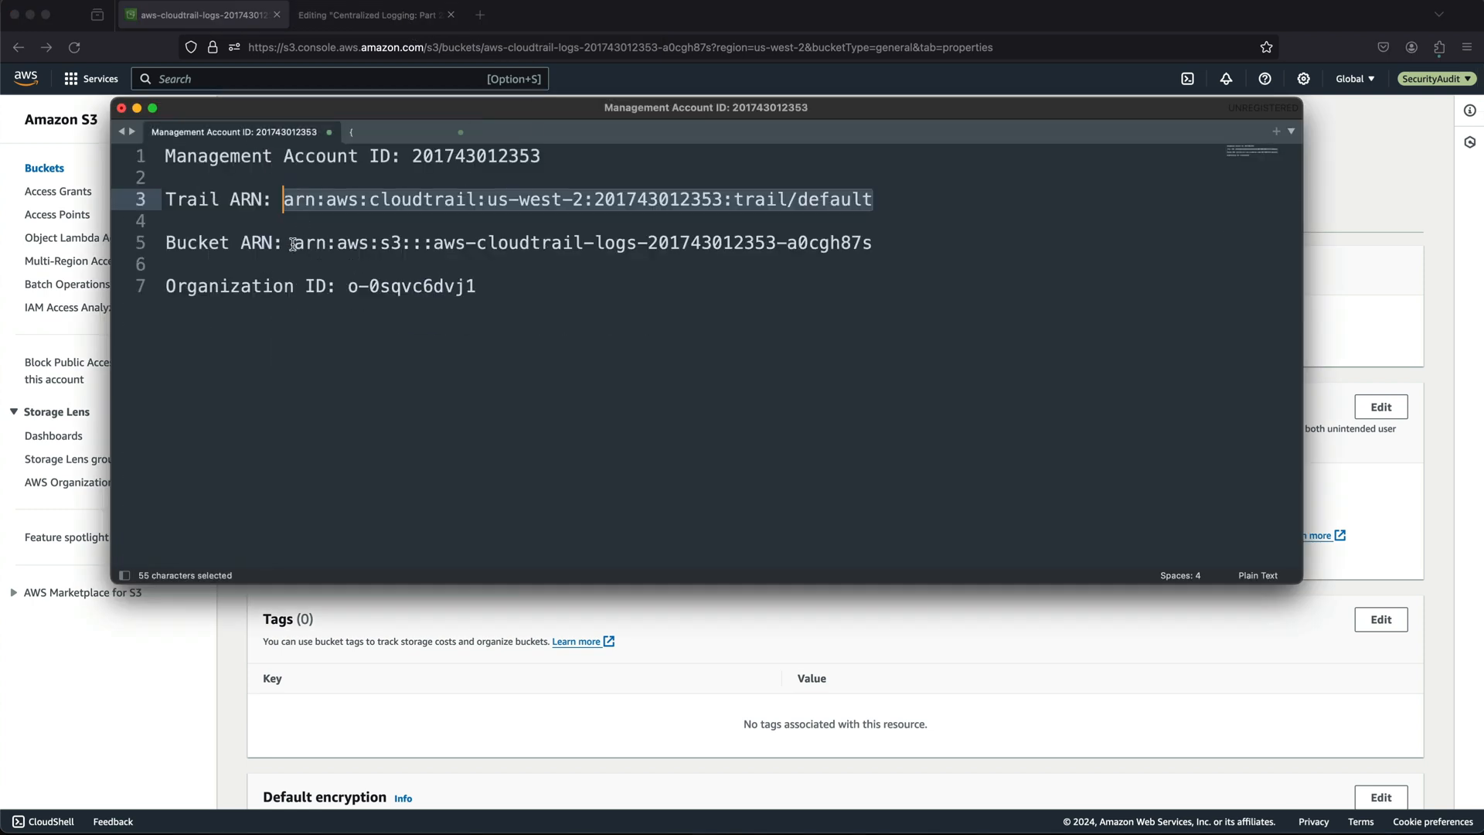
drag(293, 245, 908, 246)
key(super+c)
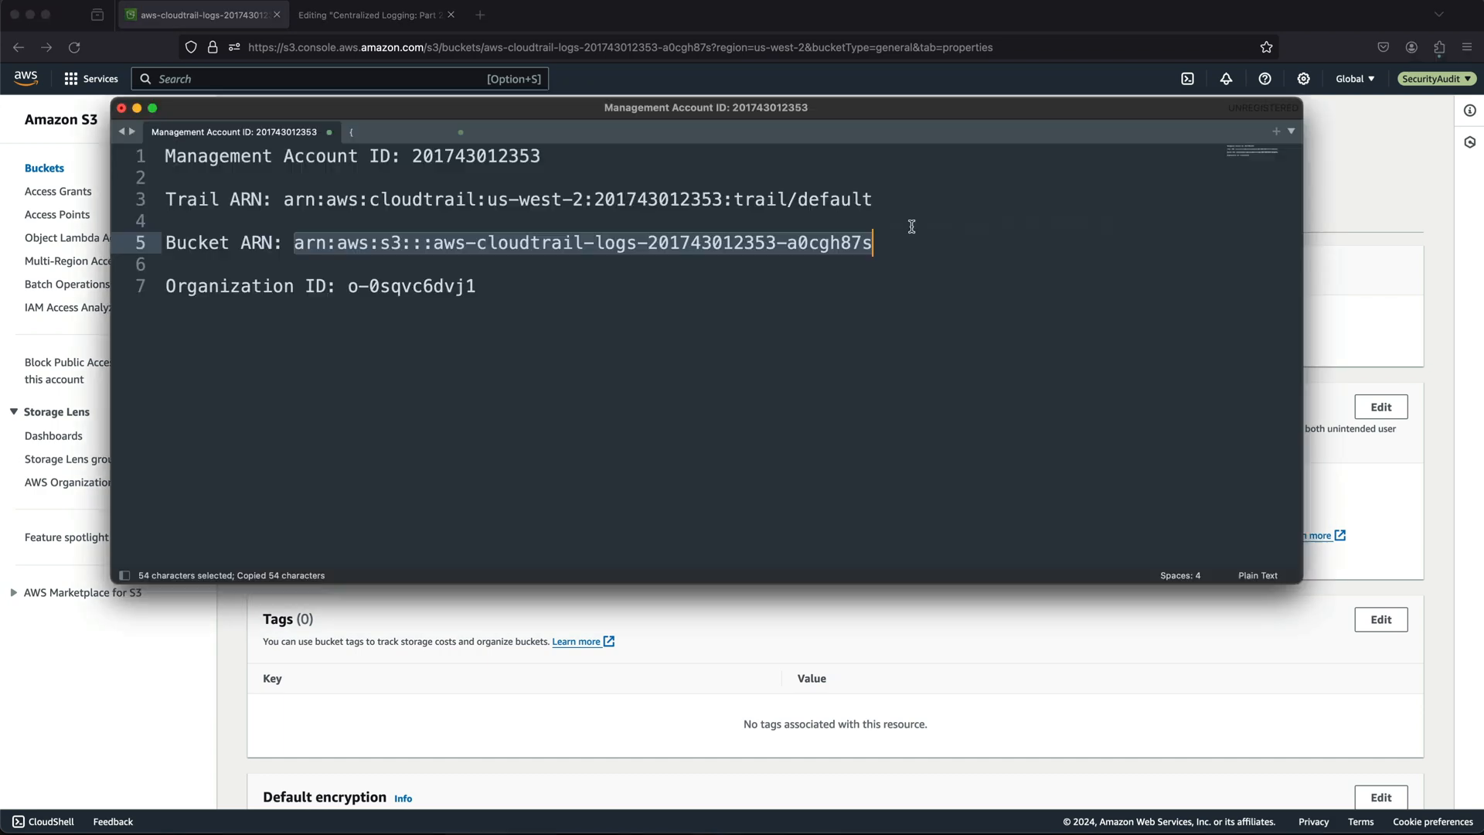
click(433, 131)
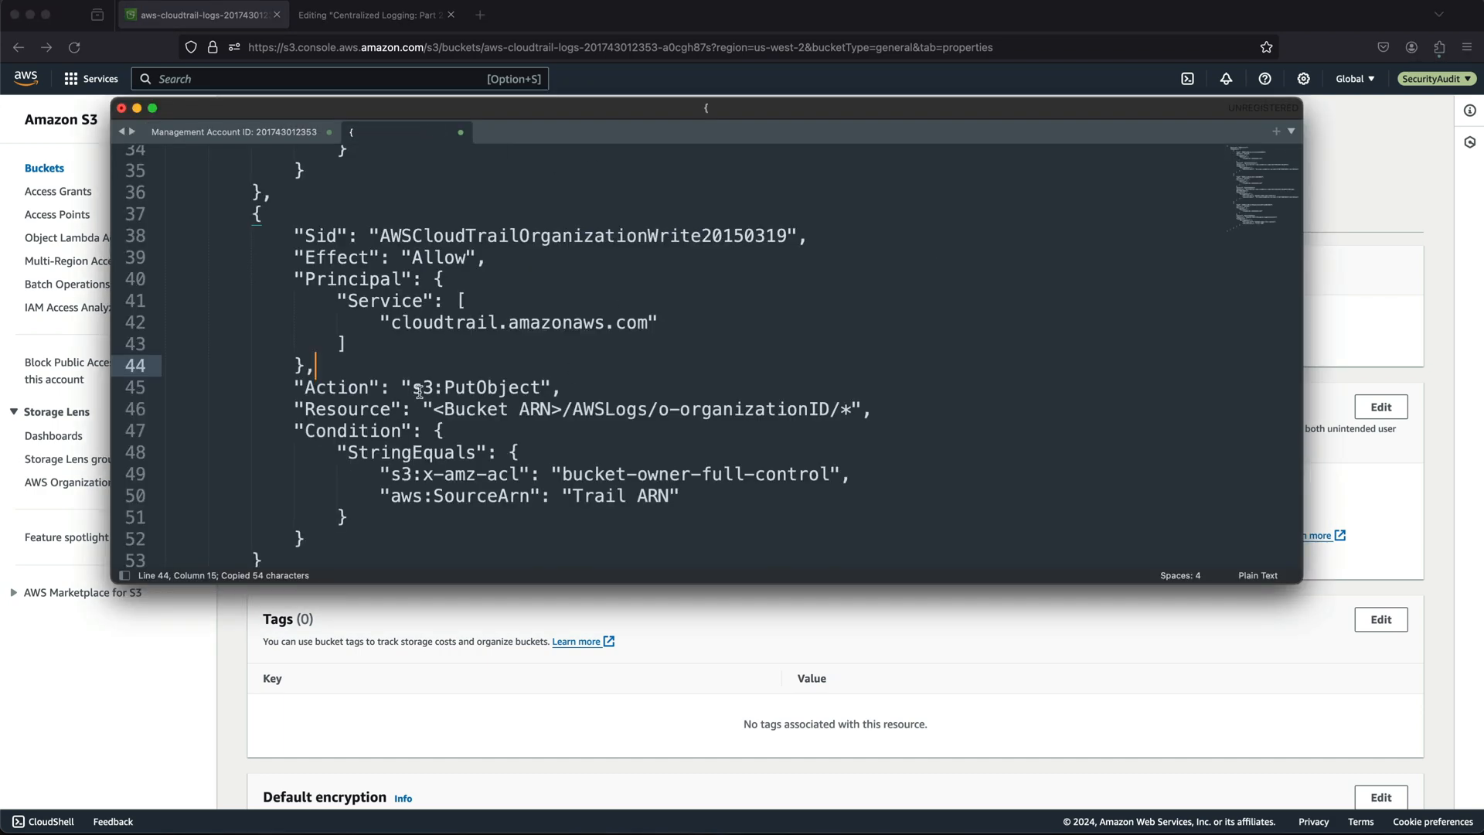
drag(430, 409, 562, 408)
key(super+c)
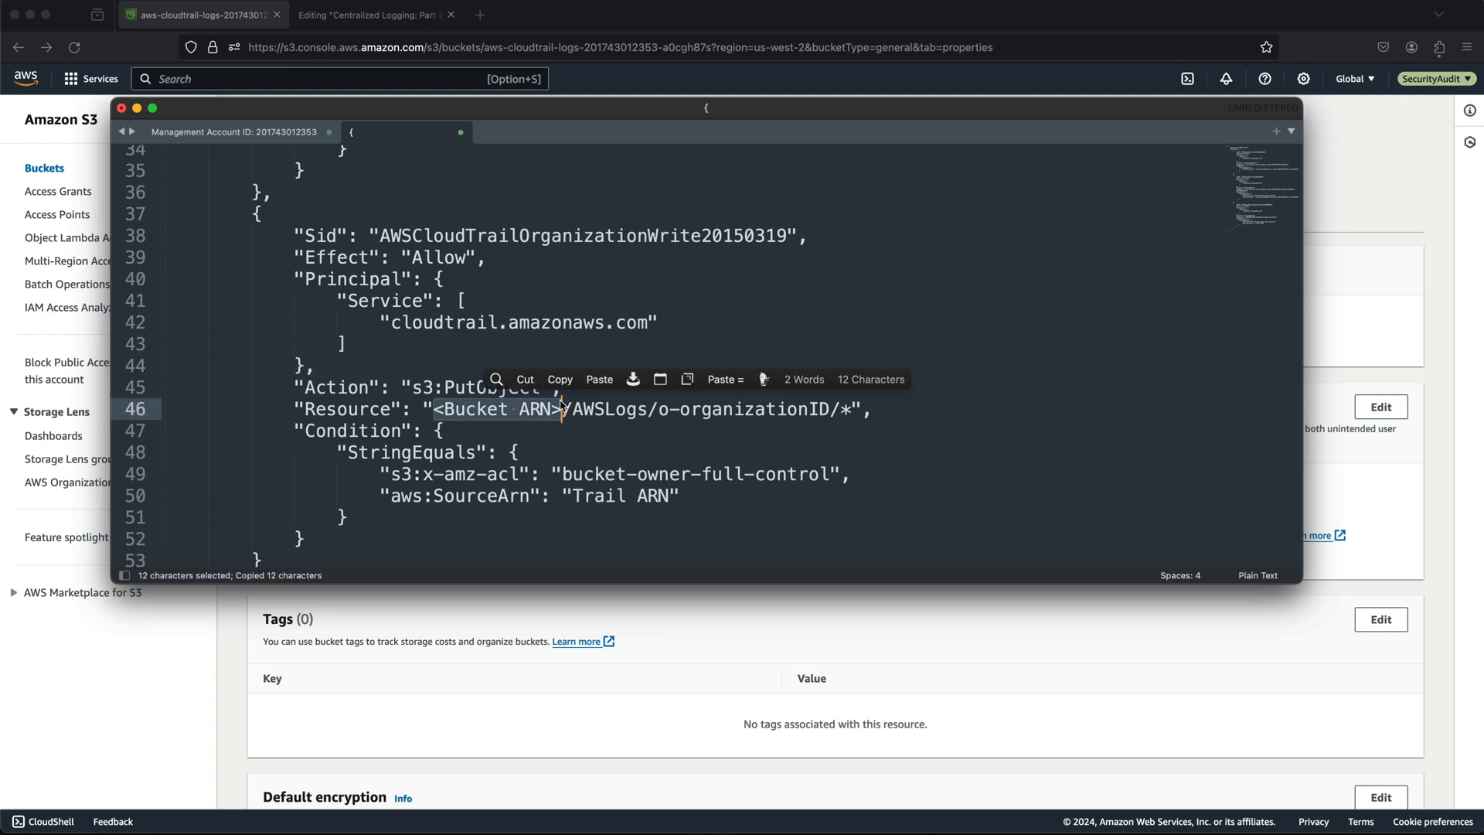
key(super+v)
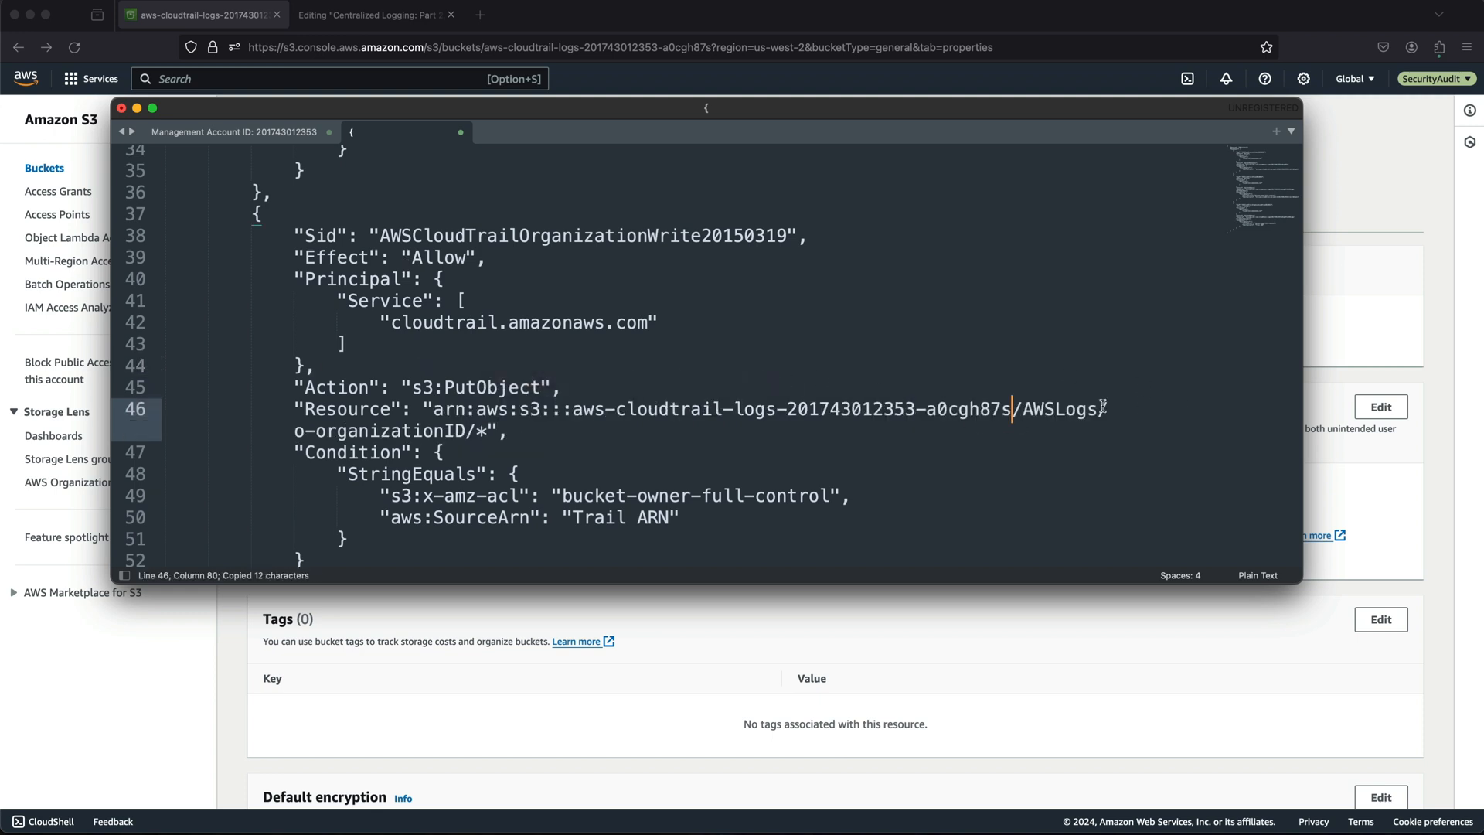
- Enclose the o-organizationID placeholder in the AWSCloudTrailOrganizationWrite20150319 statement's Resource in angle brackets
click(1103, 407)
text(<)
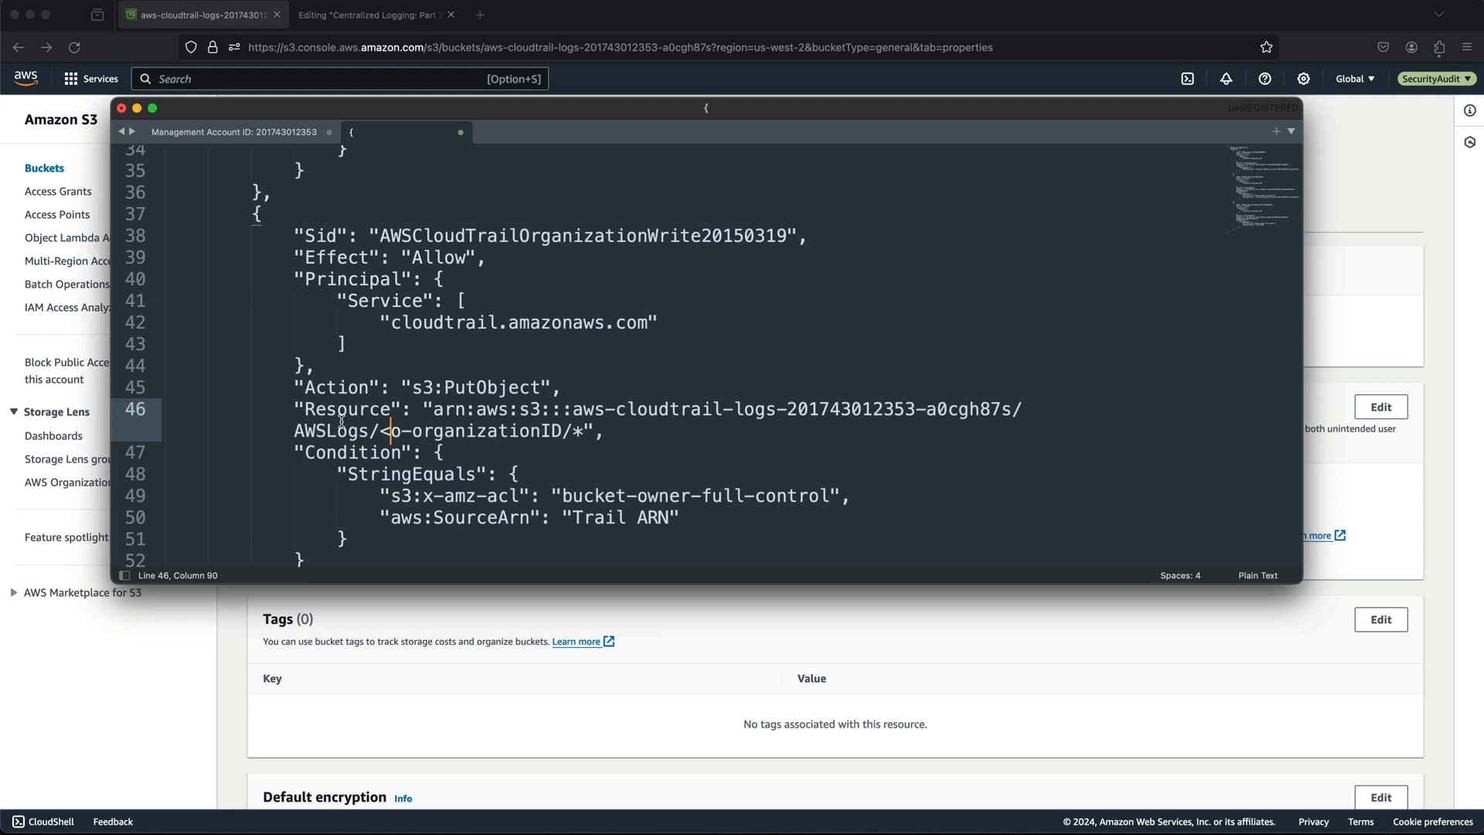
click(563, 430)
text(>)
- Replace the organization ID placeholder in the AWSCloudTrailOrganizationWrite20150319 statement's Resource with the organization ID copied from the notes
click(238, 134)
drag(495, 286, 346, 287)
key(super+c)
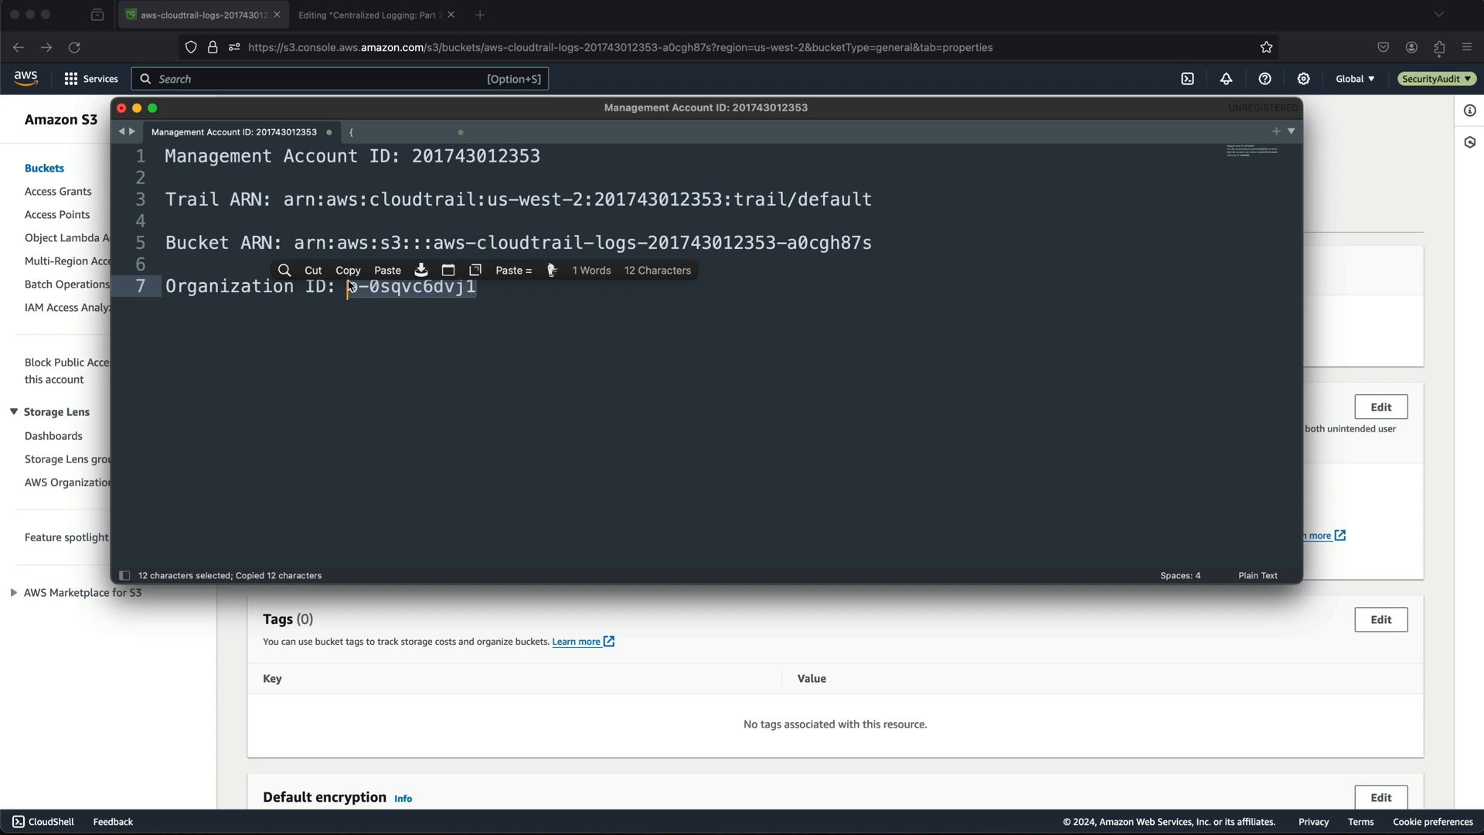
click(430, 141)
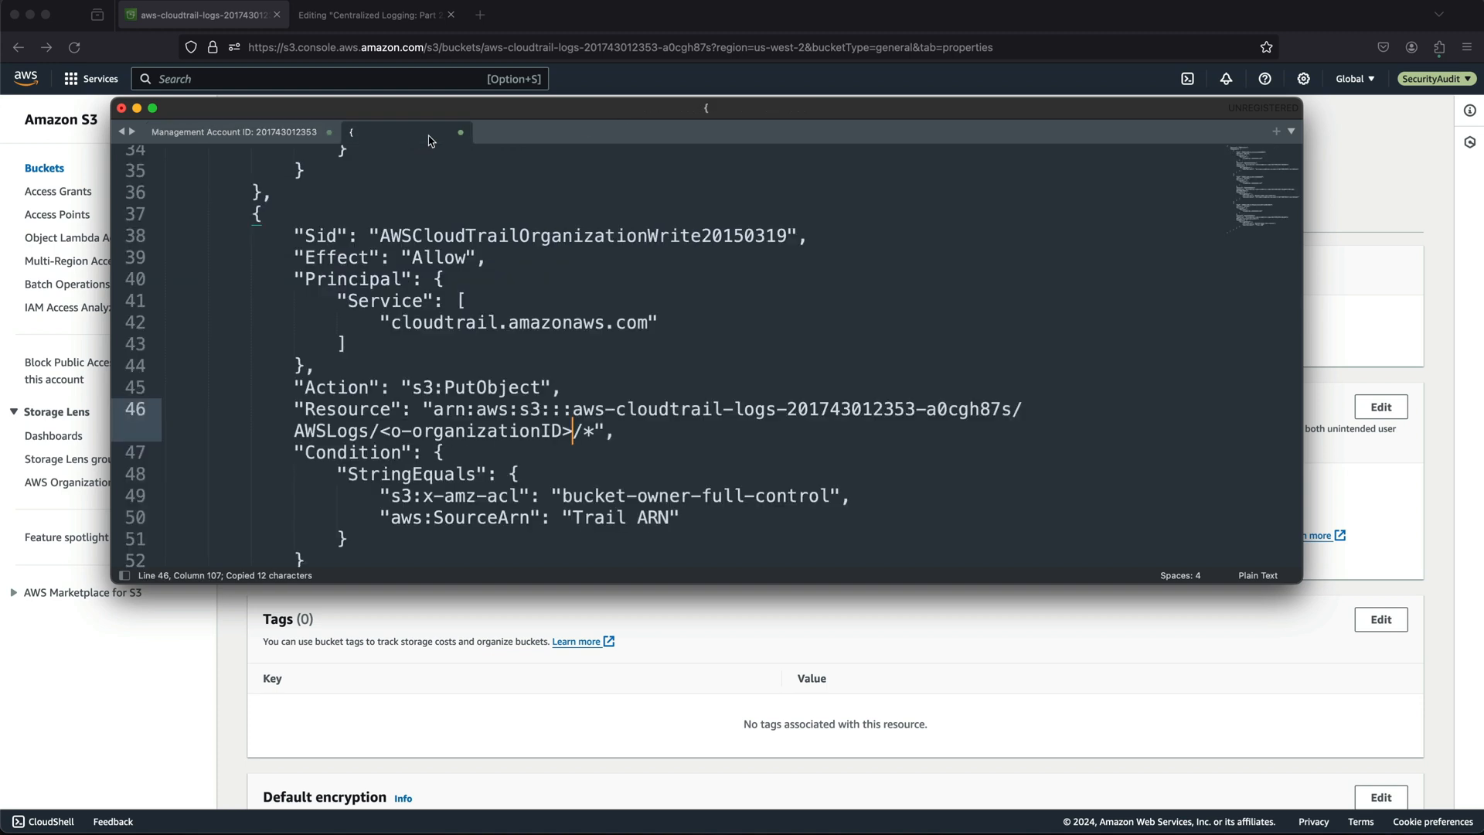
drag(572, 431, 378, 442)
key(super+c)
key(super+v)
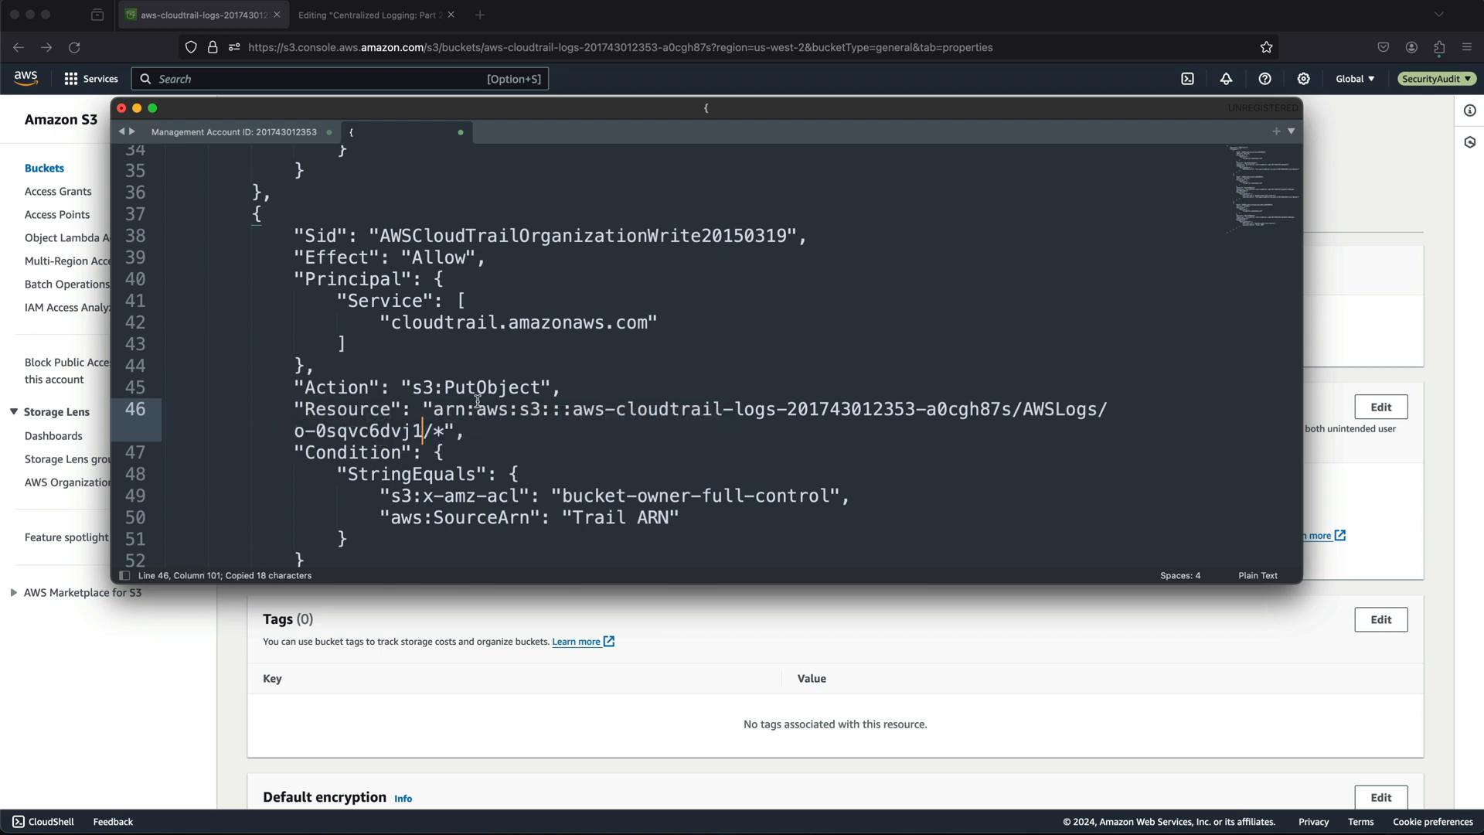
- Replace the Trail ARN placeholder in the AWSCloudTrailOrganizationWrite20150319 statement's aws:SourceArn condition with the trail ARN copied from the notes
scroll(437, 430, down, 2)
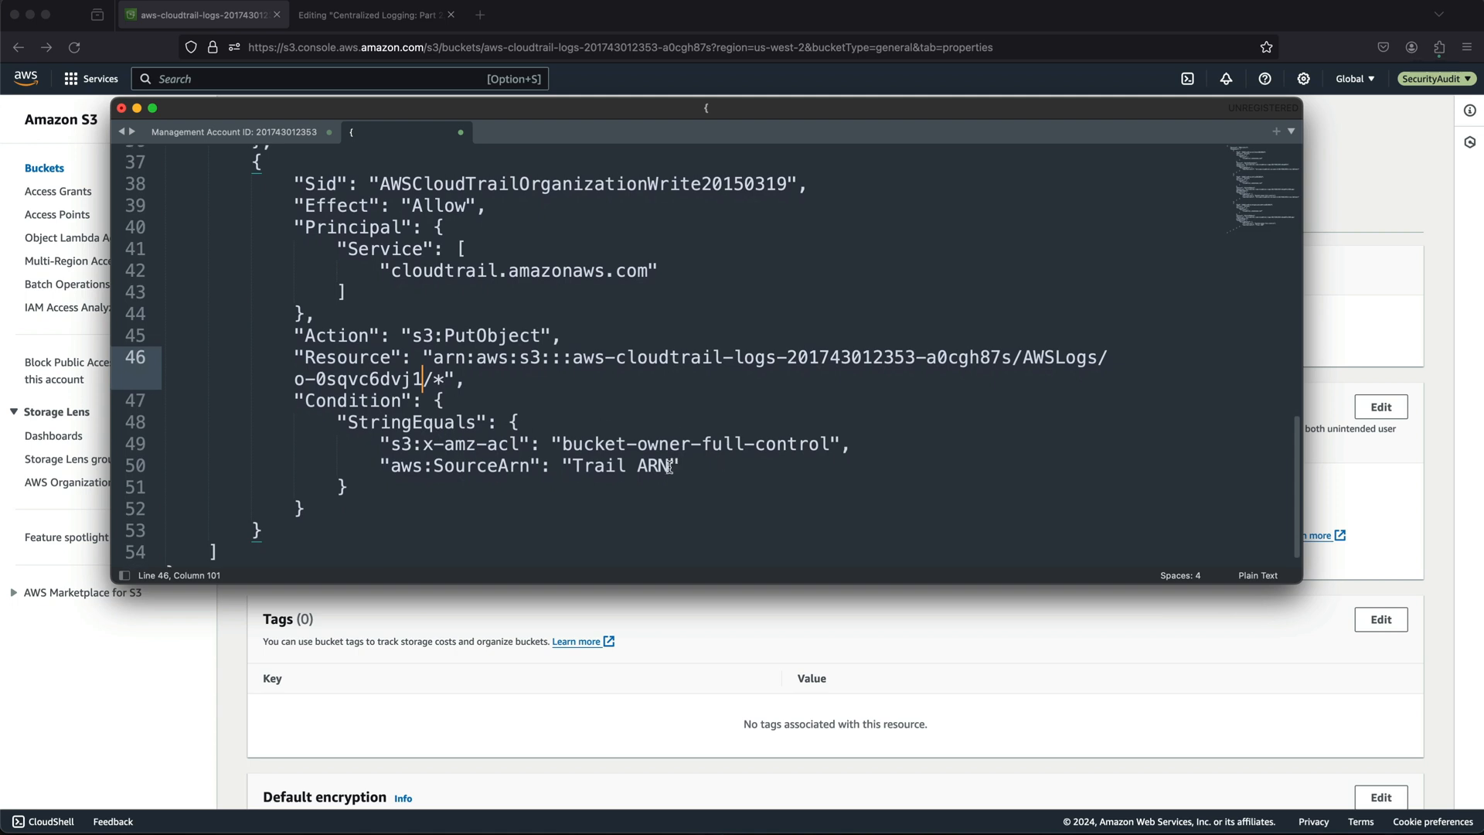
drag(669, 466, 572, 466)
key(super+c)
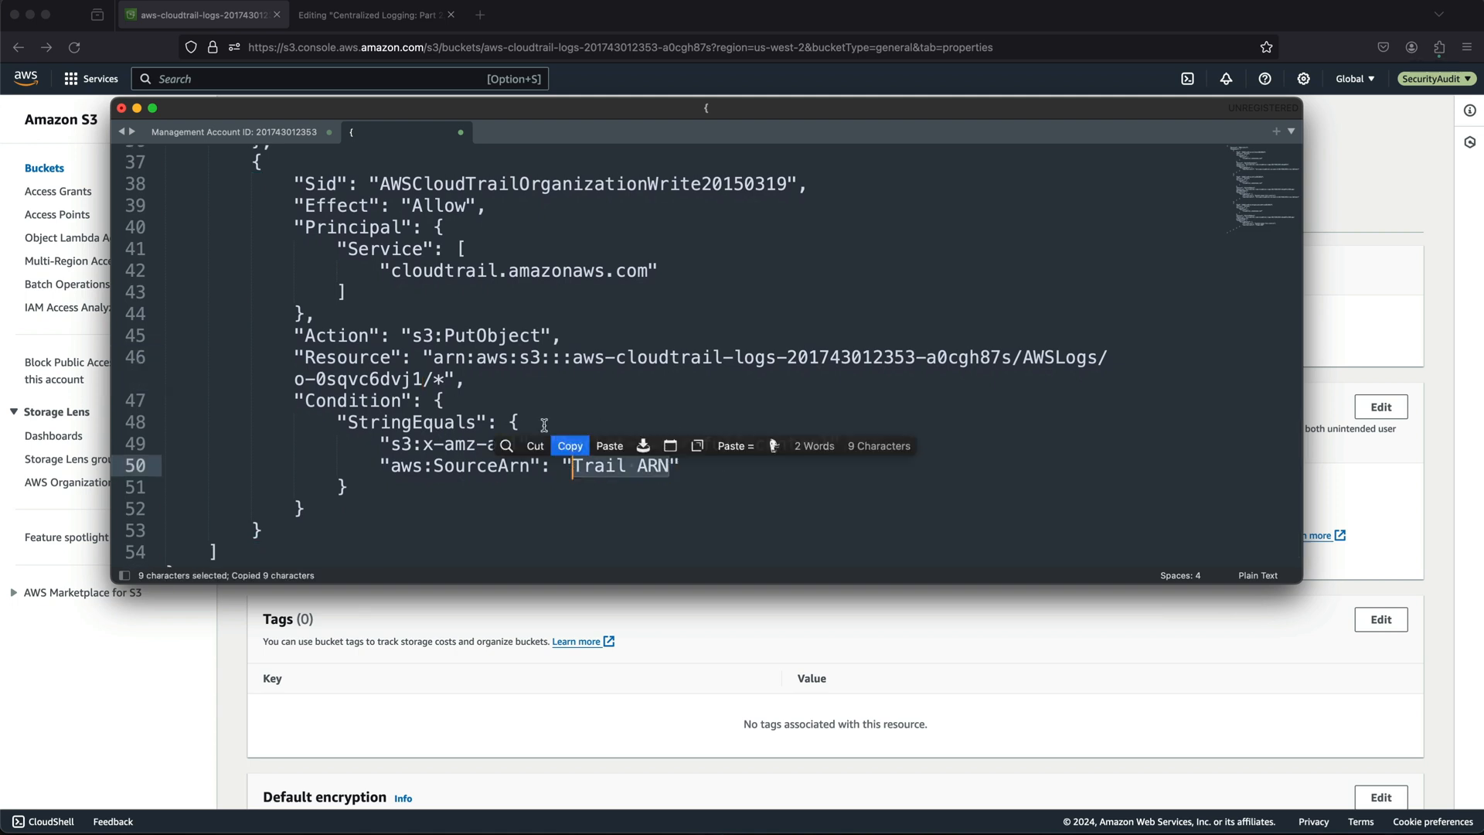
click(248, 137)
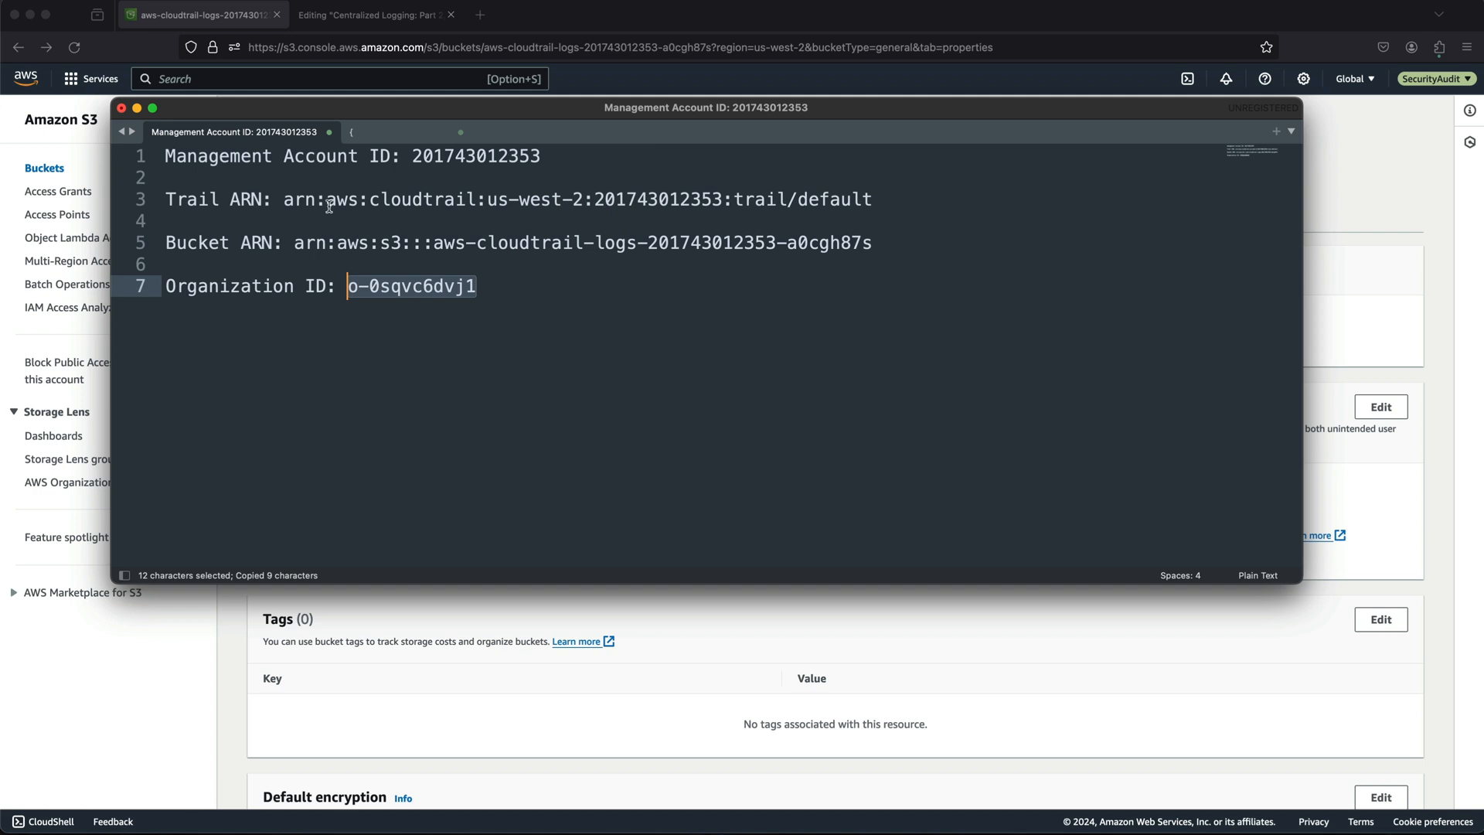
drag(283, 200, 873, 199)
key(super+c)
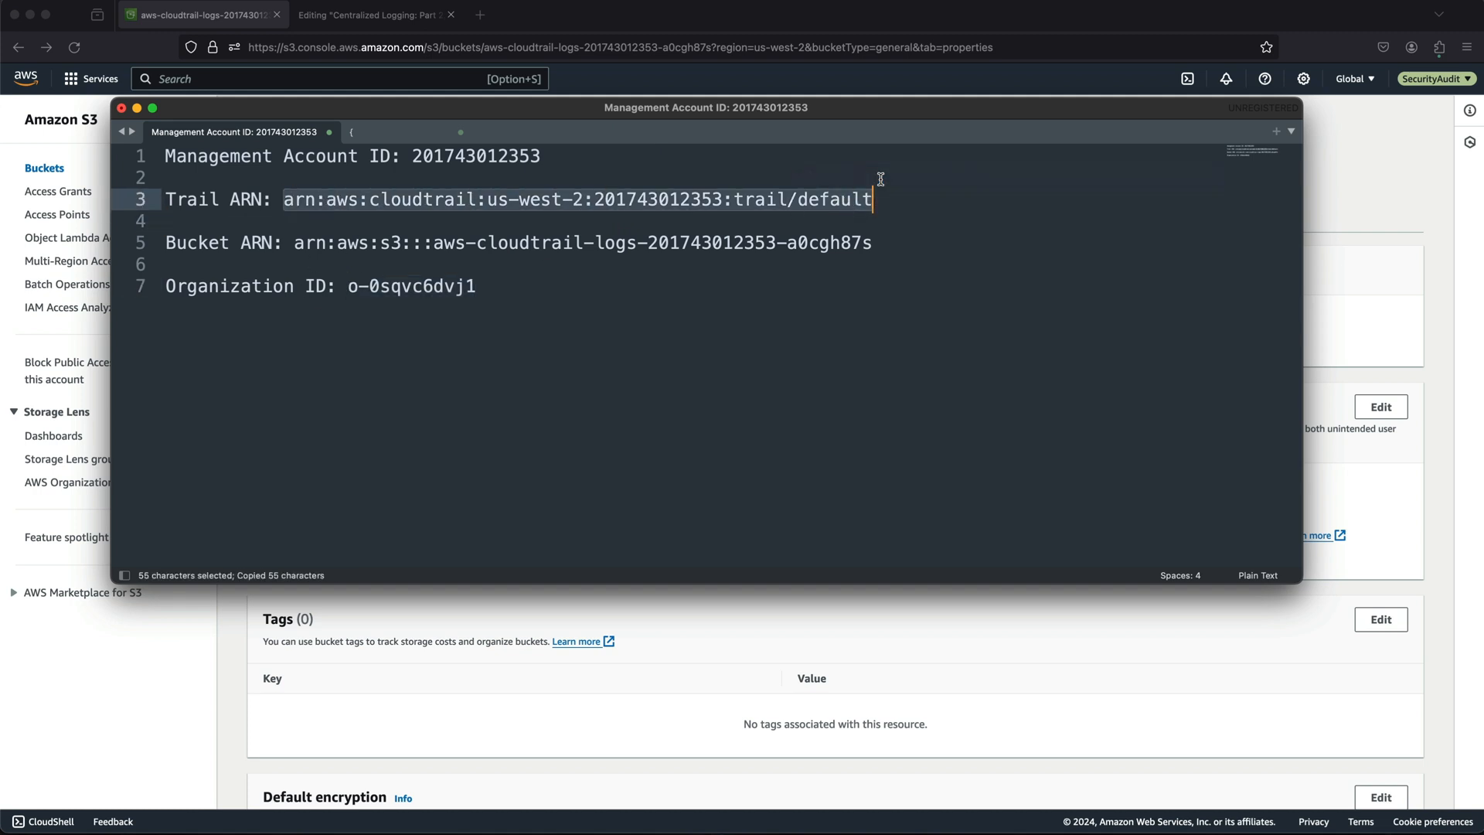
click(414, 132)
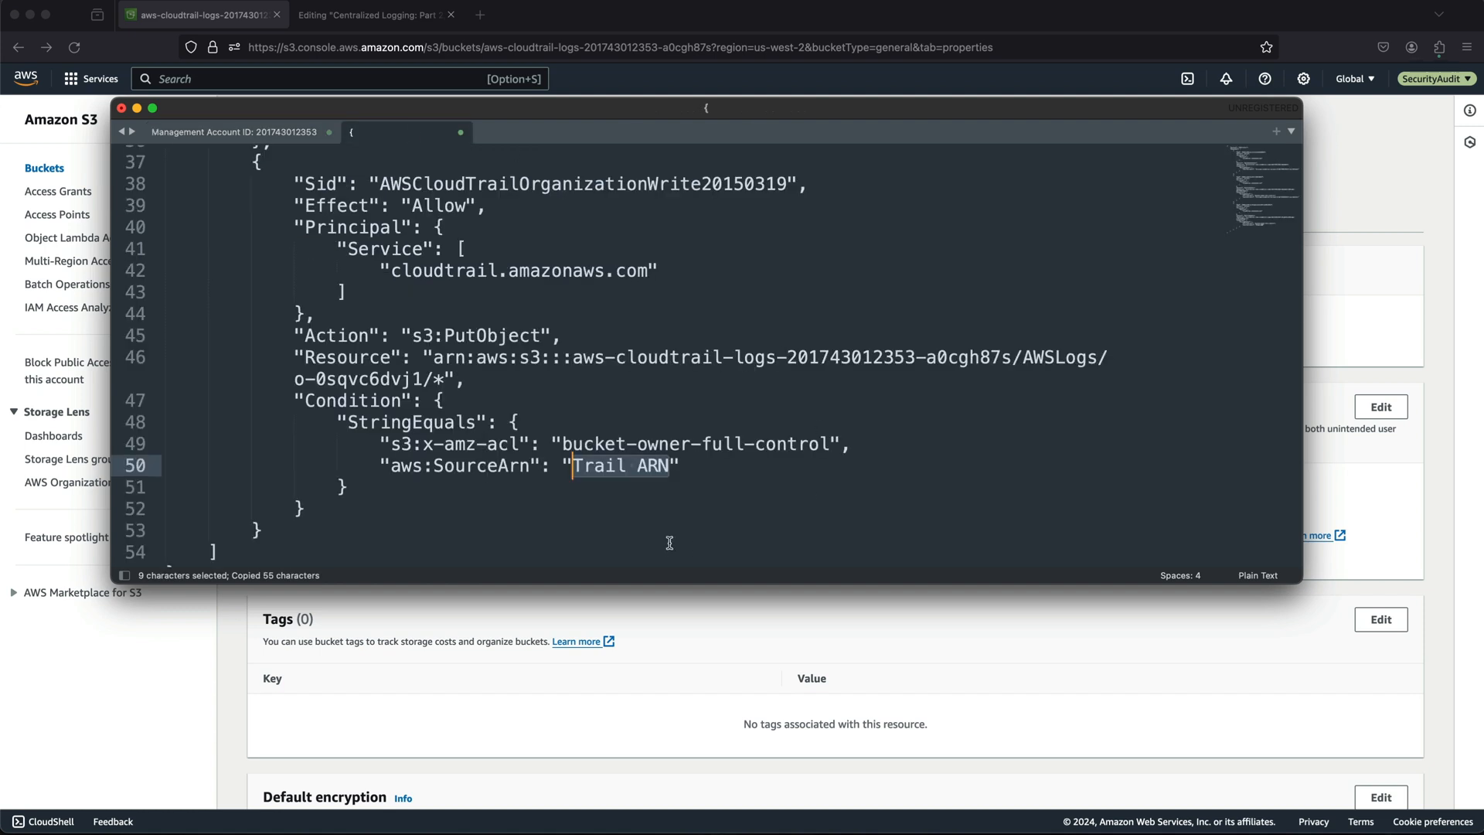
key(super+v)
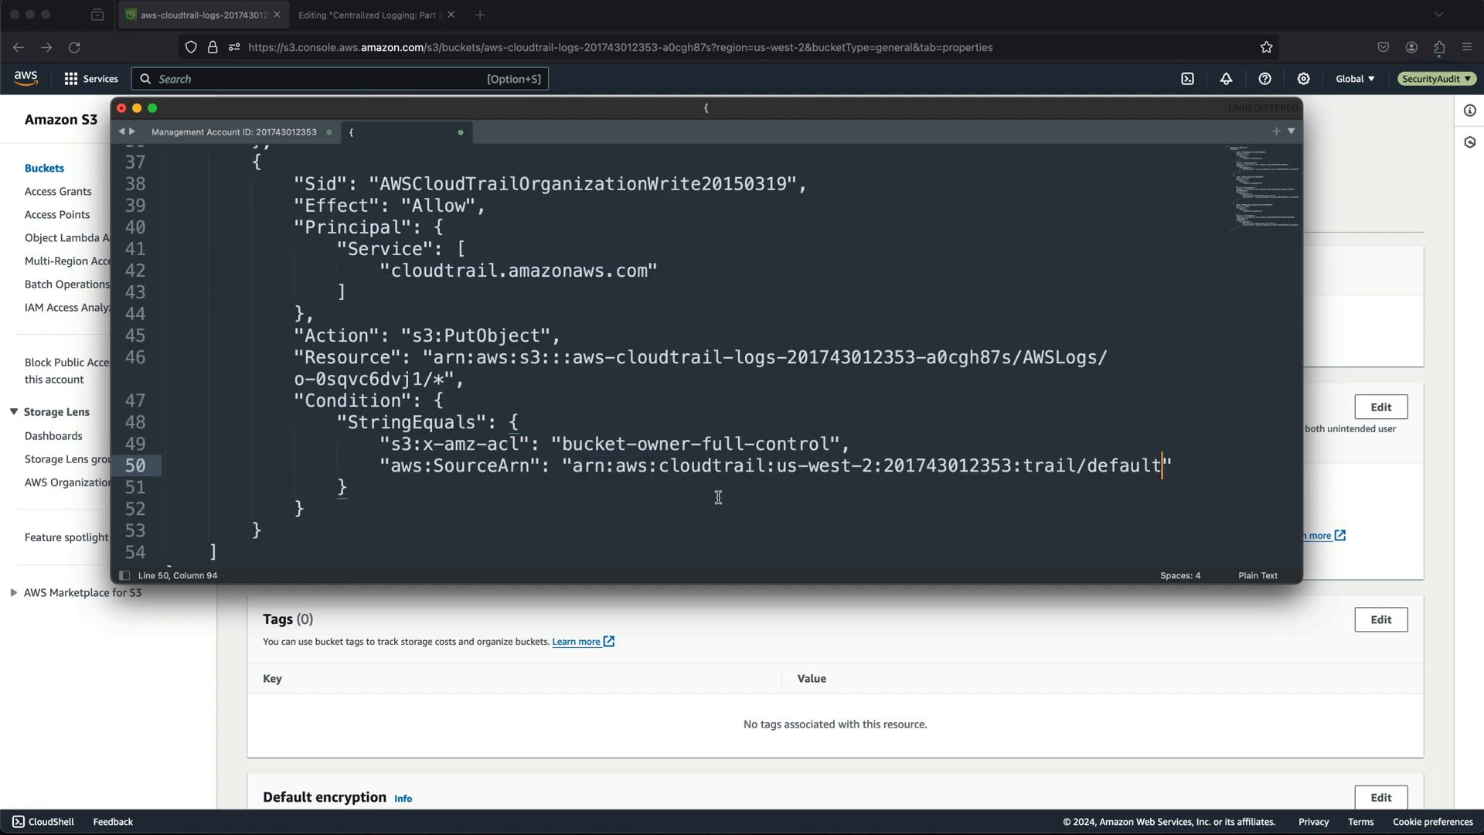
- Review the filled-in policy from its end back up, checking each statement's action, resource and condition
scroll(718, 497, down, 1)
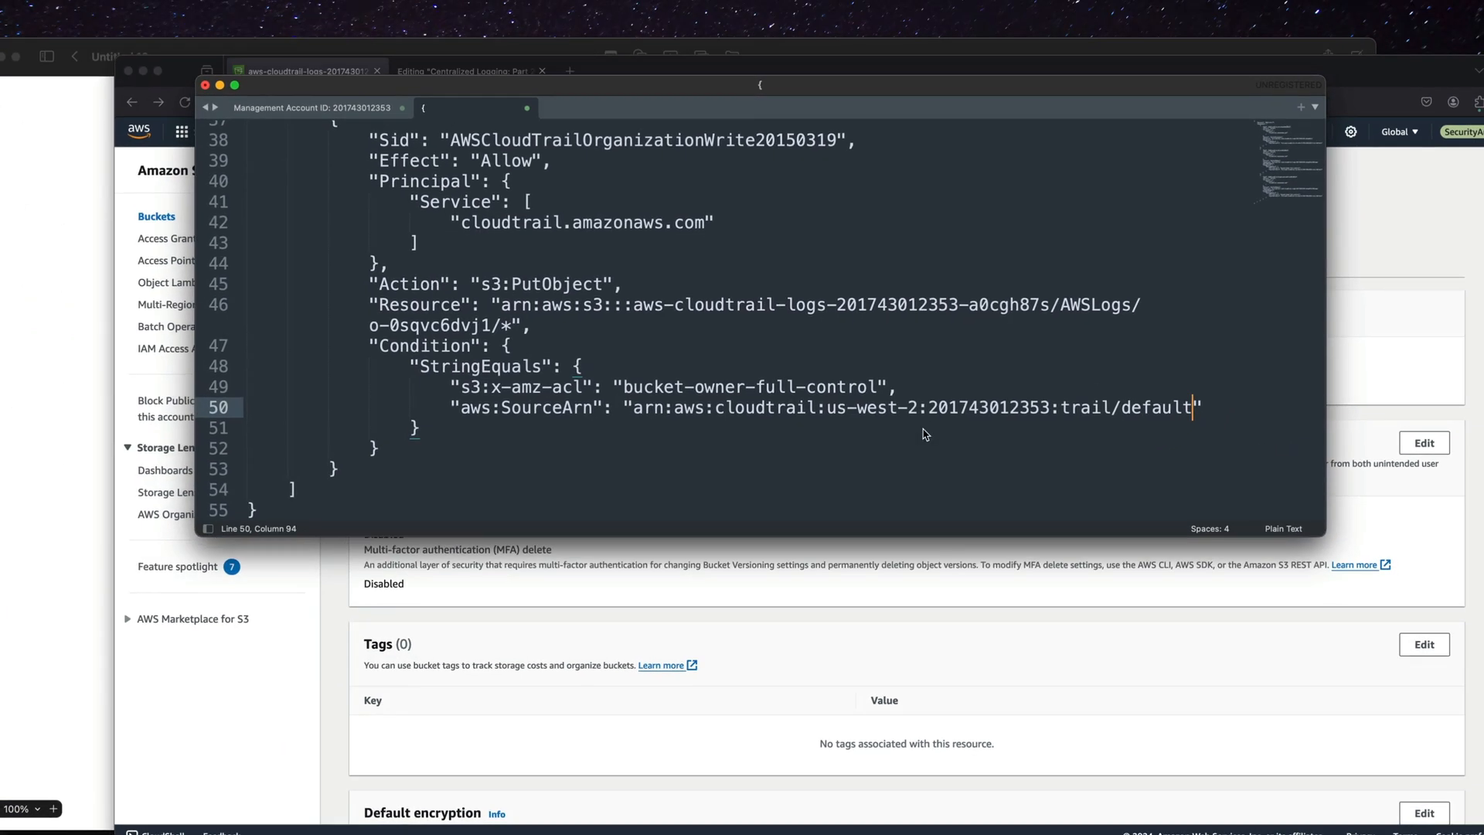
scroll(530, 367, up, 3)
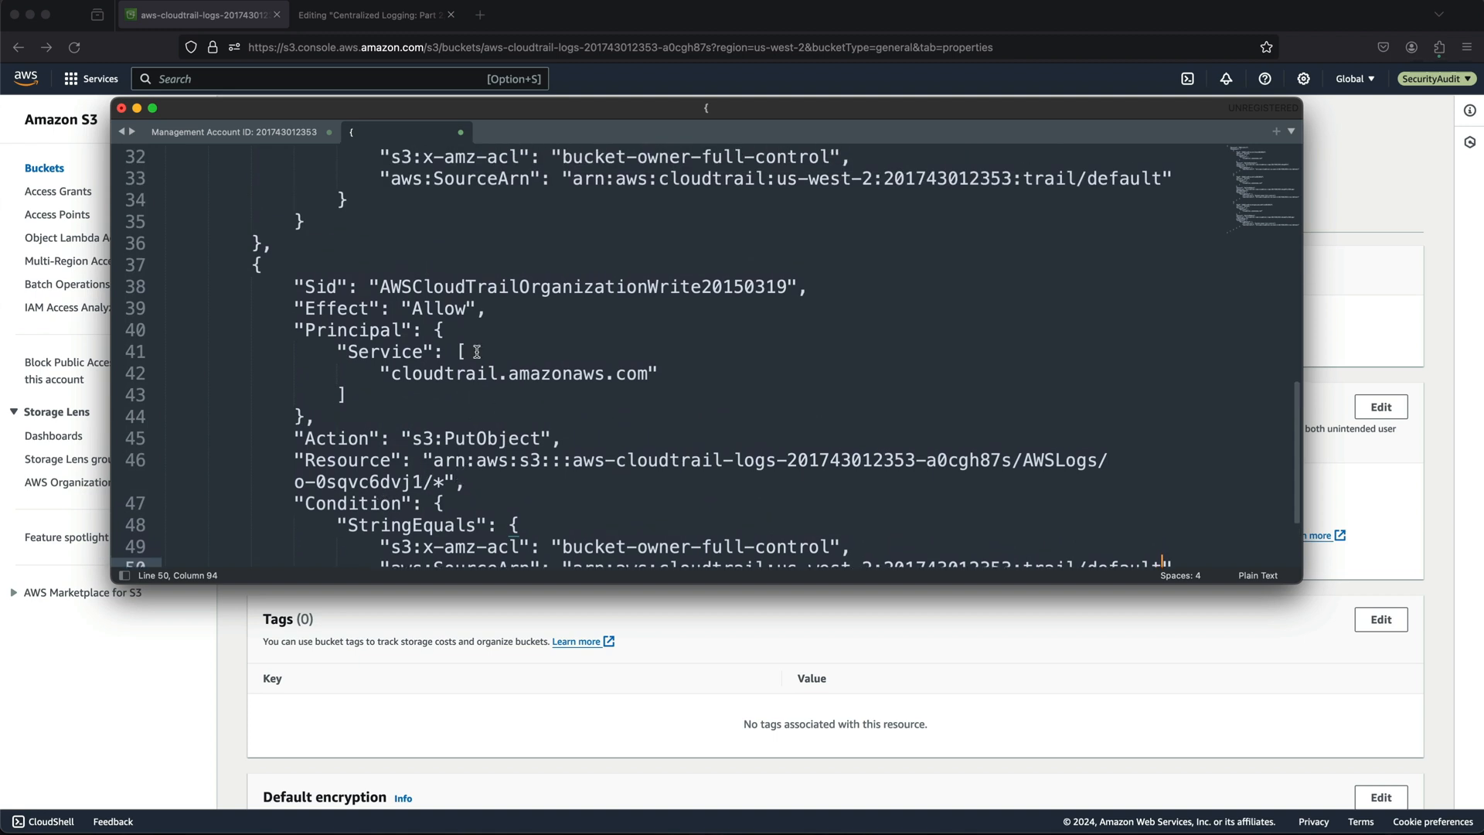
scroll(477, 352, up, 2)
scroll(476, 352, up, 1)
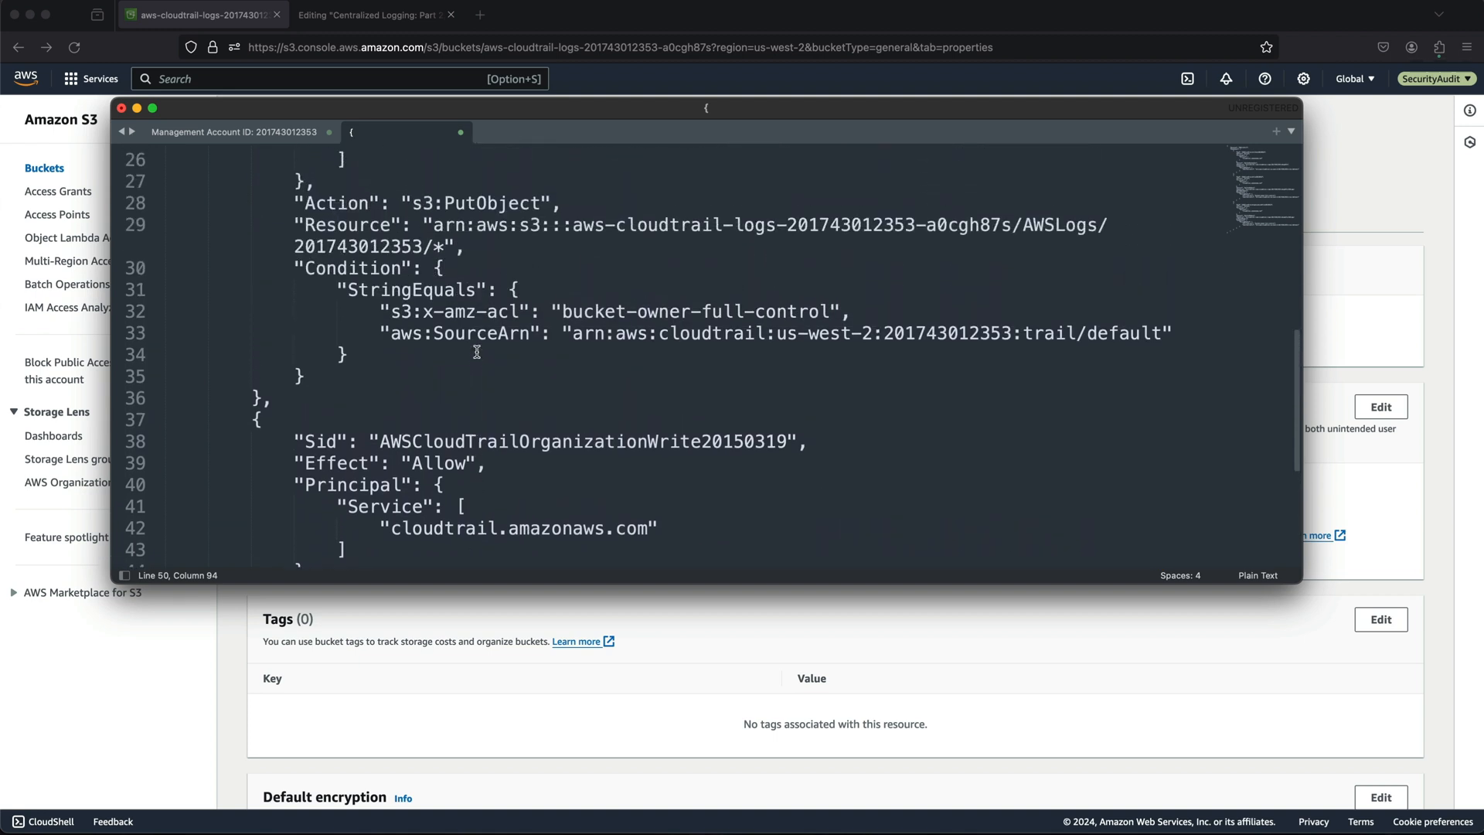
scroll(477, 351, up, 2)
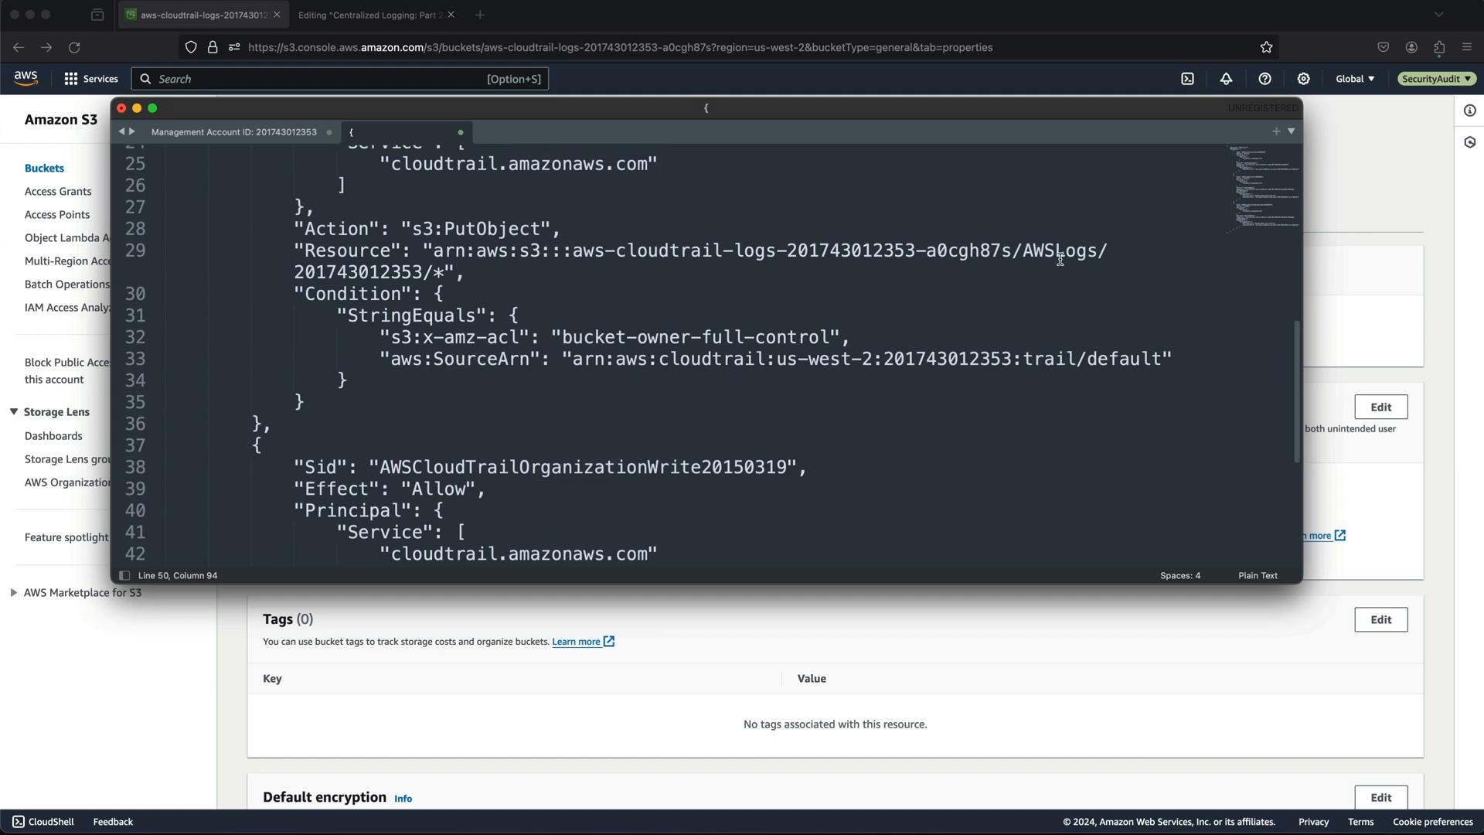
scroll(1012, 278, up, 3)
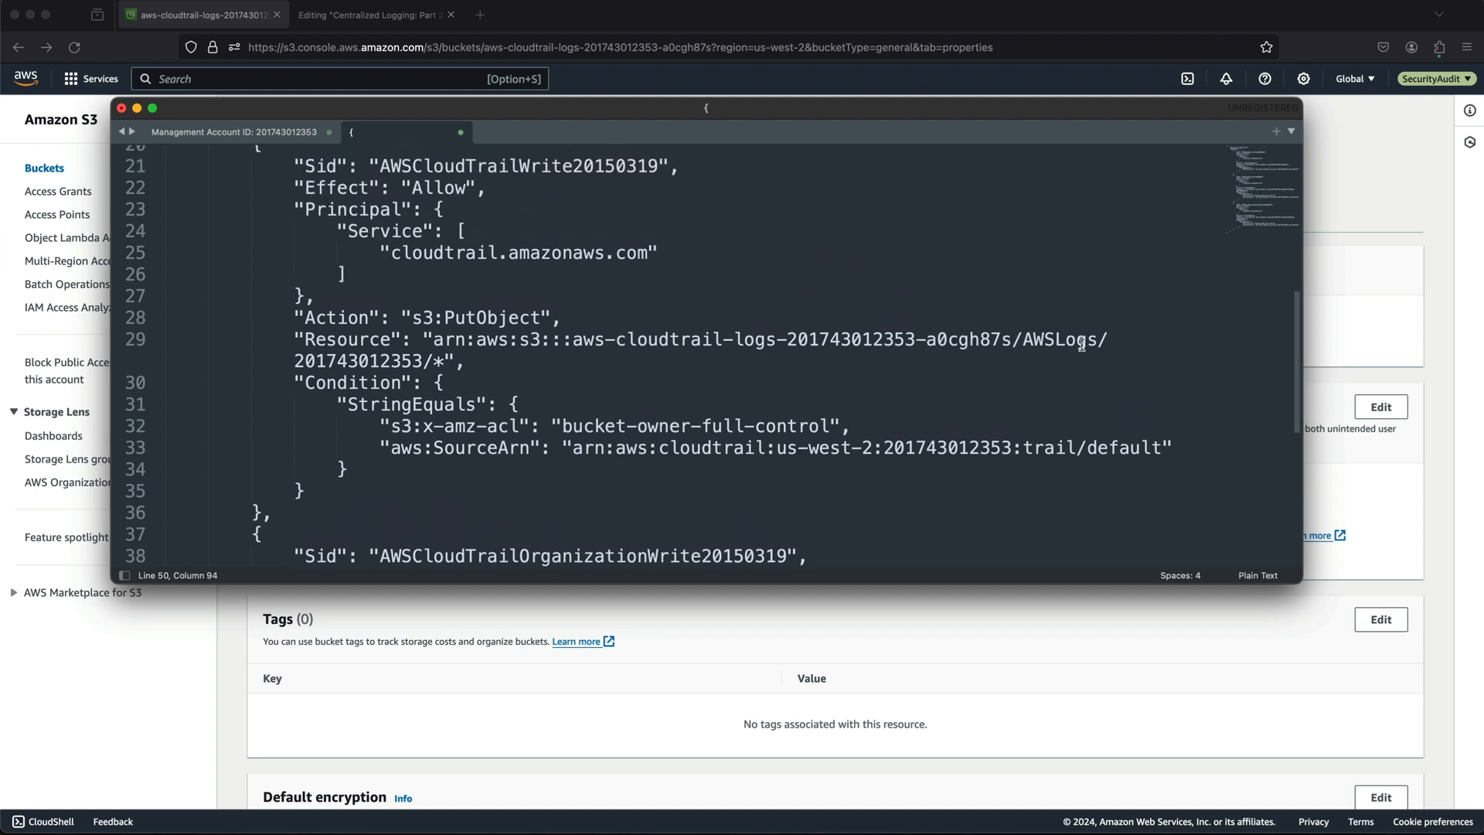
scroll(467, 346, up, 1)
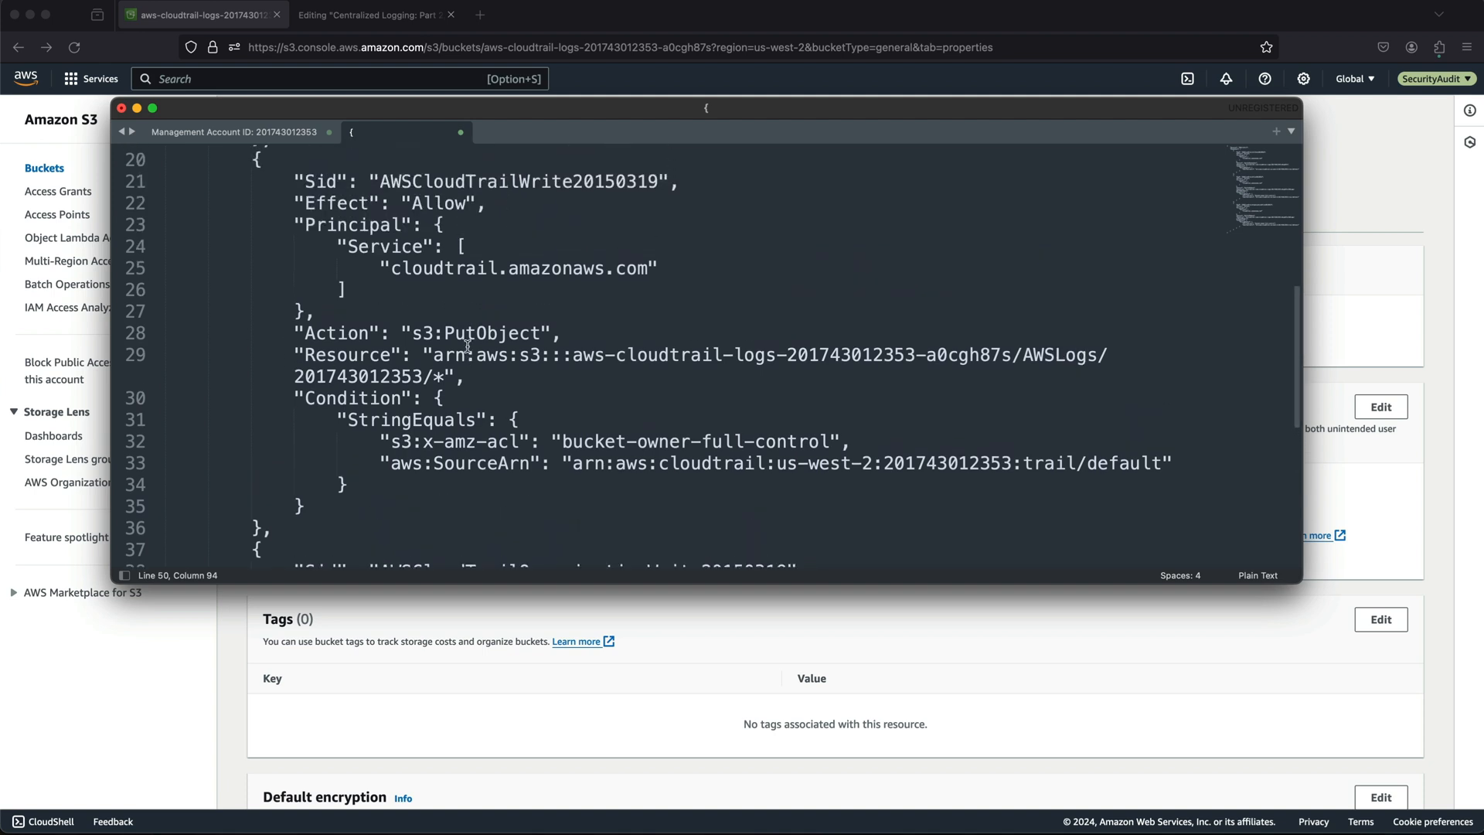
scroll(467, 346, up, 5)
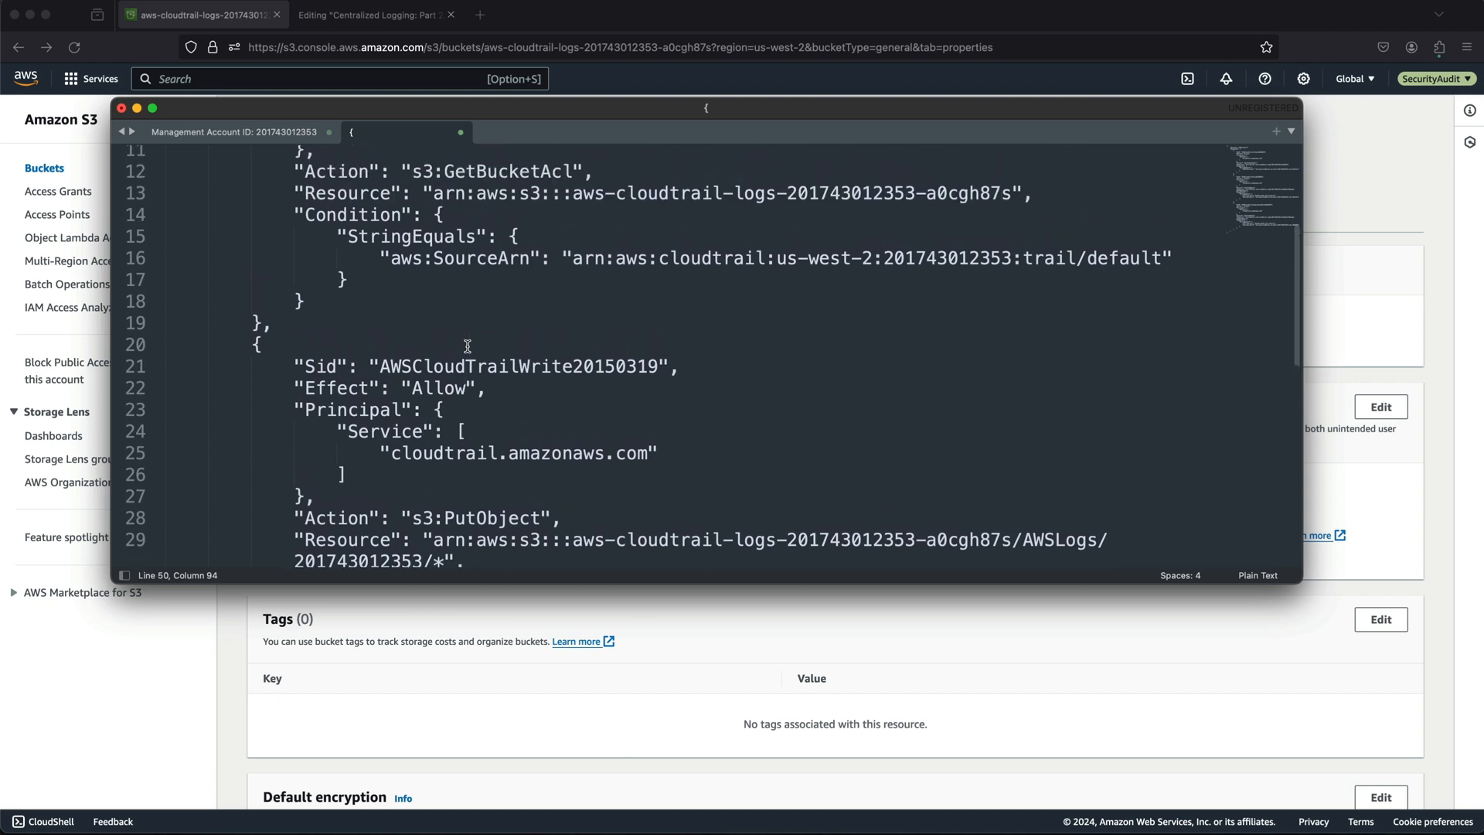
- Check the ACL-check and write statements of the filled-in policy once more and copy the entire policy text
scroll(467, 346, up, 1)
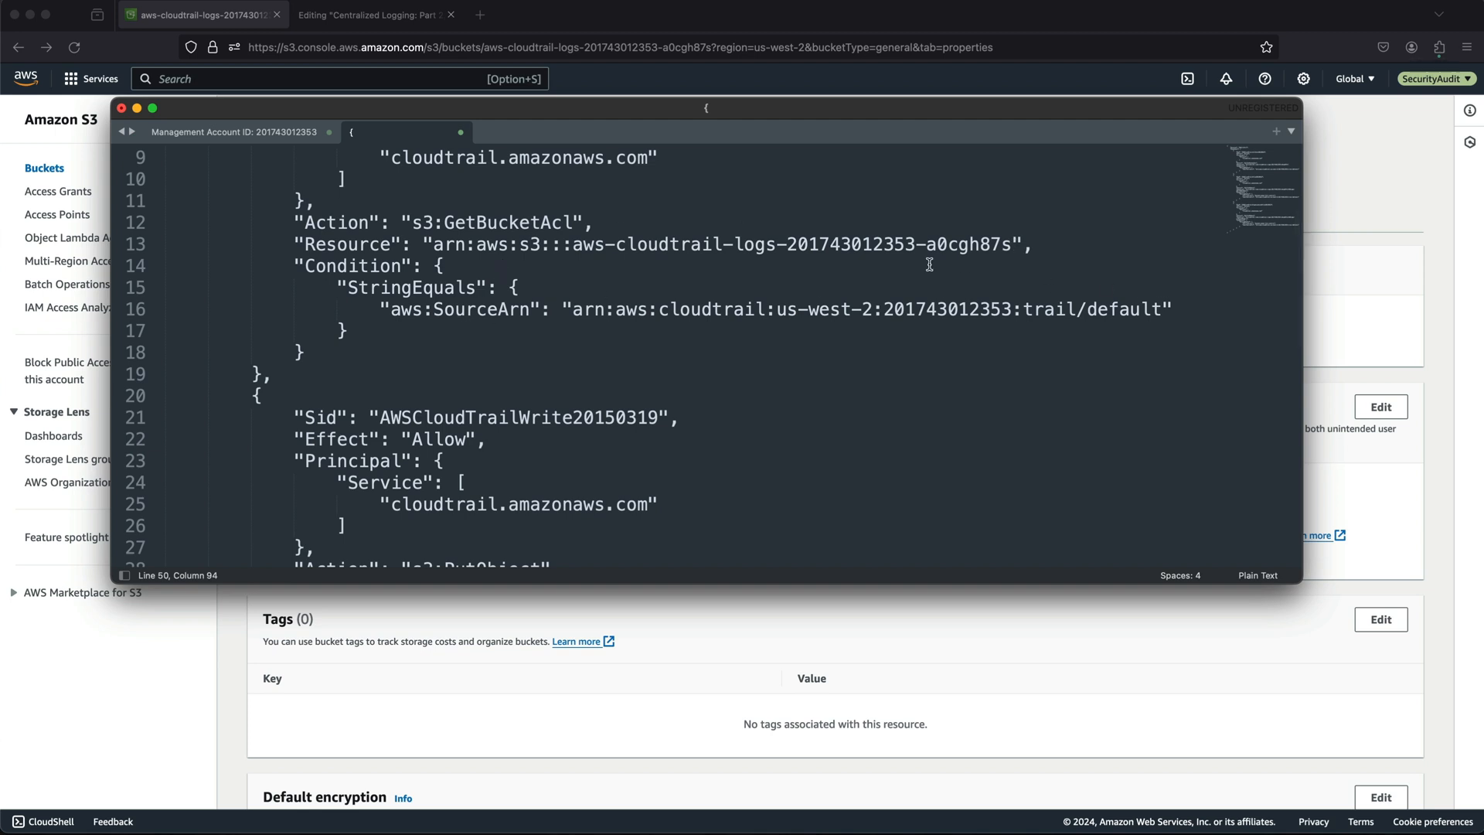
scroll(878, 267, up, 3)
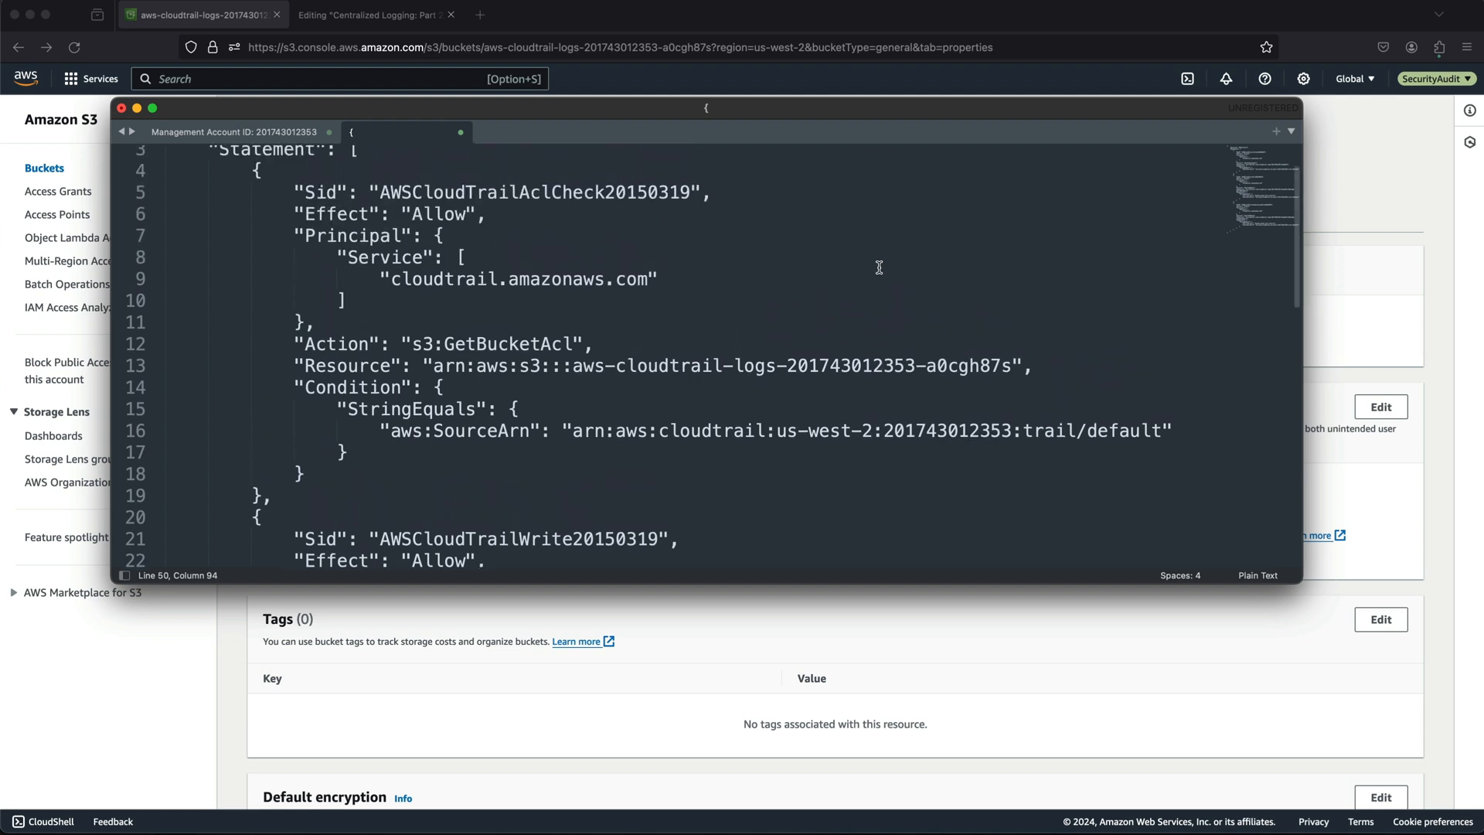
scroll(879, 268, up, 1)
scroll(878, 267, down, 9)
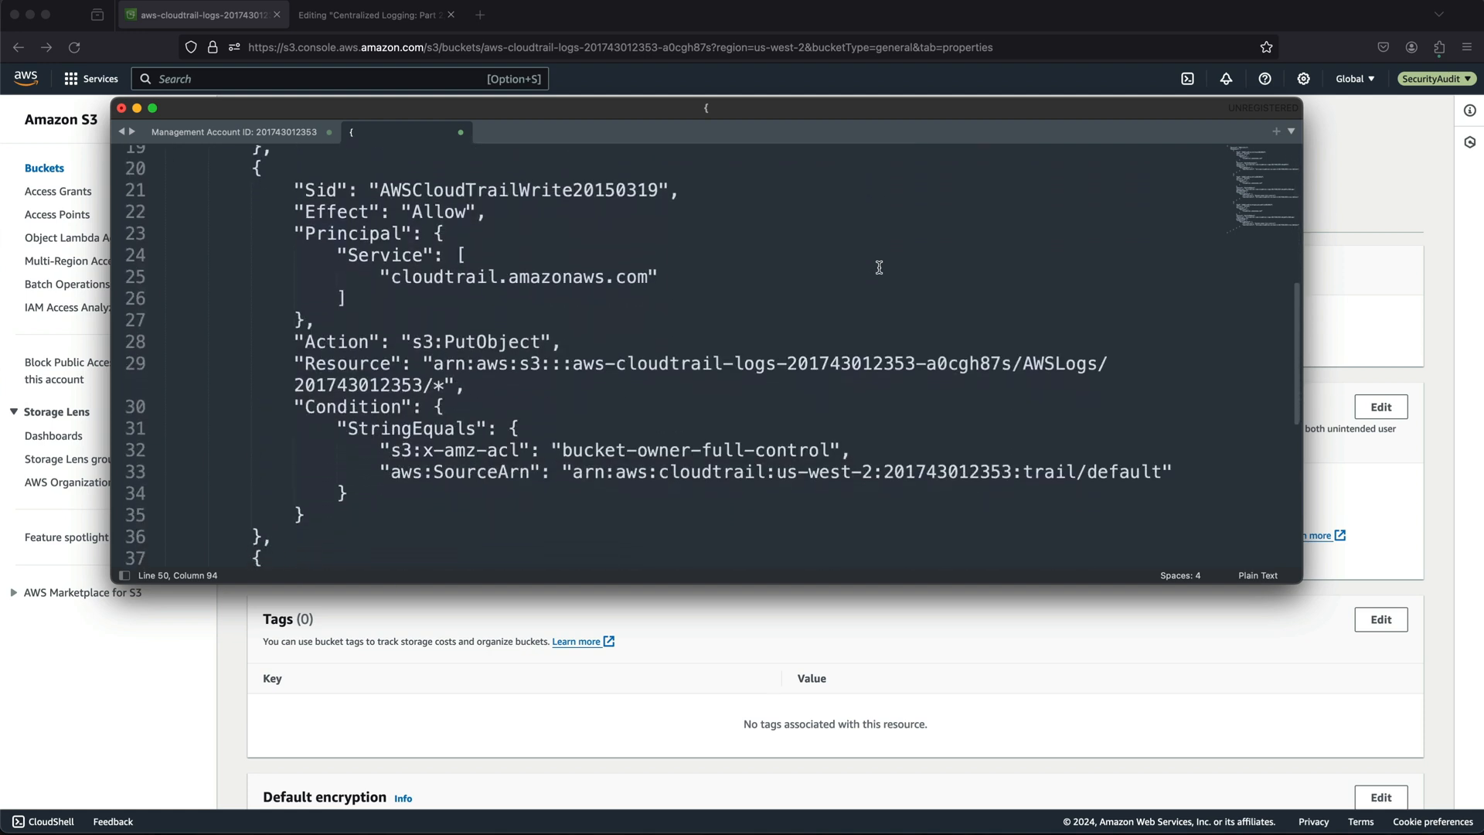
scroll(878, 268, down, 2)
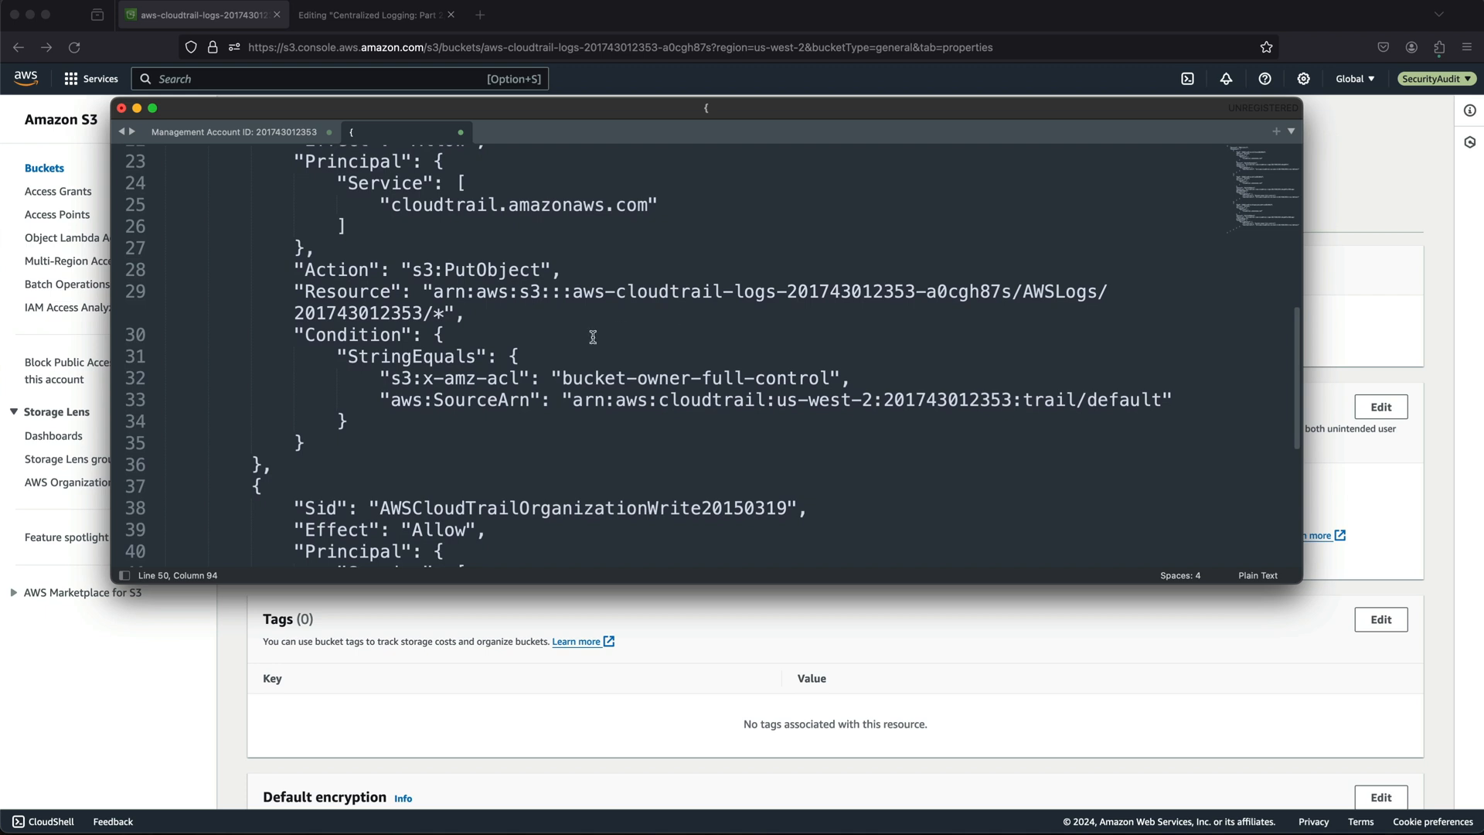
key(super+a)
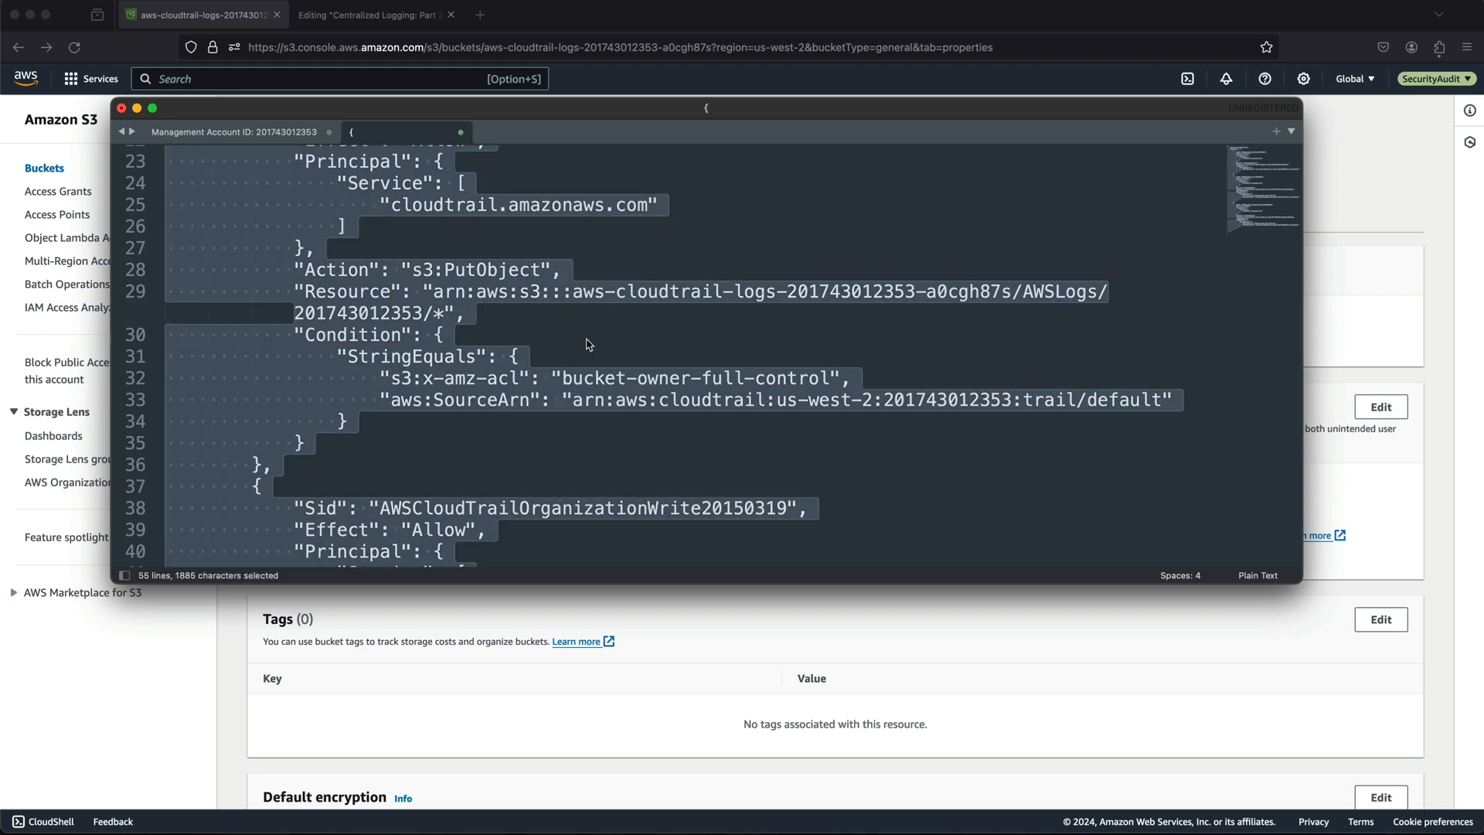
key(super+c)
- Switch to the S3 console in the browser and open the CloudTrail logs bucket's policy for editing from its permissions
click(1402, 172)
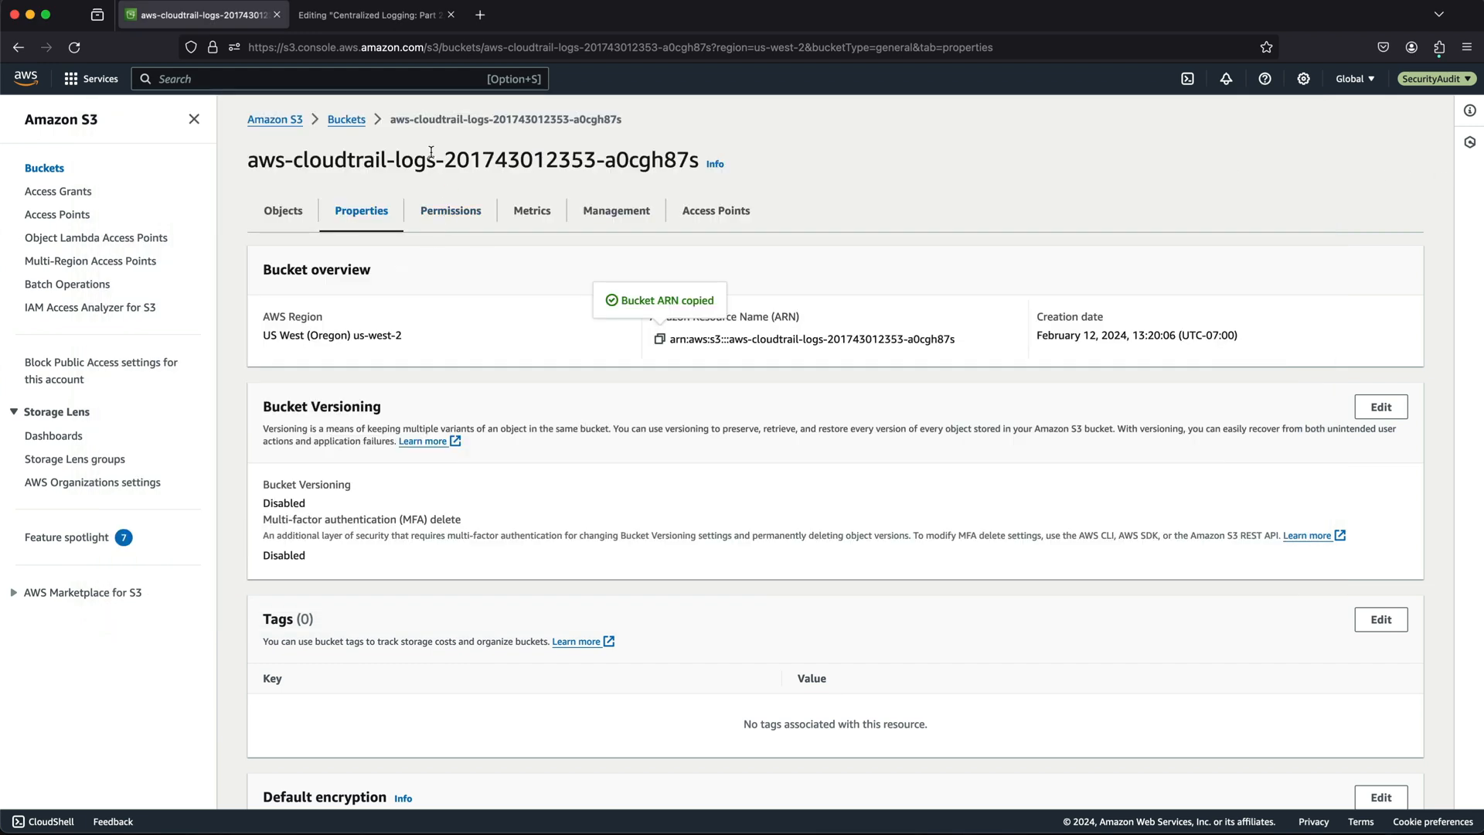
drag(278, 159, 760, 170)
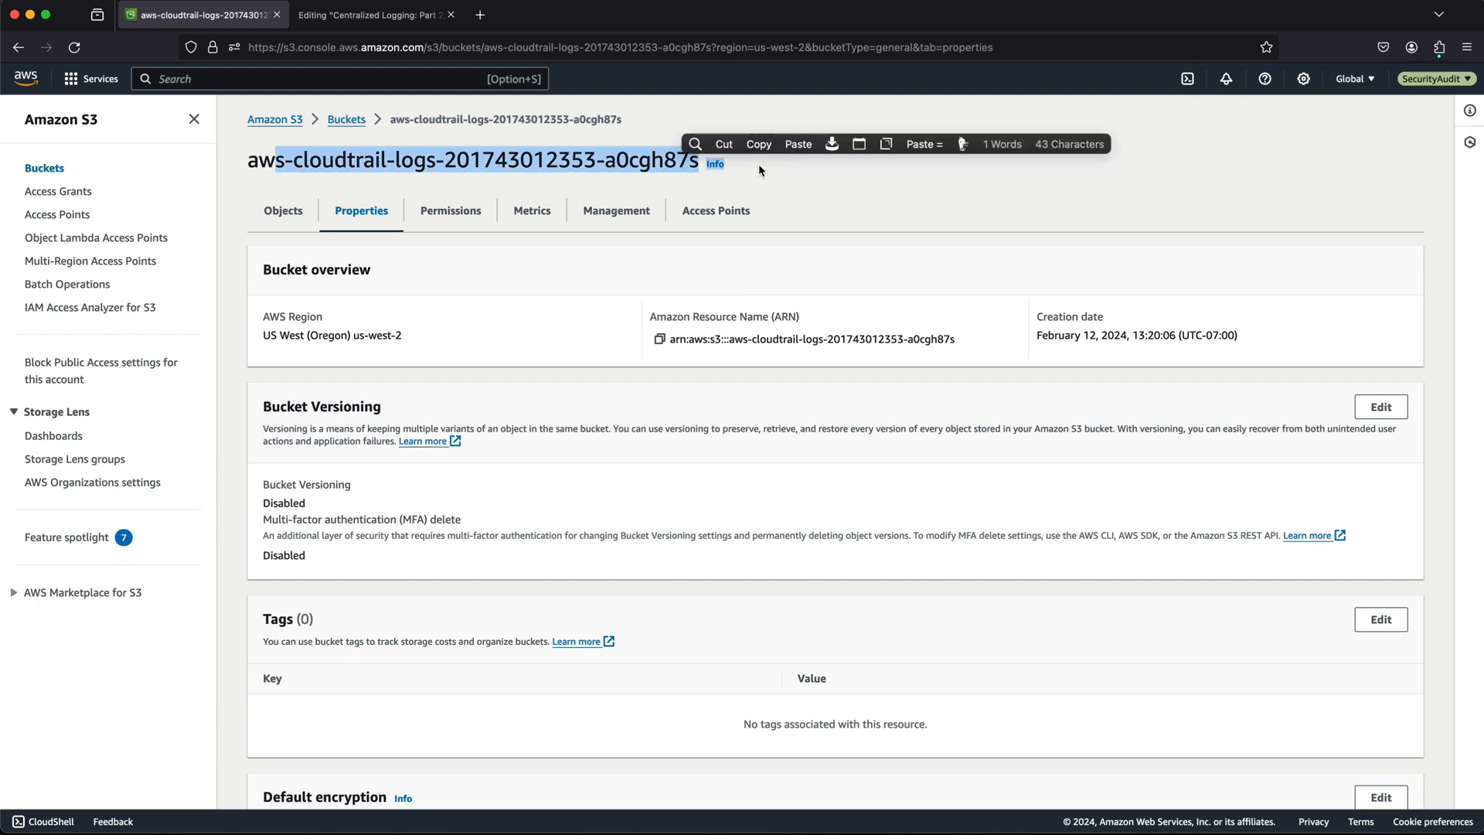
click(462, 220)
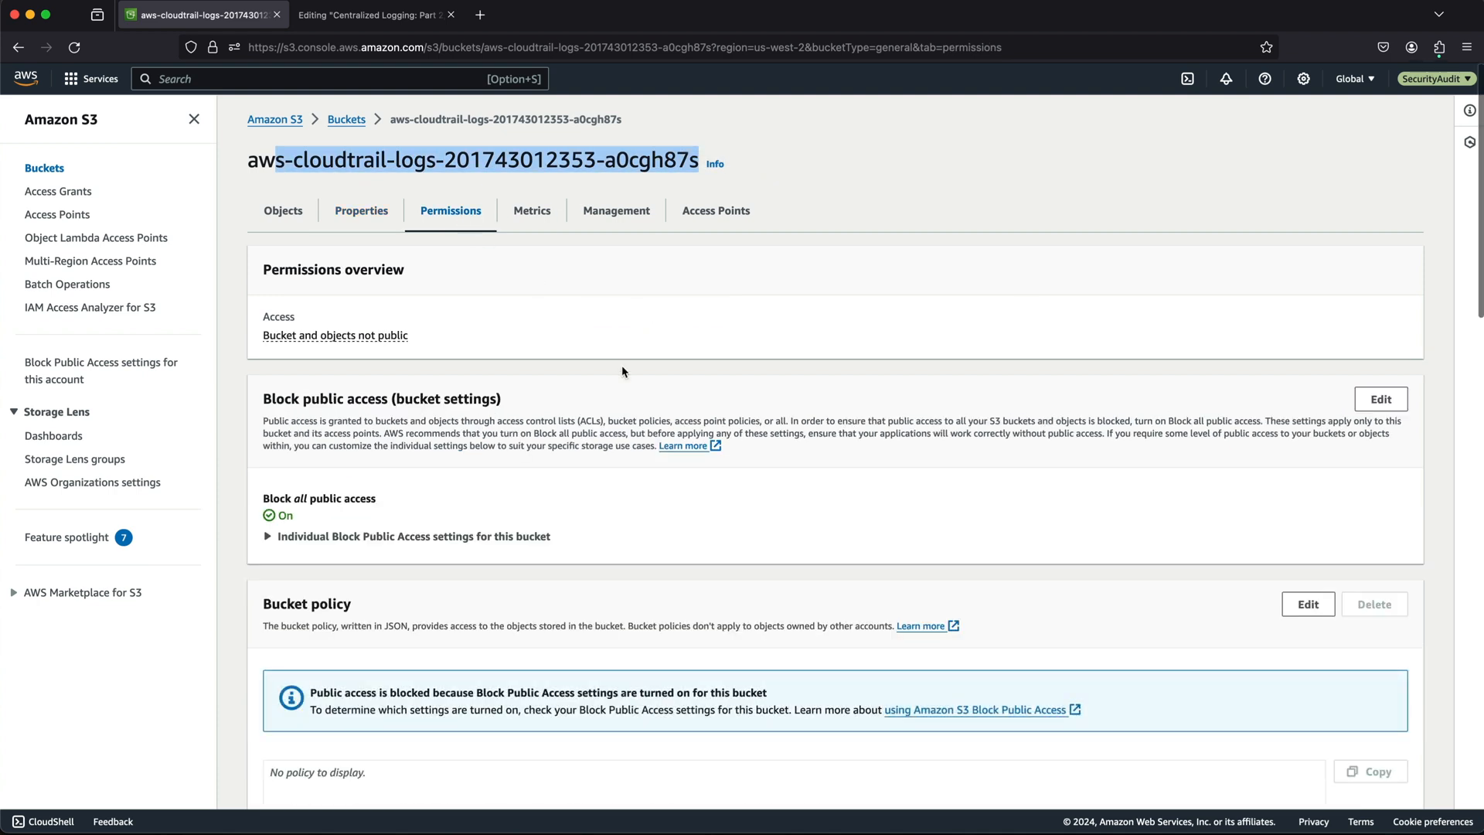
scroll(622, 364, down, 3)
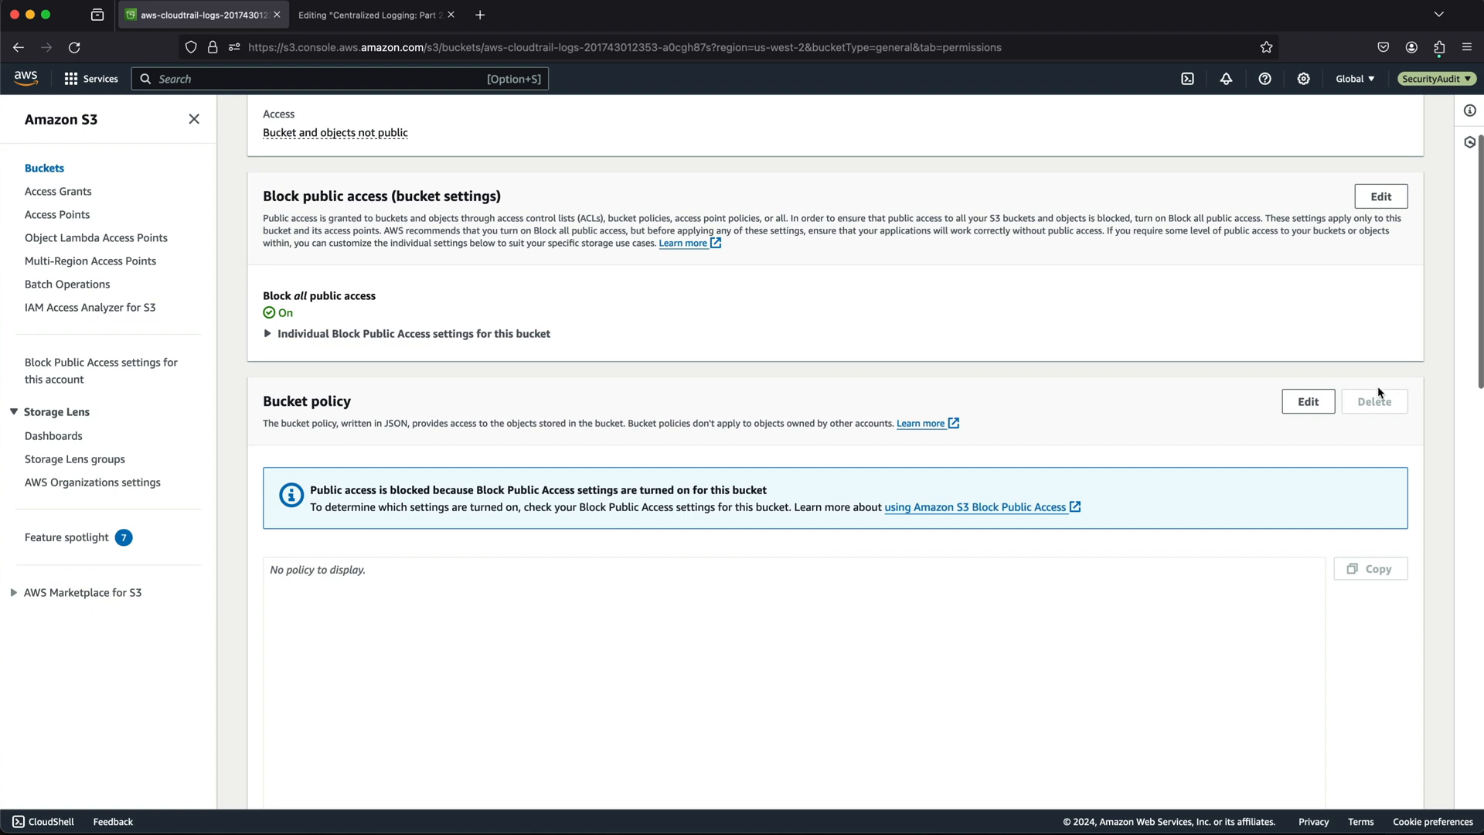
click(1307, 401)
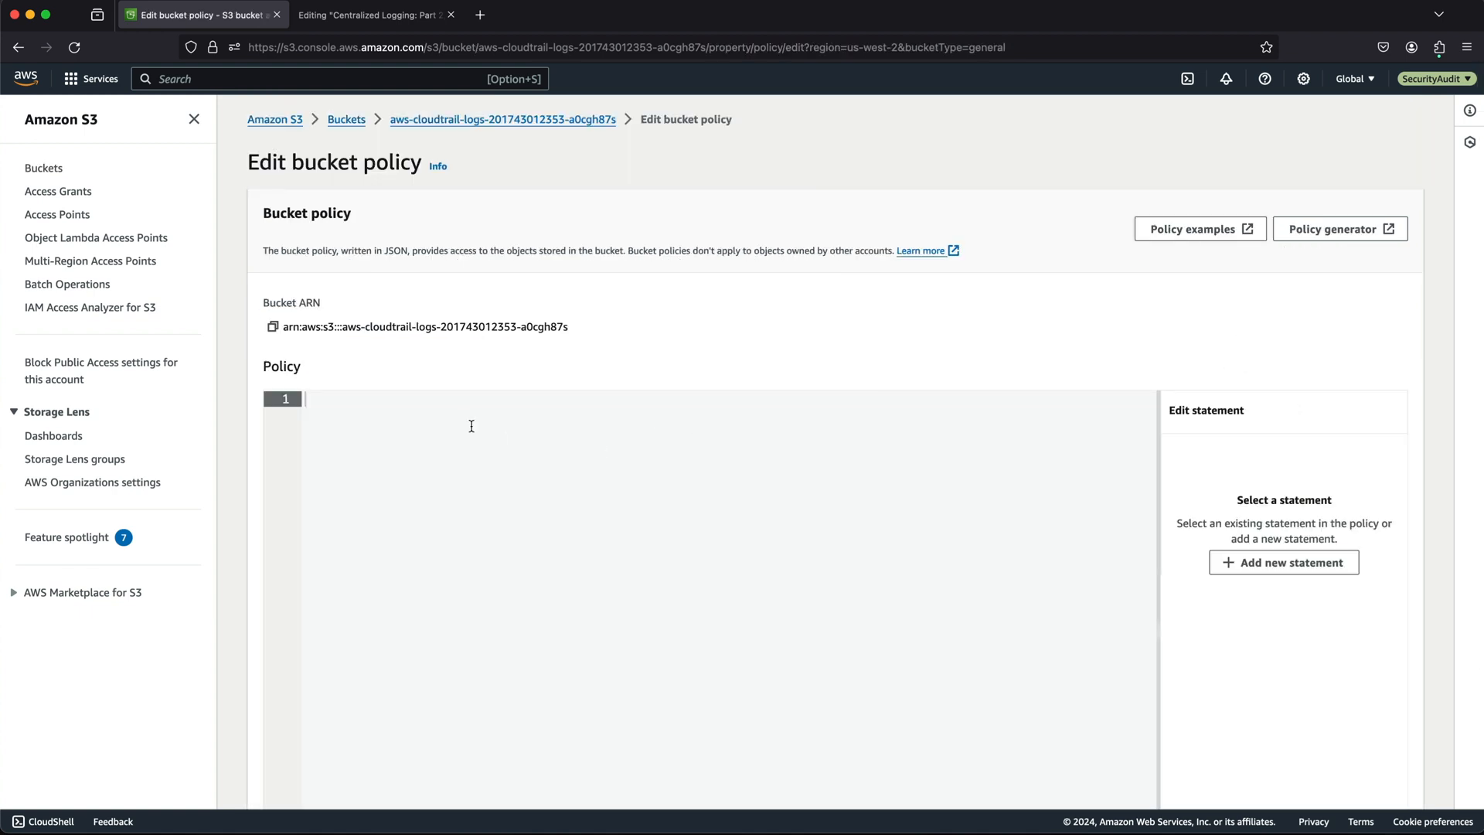
- Paste the copied policy into the empty bucket policy editor, look it over from end to start, and save the changes
key(super+v)
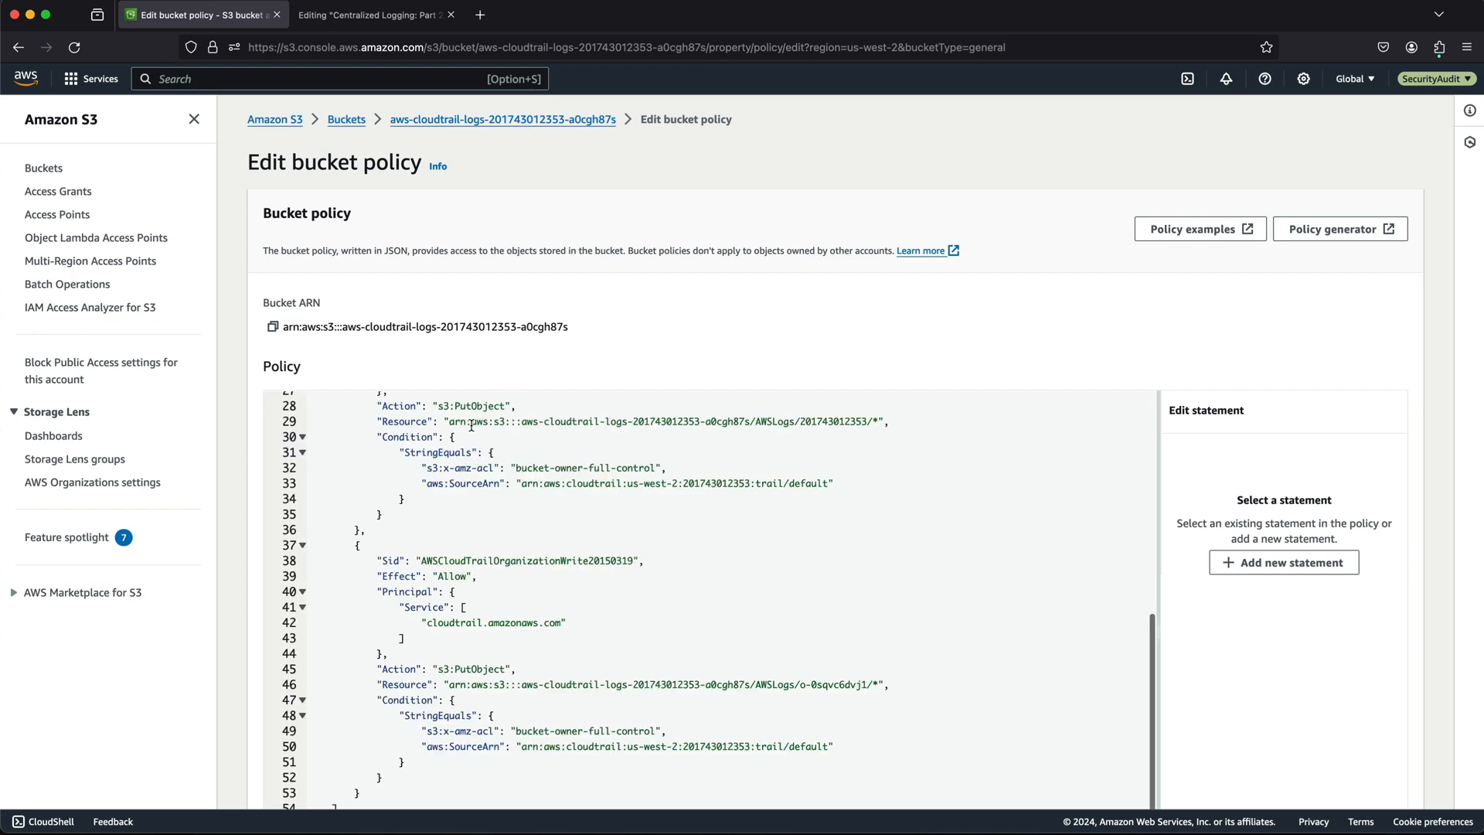
scroll(331, 751, down, 5)
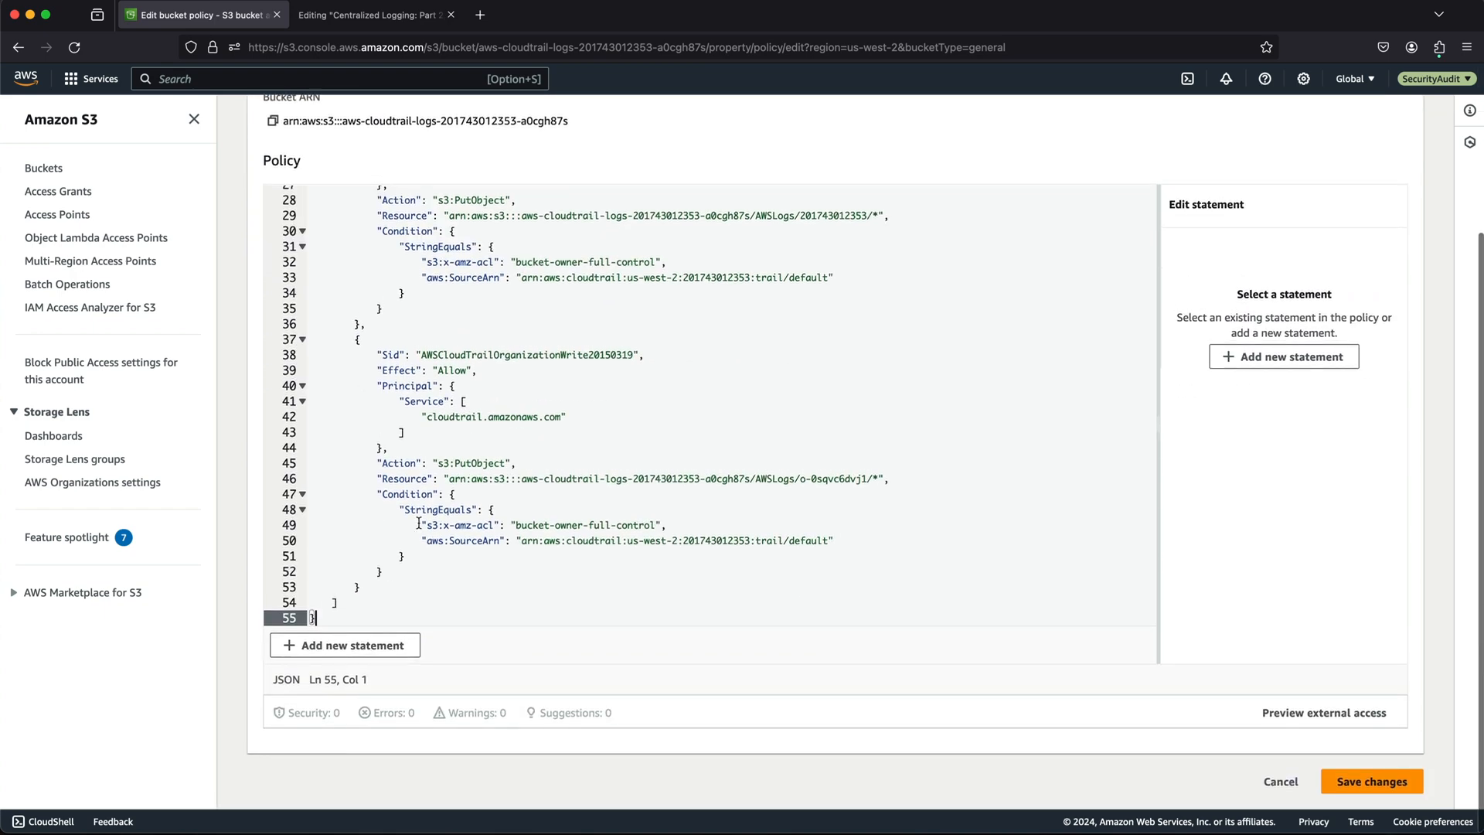
scroll(418, 523, up, 10)
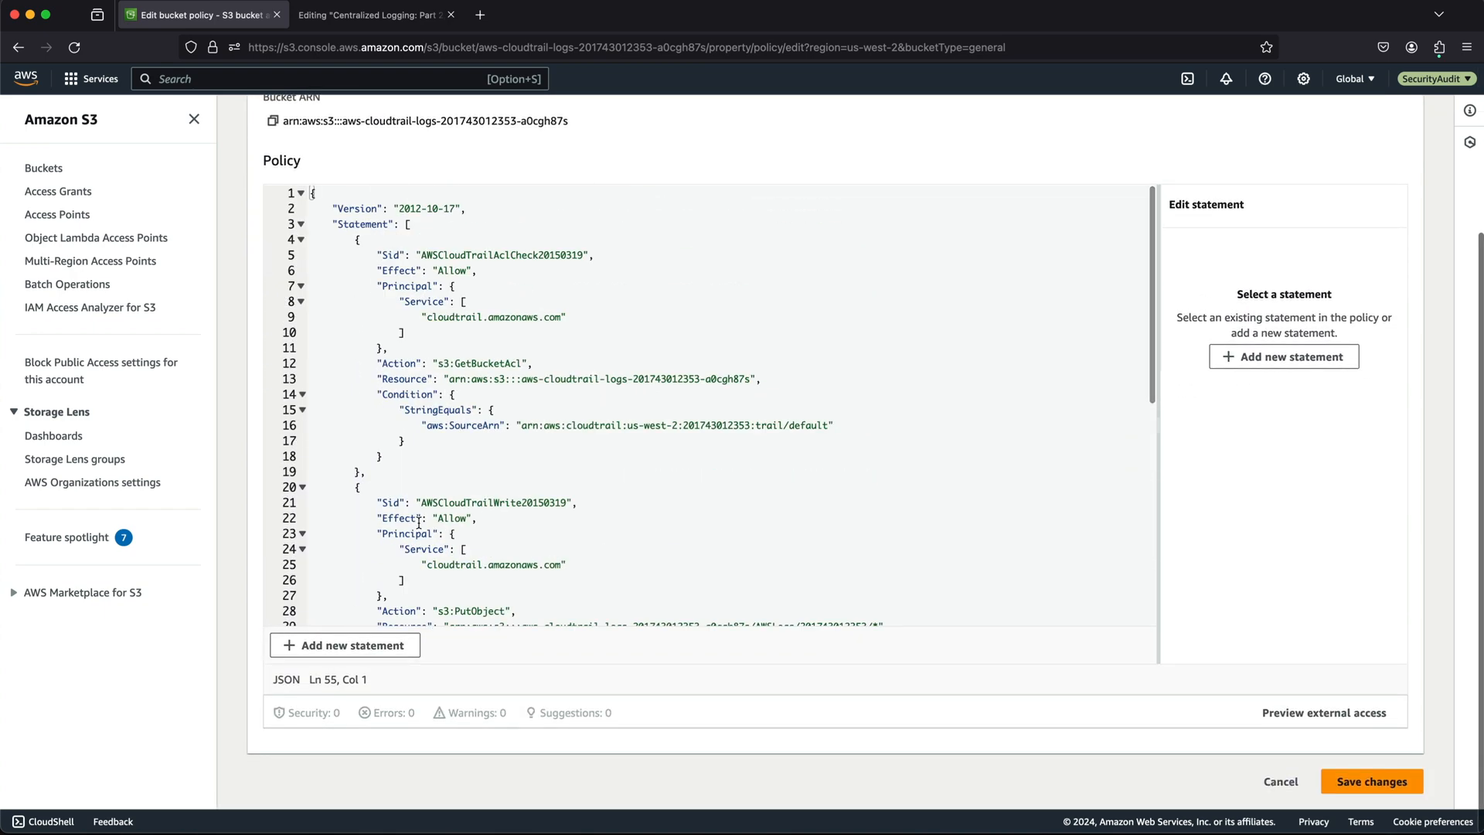
click(1373, 787)
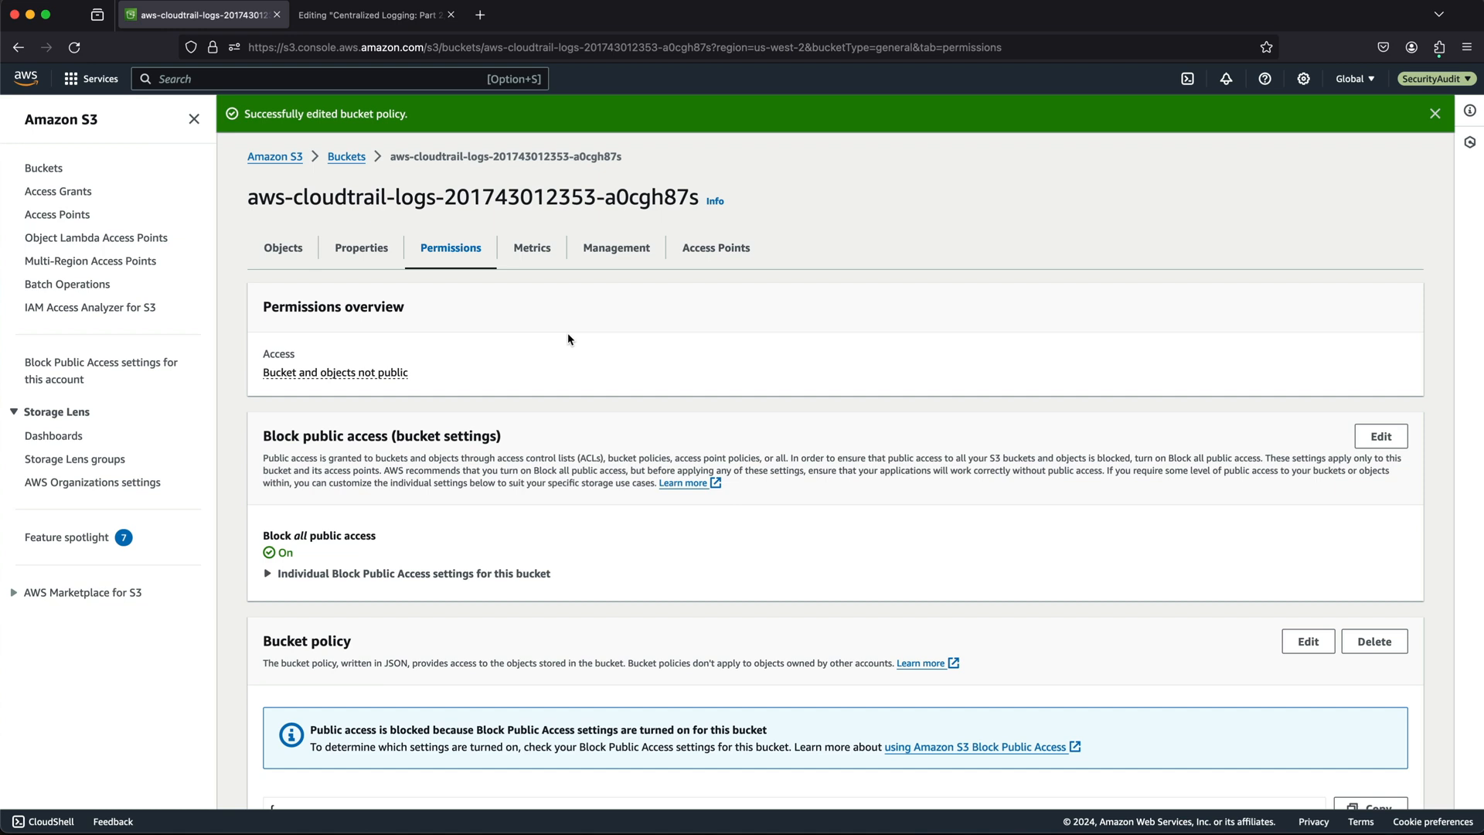
- Switch back from the SecurityAudit role to the originally signed-in management account
click(1442, 80)
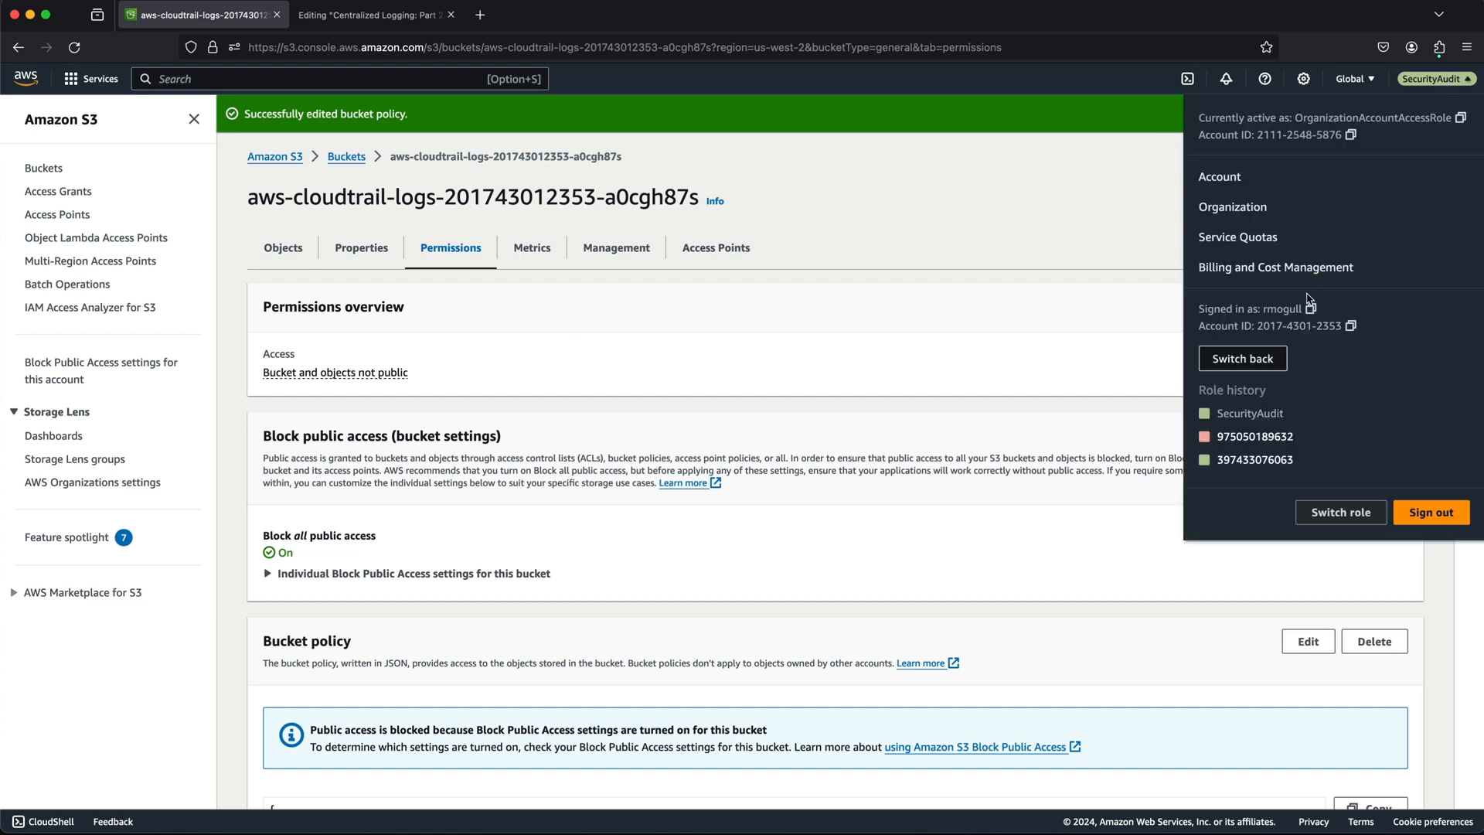
click(1226, 360)
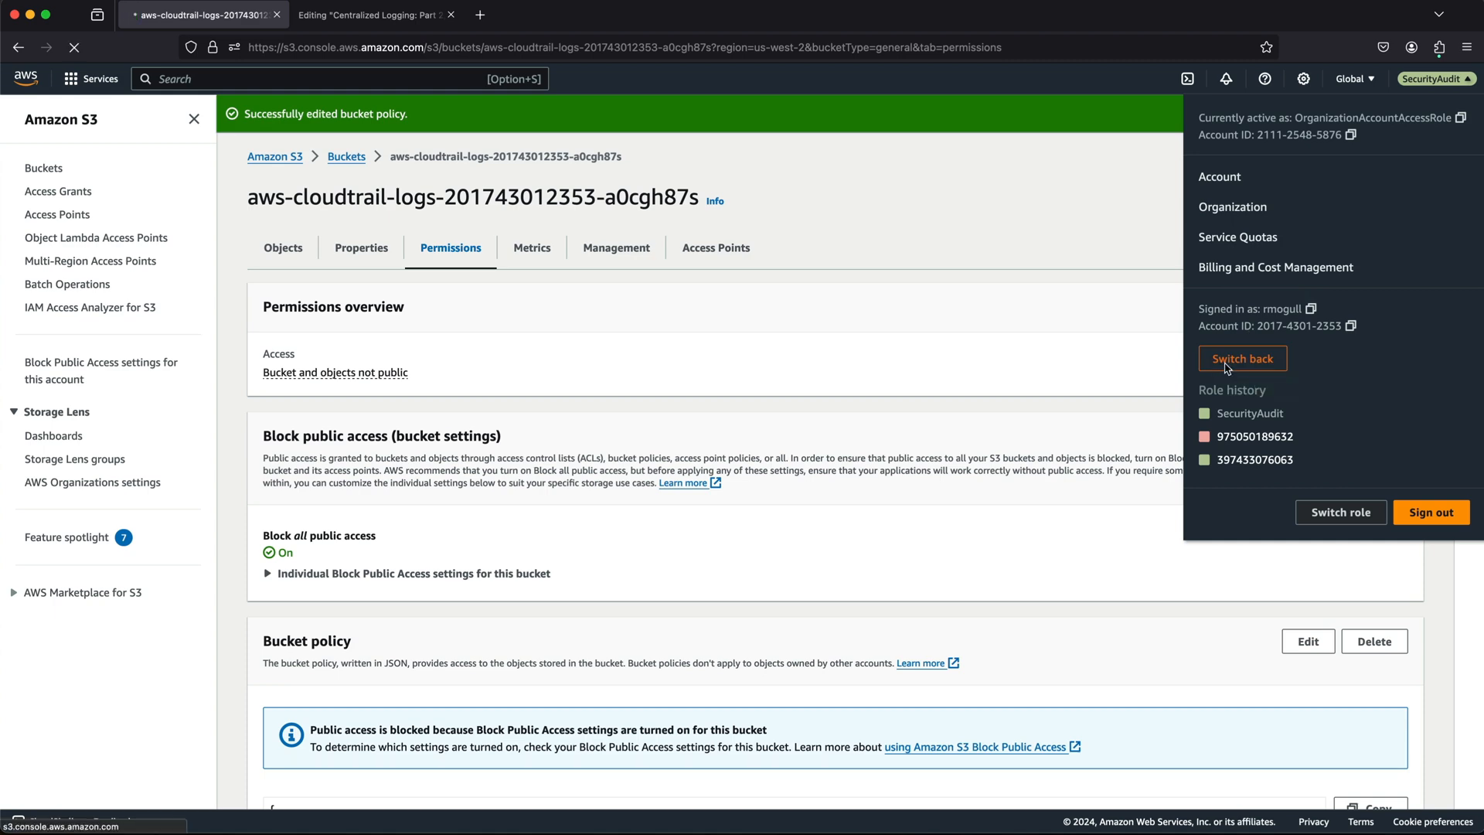